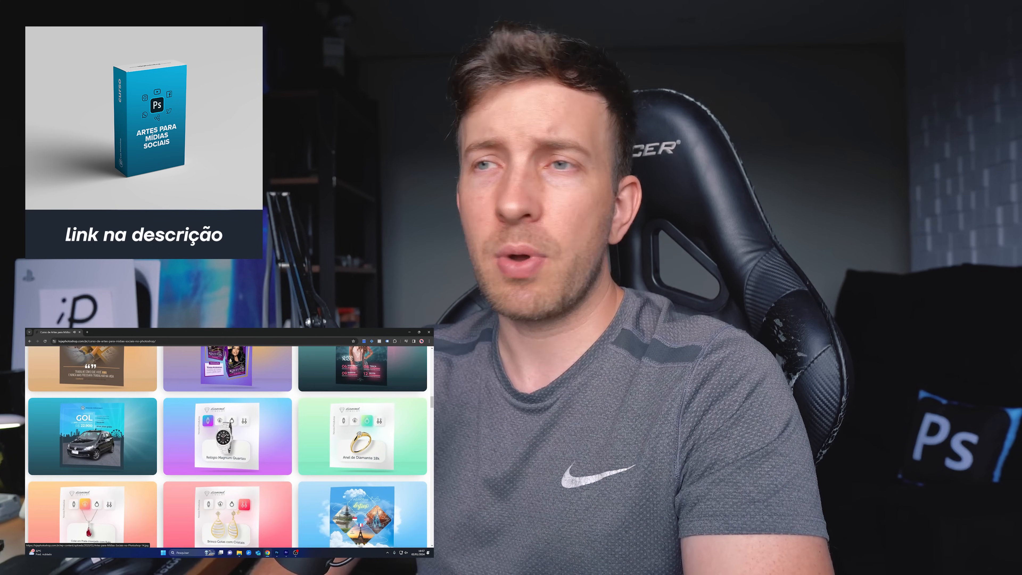
scroll(228, 443, "down", 2)
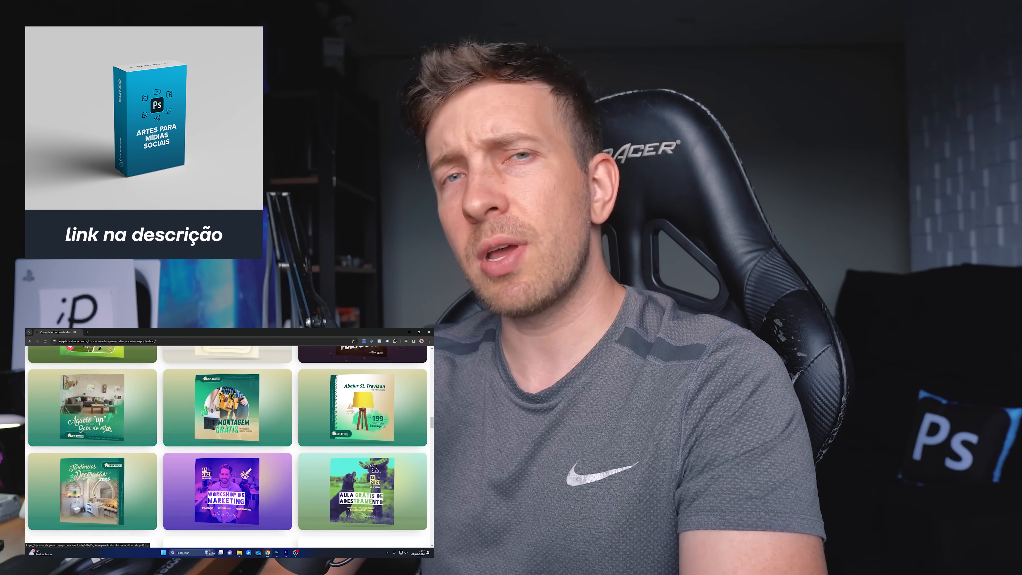
scroll(227, 443, "down", 8)
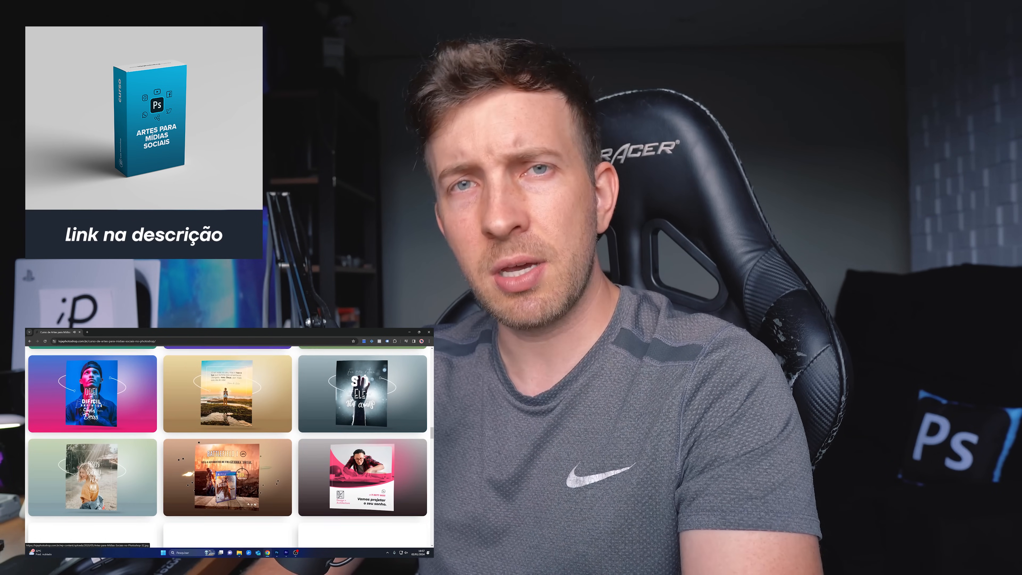
scroll(227, 443, "down", 15)
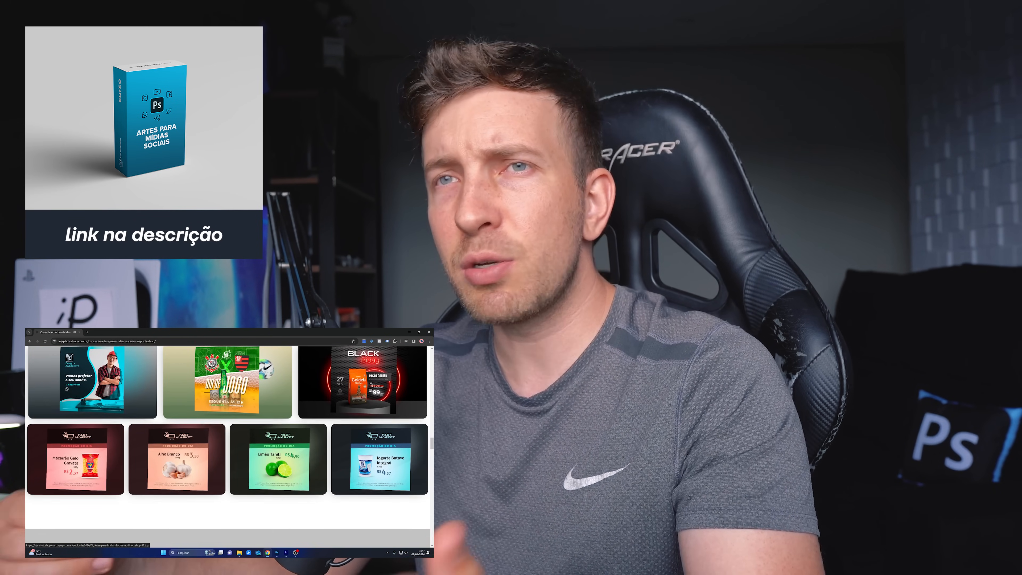
scroll(228, 443, "down", 6)
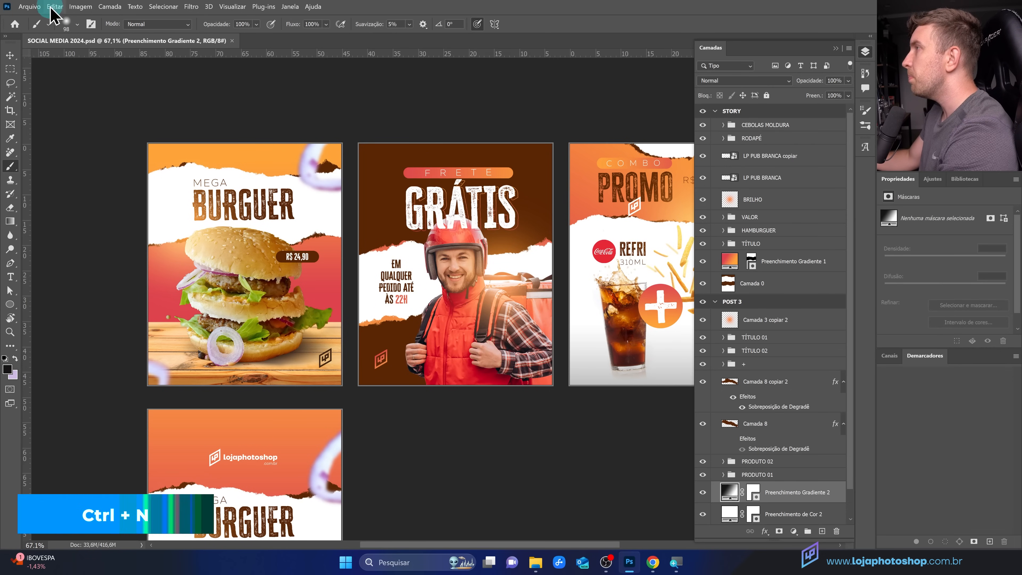
Step: Create a 1080 × 1350 px document at 72 ppi in RGB with a white background, and darken the area around its canvas
left_click(30, 7)
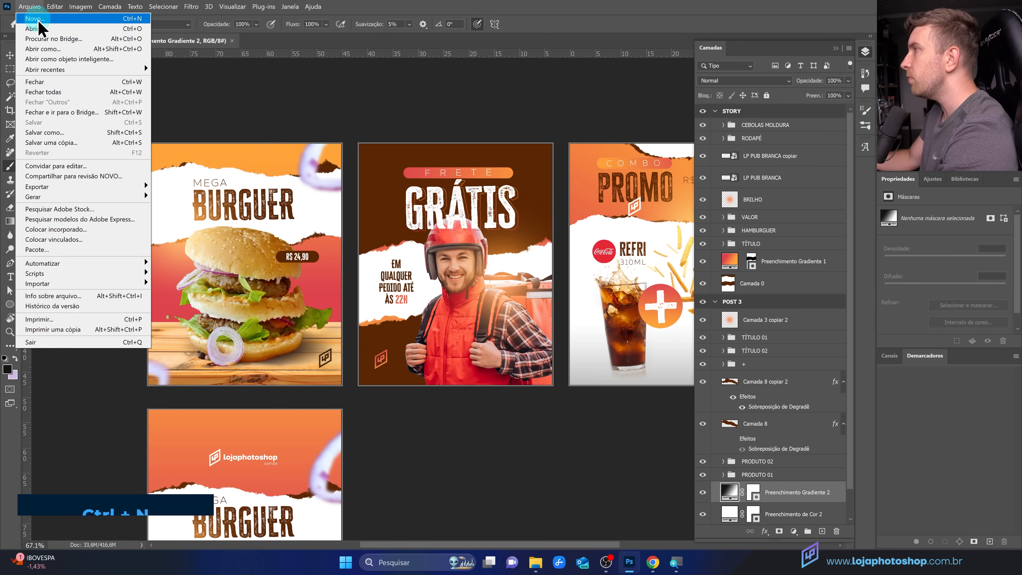
left_click(180, 77)
key("ctrl+n")
left_click(336, 174)
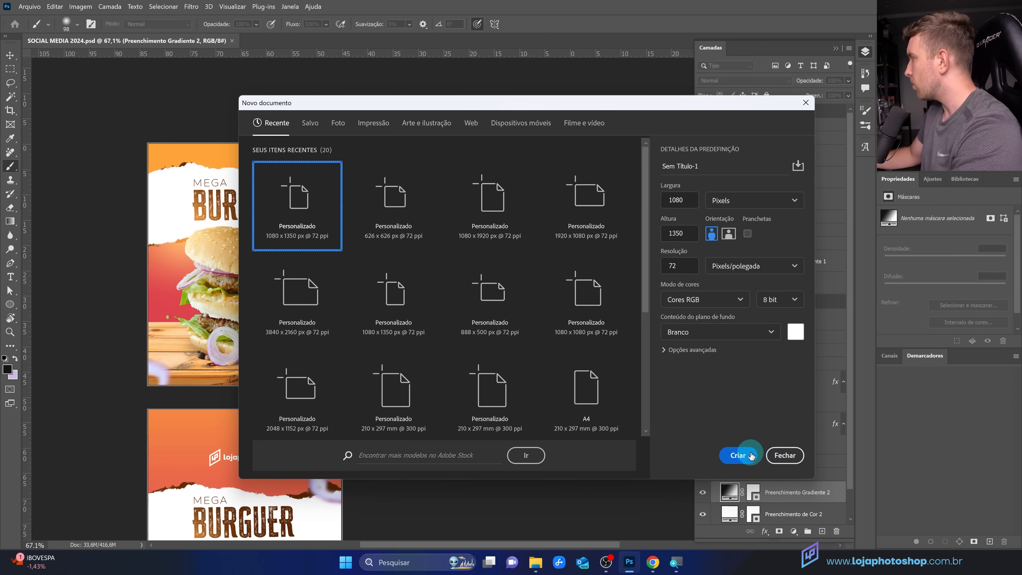
left_click(738, 455)
right_click(629, 240)
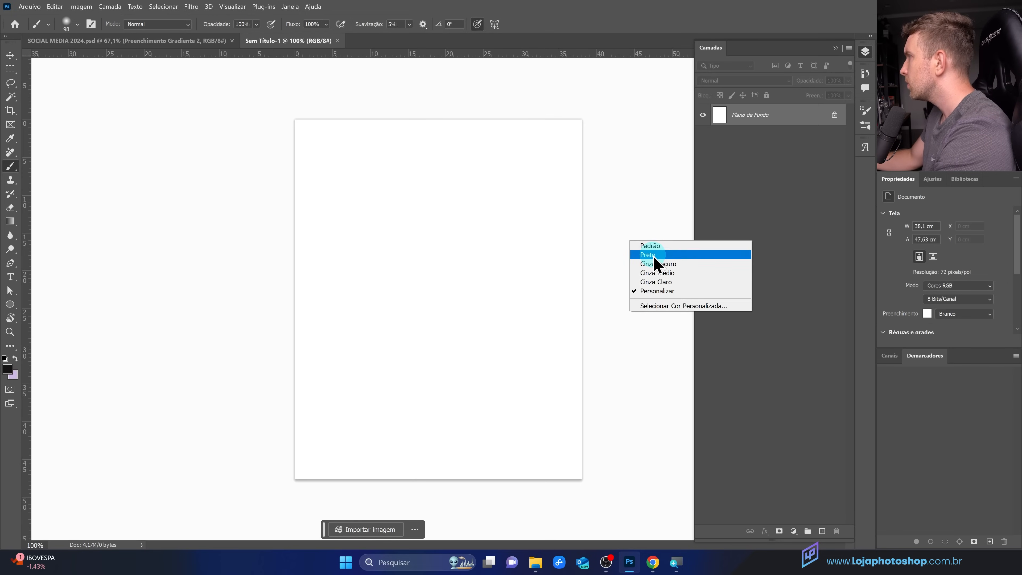
left_click(630, 243)
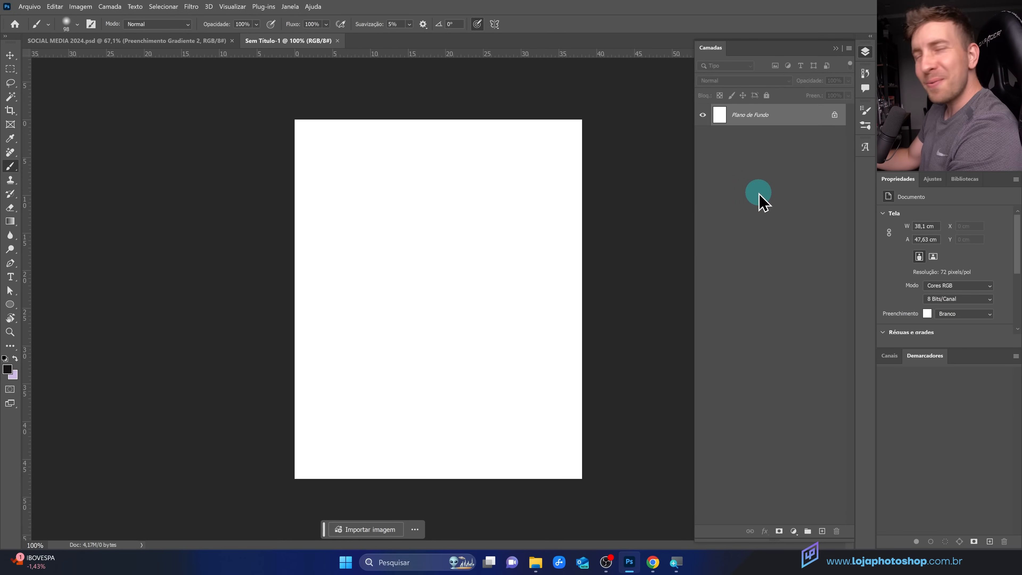
Step: Dock the Layers panel in the same group as Channels and Paths
left_click(835, 48)
left_click(864, 53)
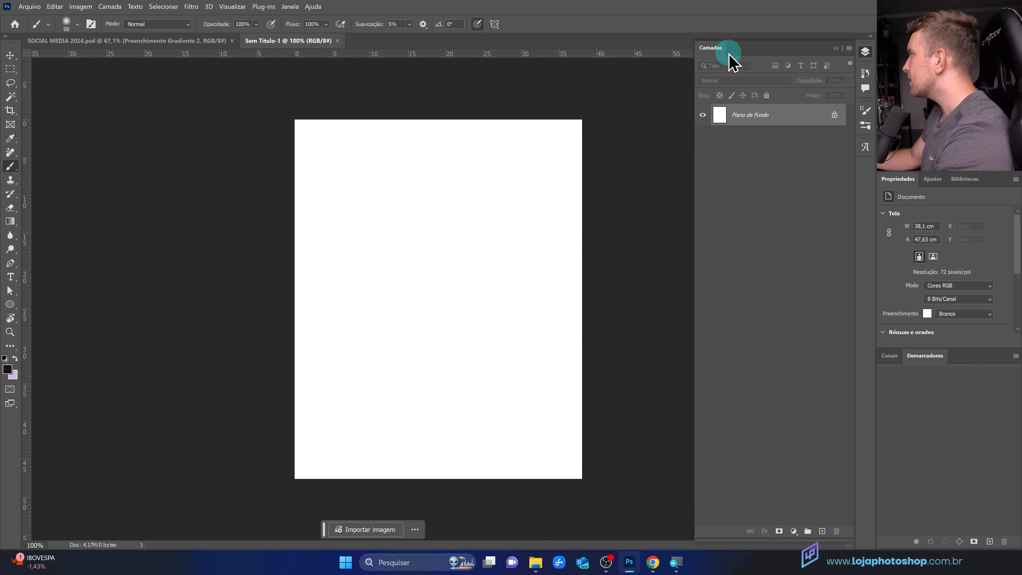
left_click_drag(722, 49, 880, 365)
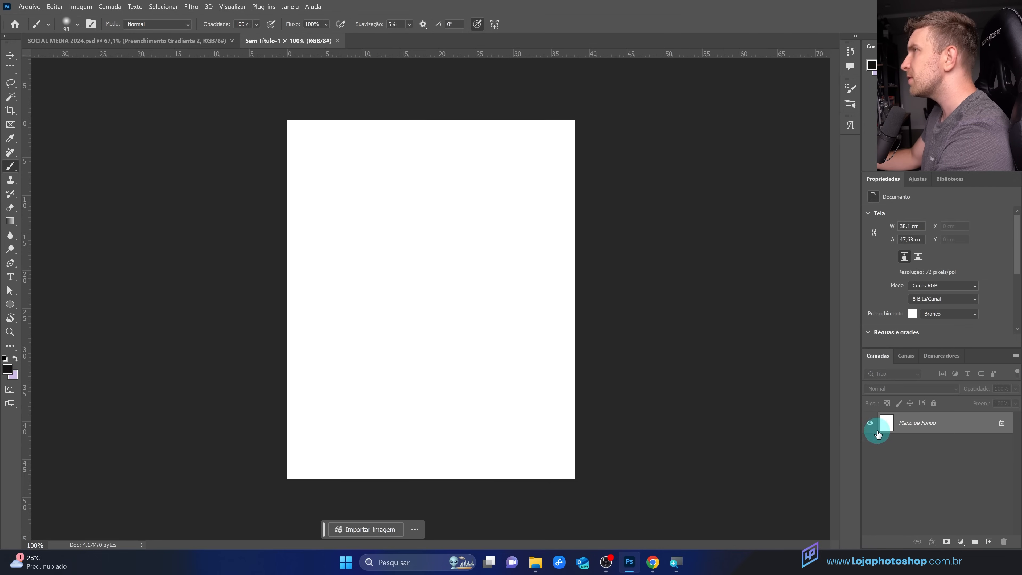
Step: Return the Layers panel to the collapsed panel column beside History and Comments, and expand it
left_click_drag(878, 359, 850, 53)
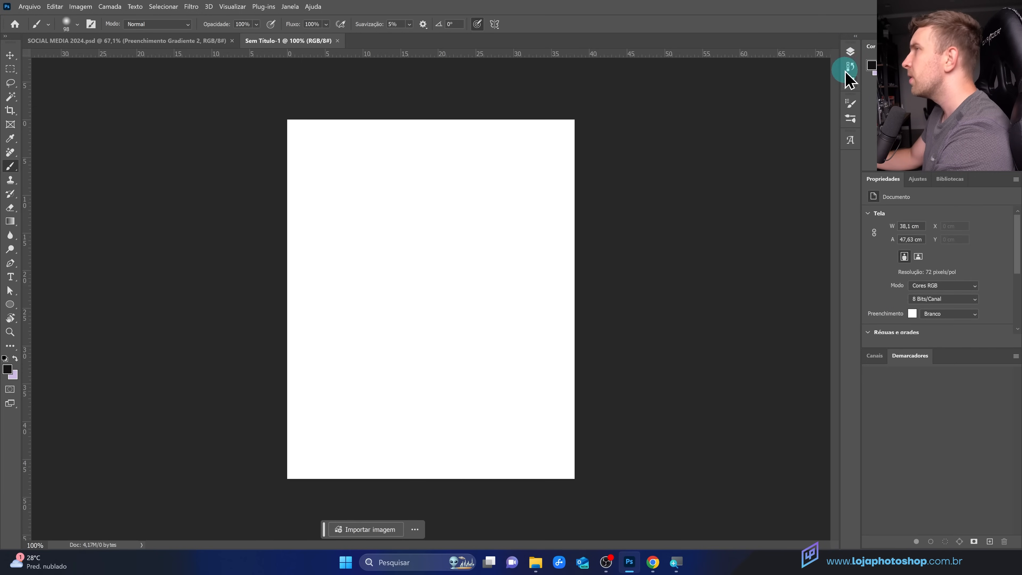
left_click_drag(859, 98, 868, 98)
left_click(858, 56)
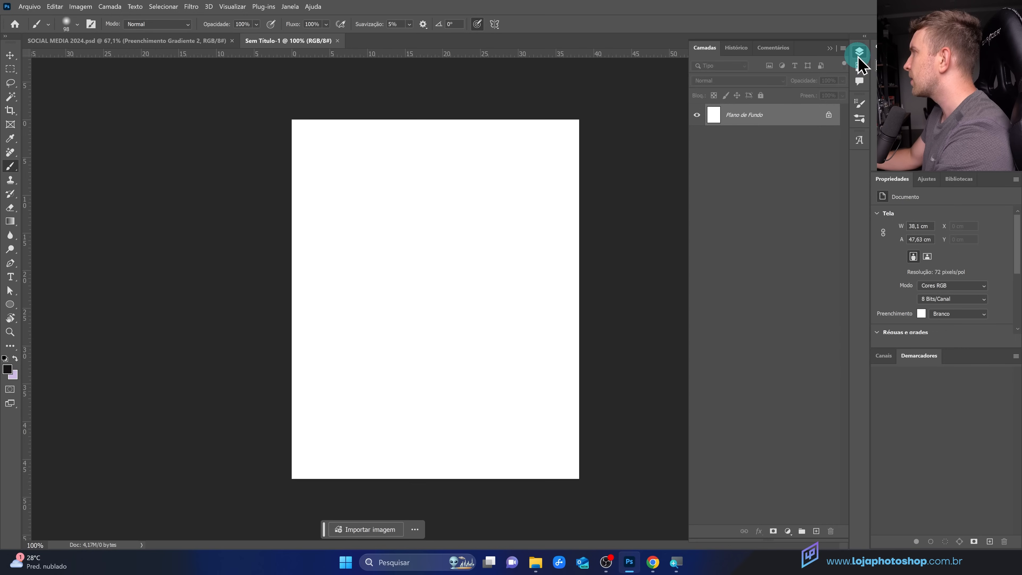
left_click(858, 58)
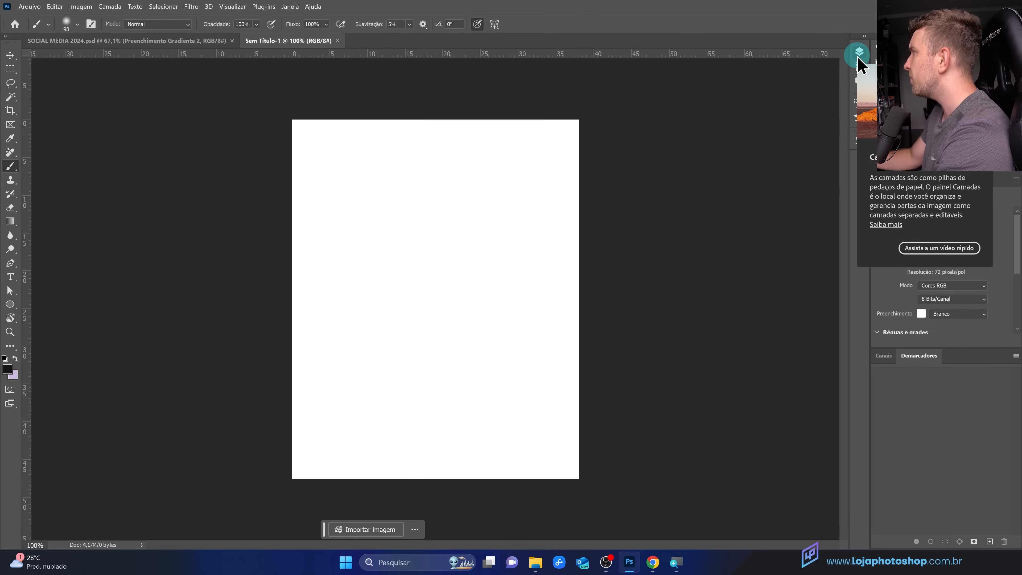
left_click(858, 58)
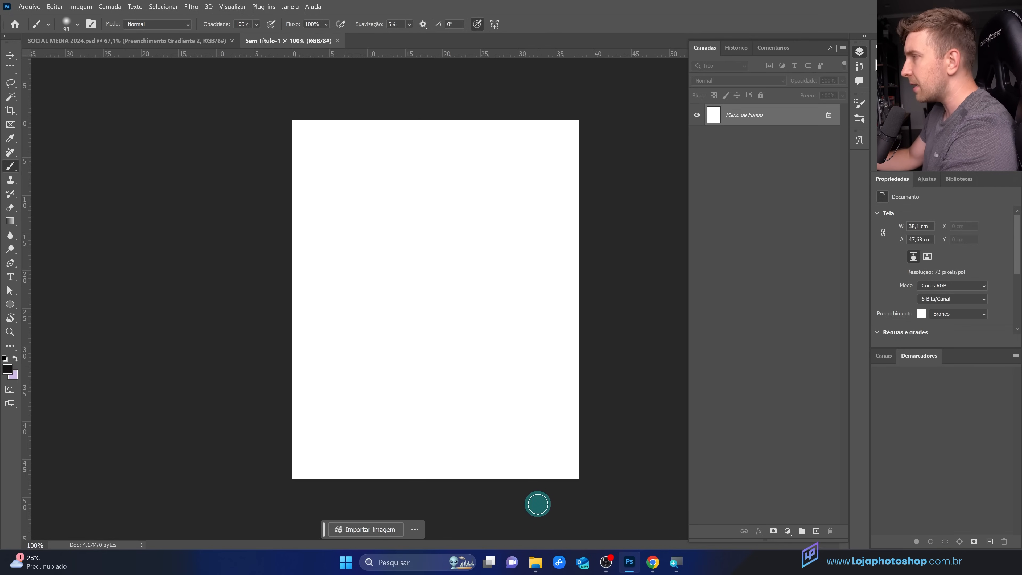
Step: Place the burger-2762371 image from the SOCIAL MEDIA 2024 folder into the blank document
left_click(537, 562)
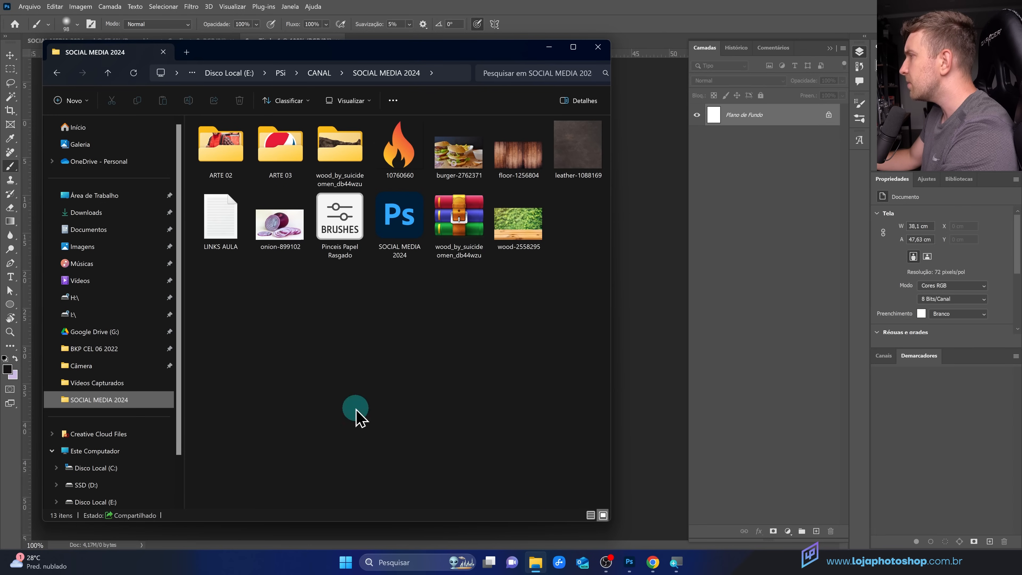
double_click(464, 165)
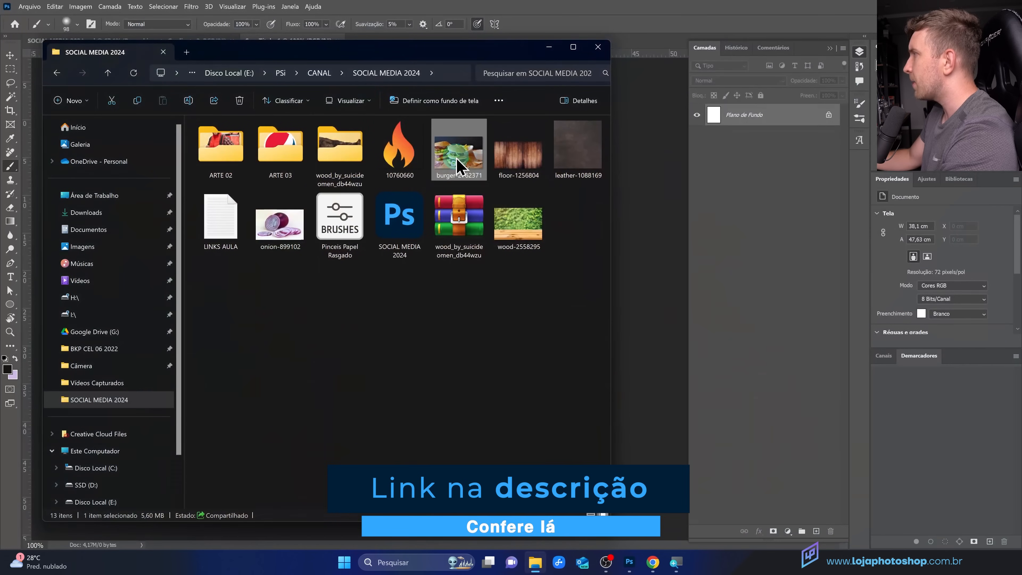
right_click(447, 160)
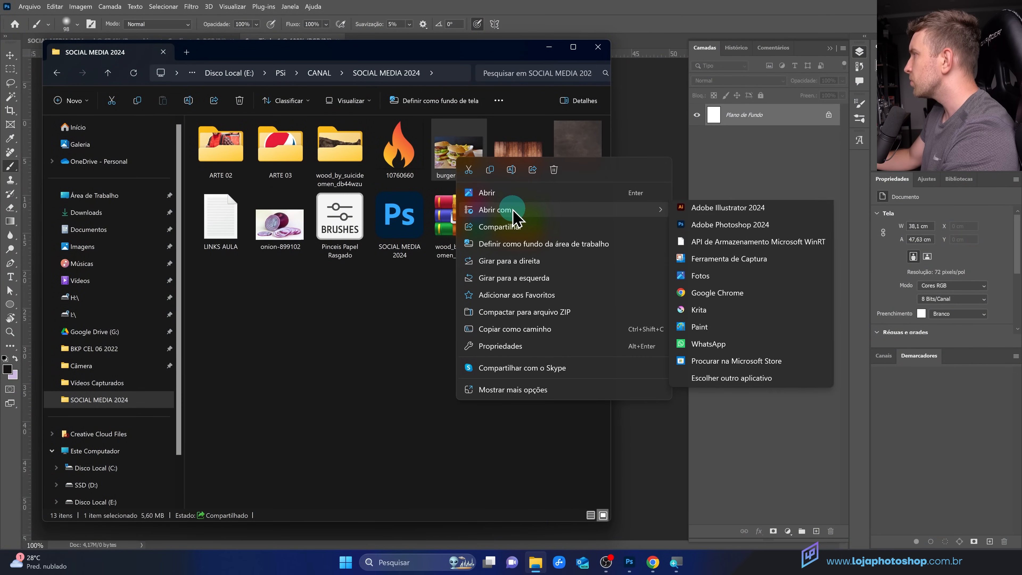
left_click(459, 155)
left_click_drag(459, 154, 489, 244)
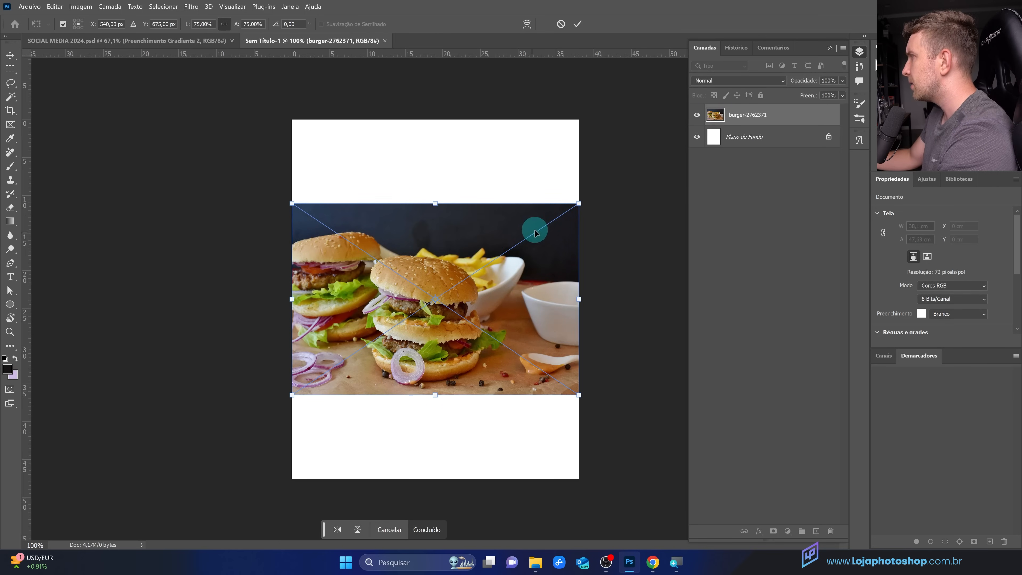
Step: Enlarge the burger image to about 112.76% from its centre, position it around X 599 px, Y 675 px, and apply the transform
left_click_drag(580, 202, 641, 155)
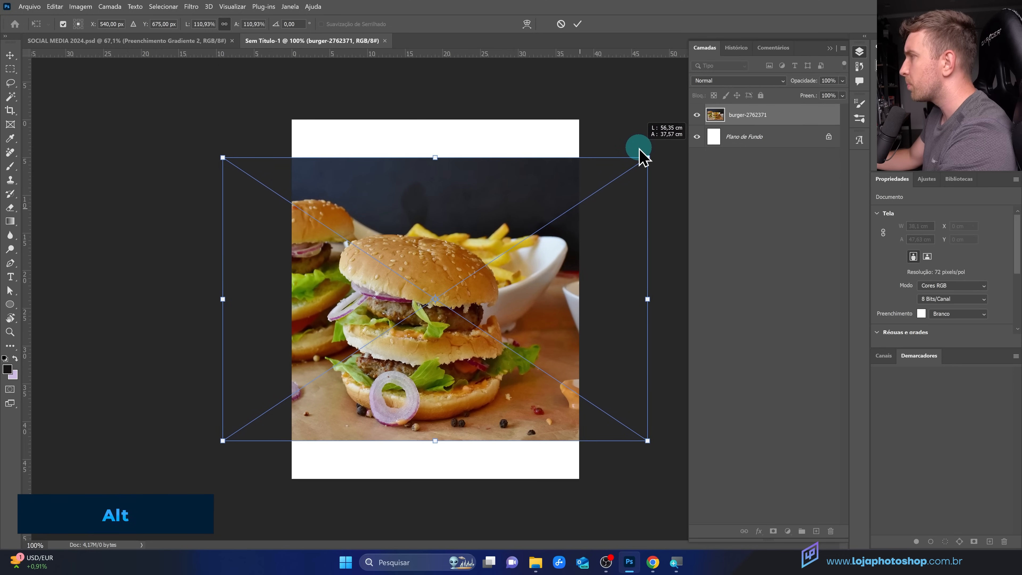
left_click_drag(552, 239, 571, 237)
left_click_drag(562, 233, 554, 244)
left_click_drag(663, 157, 666, 155)
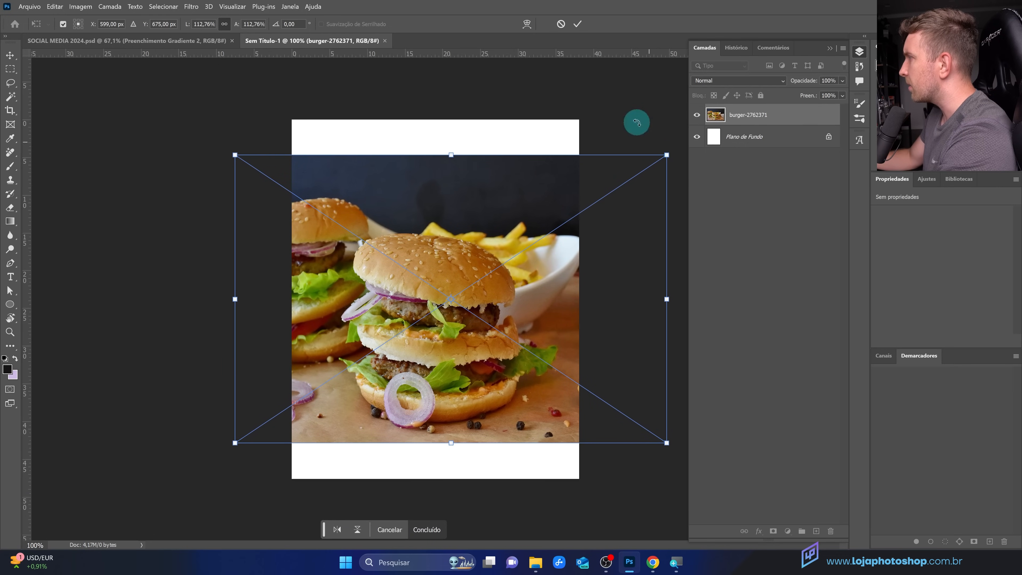
left_click(577, 24)
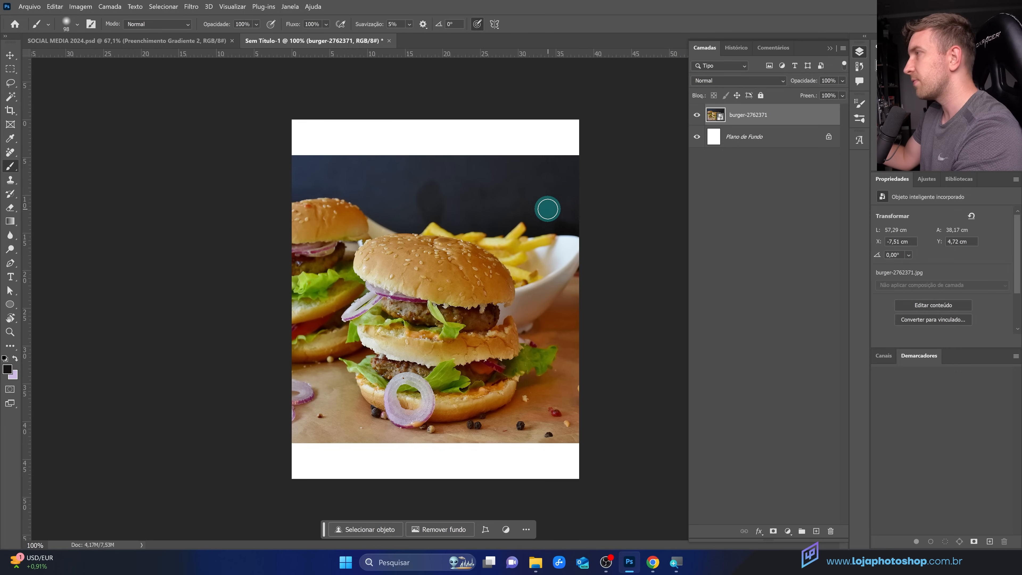
scroll(505, 386, "up", 4)
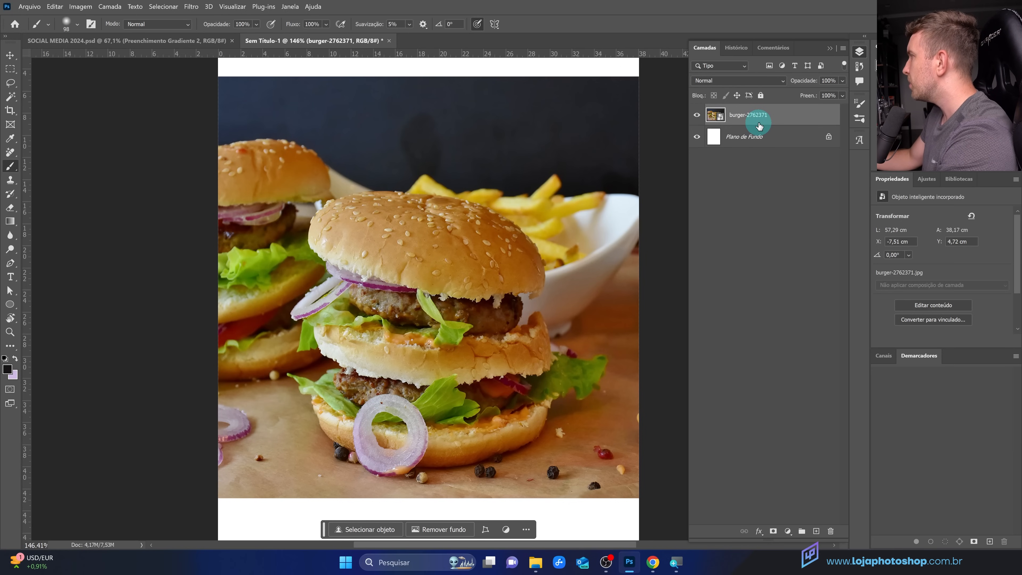
right_click(777, 120)
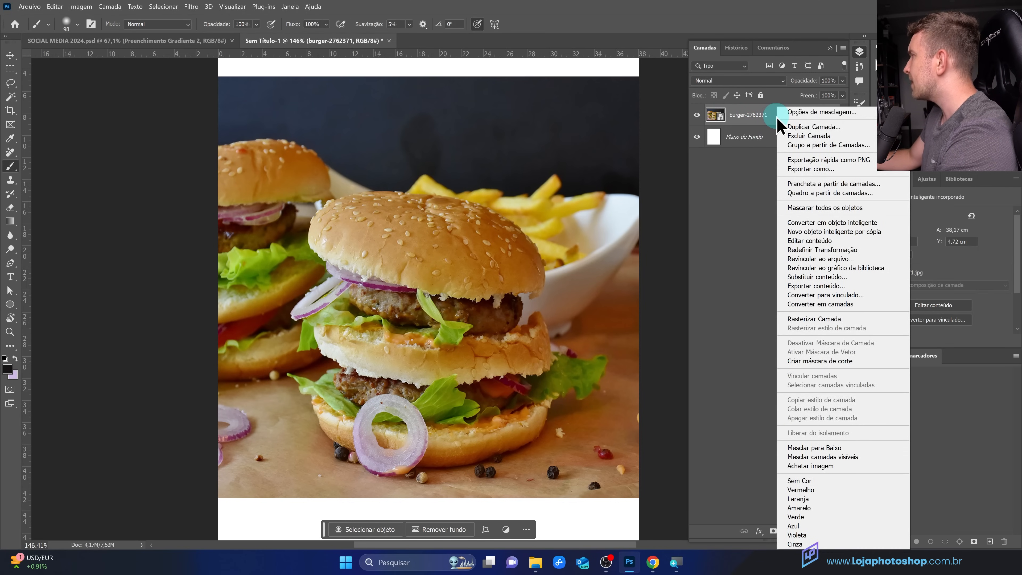
left_click(779, 117)
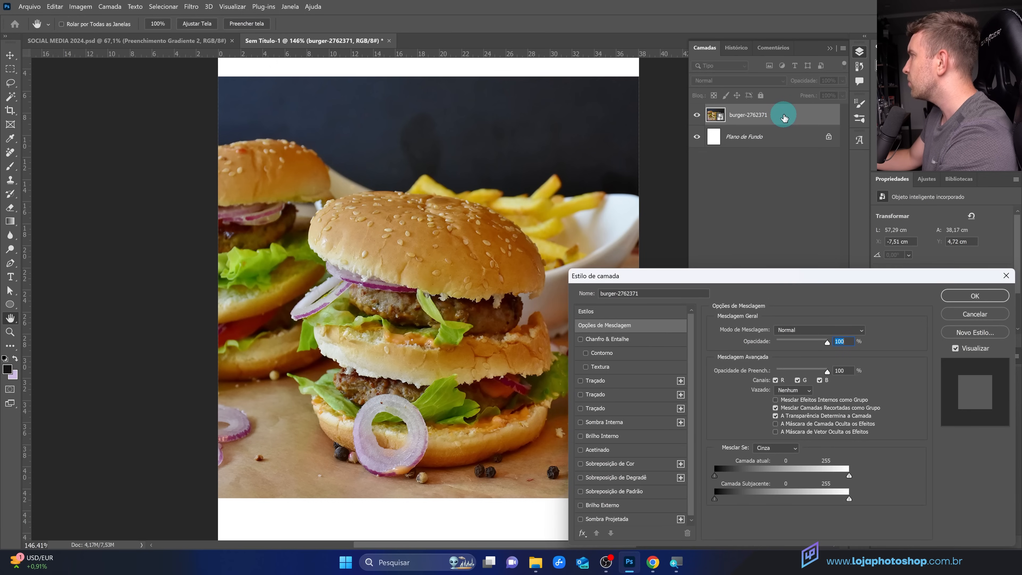
left_click(965, 314)
Step: Rasterize the burger-2762371 layer and automatically select its subject
right_click(774, 117)
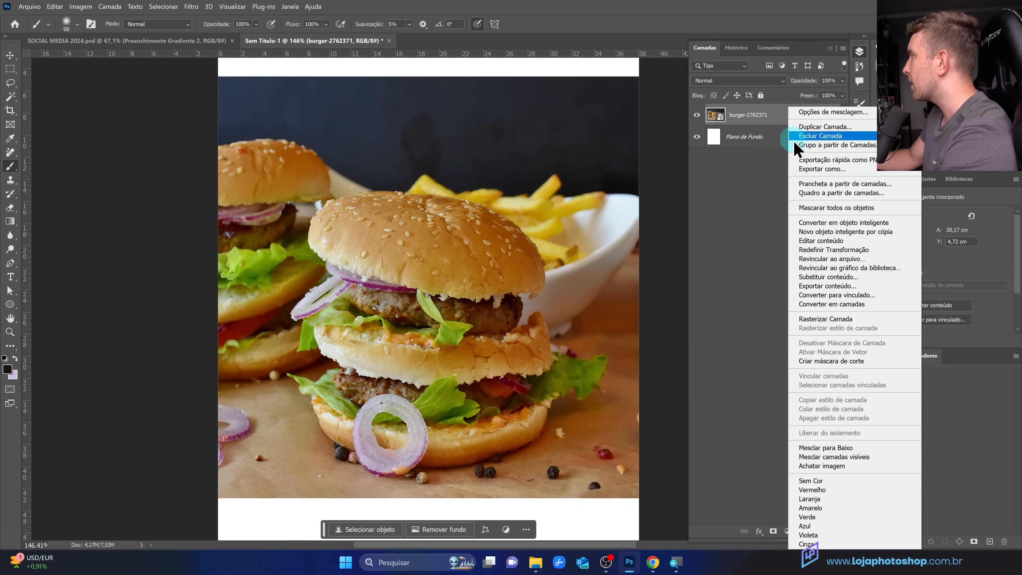
left_click(835, 319)
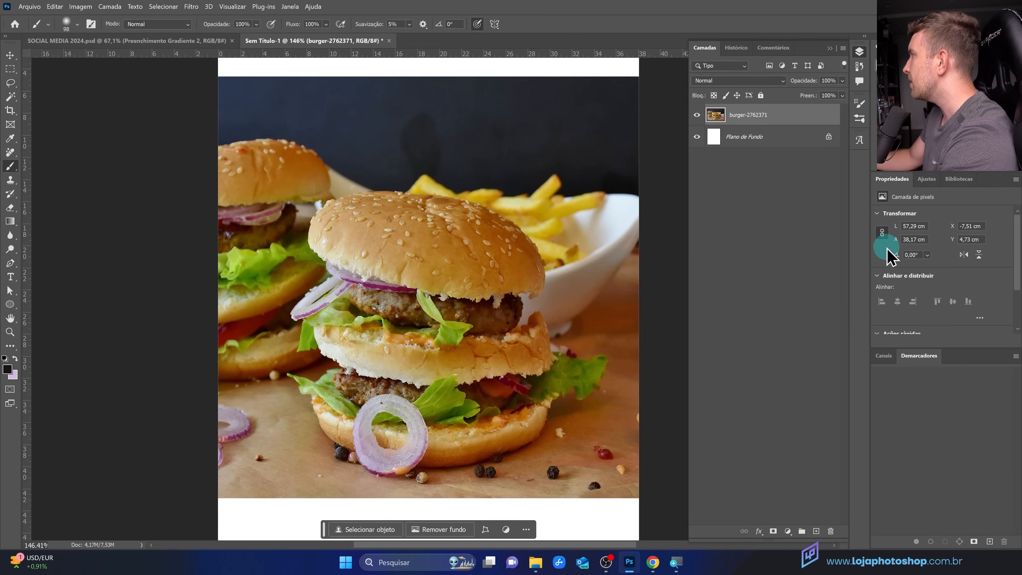
left_click_drag(1018, 241, 1018, 275)
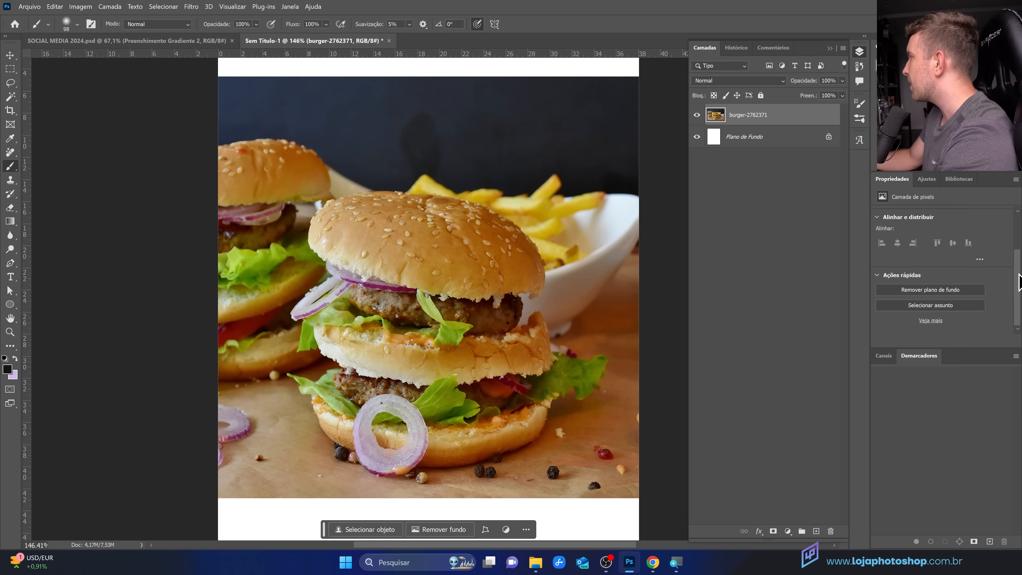
left_click(932, 306)
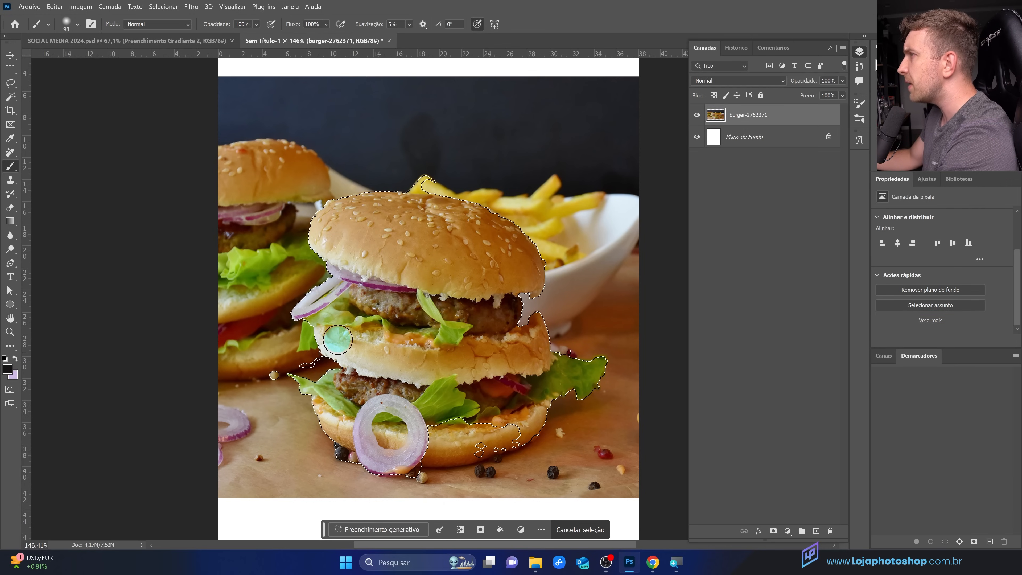
Step: Subtract the french fry rising behind the top bun from the burger selection with the Polygonal Lasso, following the bun's upper edge
left_click(10, 84)
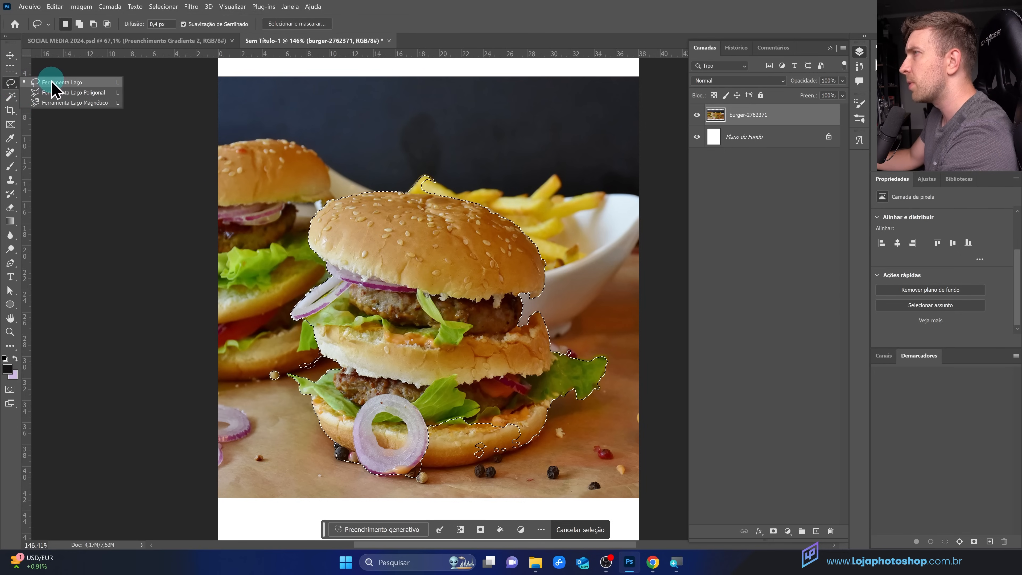
left_click(60, 93)
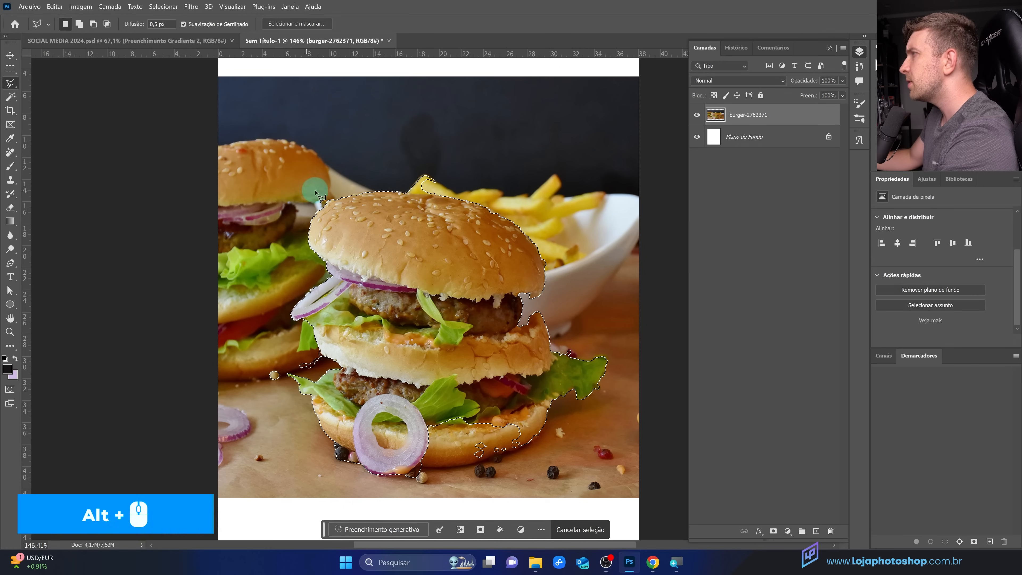
left_click(340, 193, "alt")
scroll(340, 195, "up", 8)
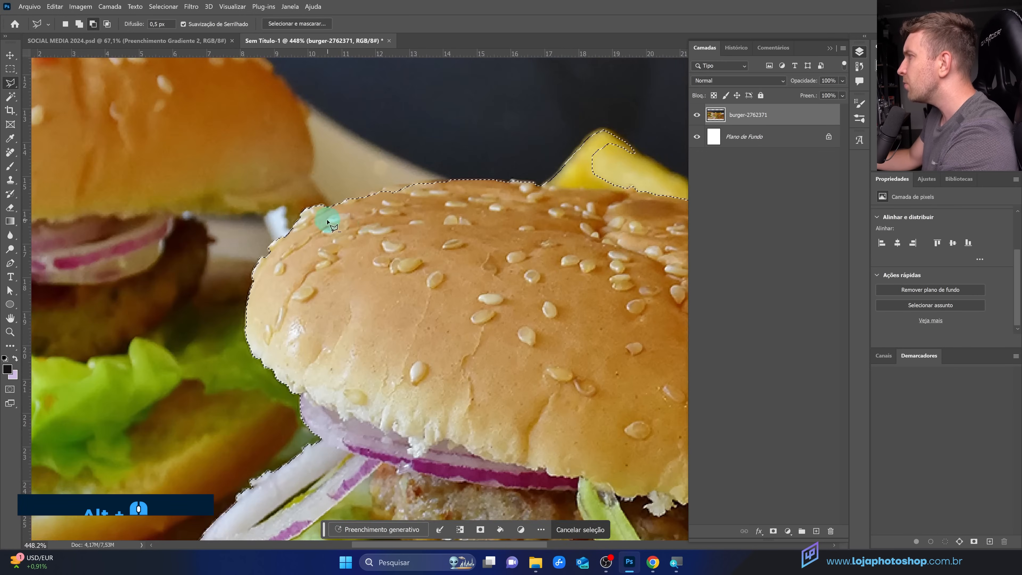
scroll(319, 229, "down", 1)
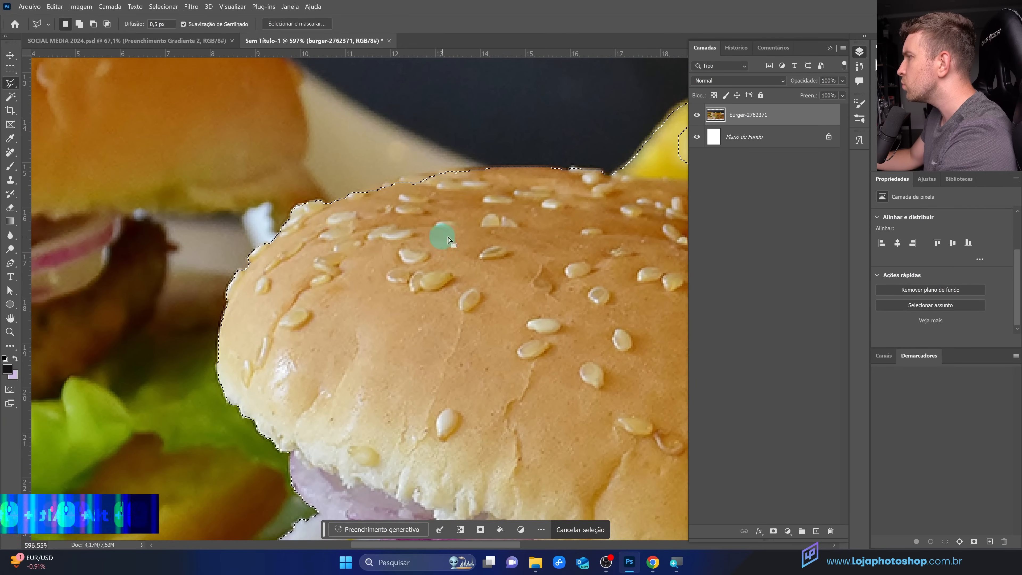
key("space")
left_click_drag(490, 231, 387, 235)
left_click_drag(494, 228, 378, 232)
left_click_drag(490, 233, 330, 238)
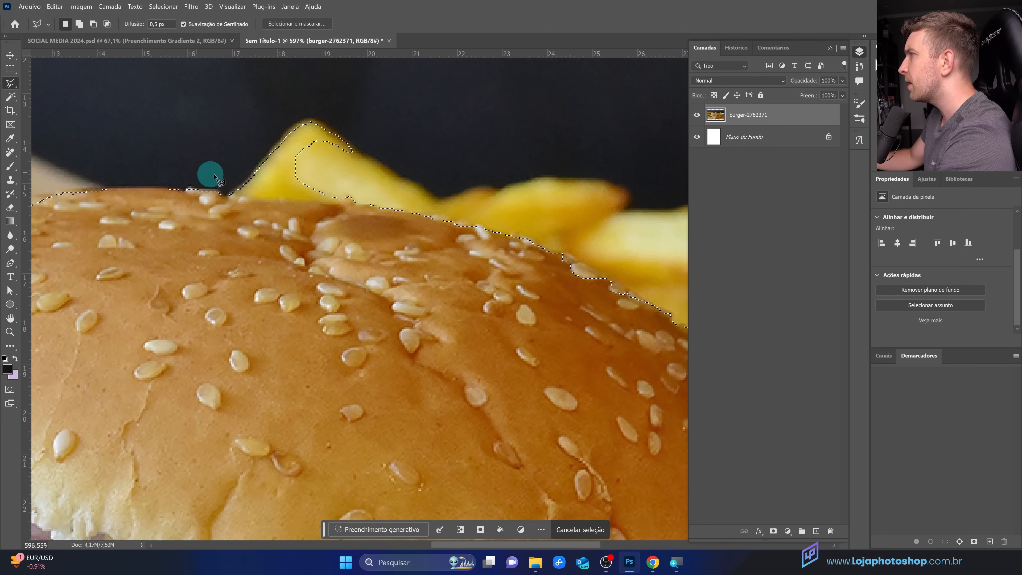
left_click(358, 204)
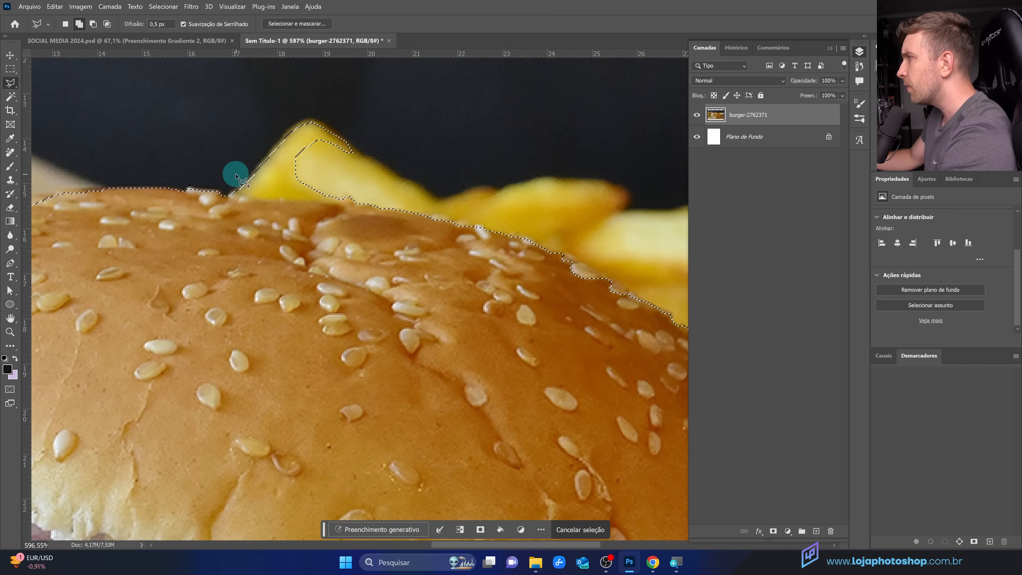
key("alt")
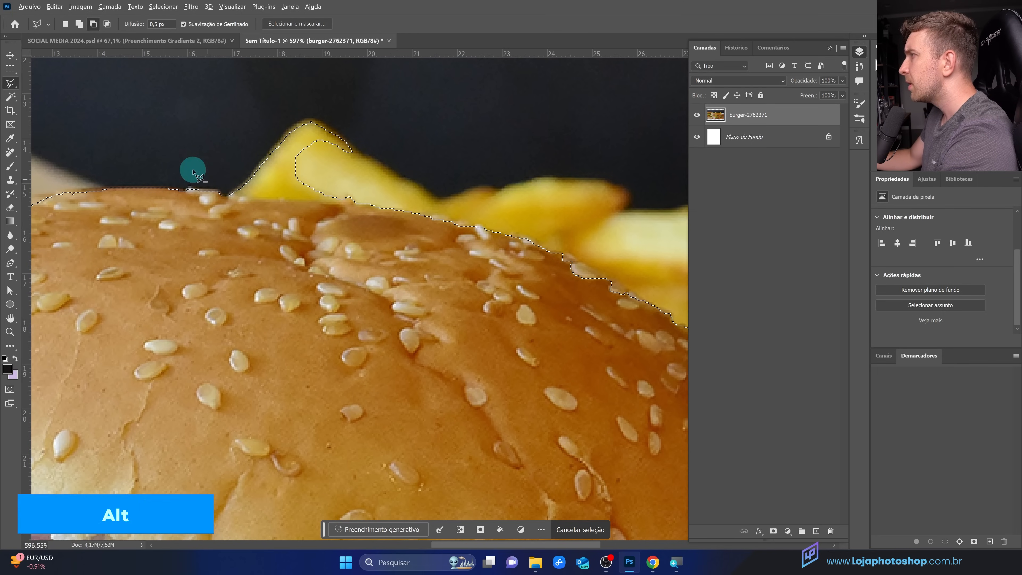
left_click(225, 196, "alt")
left_click(230, 196)
left_click(253, 198)
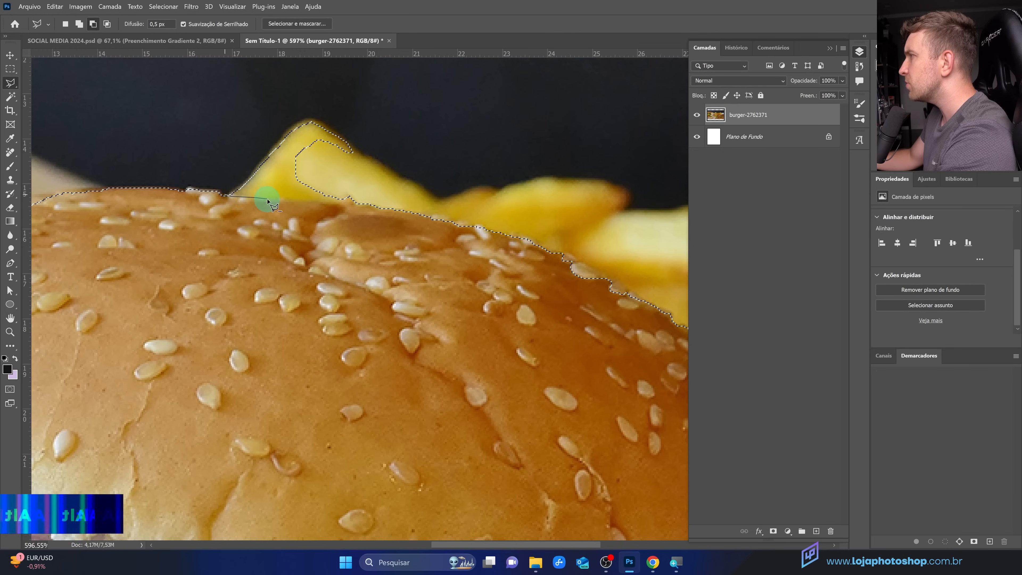
left_click(273, 199)
left_click(298, 201)
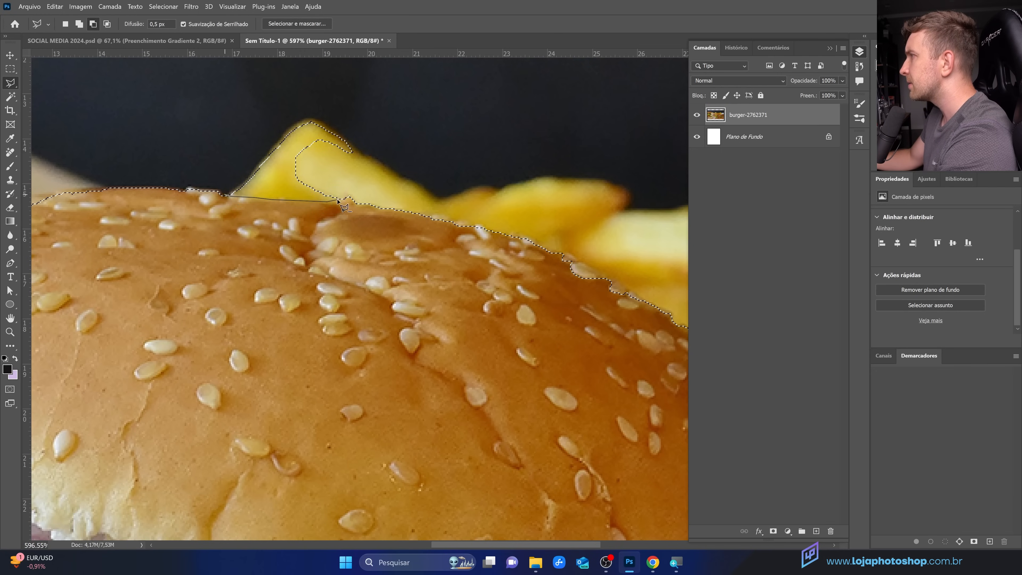
left_click(349, 197)
left_click(378, 165)
double_click(215, 127)
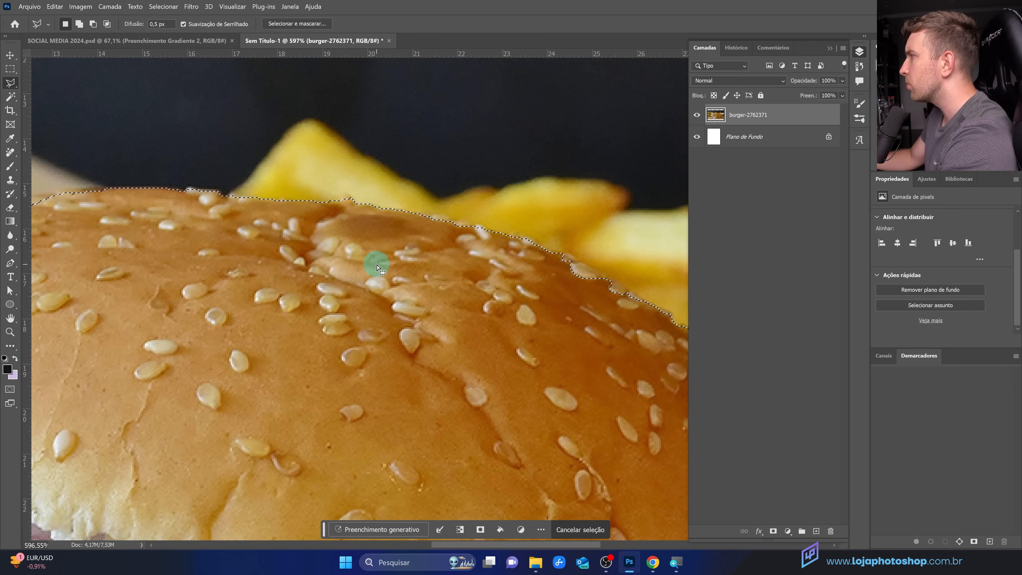
Step: Add the missed sesame seed notches on the top bun's right slope to the selection with the Polygonal Lasso
left_click_drag(424, 283, 313, 235)
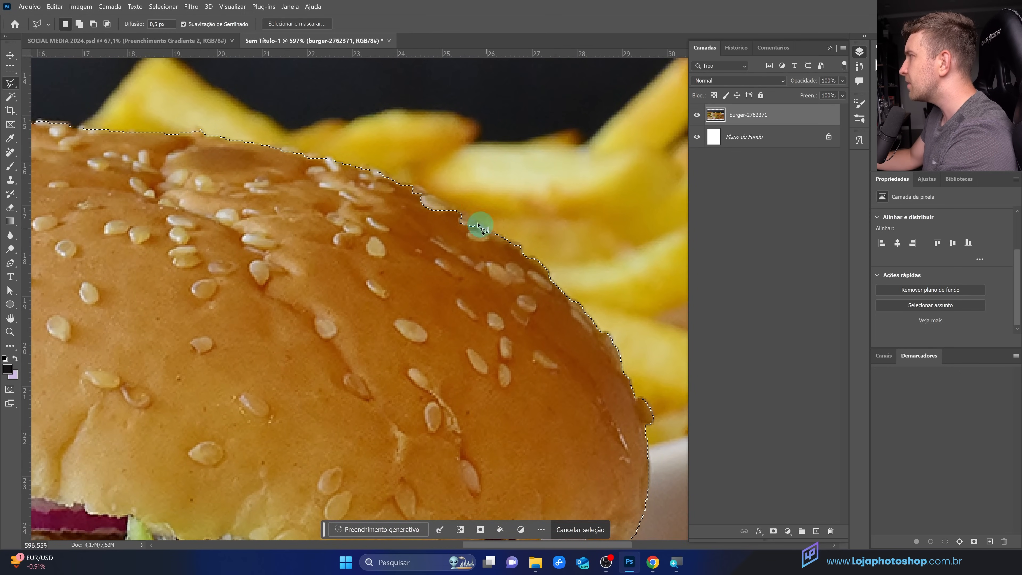
left_click(412, 186)
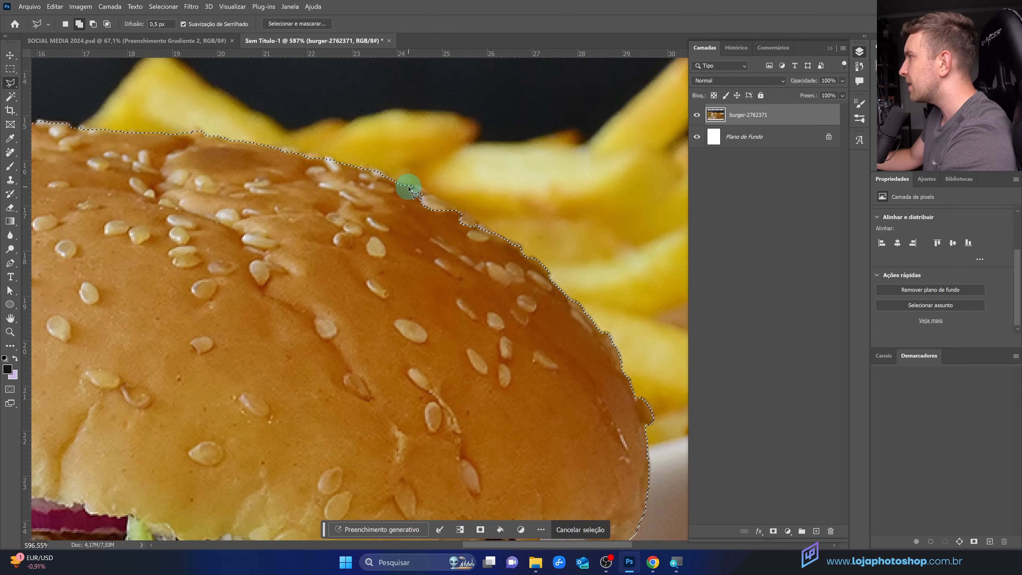
left_click(434, 198)
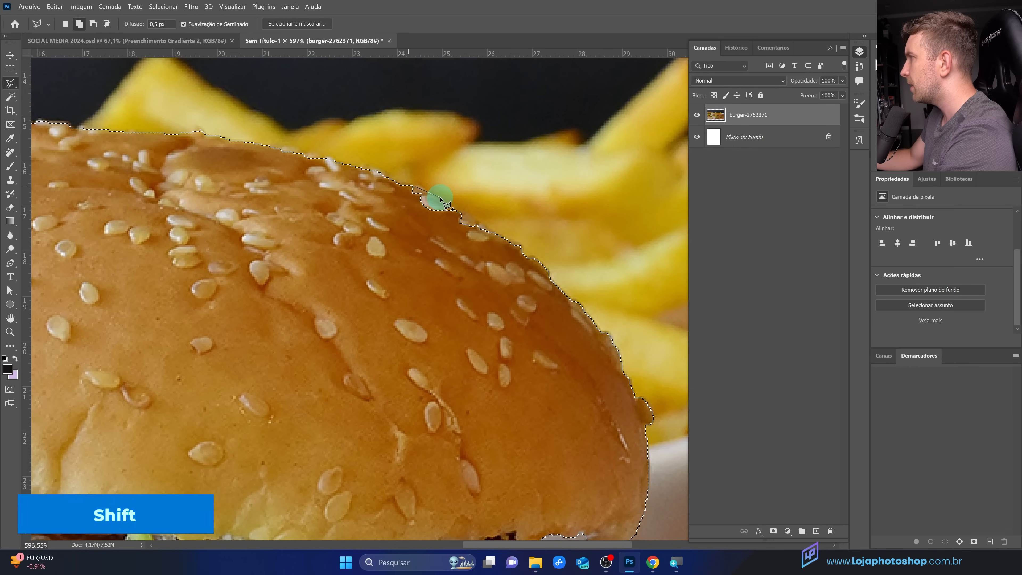
left_click(460, 214)
left_click(461, 219)
left_click(482, 224)
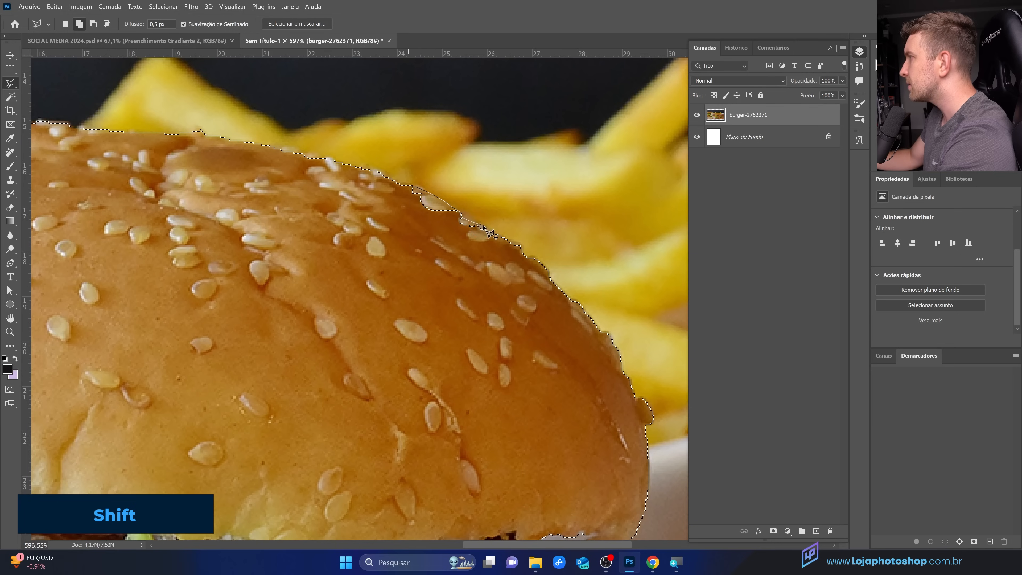
left_click(466, 244)
double_click(391, 209)
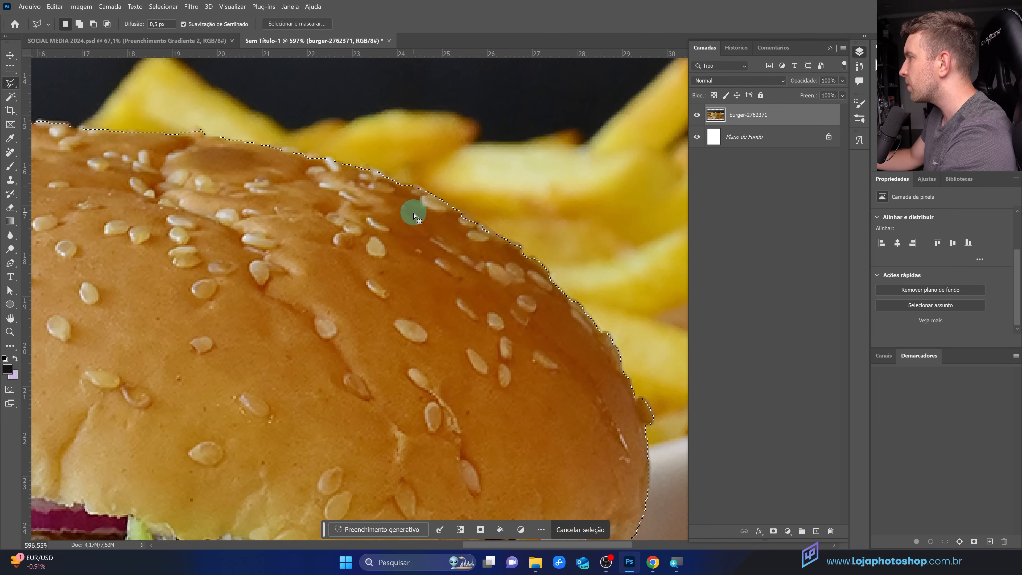
Step: Add the unselected part of the bottom bun to the selection, tracing its lower edge from the right end to the front onion ring
left_click_drag(428, 304, 410, 178)
left_click_drag(429, 319, 225, 100)
left_click_drag(386, 310, 419, 221)
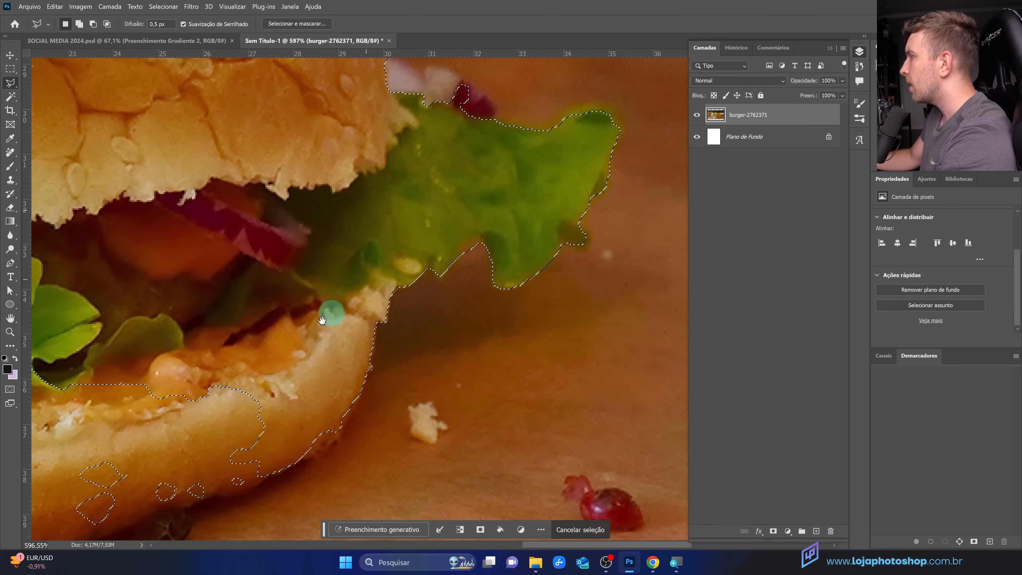
left_click_drag(321, 320, 479, 144)
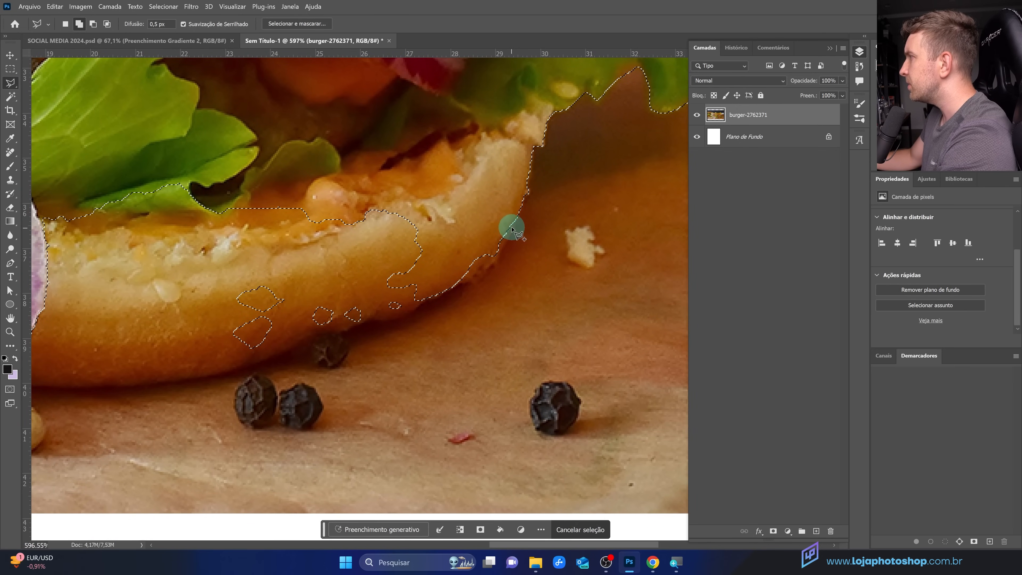
left_click(518, 216)
left_click(496, 260)
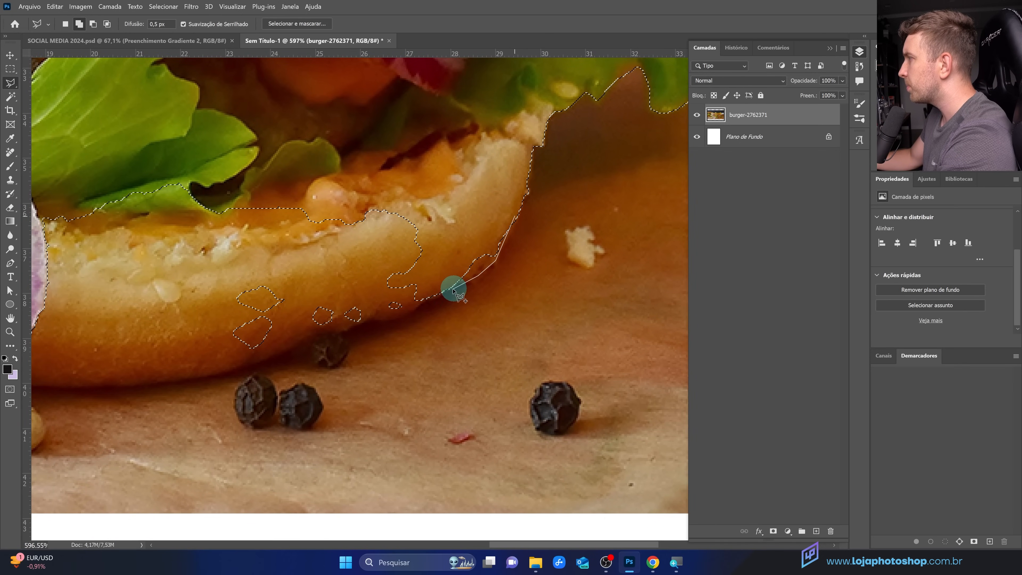
left_click(396, 317)
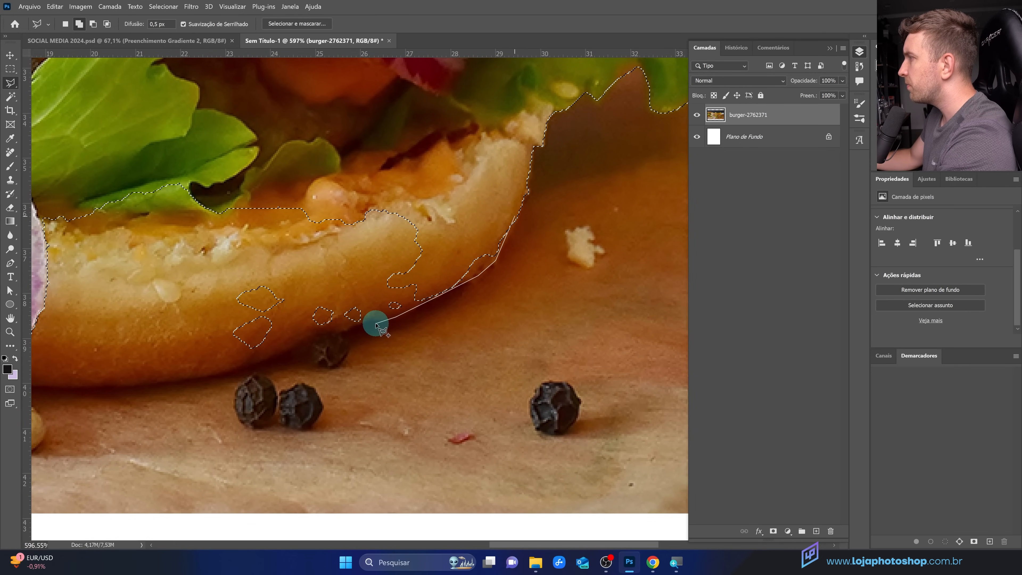
left_click(315, 334)
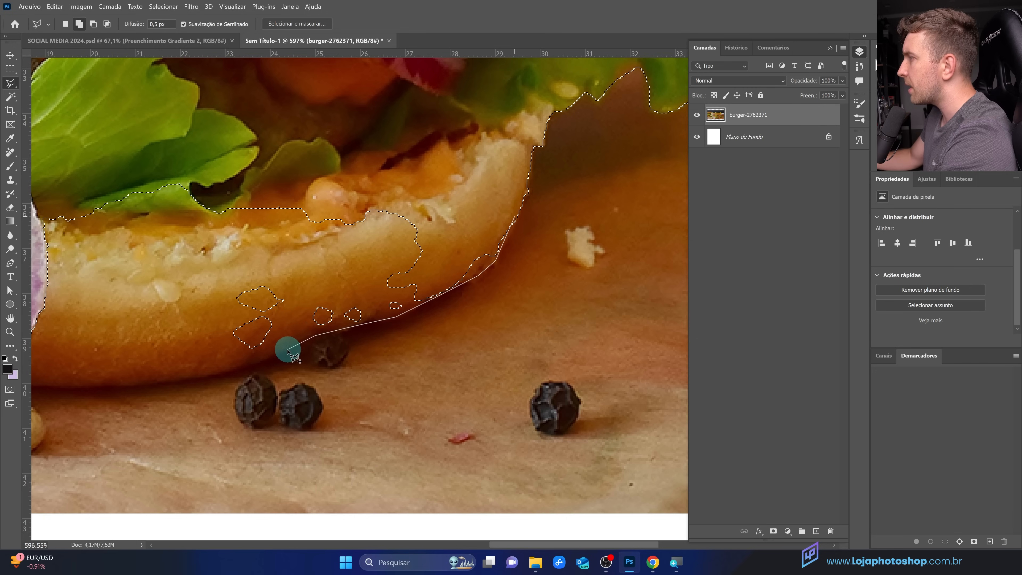
left_click(277, 353)
left_click(233, 366)
scroll(103, 358, "left", 3)
left_click(261, 387)
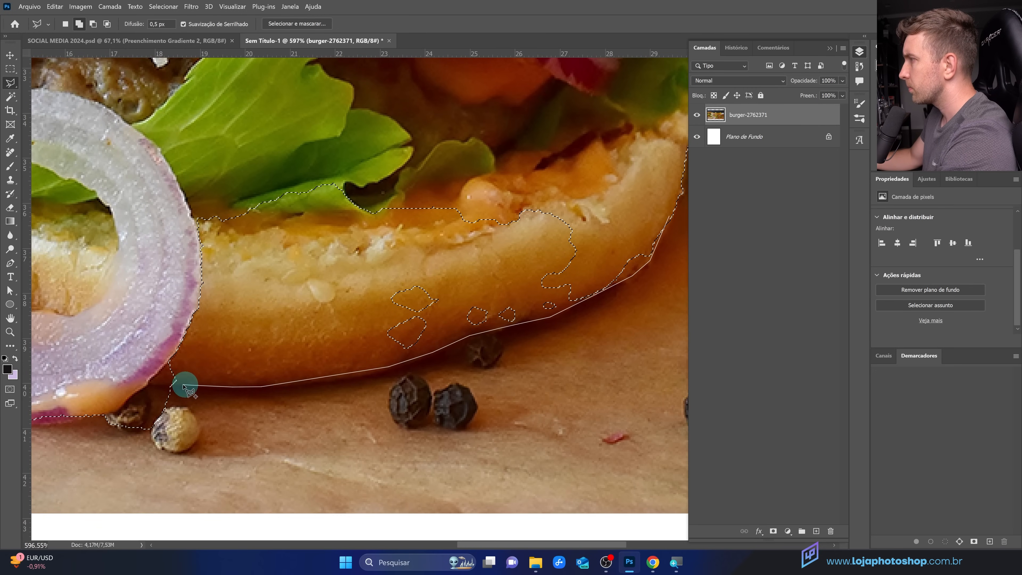
left_click(165, 382)
left_click(123, 341)
left_click(140, 146)
scroll(140, 146, "up", 2)
left_click(374, 180)
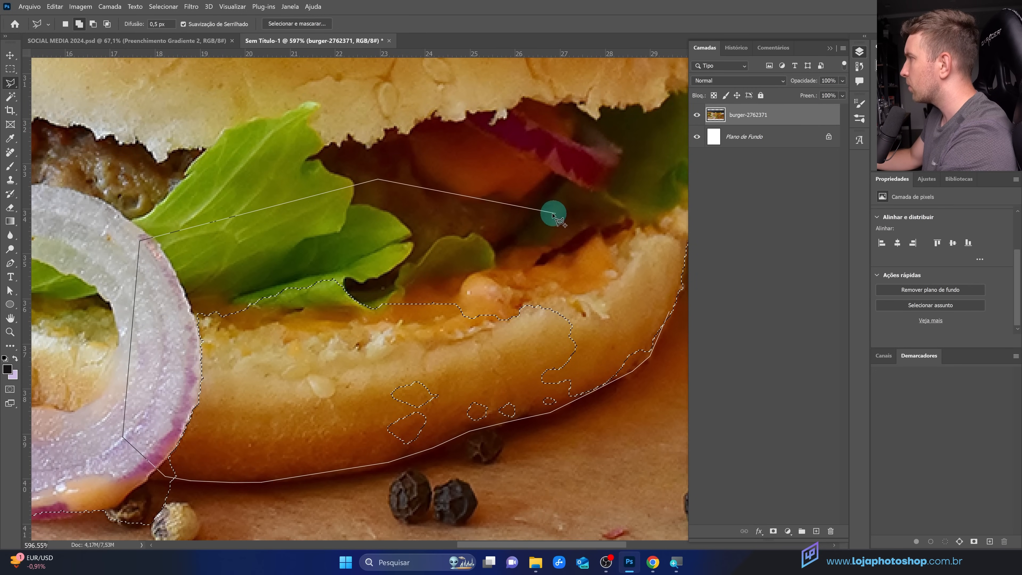
double_click(607, 249)
Step: Subtract the peppercorns and the strip of table at the front onion ring's lower right from the selection
scroll(388, 318, "down", 5)
scroll(155, 452, "up", 8)
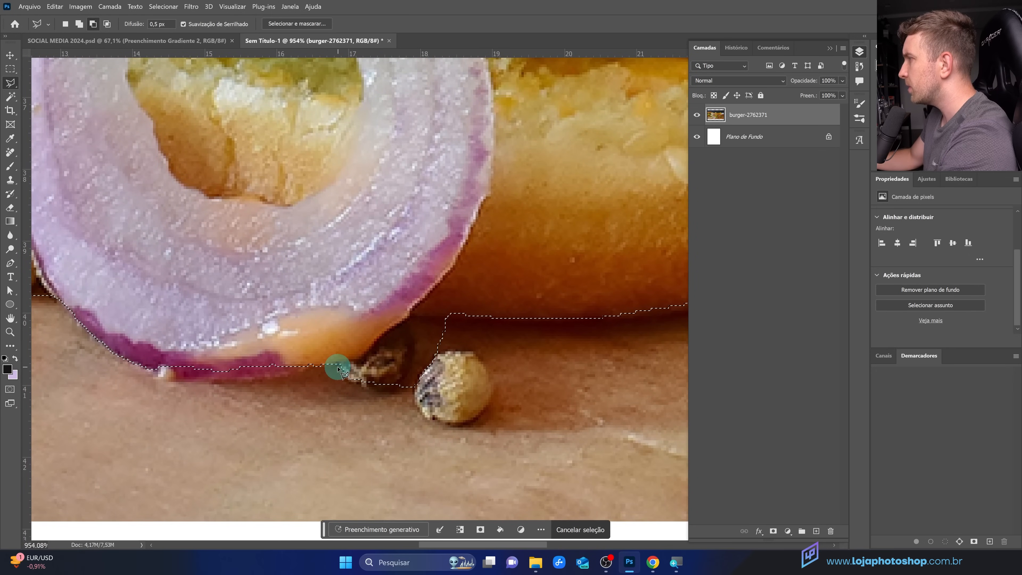
left_click(347, 367)
left_click(357, 360)
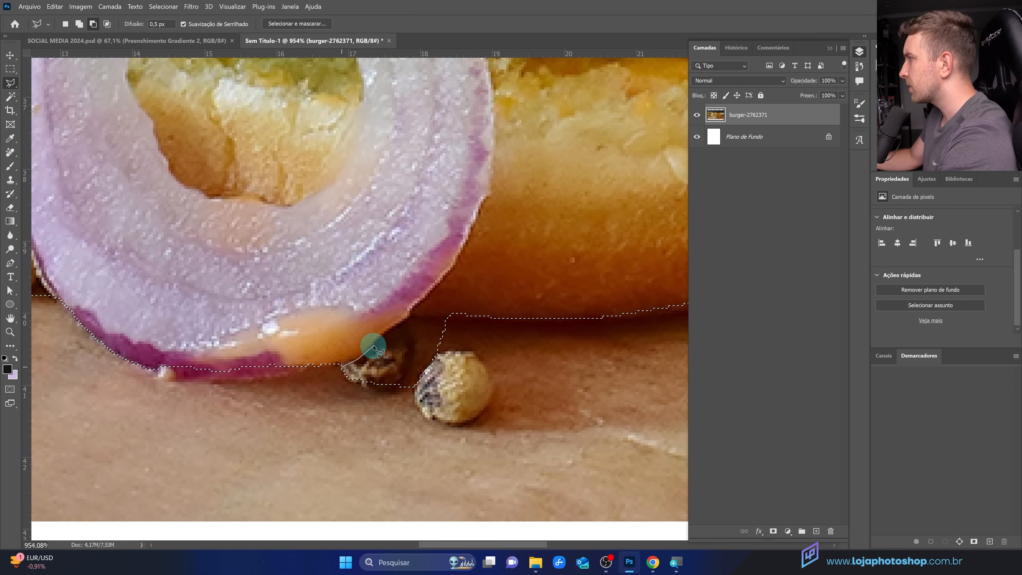
left_click(386, 331)
left_click(404, 320)
left_click(409, 313)
left_click(450, 315)
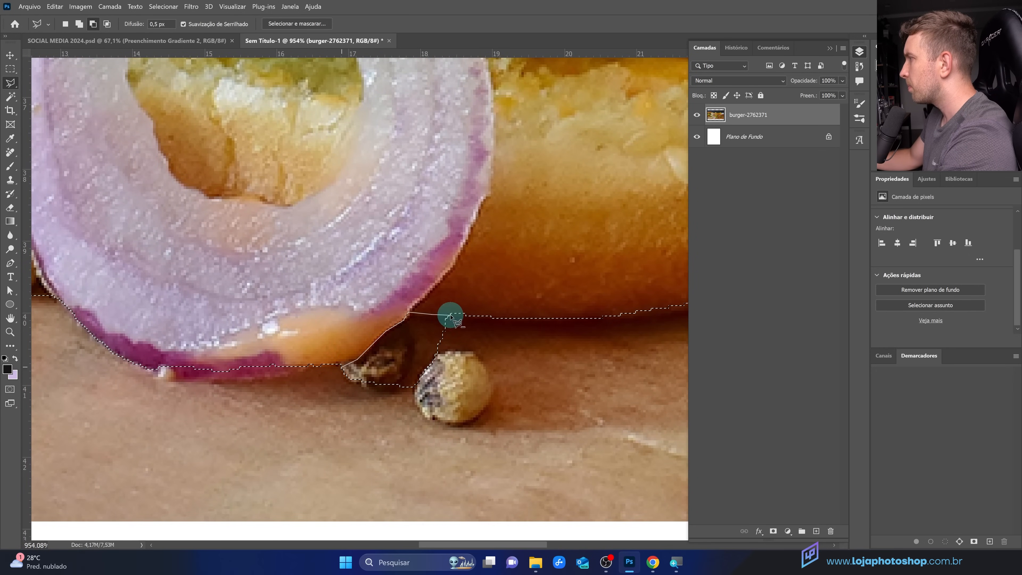
left_click(487, 342)
left_click(466, 434)
left_click(267, 423)
double_click(266, 423)
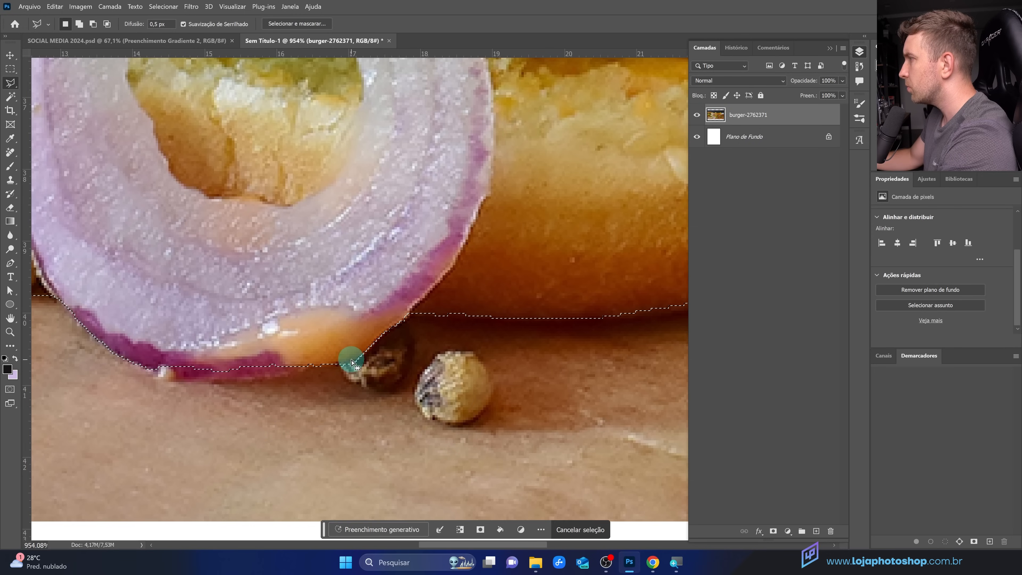
Step: Add the missing purple lower rim of the front onion ring to the selection
left_click(342, 357, "shift")
left_click(298, 375)
left_click(258, 382)
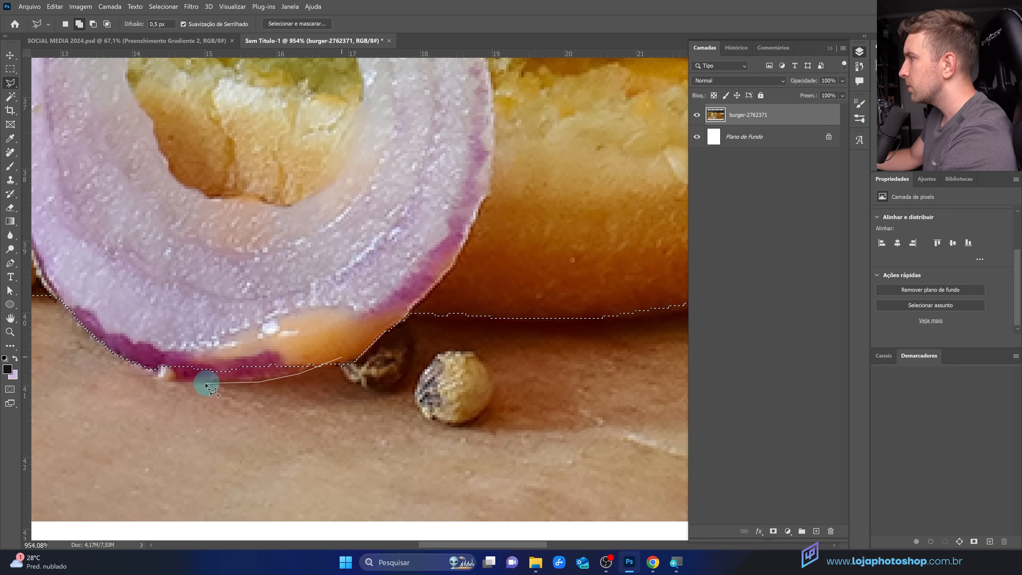
left_click(202, 383)
left_click(162, 375)
left_click(145, 367)
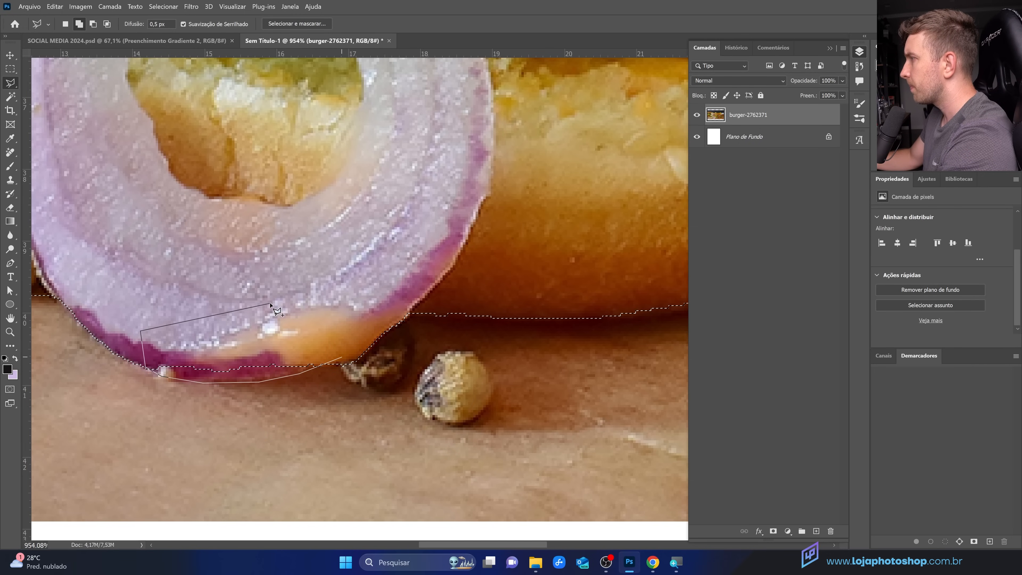
double_click(331, 347)
Step: Subtract the dark peppercorns and the pink peppercorn between the bottom bun and the onion ring's left side from the selection
left_click_drag(154, 299, 532, 378)
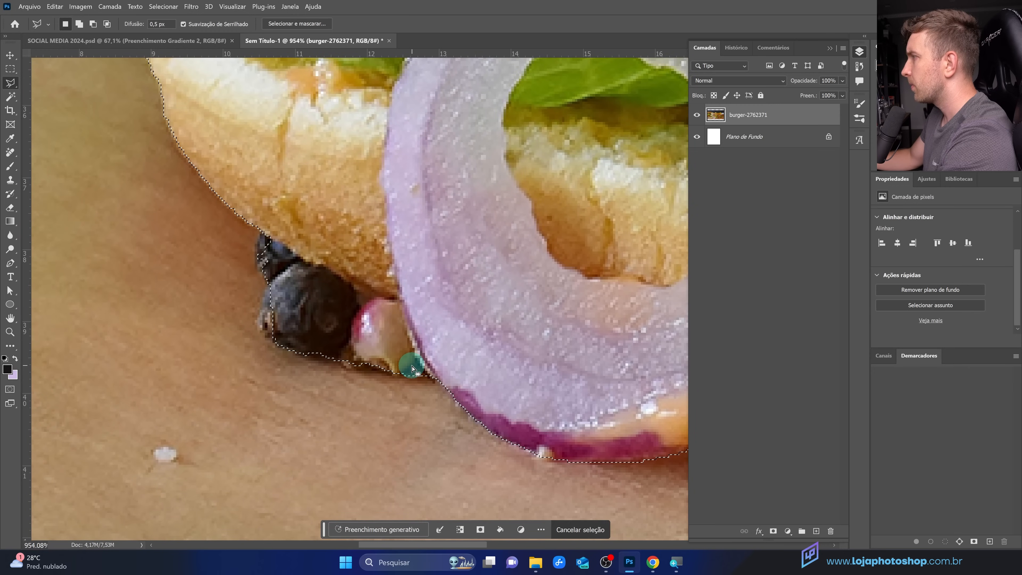
left_click(432, 382)
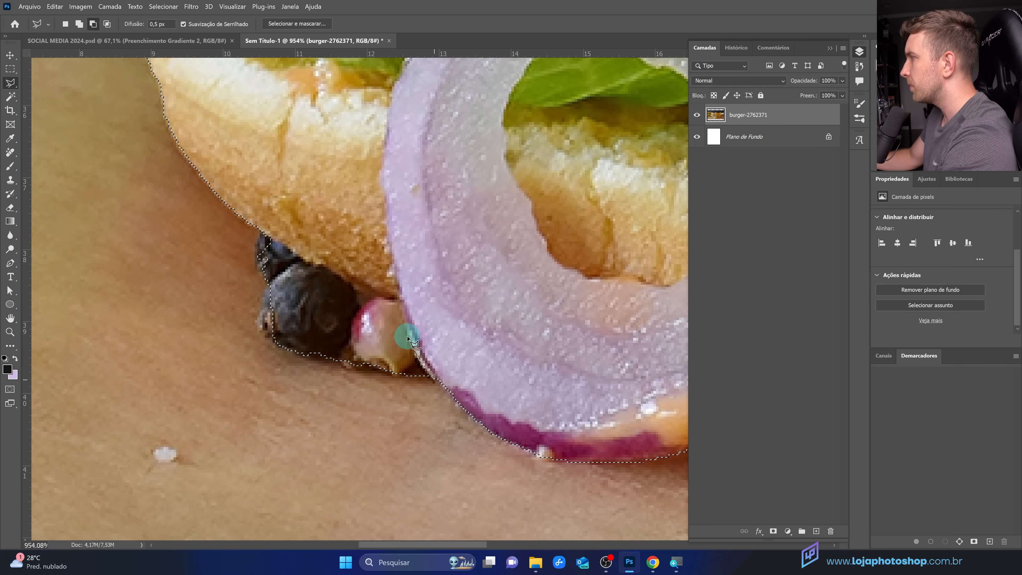
left_click(399, 300)
left_click(330, 274)
left_click(260, 235)
left_click(159, 293)
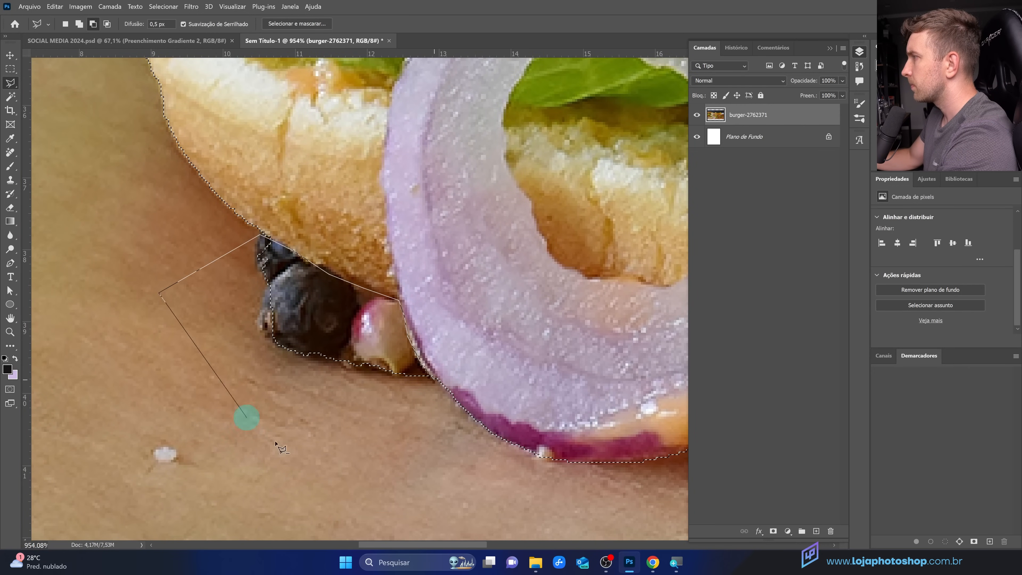
double_click(392, 484)
Step: Subtract the stray background patches beside the middle bun's lower left edge from the selection
scroll(421, 477, "down", 6)
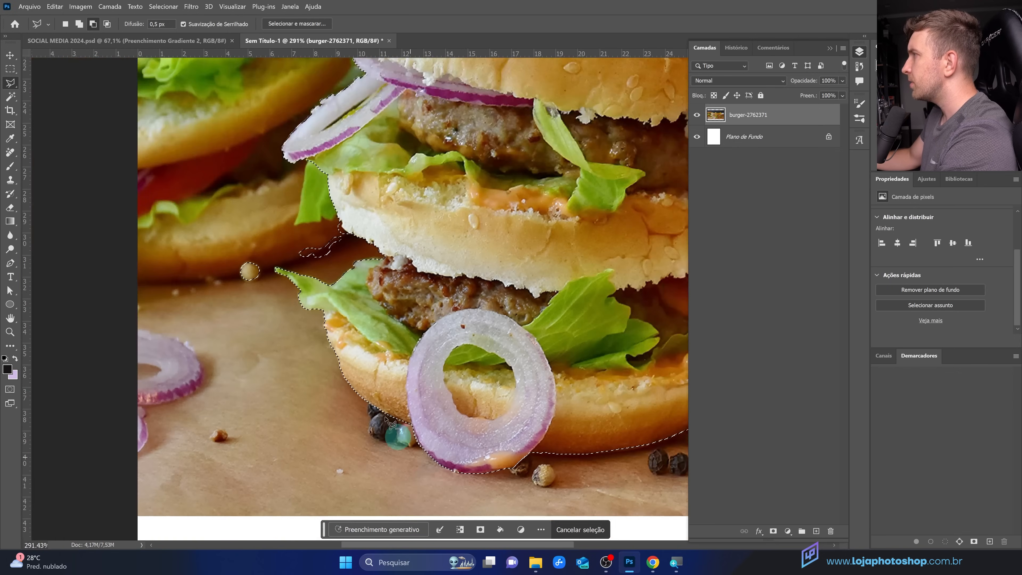
scroll(241, 213, "up", 6)
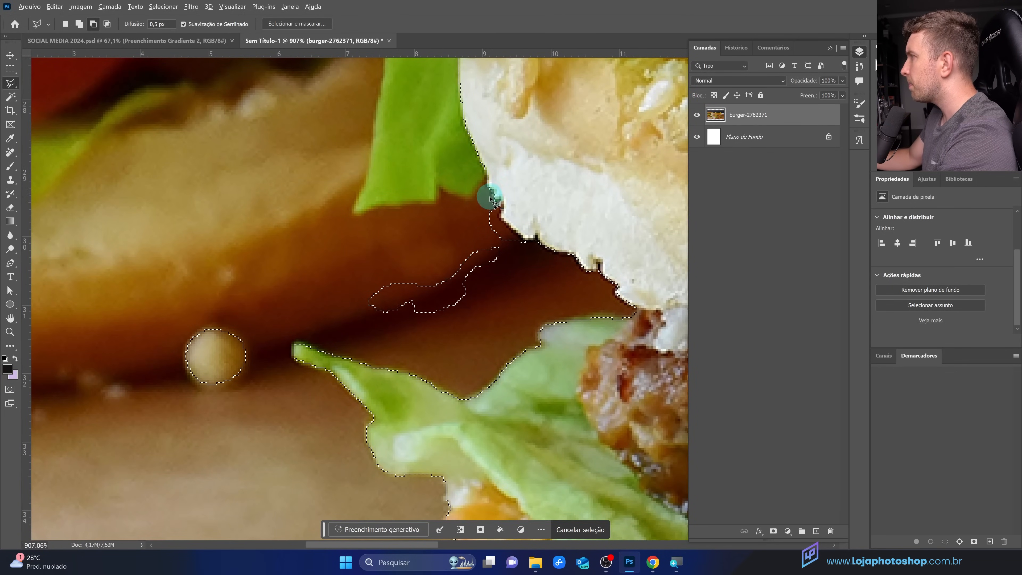
left_click(491, 195)
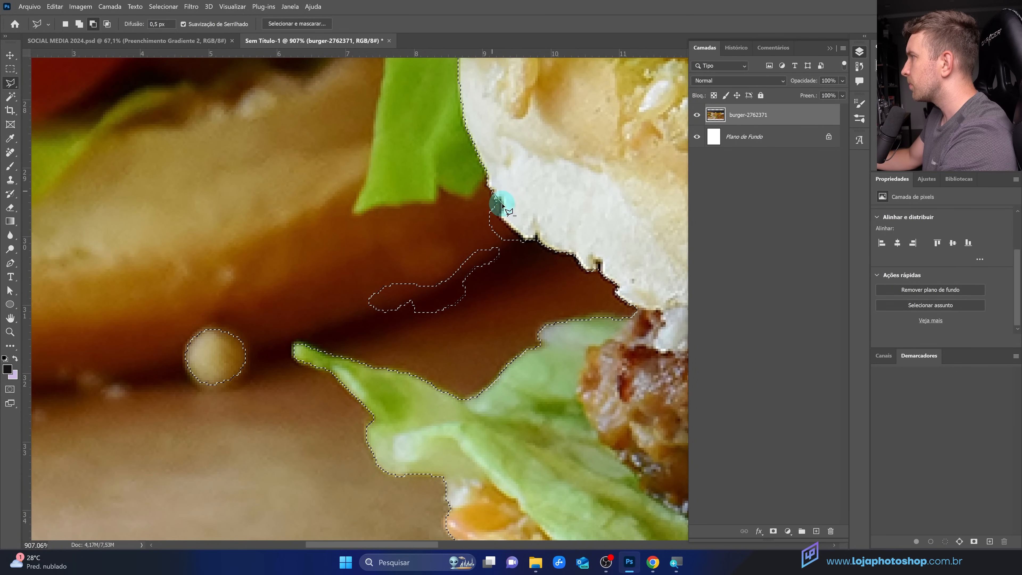
left_click(514, 229)
double_click(340, 310)
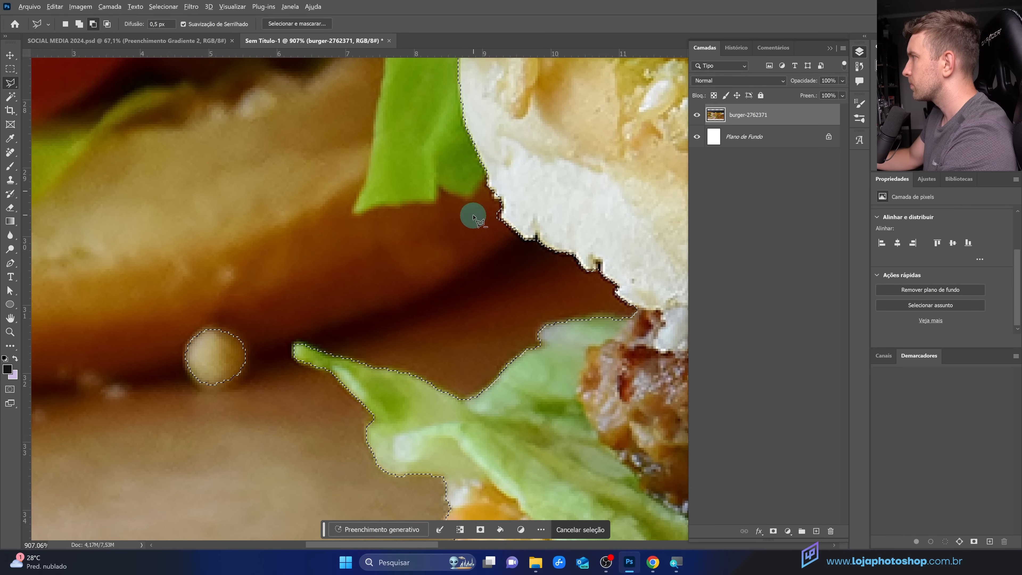
Step: Add the bright green lettuce leaf hanging below the upper onion ring, beside the middle bun, to the selection
left_click(490, 169, "shift")
left_click(476, 191)
left_click(461, 196)
left_click(448, 189)
left_click(434, 185)
left_click(434, 198)
left_click(405, 204)
left_click(371, 206)
left_click(360, 212)
left_click(354, 208)
left_click(364, 191)
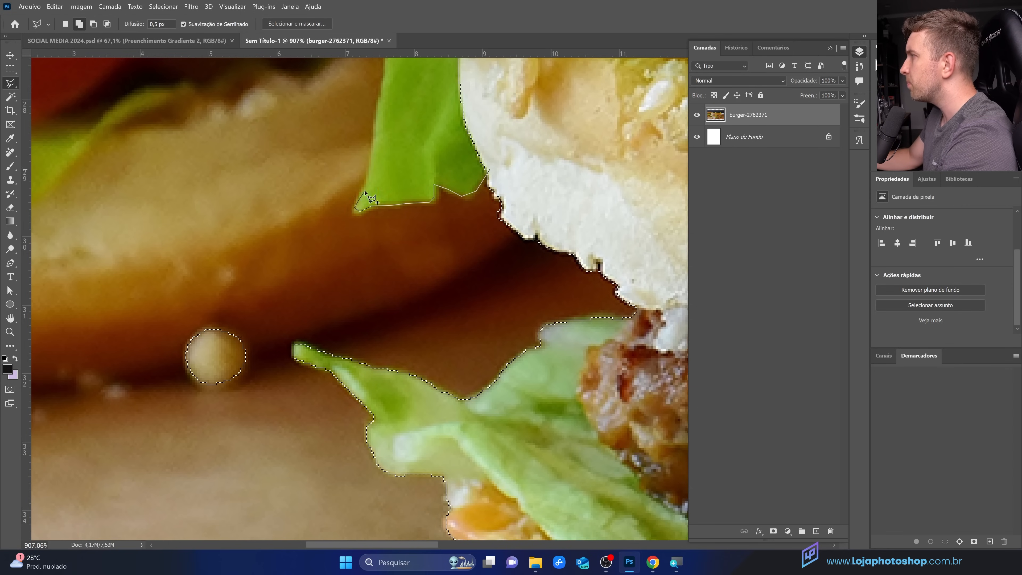
scroll(365, 192, "up", 3)
left_click(370, 324)
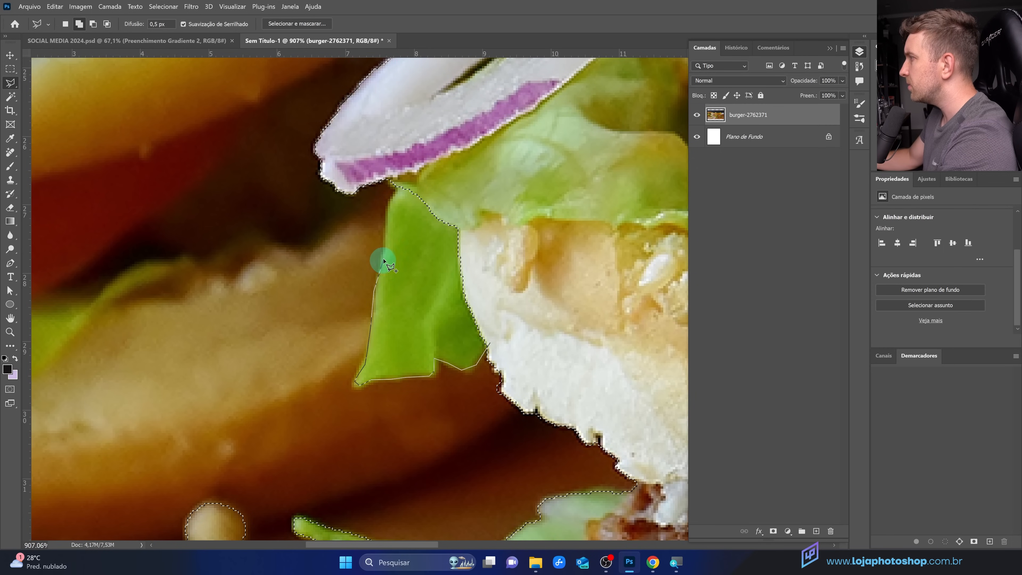
left_click(392, 206)
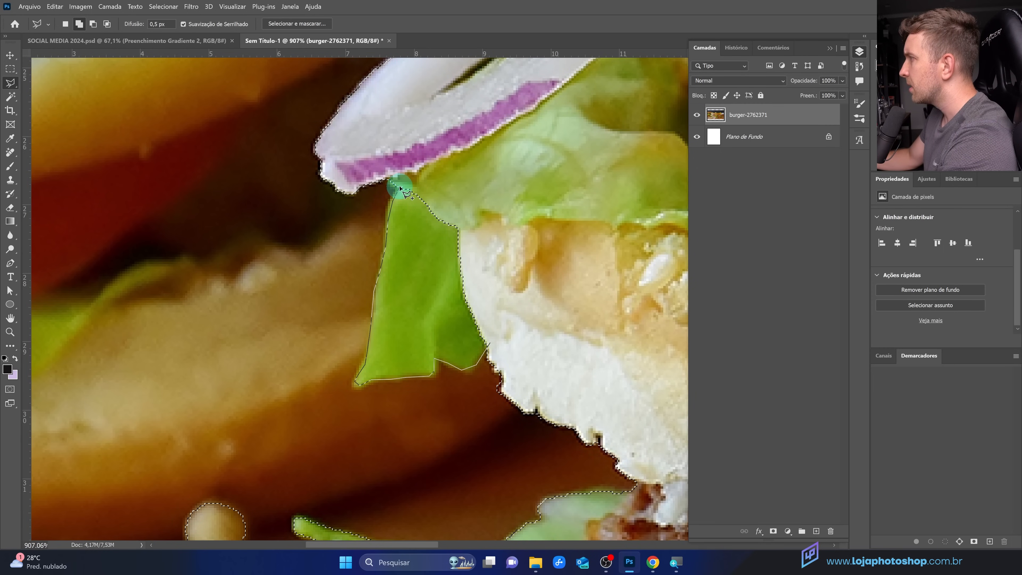
left_click(573, 210)
double_click(524, 297)
scroll(462, 288, "down", 2)
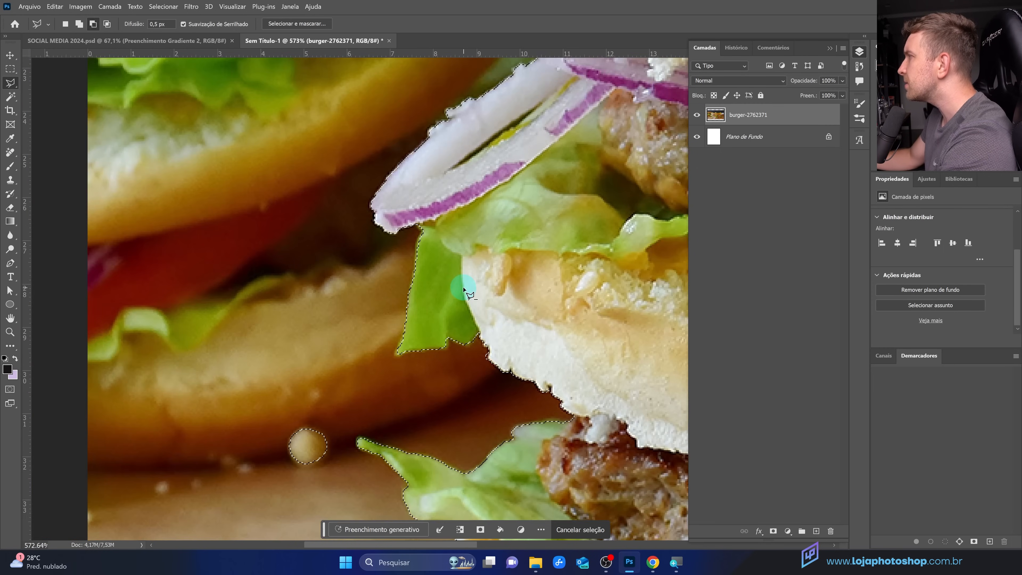
scroll(463, 288, "down", 3)
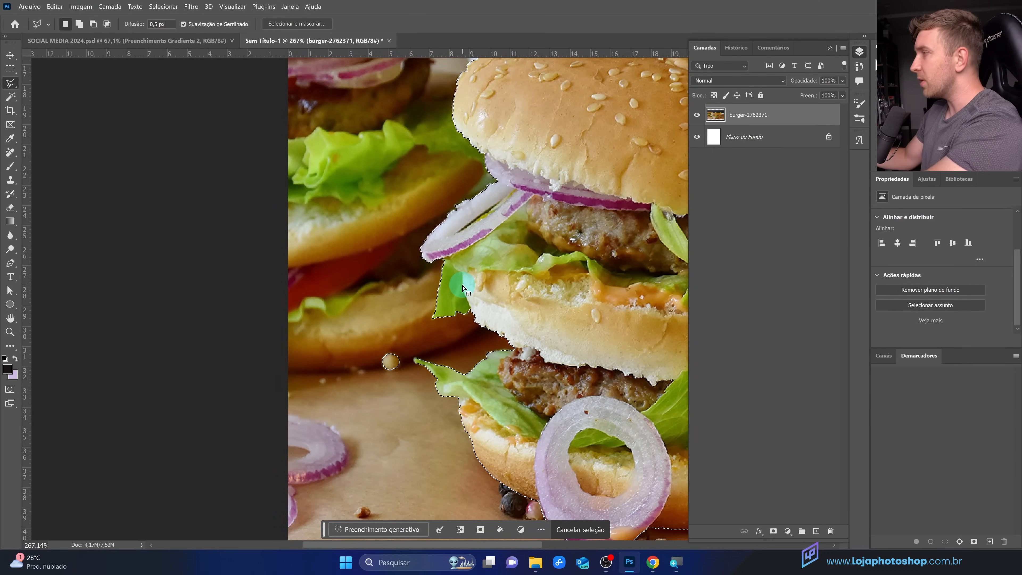
scroll(462, 286, "down", 1)
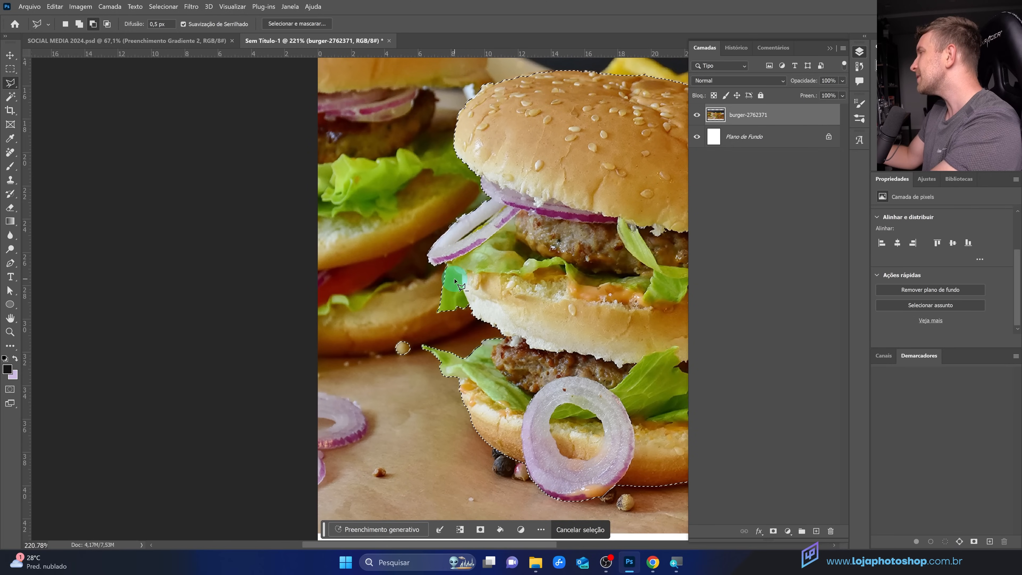
scroll(454, 280, "down", 3)
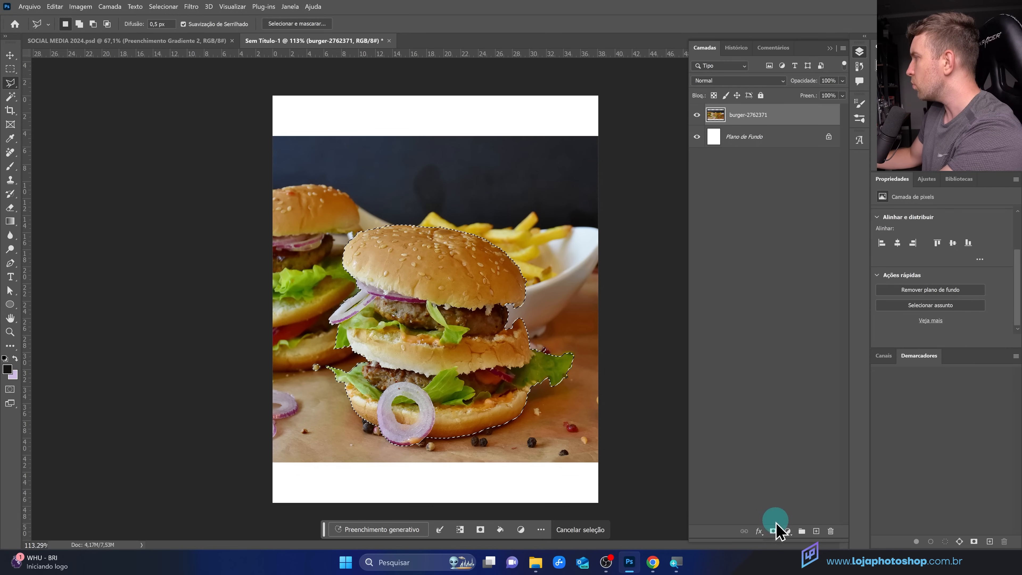
Step: Try isolating the burger with a layer mask and with a layer copy of the selection, undoing both
left_click(775, 531)
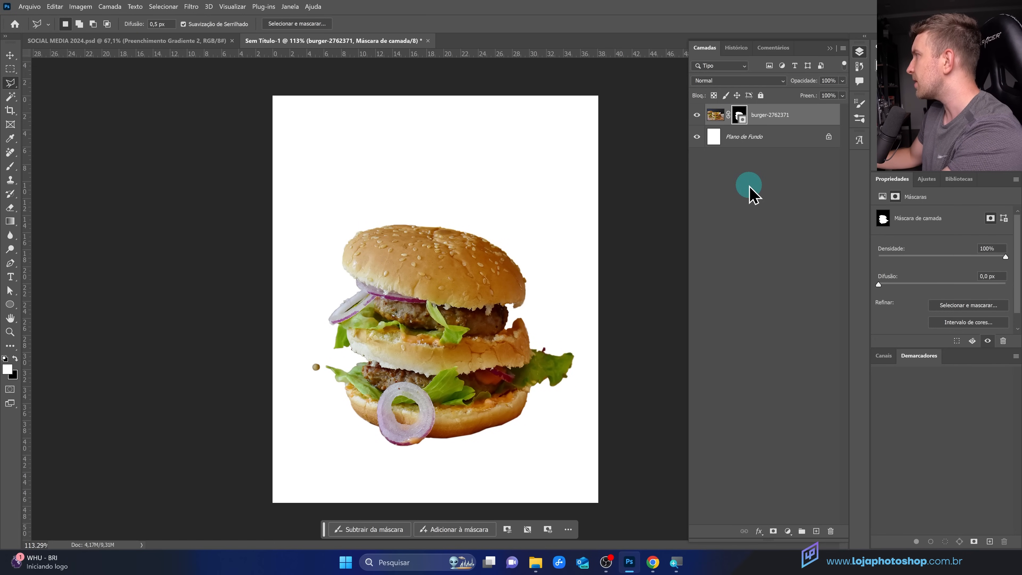
key("ctrl+z")
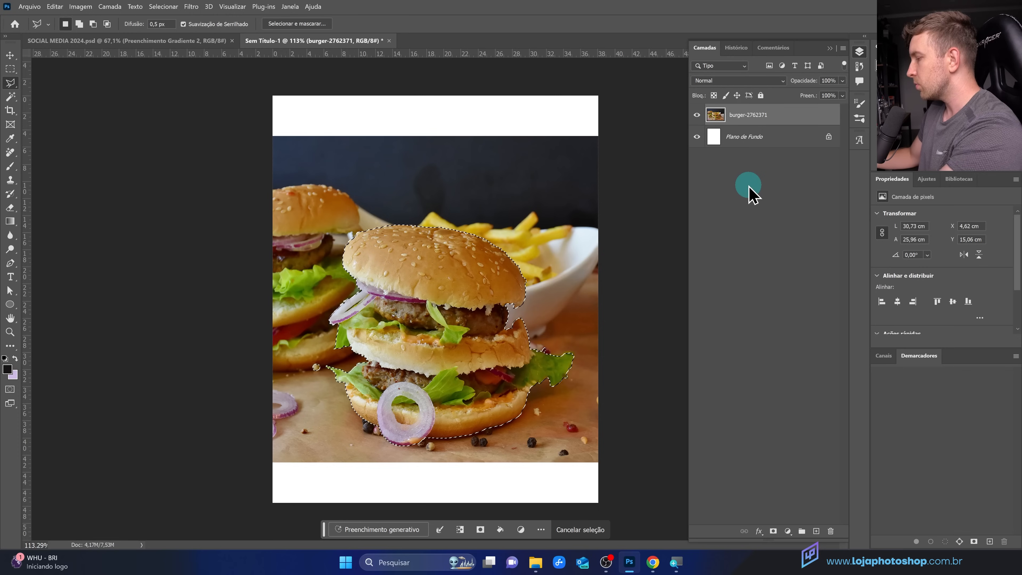
key("ctrl+j")
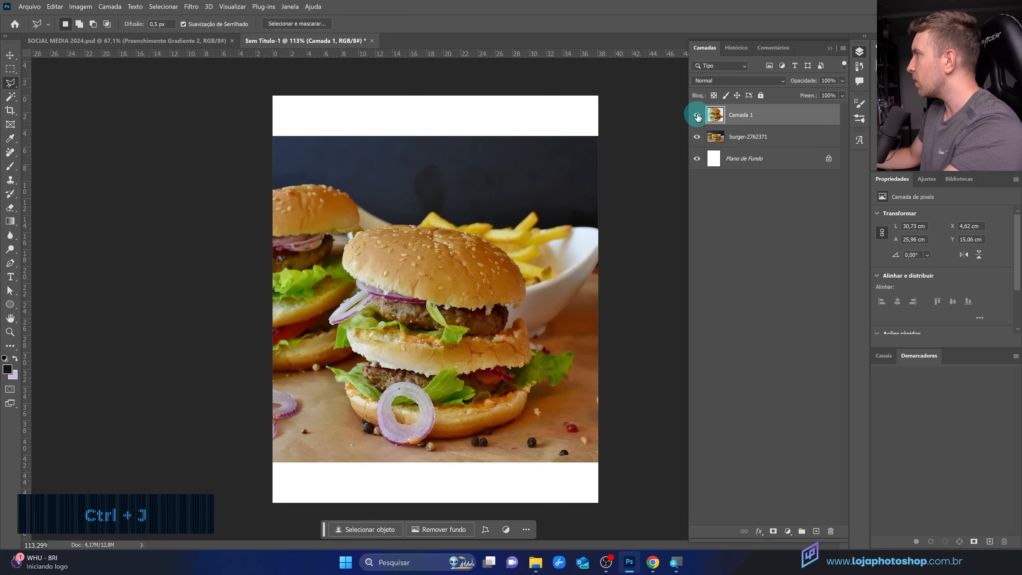
left_click(697, 137)
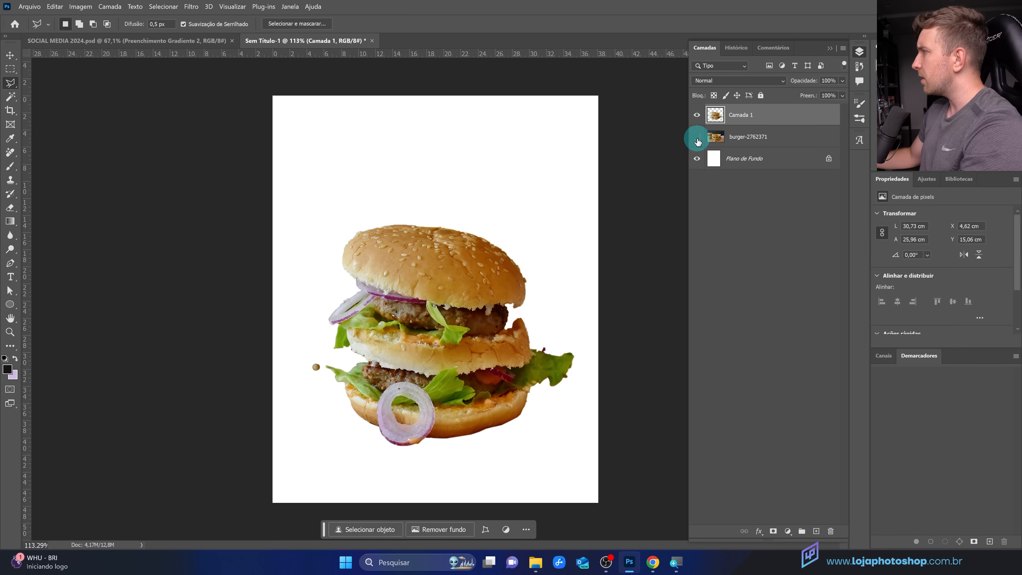
left_click(696, 137)
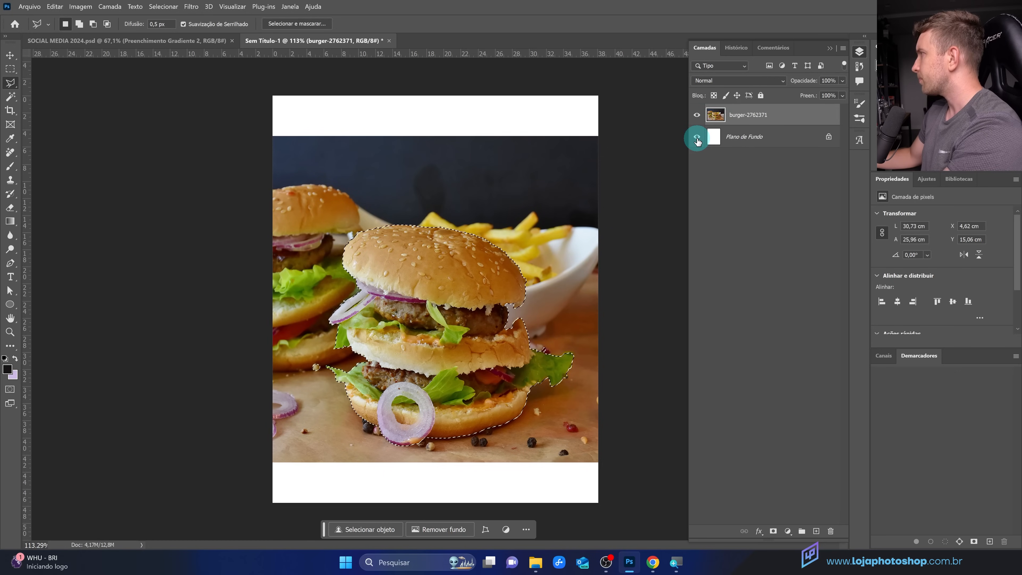
key("ctrl+z")
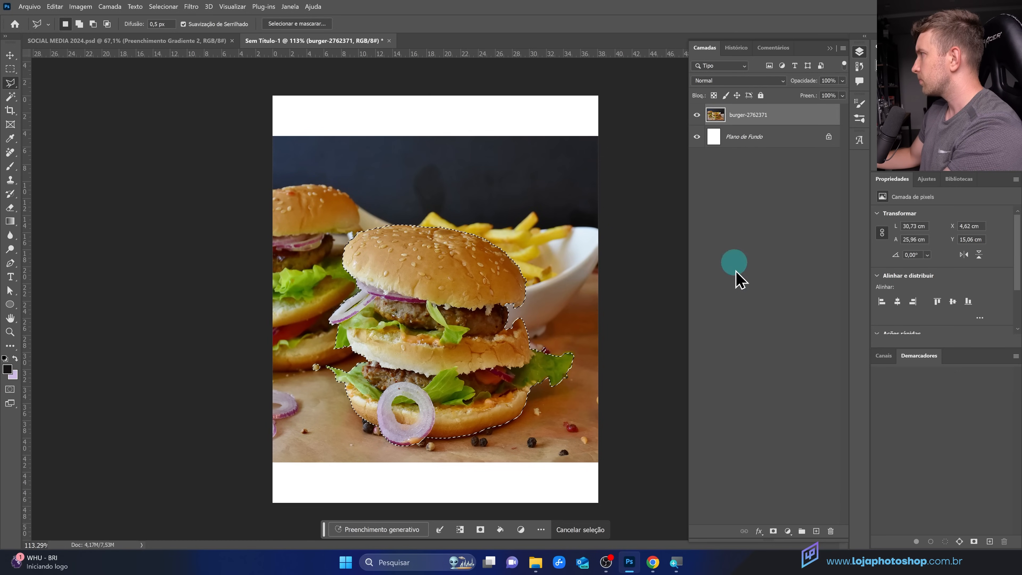
Step: Mask the burger-2762371 layer with the current selection to hide the photo's background
left_click(773, 531)
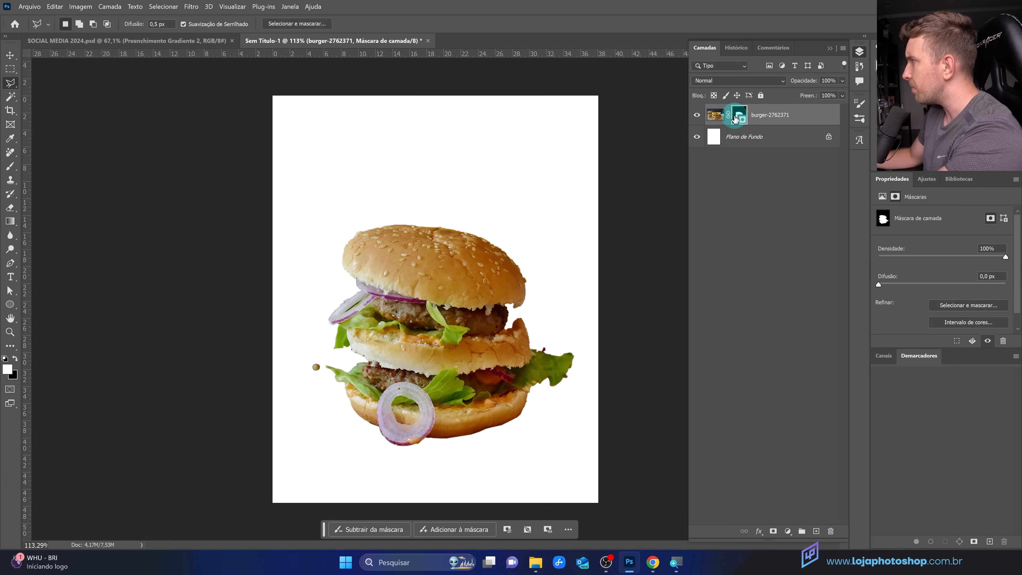
scroll(457, 416, "up", 2)
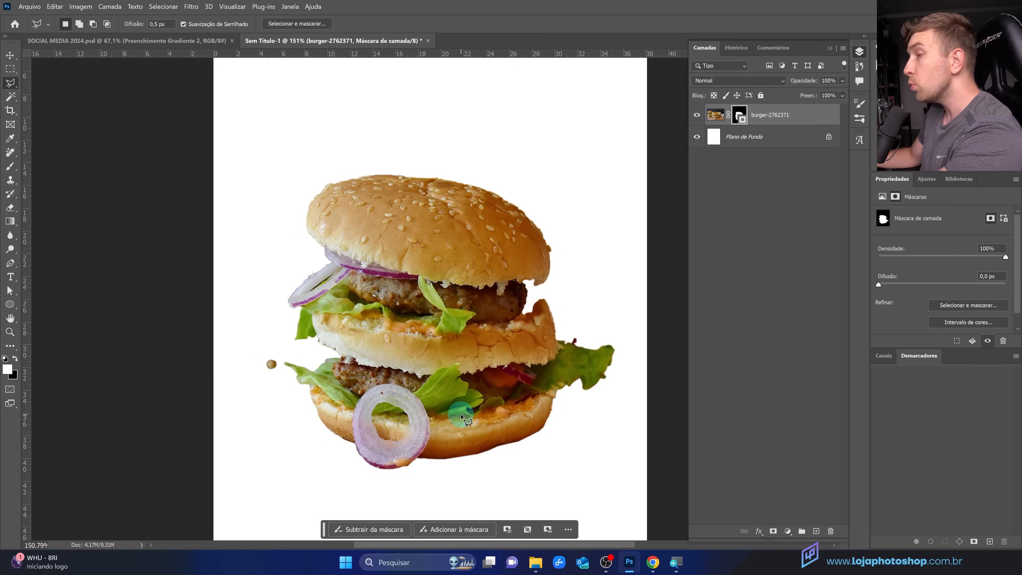
scroll(462, 416, "down", 2)
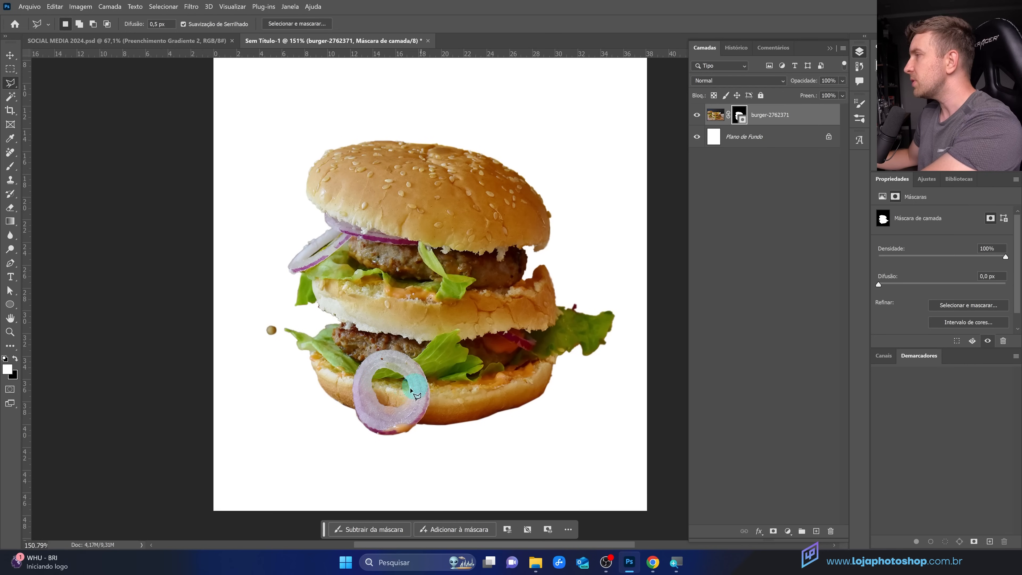
scroll(446, 426, "down", 2)
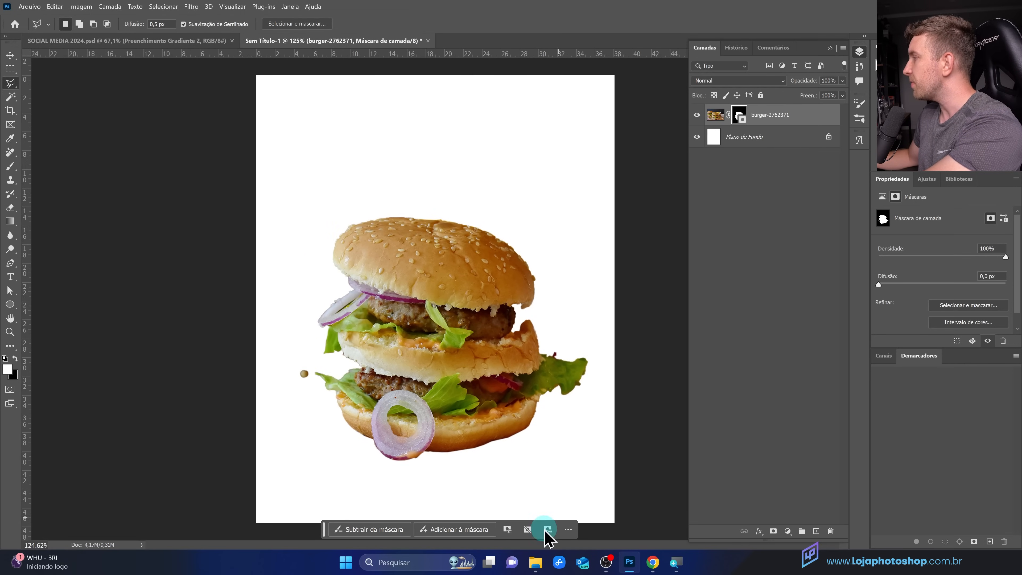
Step: Place the wood-2558295 image from the SOCIAL MEDIA 2024 folder, scaled to about 123% and aligned with the canvas's bottom edge
left_click(536, 562)
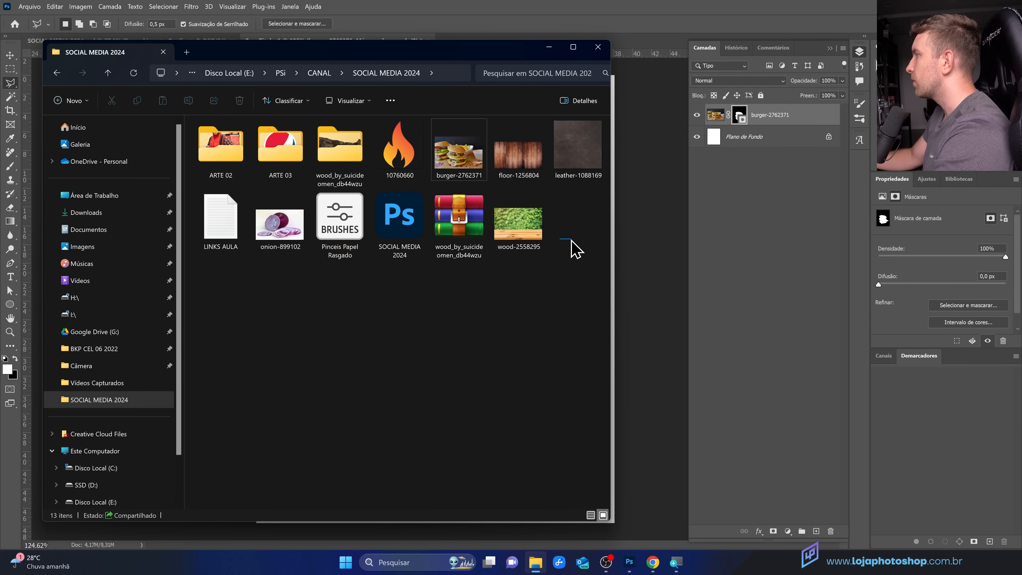
left_click_drag(538, 243, 583, 305)
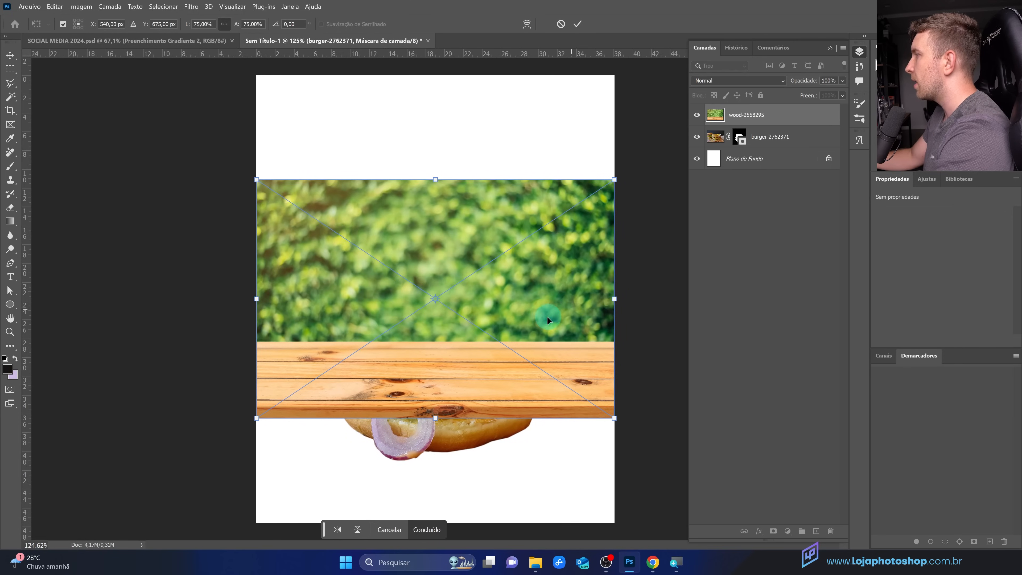
left_click_drag(434, 180, 463, 103)
left_click_drag(456, 221, 457, 252)
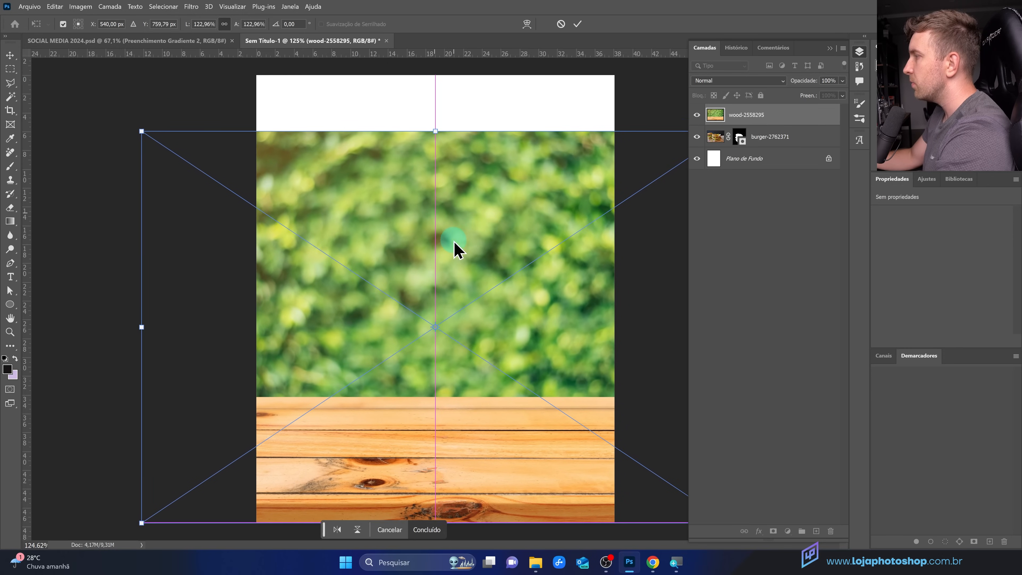
left_click(577, 23)
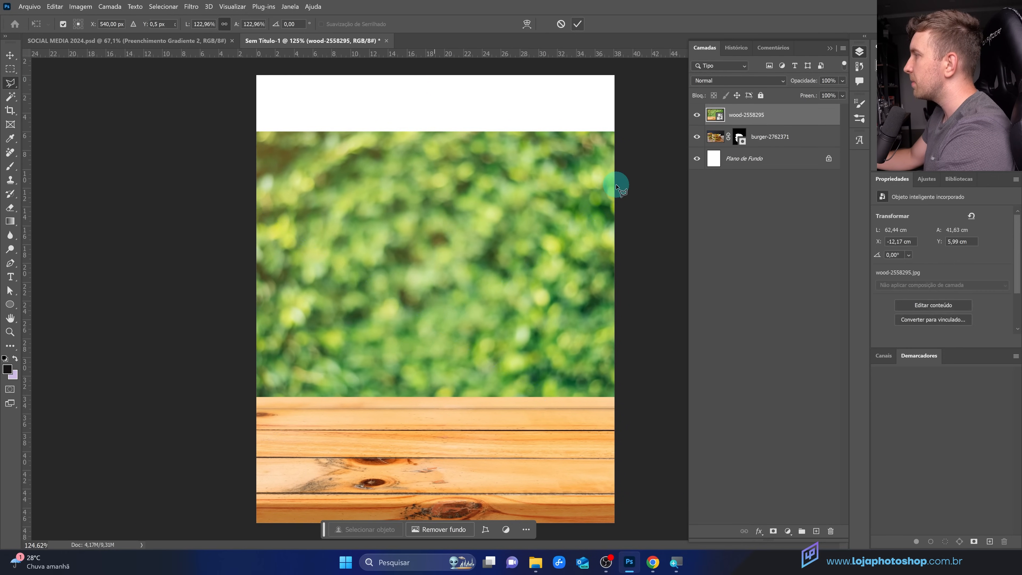
Step: Mask the wood-2558295 layer to its wooden tabletop with a rectangular selection and move the layer below the burger
left_click(10, 69)
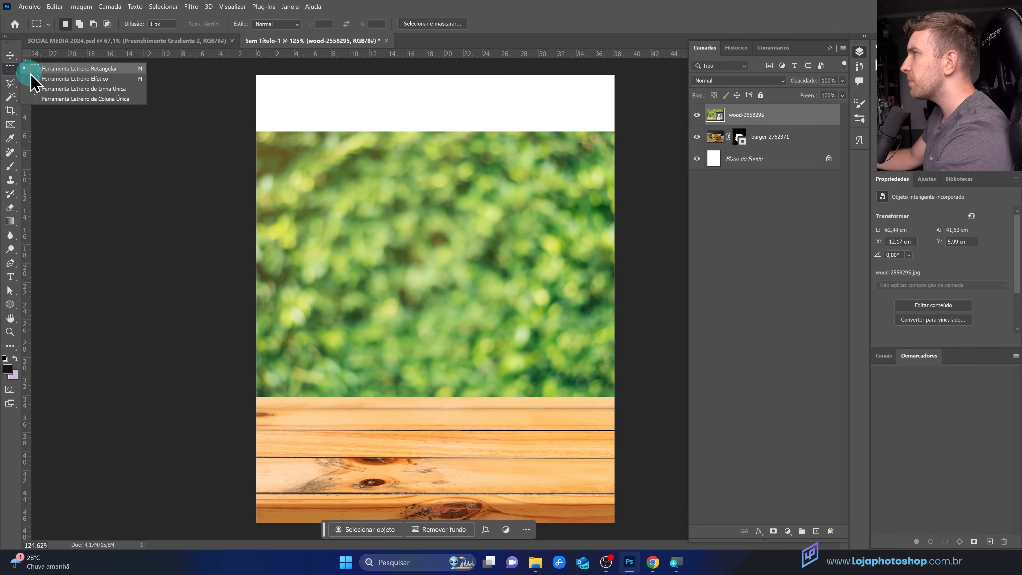
left_click(49, 69)
left_click(150, 24)
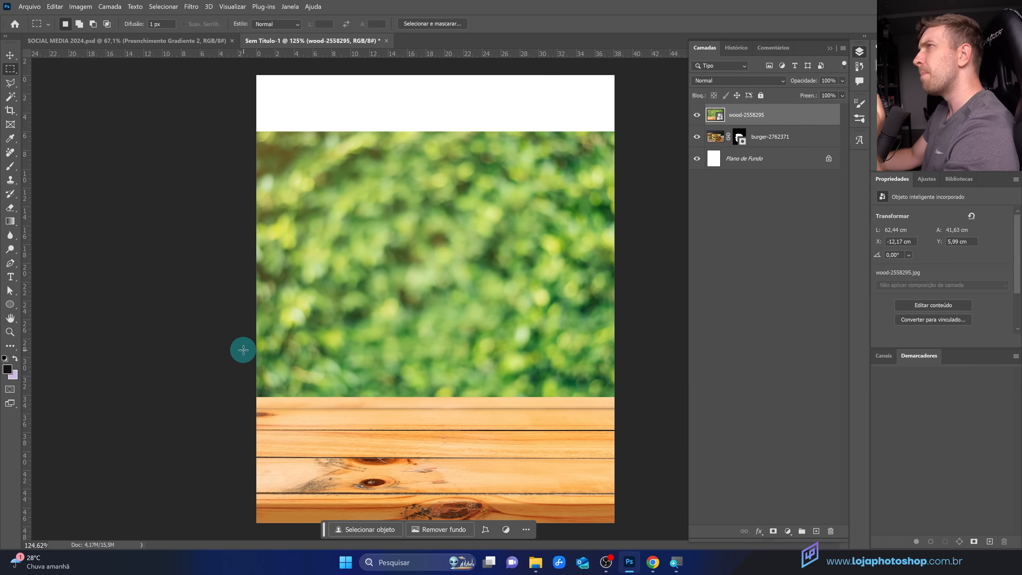
left_click_drag(250, 398, 620, 524)
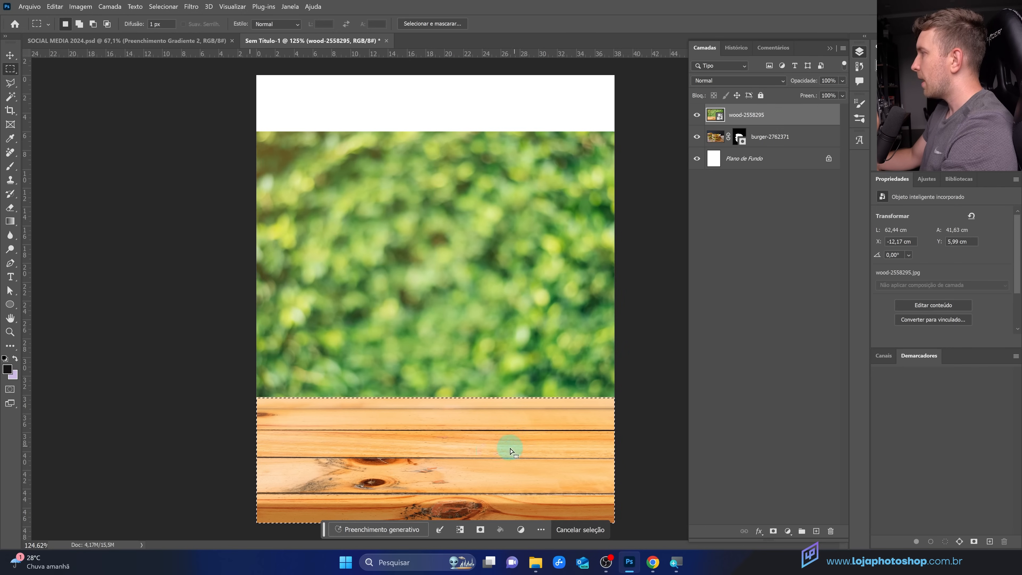
left_click(773, 531)
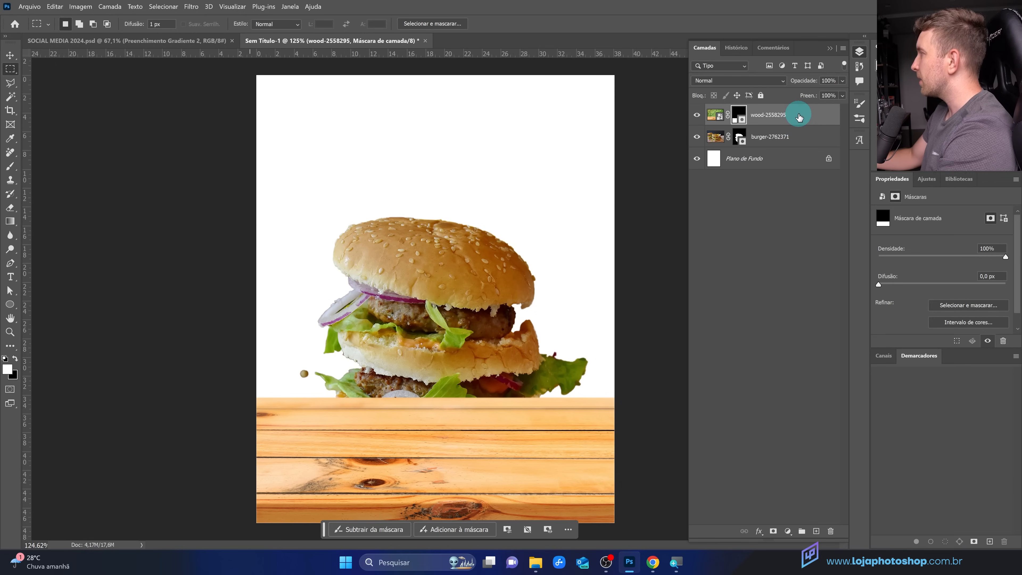
left_click_drag(799, 117, 736, 161)
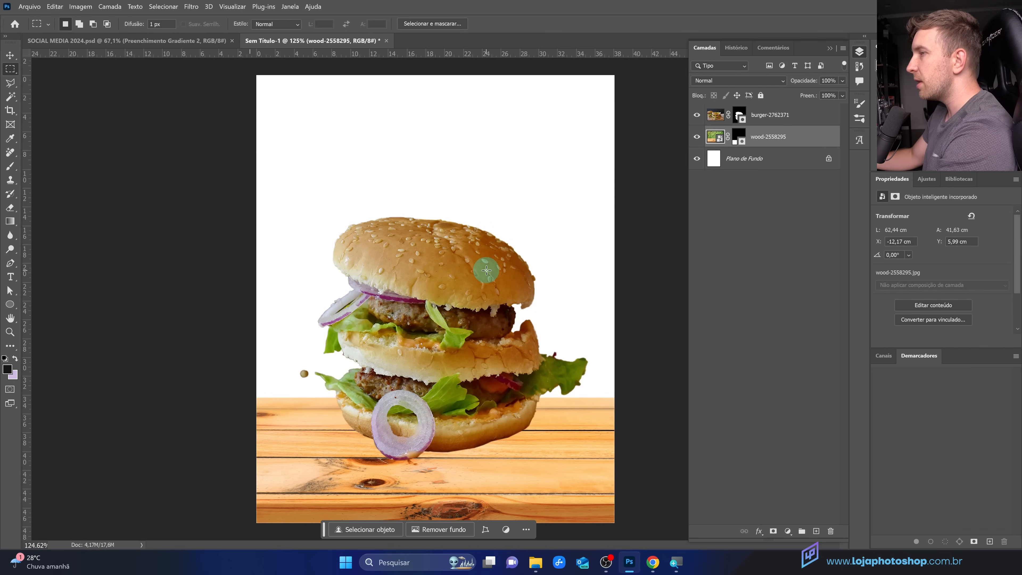
Step: Scale the burger layer to about 112% and position it on the wooden tabletop
left_click(787, 114)
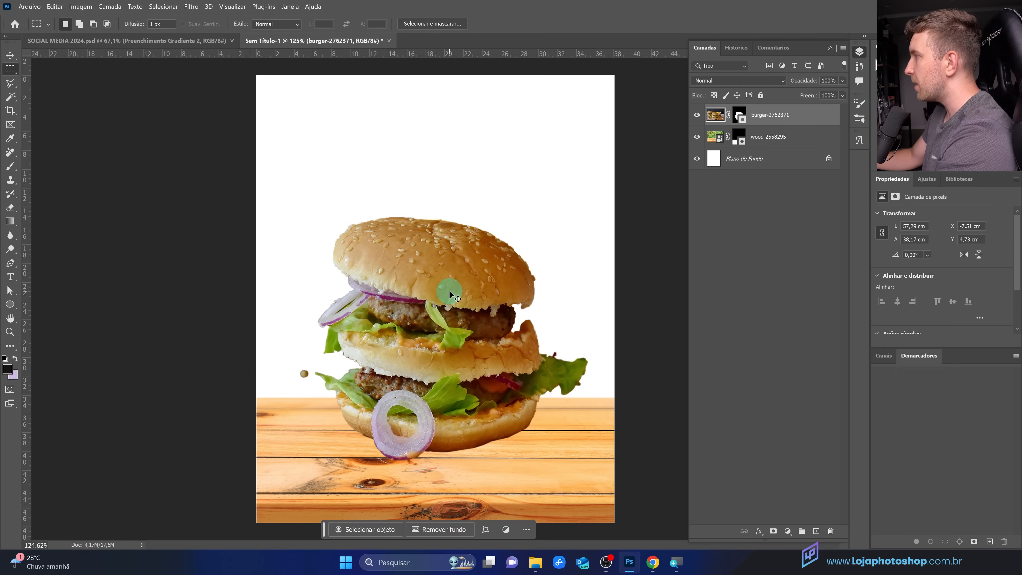
key("ctrl+t")
left_click_drag(458, 118, 459, 99)
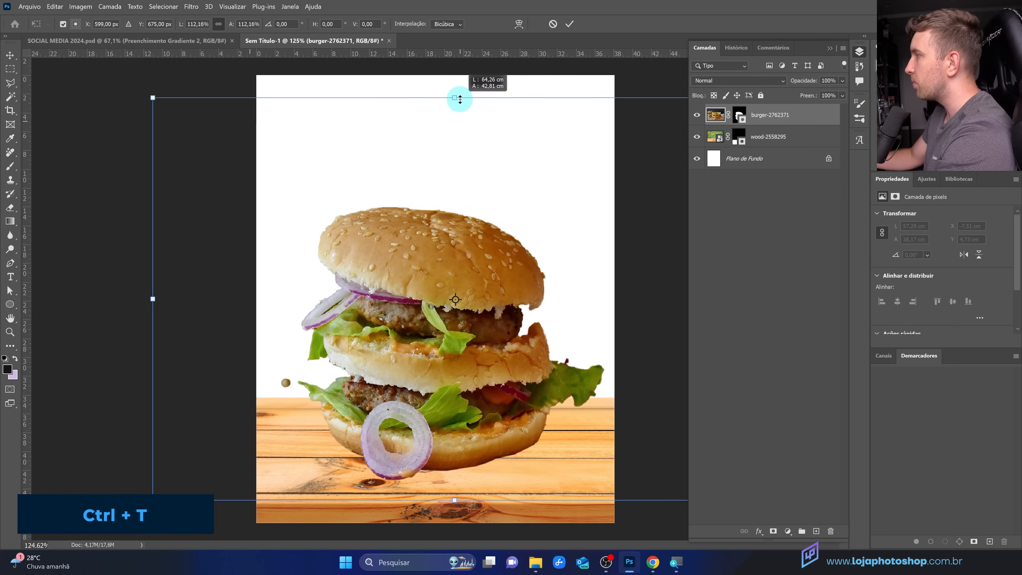
left_click_drag(447, 212, 450, 218)
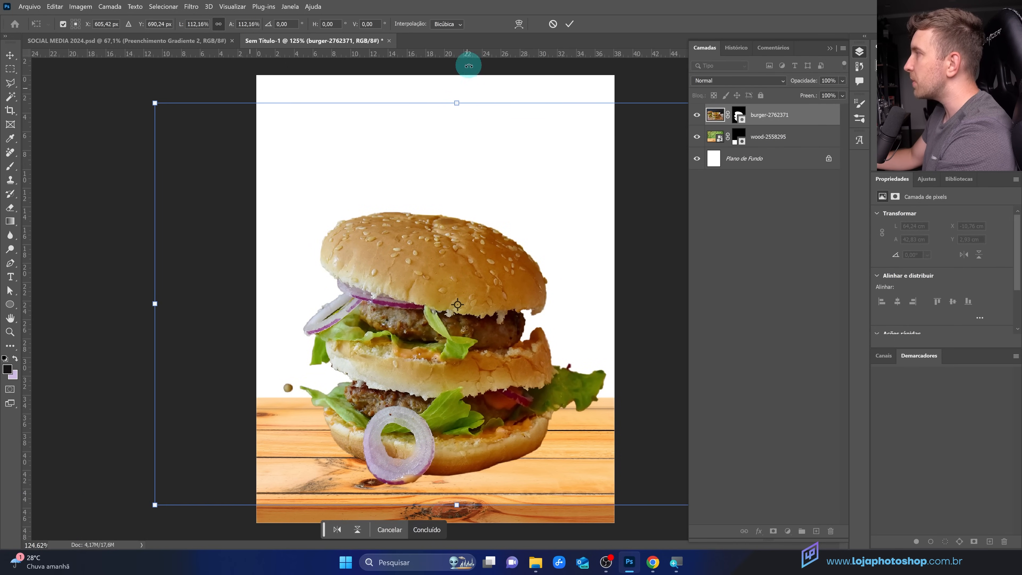
left_click(569, 24)
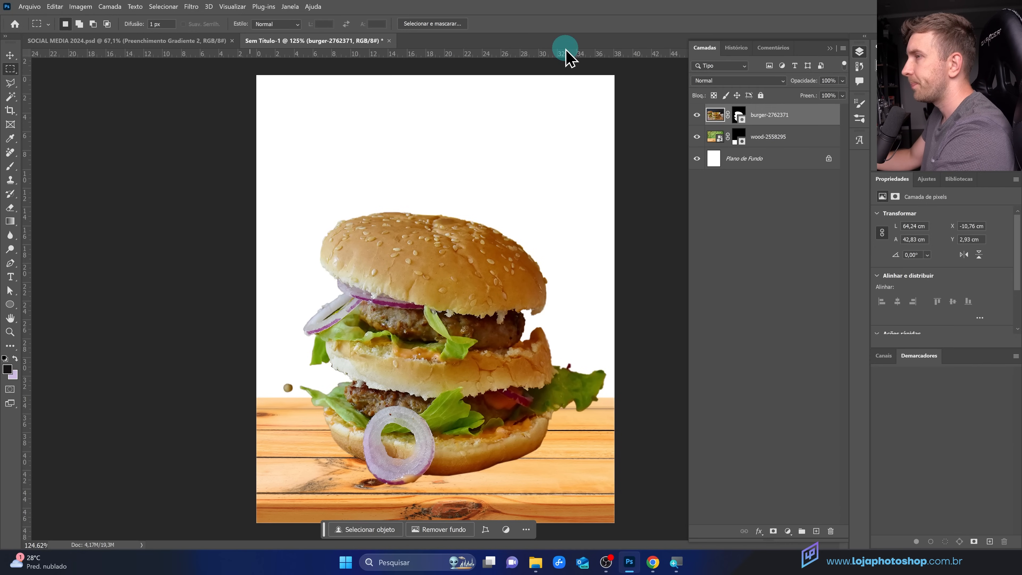
Step: Add a gradient fill layer directly above Plano de Fundo using the VERMELHO LARANJA preset
left_click(749, 166)
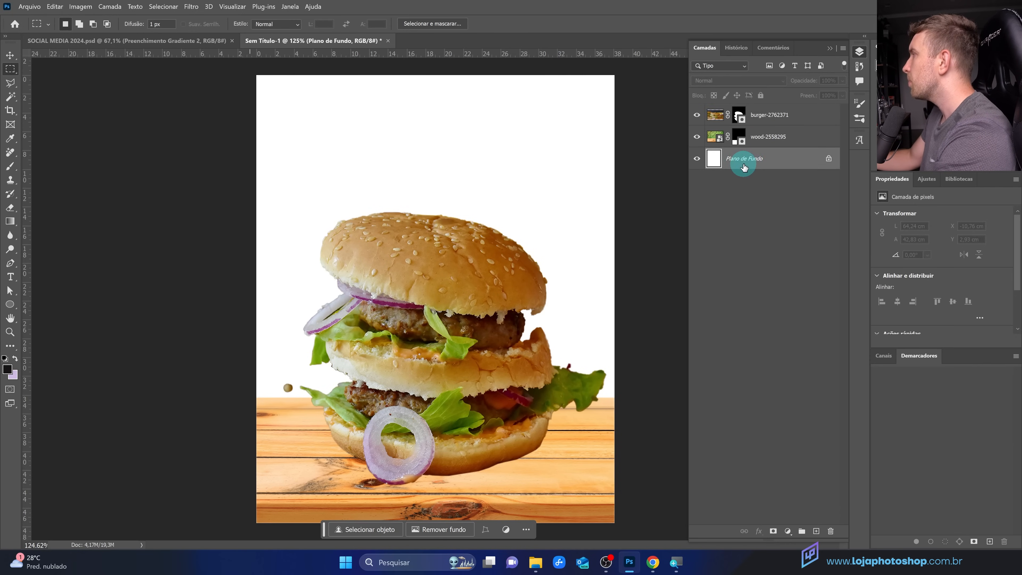
left_click(788, 530)
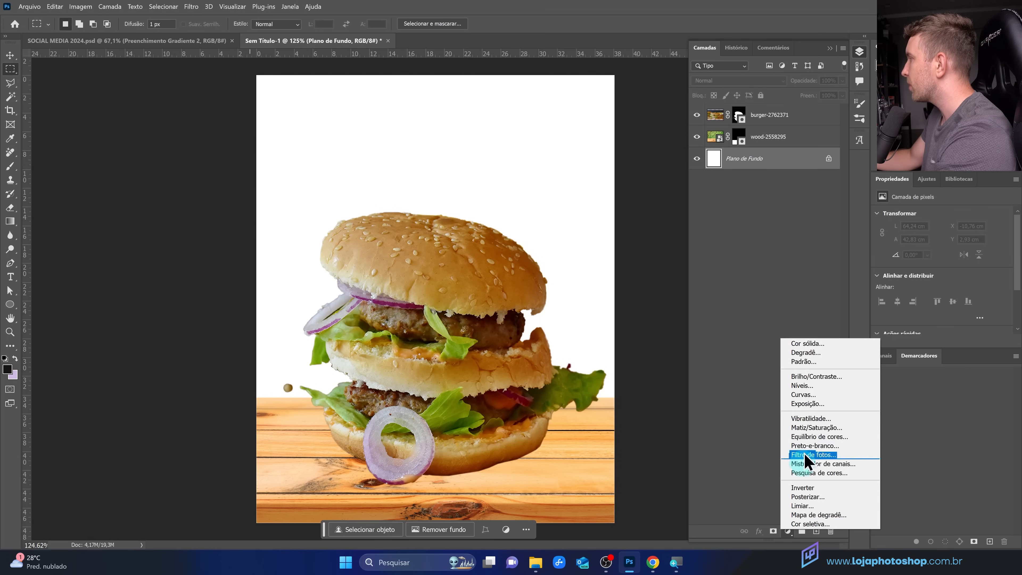
left_click(804, 352)
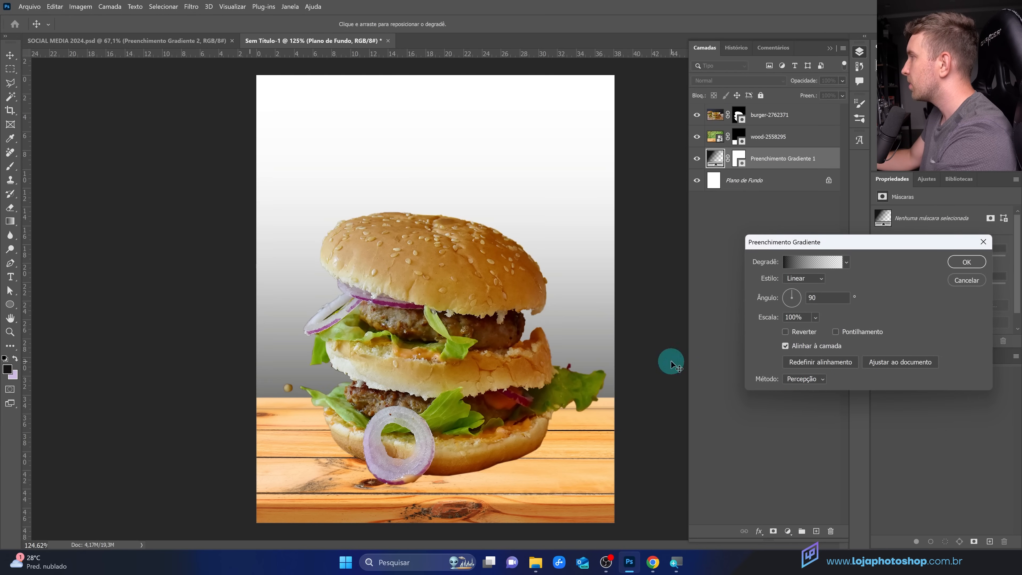
left_click(799, 266)
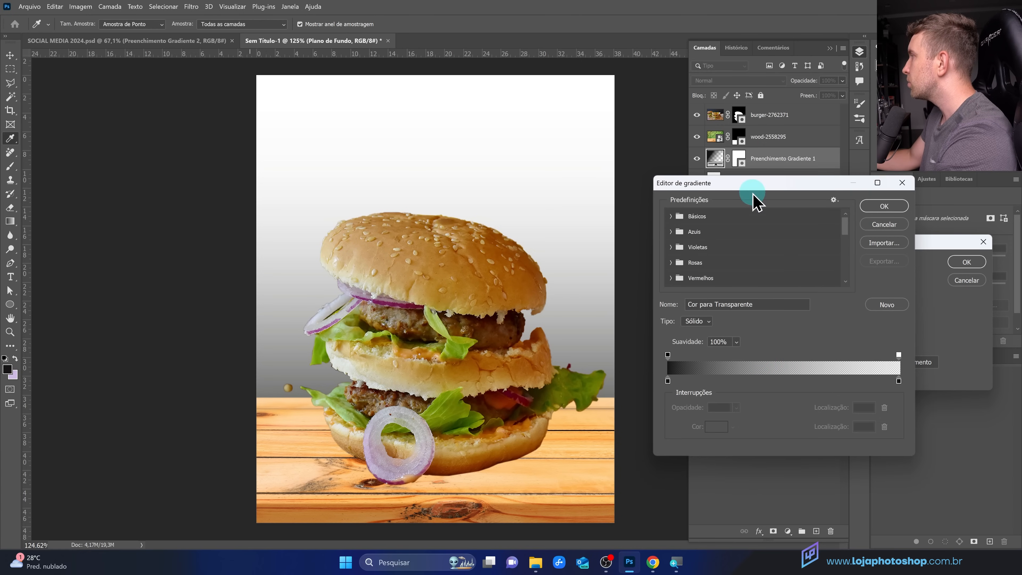
left_click_drag(914, 455, 947, 517)
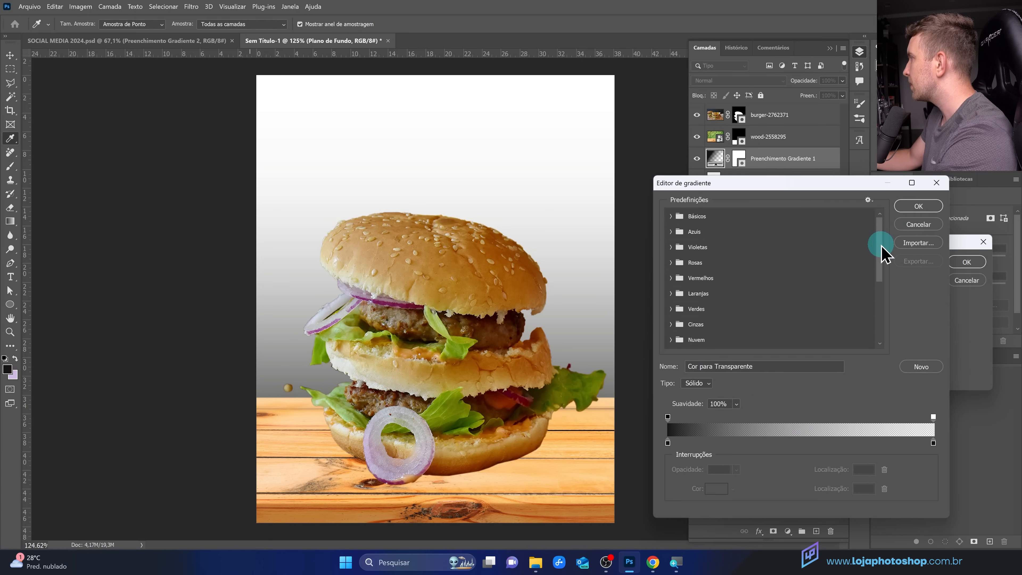
left_click_drag(880, 251, 881, 322)
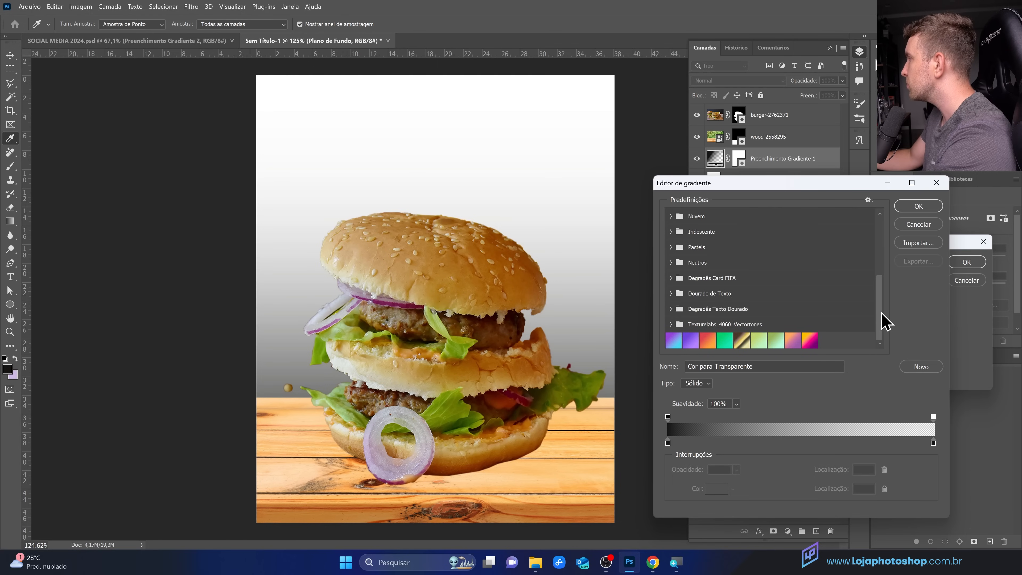
left_click(707, 342)
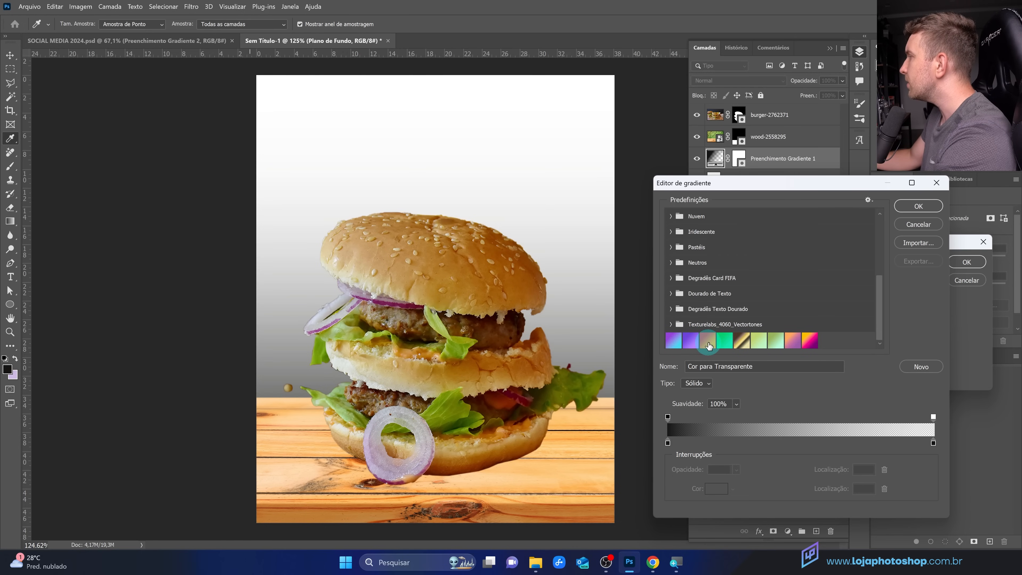
left_click(708, 343)
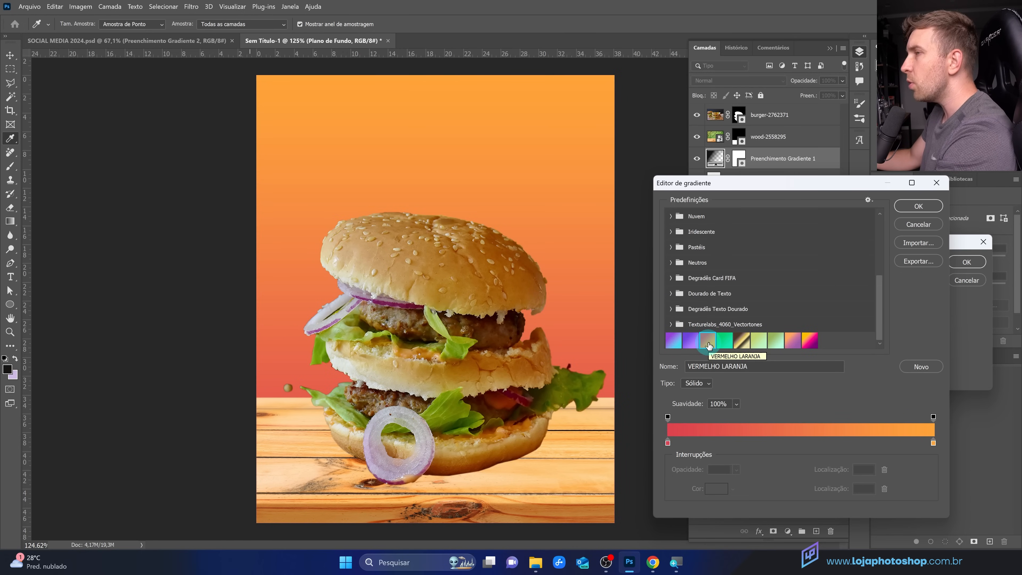
left_click(684, 446)
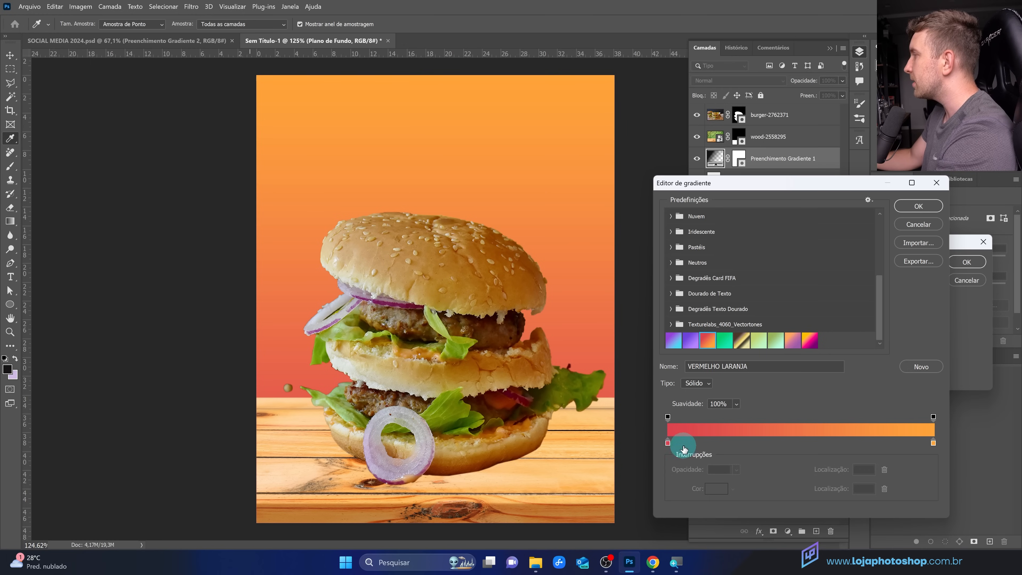
left_click(667, 442)
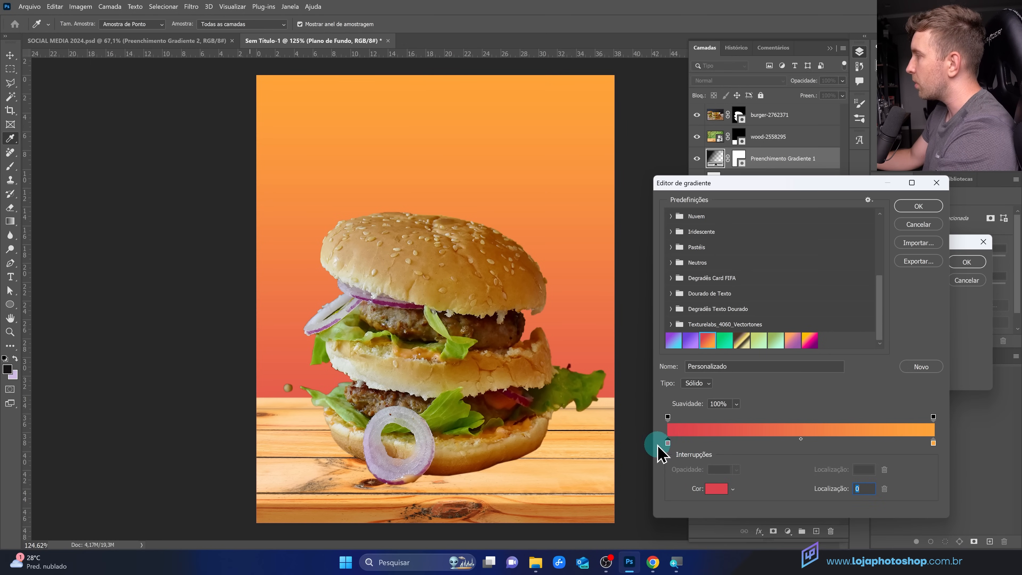
left_click(717, 488)
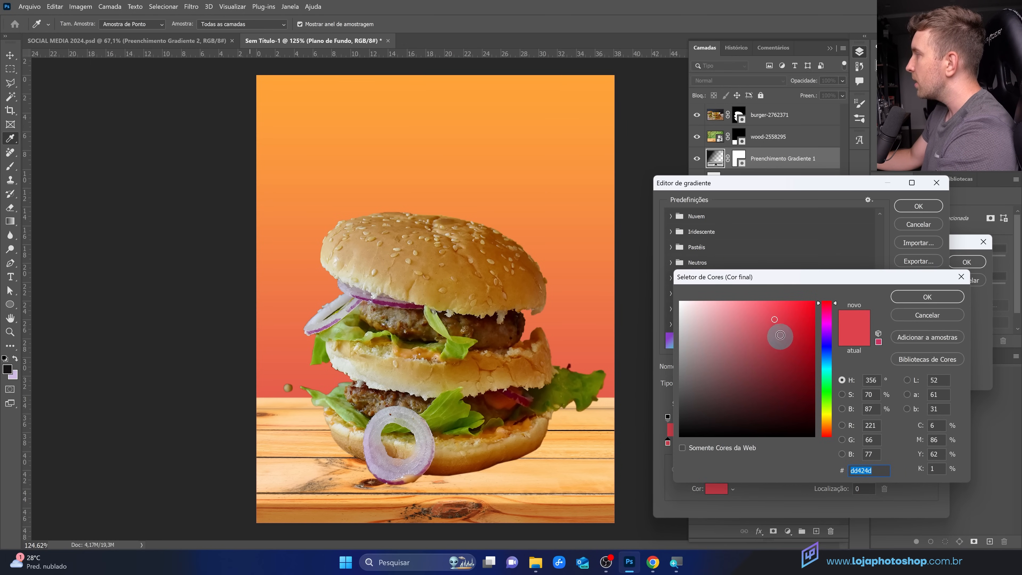
left_click(789, 312)
left_click_drag(789, 311, 800, 333)
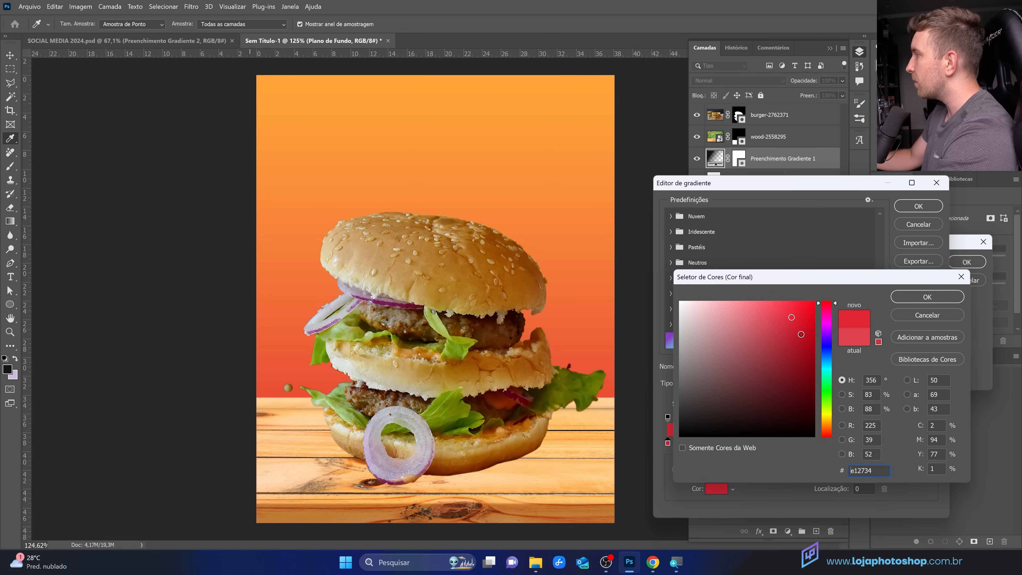
left_click_drag(829, 397, 827, 413)
left_click_drag(802, 381, 728, 323)
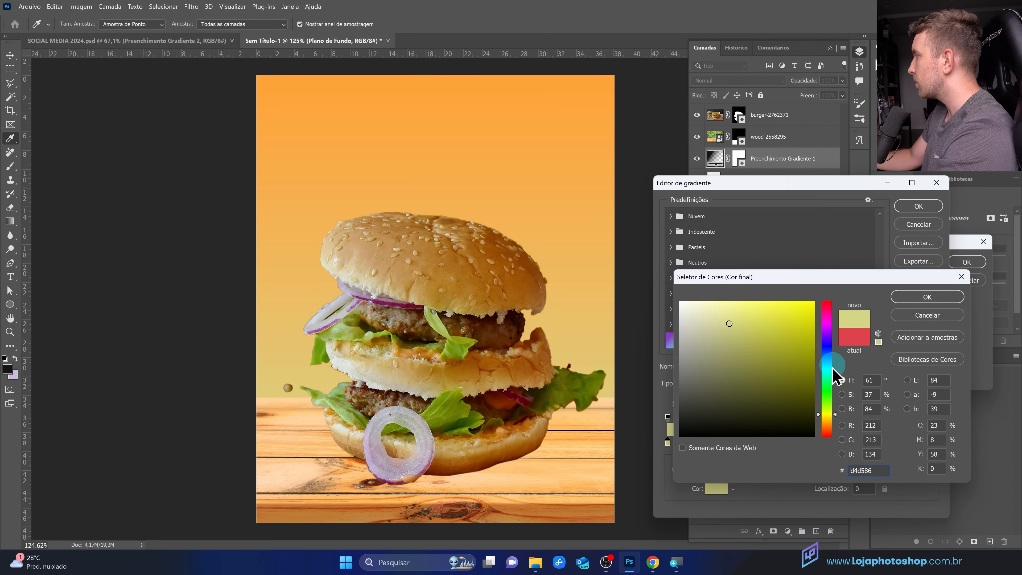
left_click_drag(829, 373, 826, 360)
left_click(927, 314)
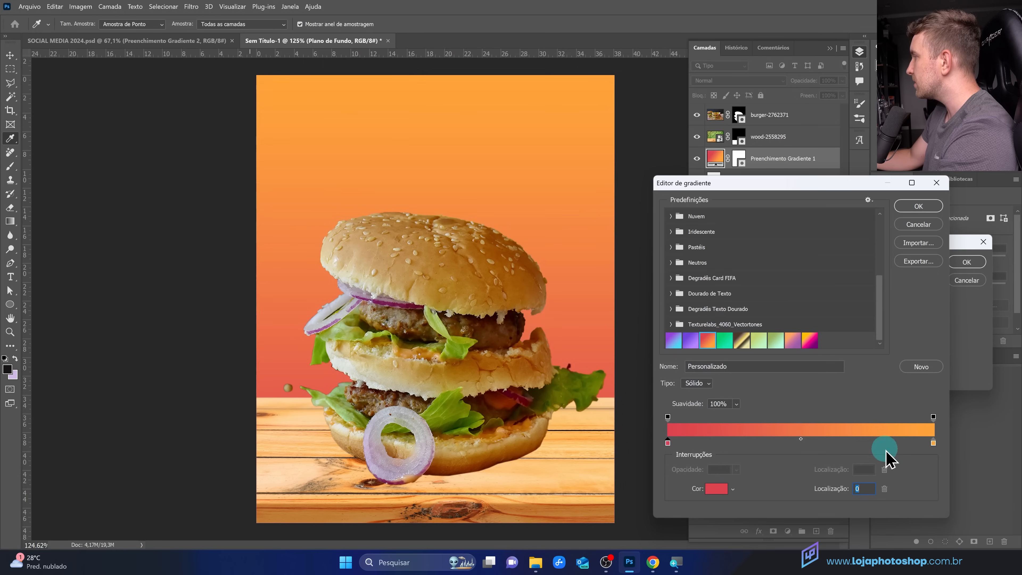
double_click(932, 443)
mouse_move(829, 340)
left_mouse_down()
mouse_move(836, 342)
mouse_move(812, 350)
mouse_move(797, 306)
left_mouse_up()
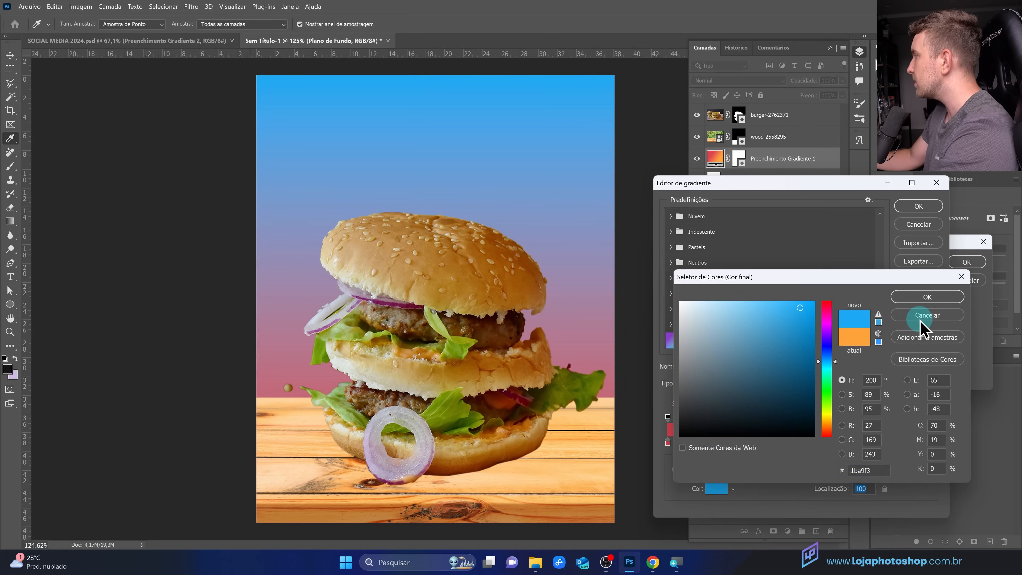
left_click(922, 317)
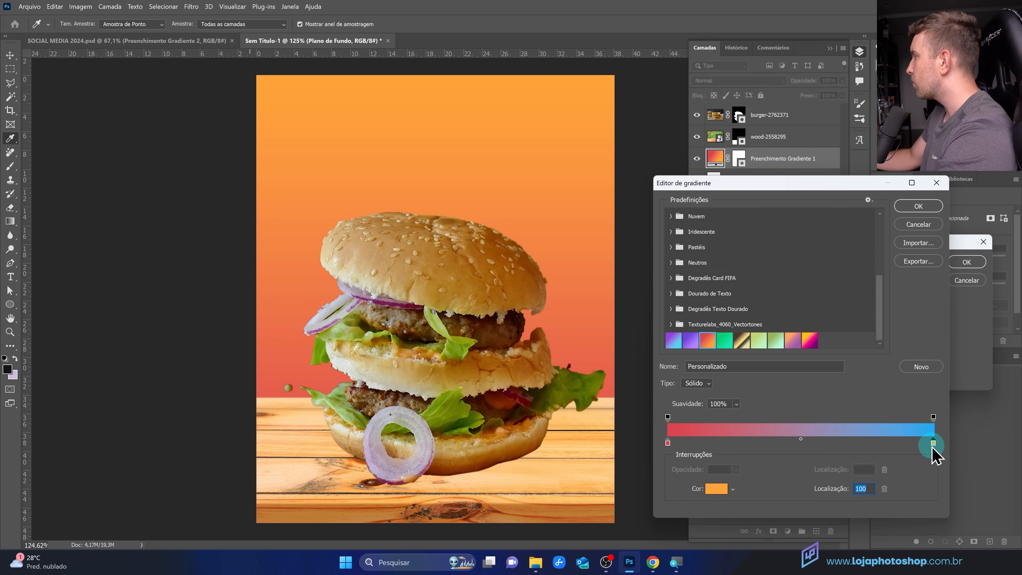
Step: Confirm the gradient's stop colours as dd424d for the red and ffa439 for the orange, and apply the gradient
double_click(668, 443)
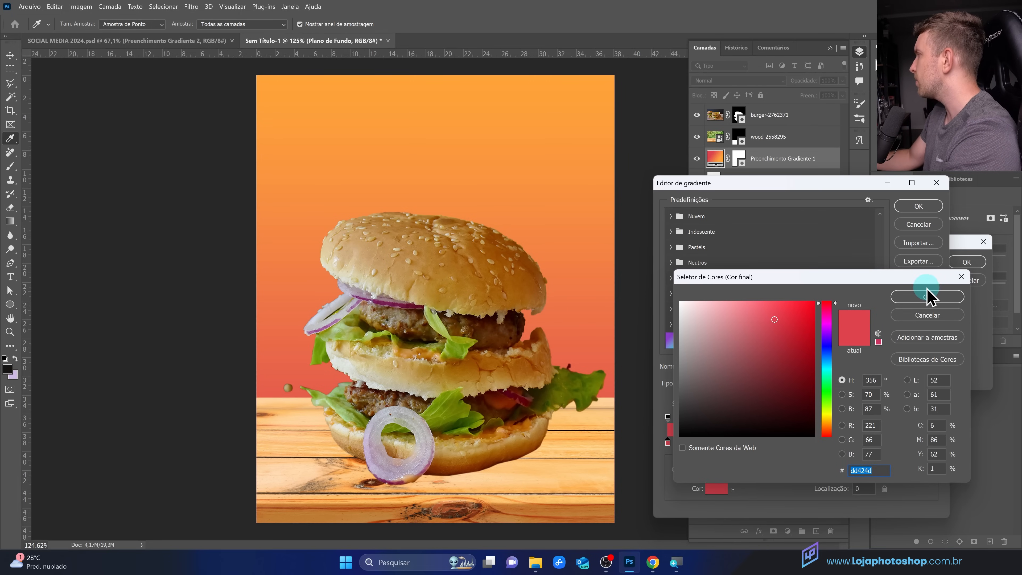
left_click(926, 296)
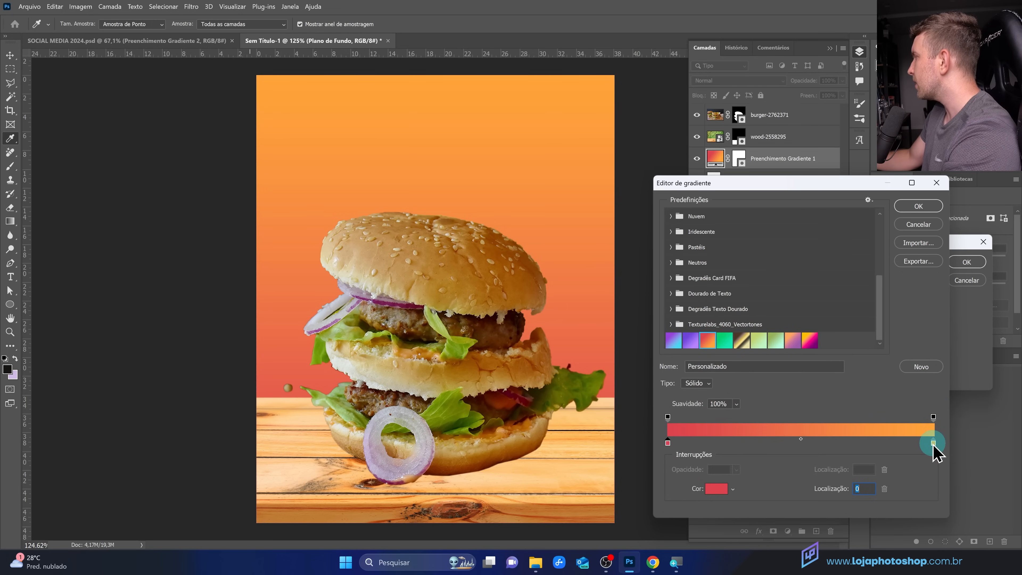
double_click(933, 443)
left_click(864, 470)
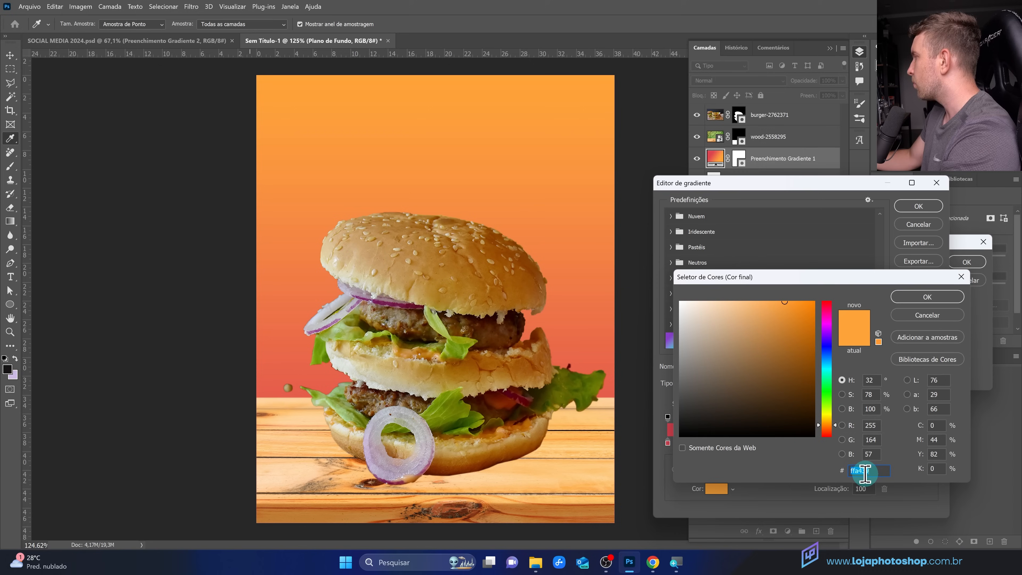
left_click_drag(865, 473, 870, 473)
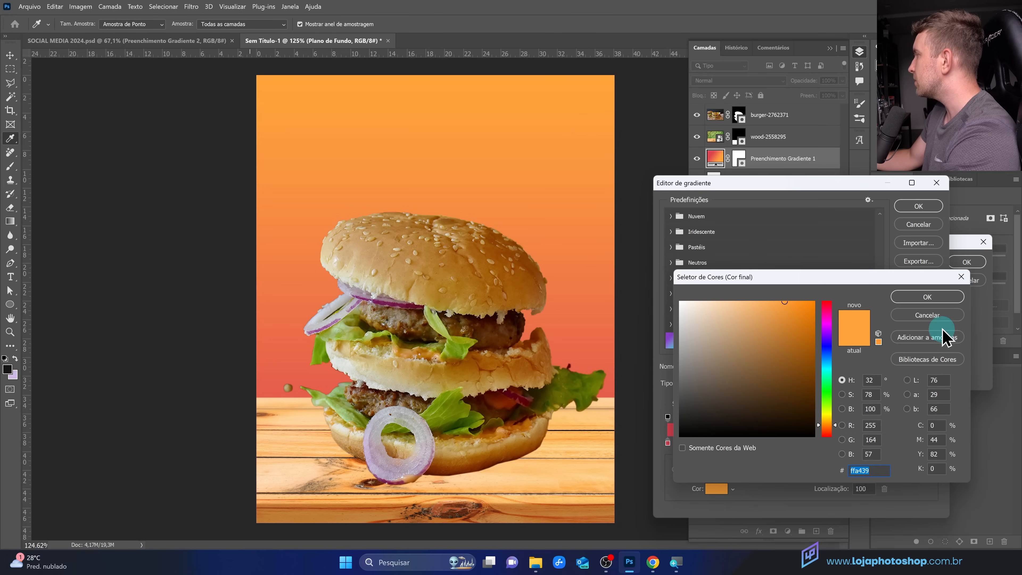
left_click(934, 297)
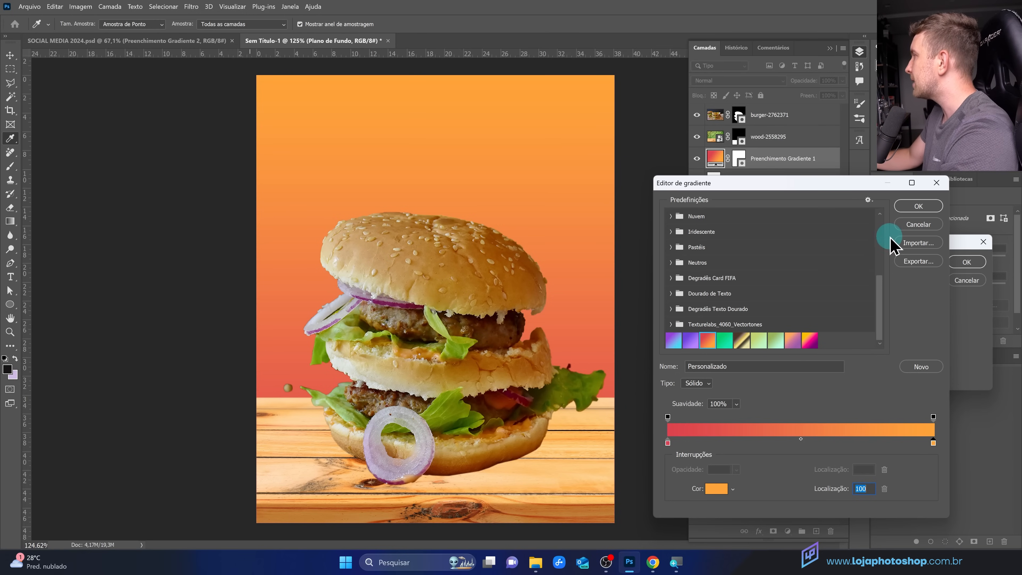
left_click(913, 206)
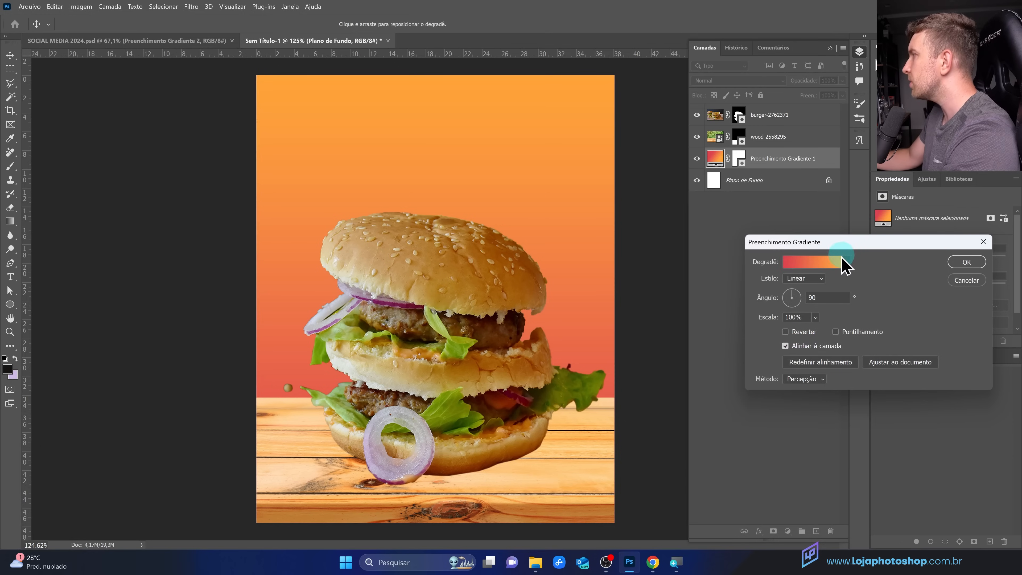
Step: Shift the gradient upward on the canvas, set its scale to 81%, and apply the linear gradient fill
left_click_drag(766, 243, 721, 293)
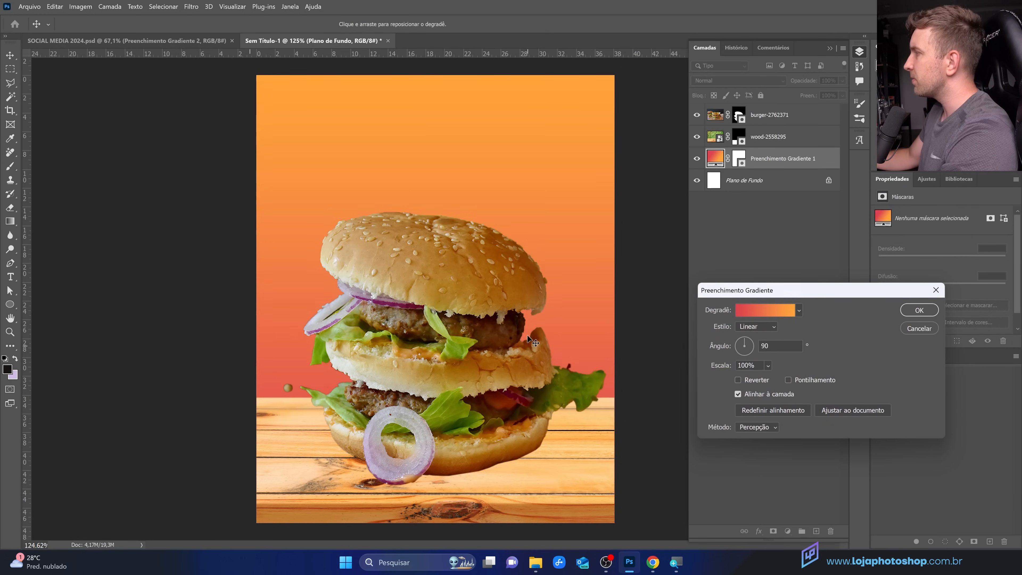
left_click_drag(520, 373, 501, 300)
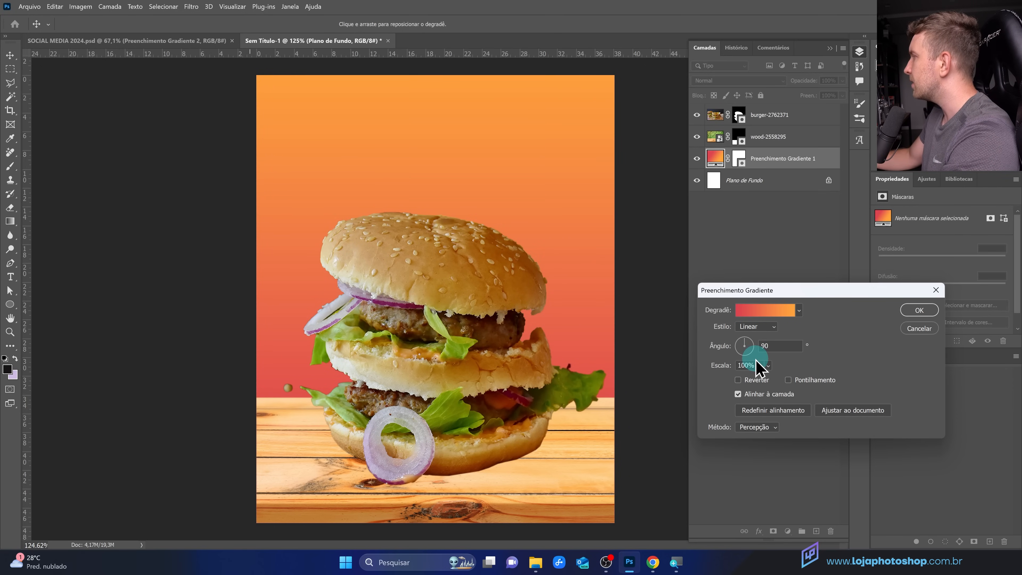
left_click(767, 365)
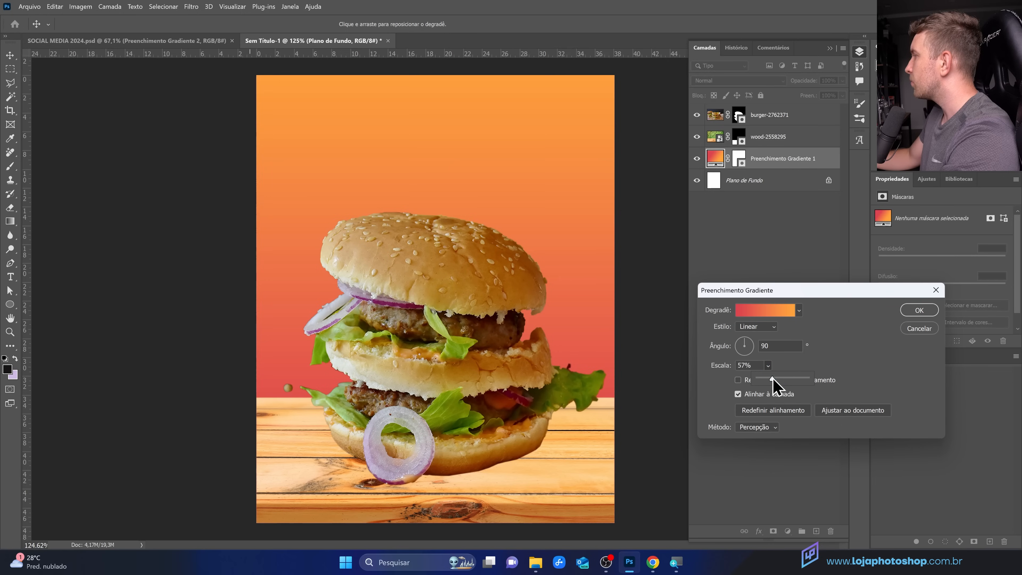
mouse_move(773, 378)
left_mouse_down()
mouse_move(764, 379)
mouse_move(776, 380)
left_mouse_up()
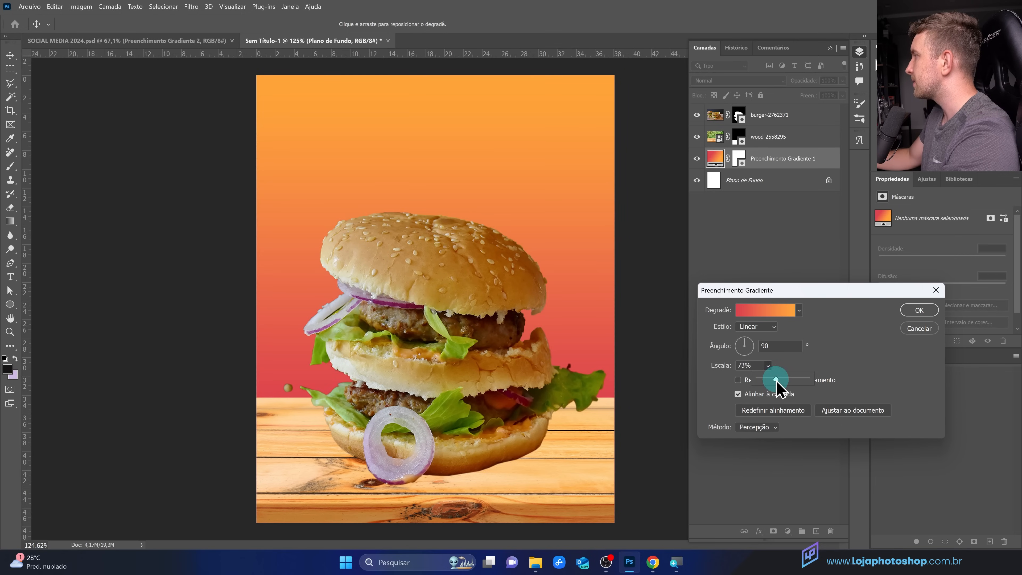
left_click(767, 380)
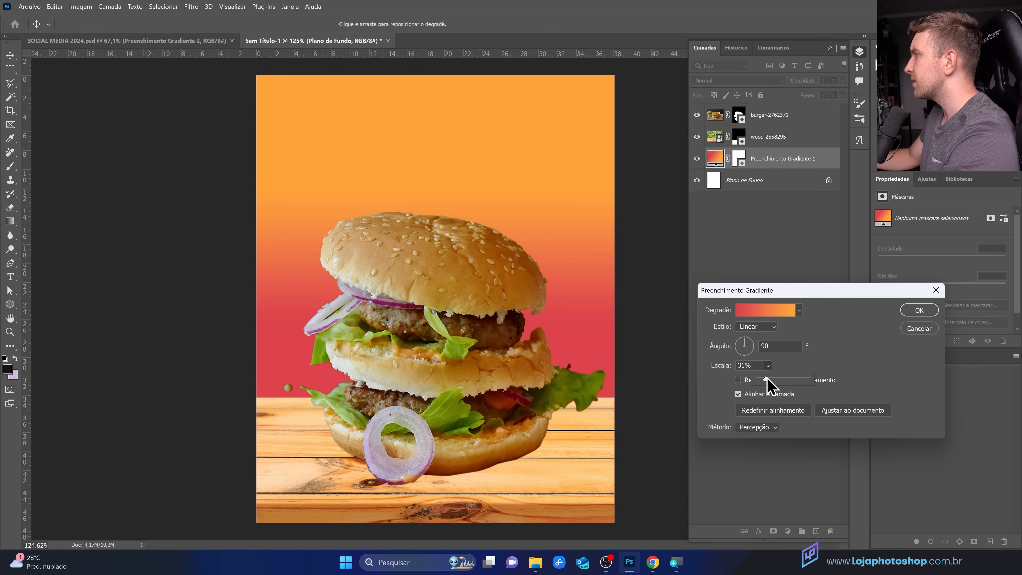
left_click_drag(770, 385, 778, 379)
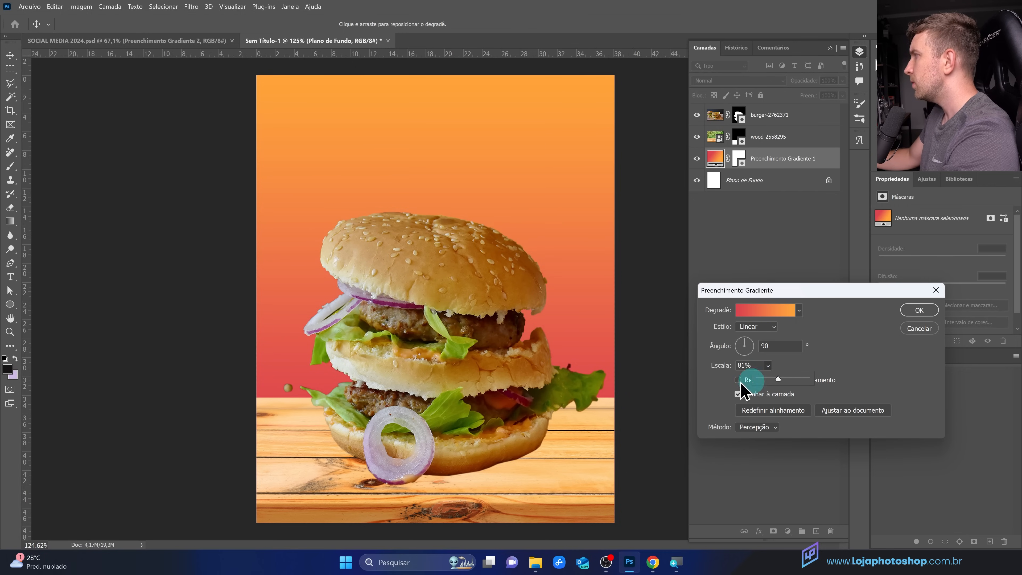
left_click(920, 312)
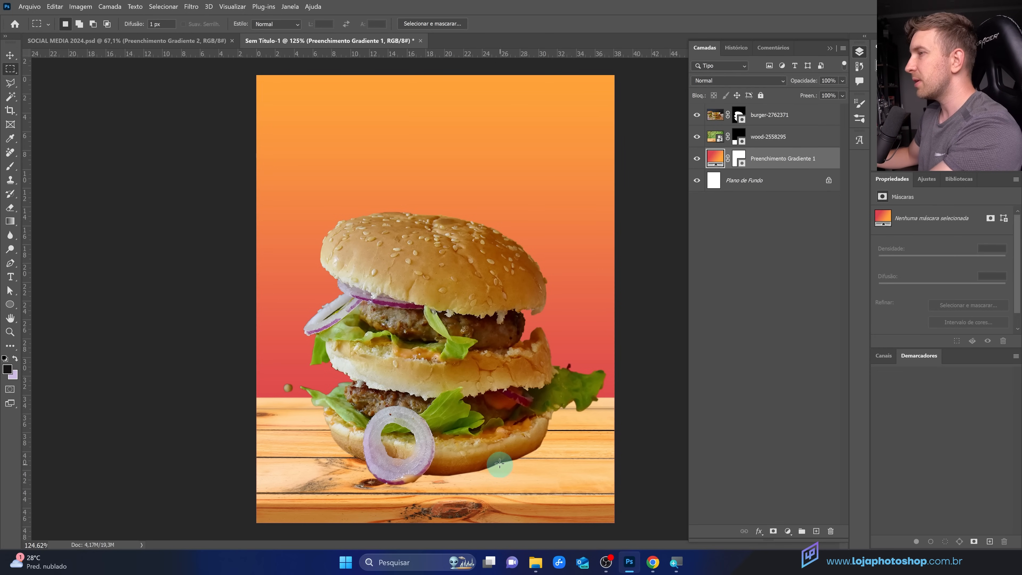
left_click(334, 295)
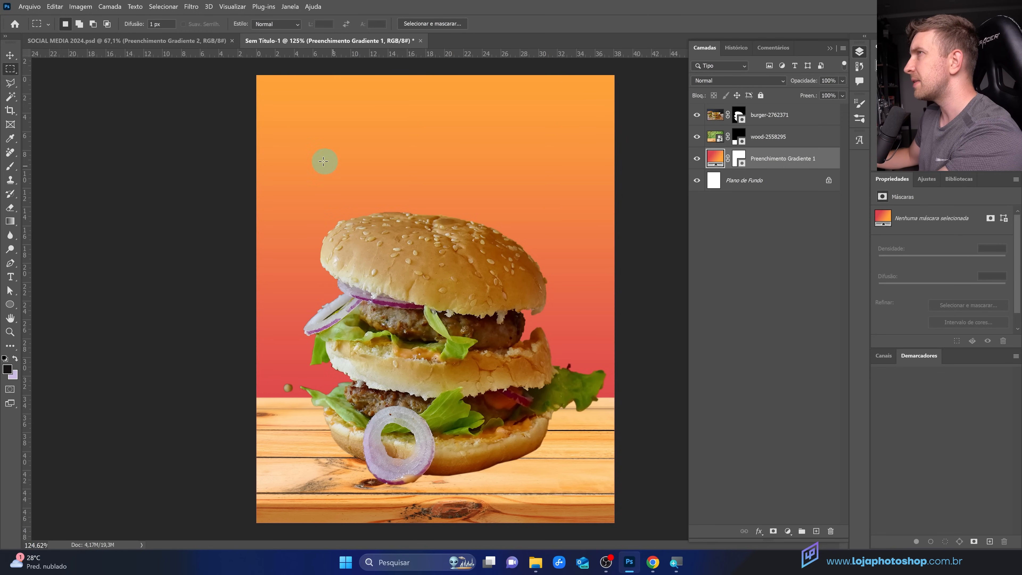
left_click(349, 436)
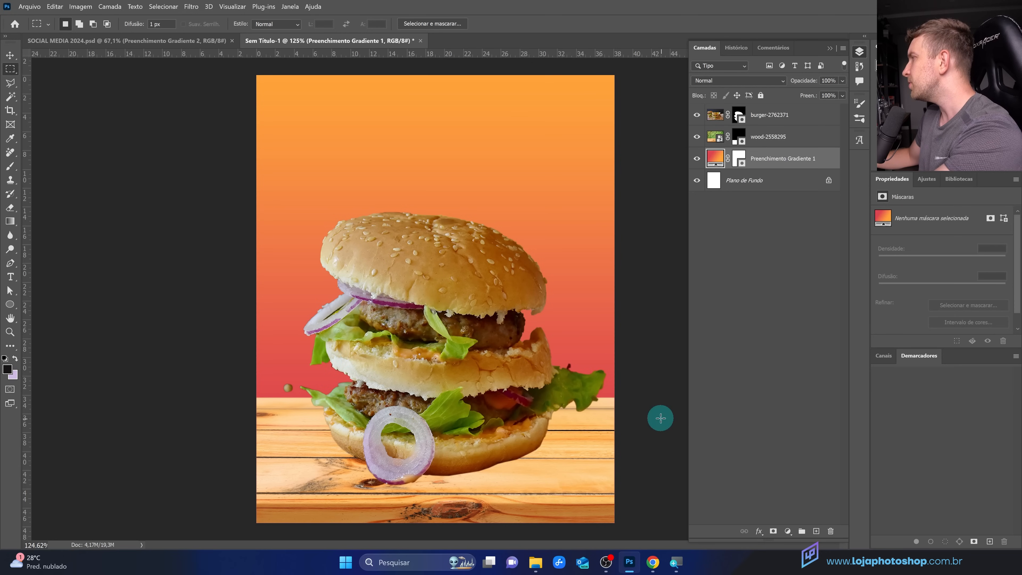
left_click(412, 433)
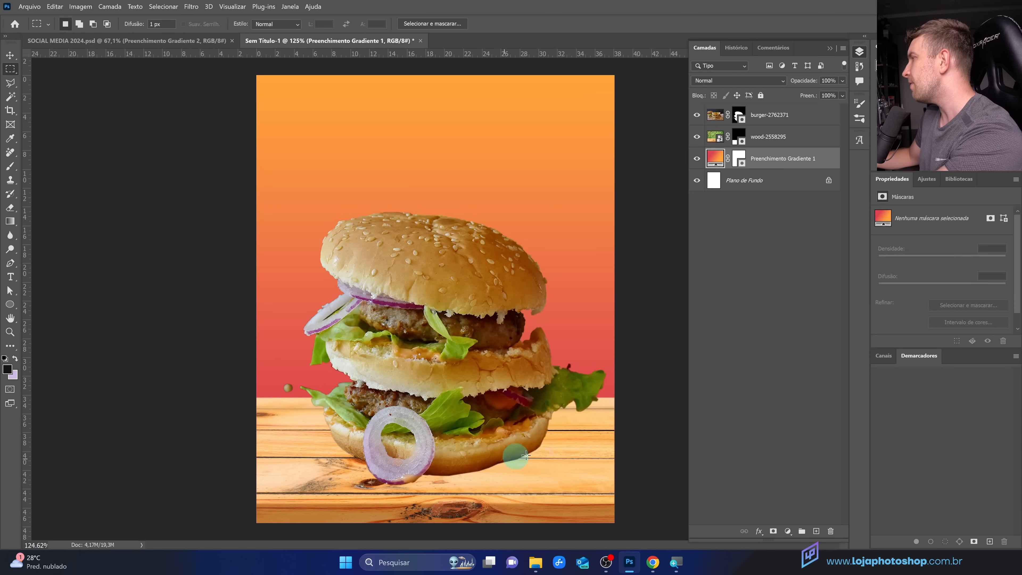
Step: Create an empty layer and place it between the burger-2762371 and wood-2558295 layers
left_click(816, 531)
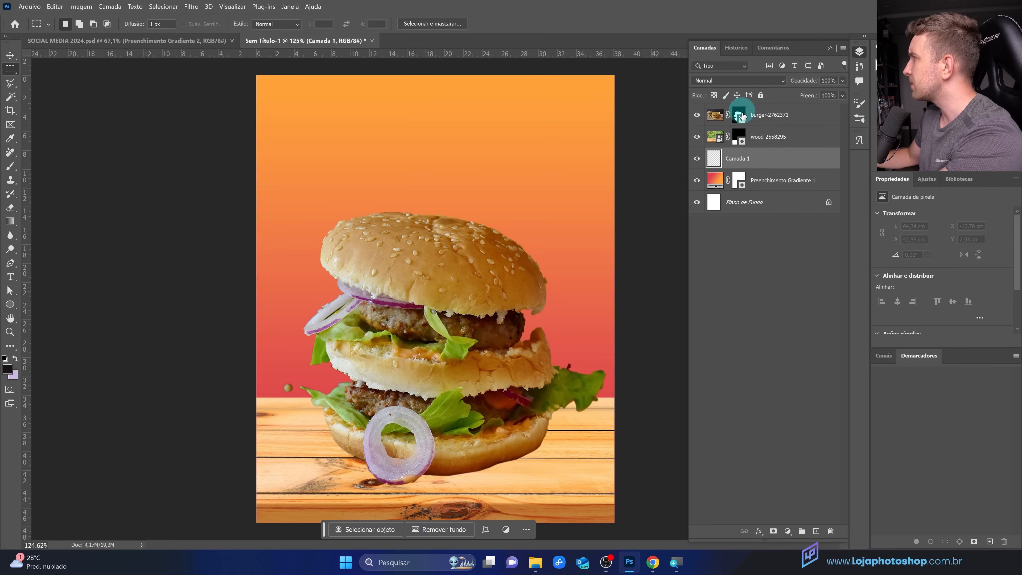
left_click_drag(752, 161, 748, 130)
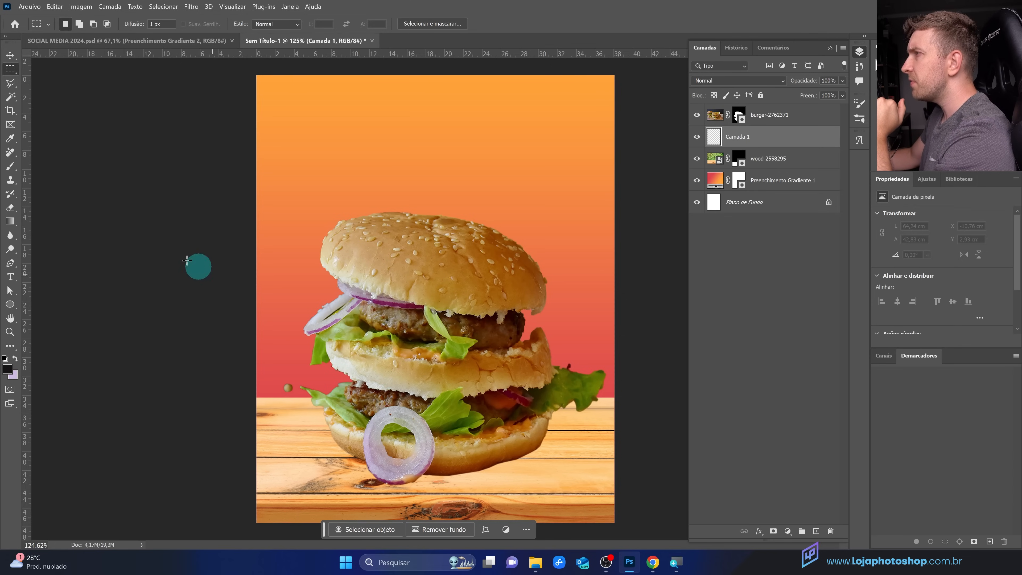
Step: Draw a flat black-filled ellipse about 451 × 89 px across the base of the burger, behind the bottom bun
left_click(8, 305)
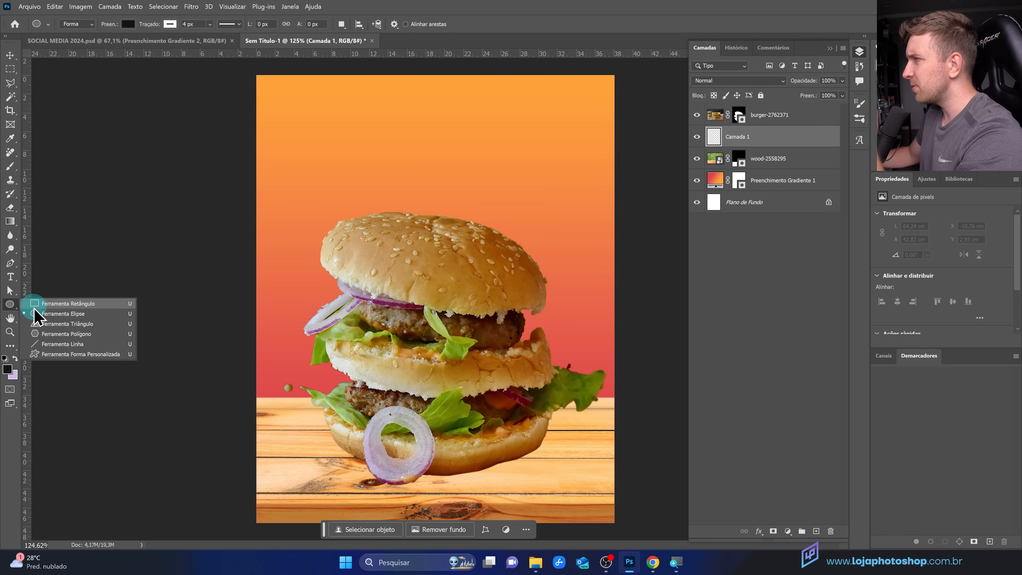
left_click(56, 313)
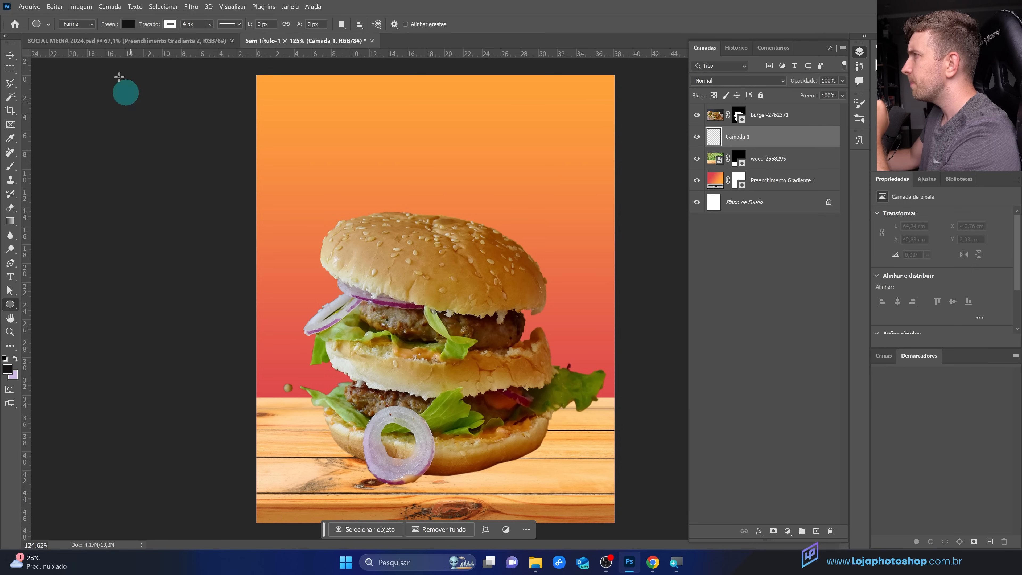
left_click(129, 25)
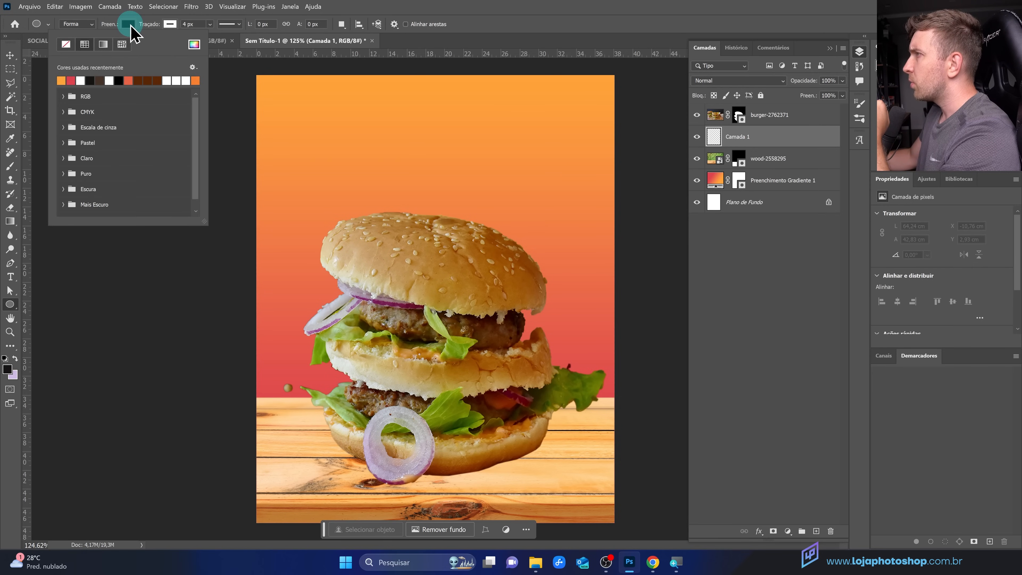
left_click(129, 25)
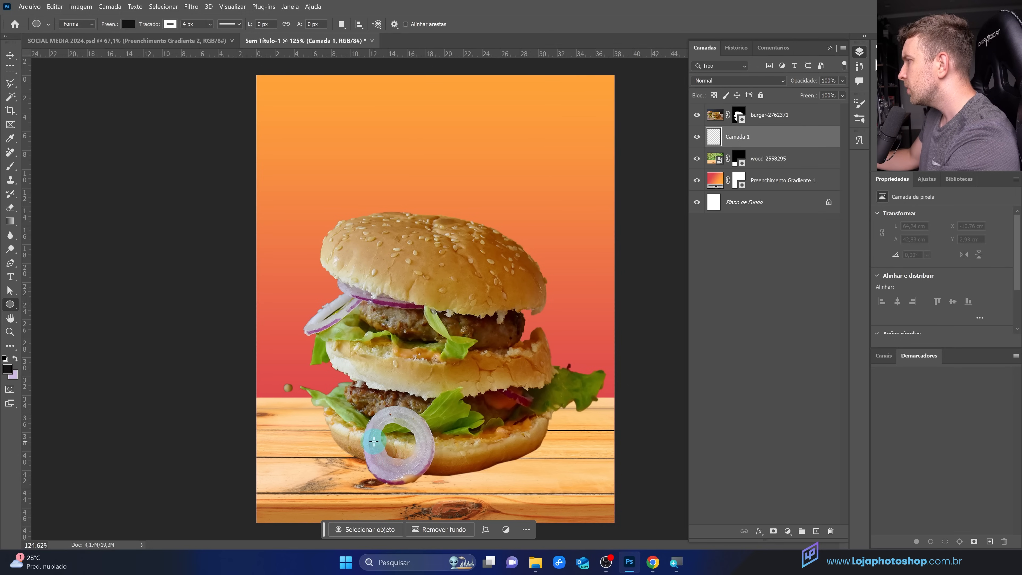
left_click_drag(373, 441, 522, 470)
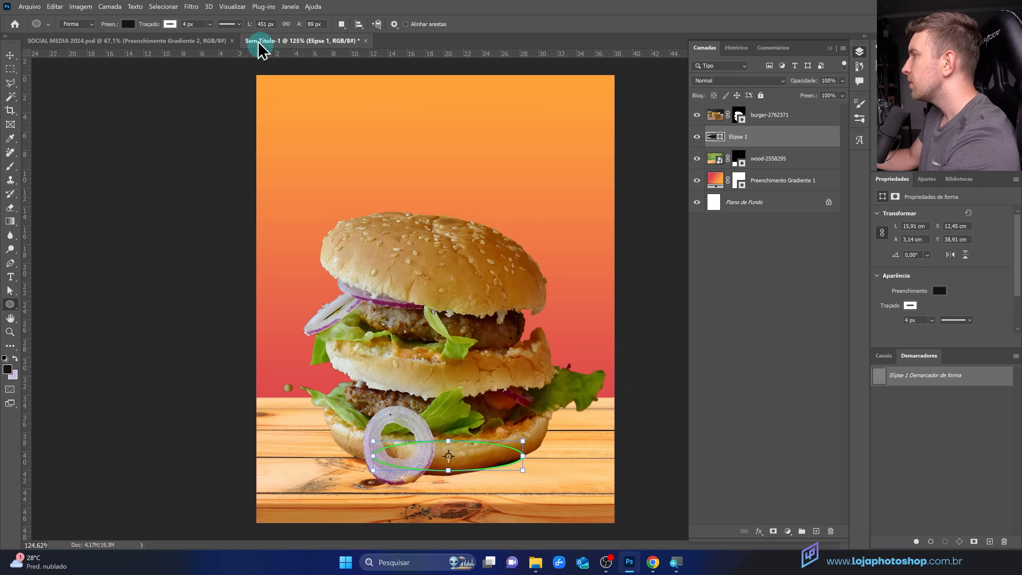
left_click(192, 7)
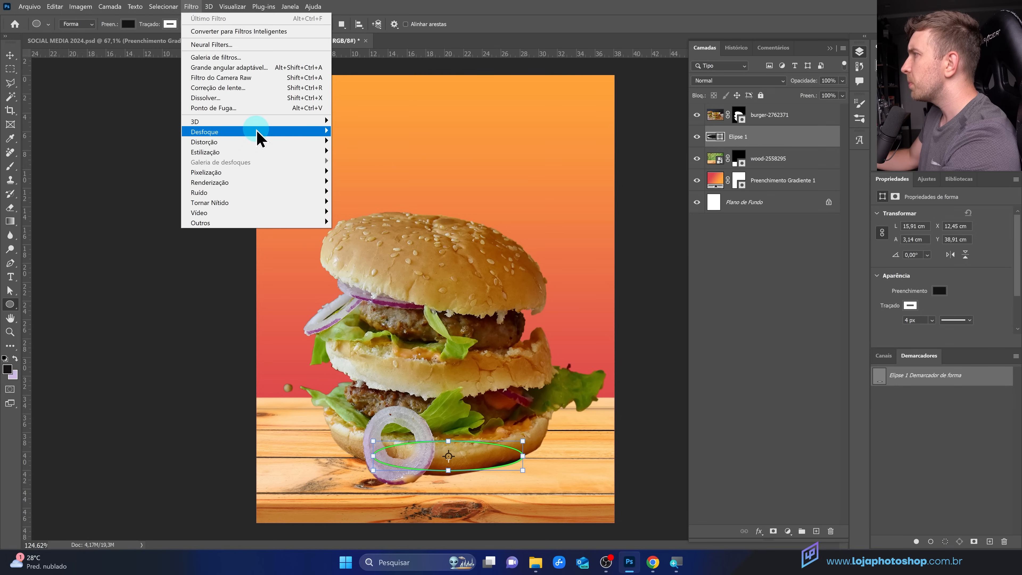
mouse_move(258, 131)
left_click(399, 193)
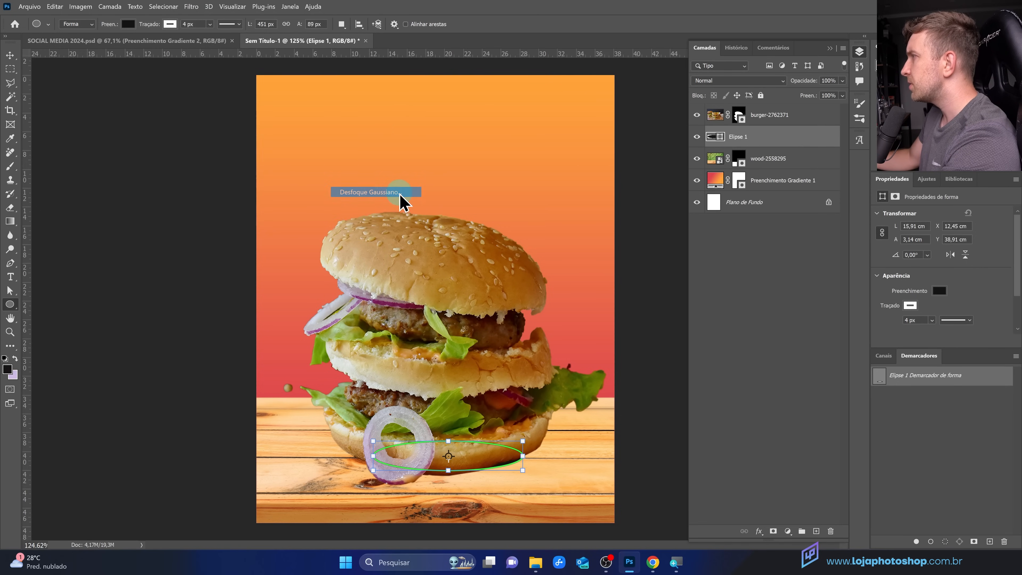
left_click(590, 228)
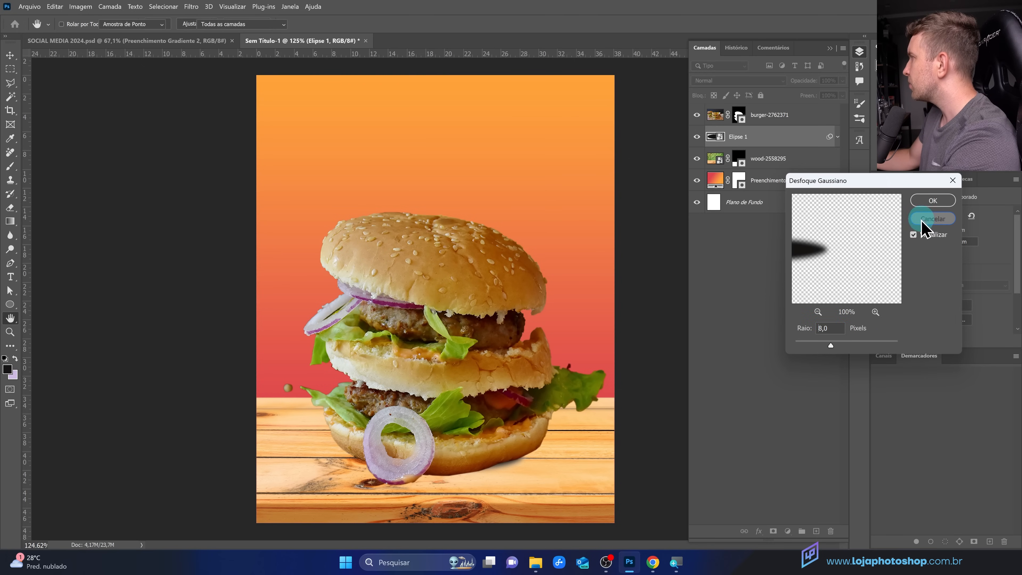
left_click(932, 200)
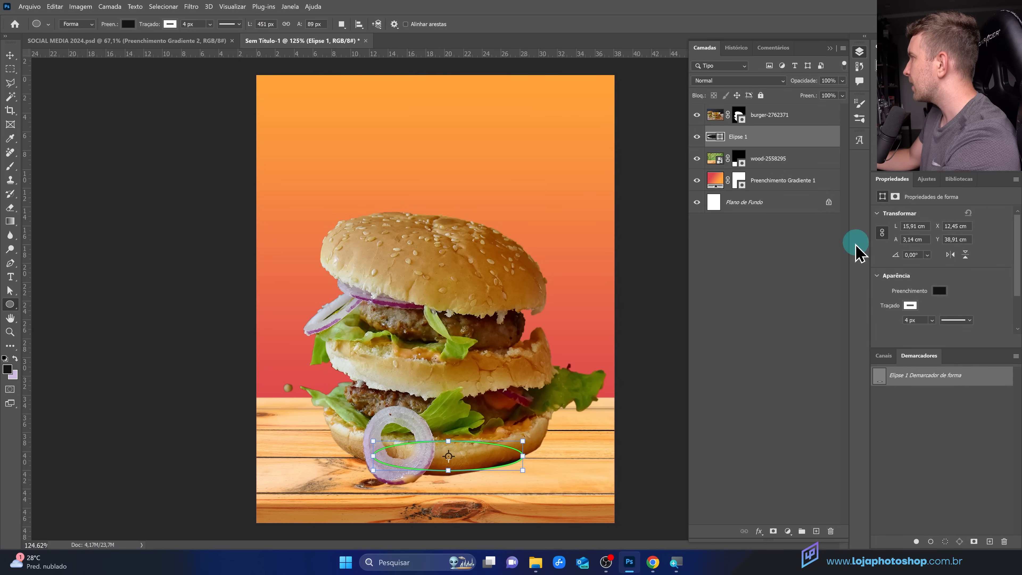
Step: Remove the stroke from the Elipse 1 shape, keeping its black fill
left_click(911, 305)
left_click(879, 325)
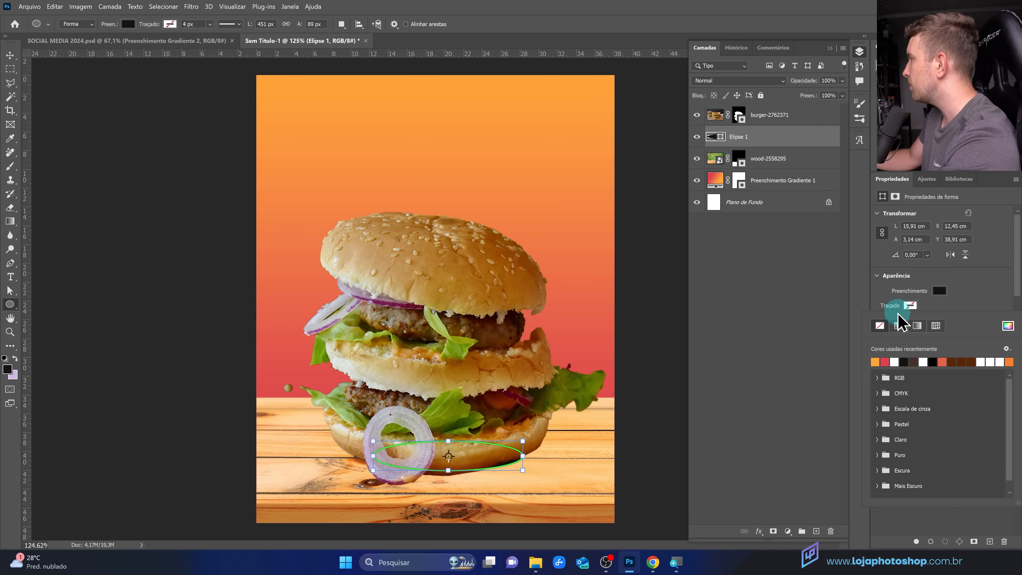
left_click(939, 291)
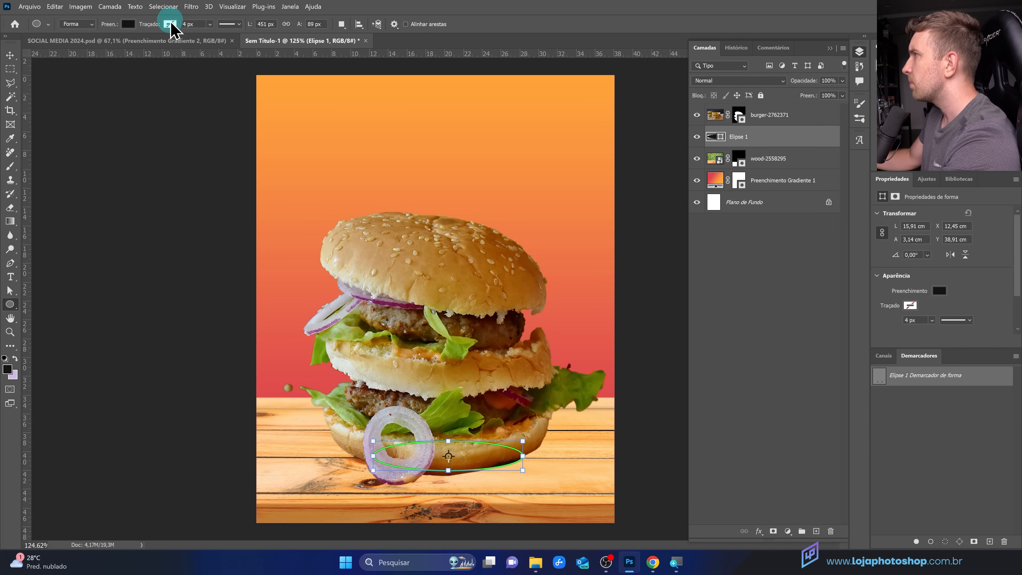
Step: Convert Elipse 1 to a smart object and apply a Gaussian Blur with a radius of 22.2 pixels
left_click(192, 8)
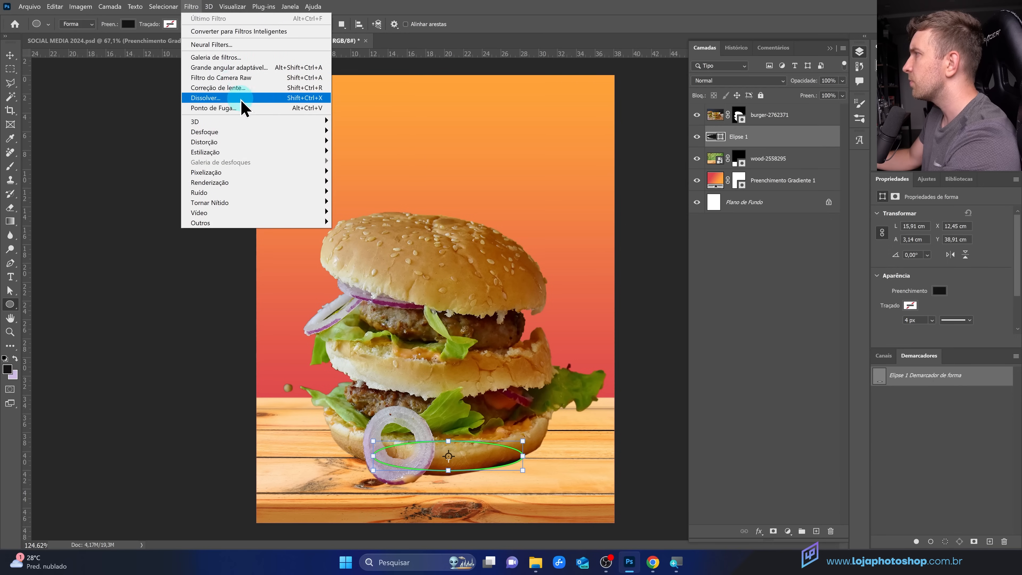
mouse_move(249, 131)
left_click(370, 192)
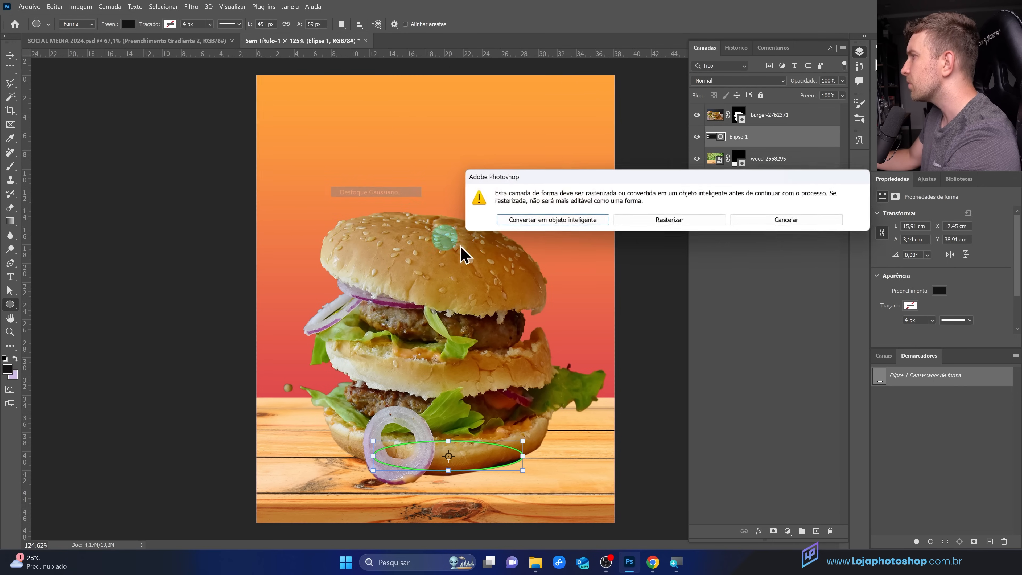
left_click(551, 222)
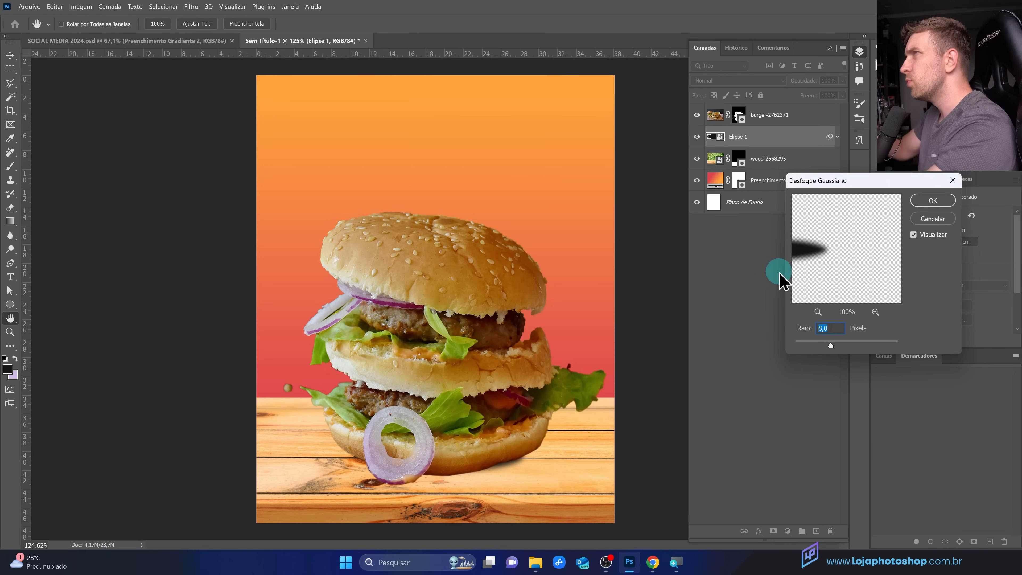
mouse_move(835, 275)
left_mouse_down()
mouse_move(919, 283)
mouse_move(836, 269)
left_mouse_up()
left_click_drag(830, 345, 841, 345)
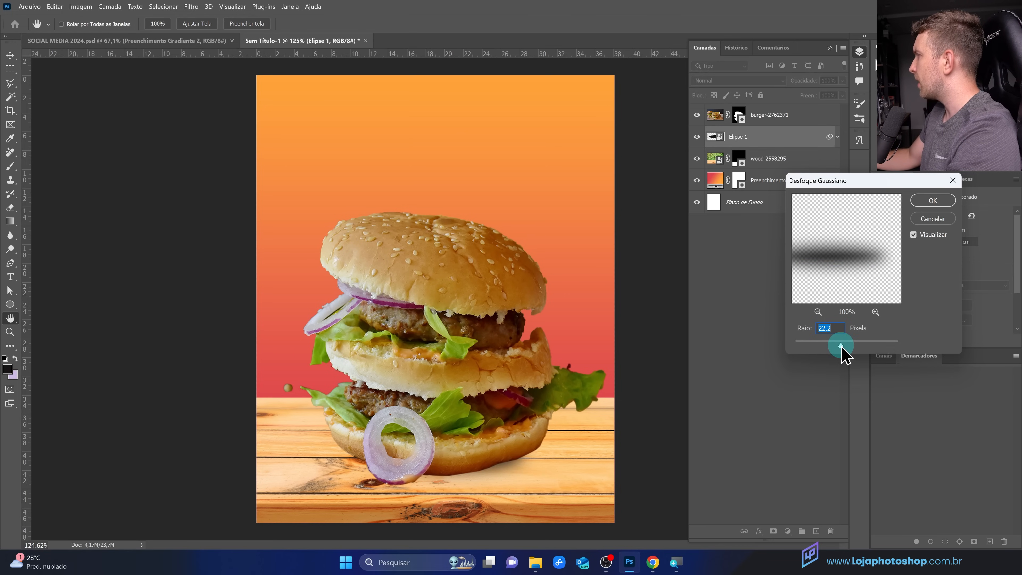
left_click(932, 200)
Step: Apply a Motion Blur to Elipse 1 with an angle of 0° and a distance of 299 pixels
left_click(191, 6)
mouse_move(274, 168)
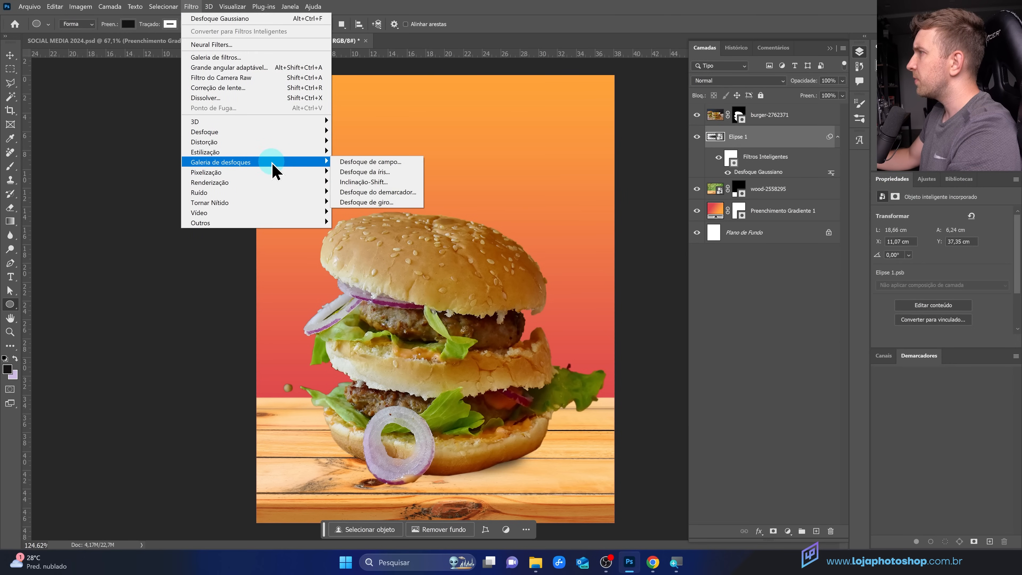
mouse_move(287, 133)
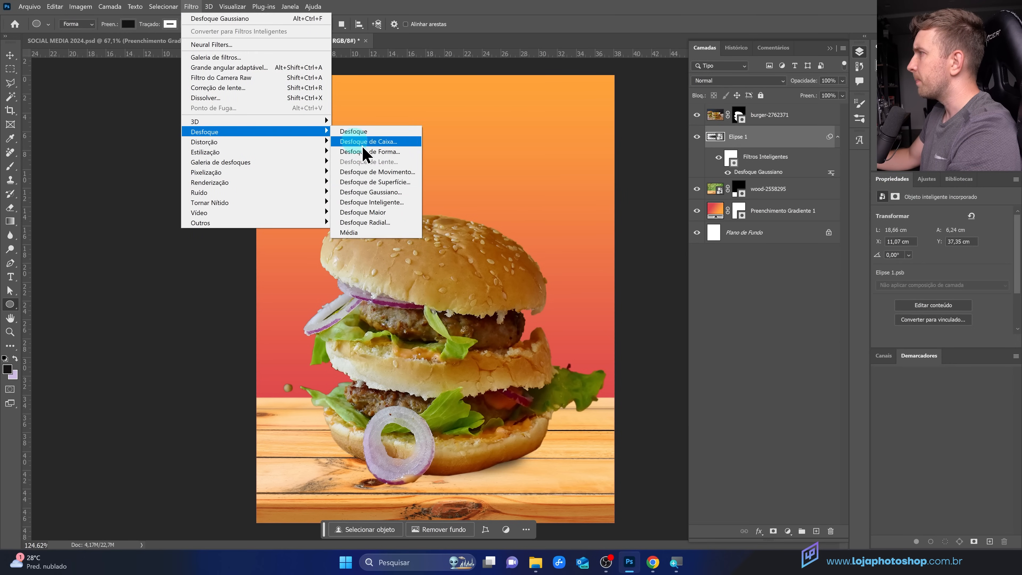
left_click(382, 172)
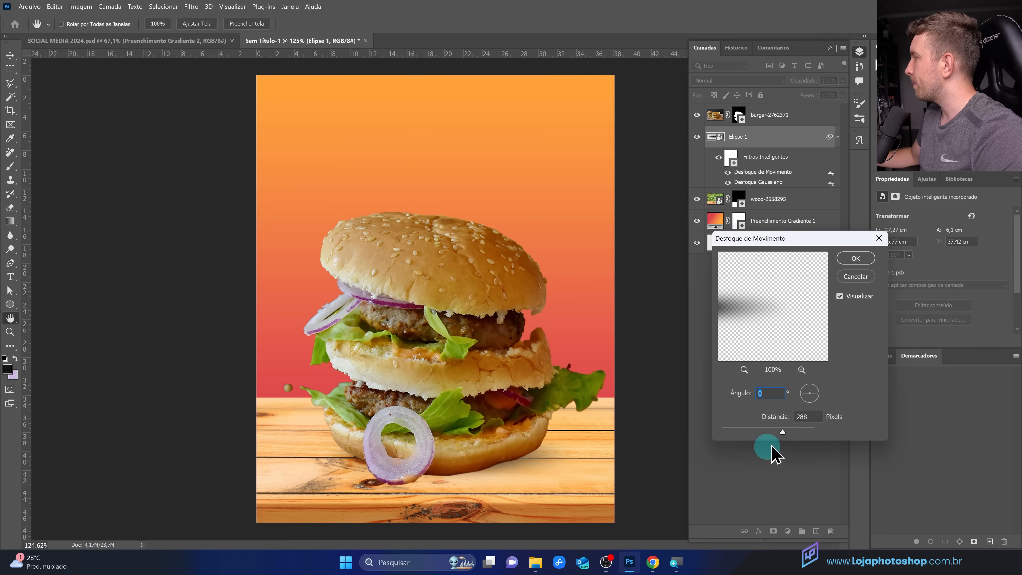
left_click_drag(783, 431, 786, 431)
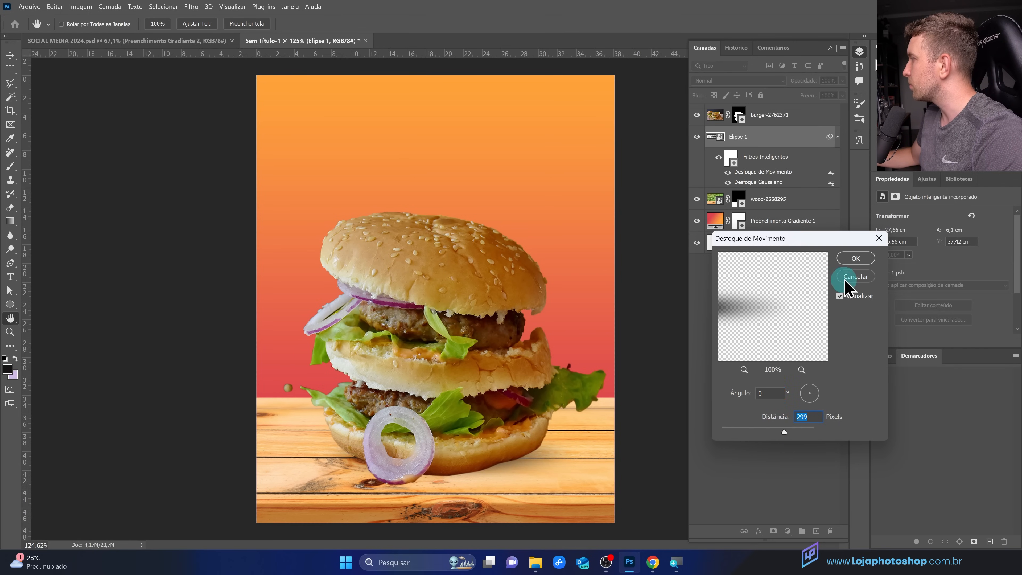
left_click(854, 260)
Step: Shift the blurred ellipse toward the right side of the burger's base and enlarge it to about 27.8 × 7.76 cm
key("v")
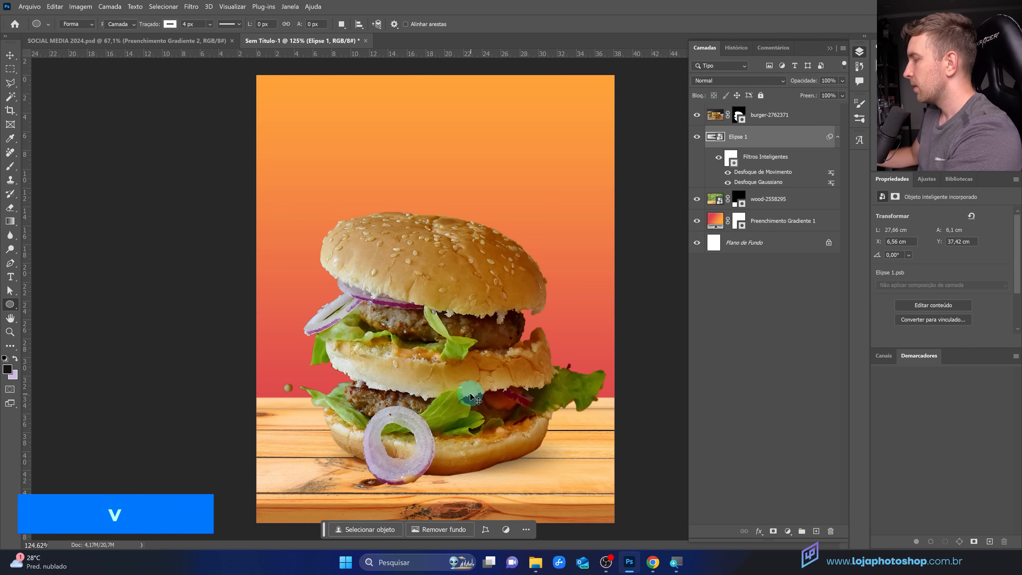
left_click_drag(501, 430, 557, 456)
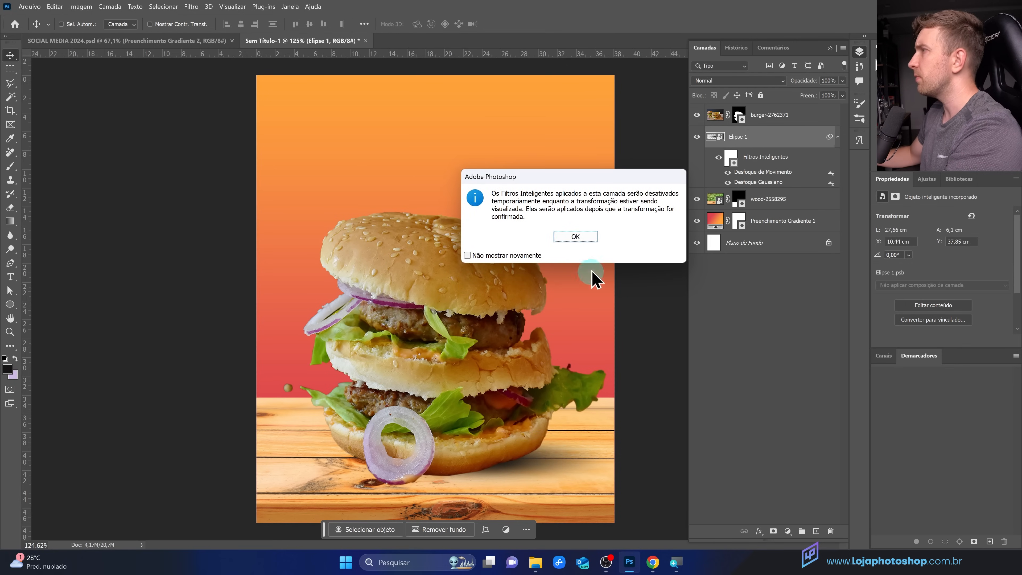
left_click(586, 237)
mouse_move(485, 440)
left_mouse_down()
mouse_move(484, 423)
mouse_move(502, 448)
mouse_move(486, 429)
mouse_move(503, 426)
mouse_move(505, 439)
mouse_move(481, 432)
left_mouse_up()
left_click(576, 24)
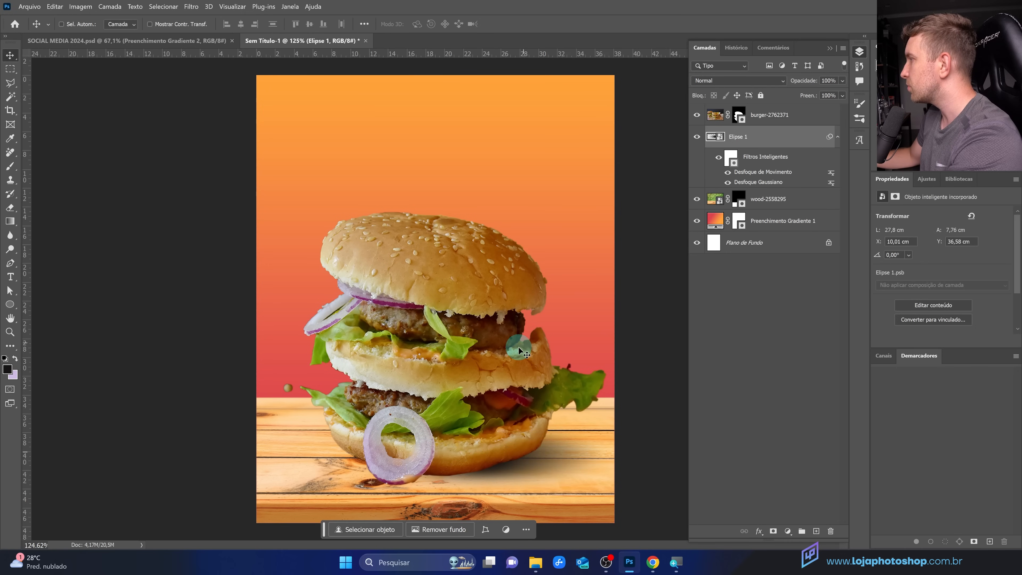
left_click_drag(531, 480, 533, 469)
left_click(466, 446)
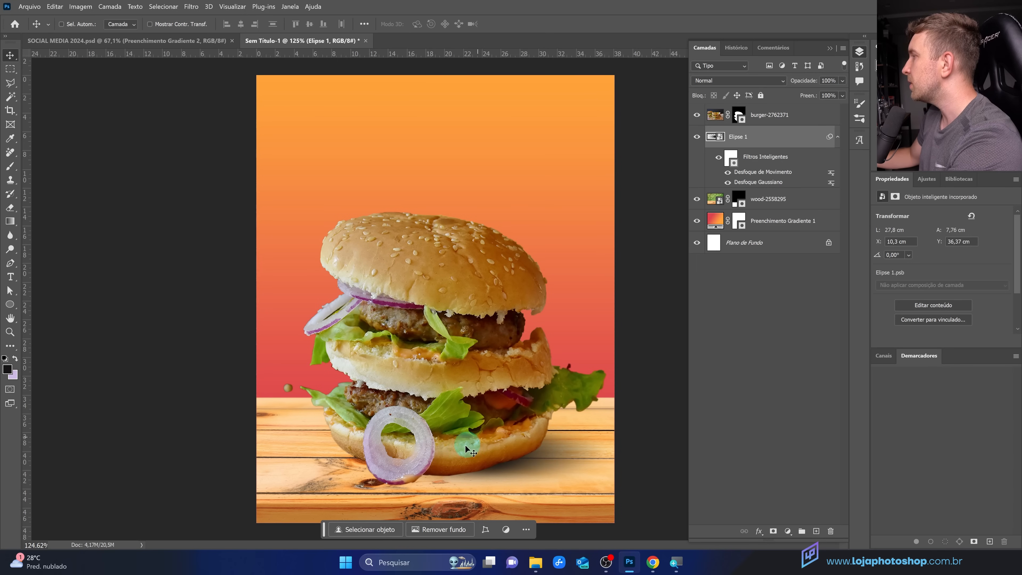
Step: On a new layer above Elipse 1, paint a black contact shadow under the onion ring and bottom bun with the Brush at 27% flow
scroll(436, 485, "up", 5)
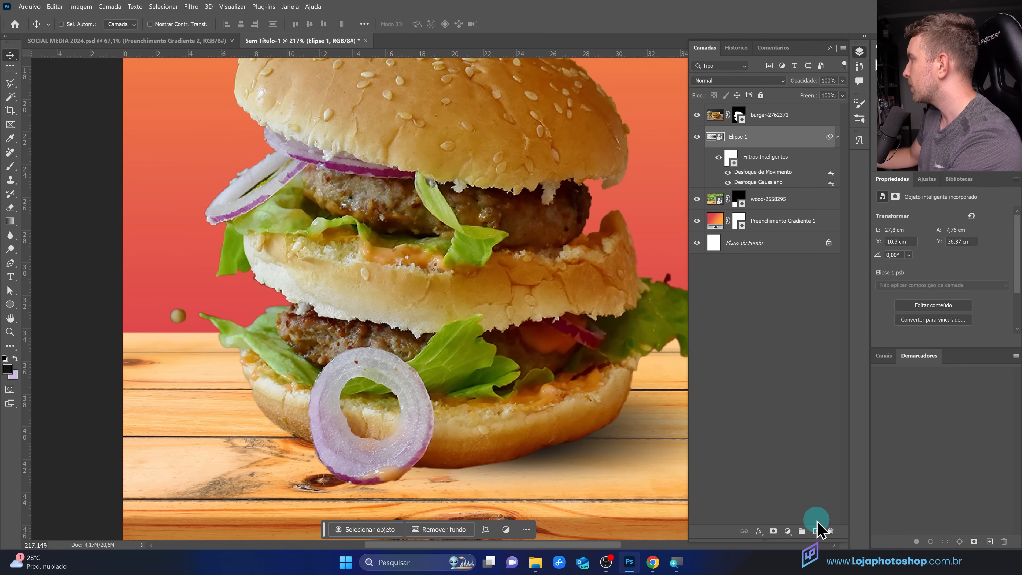
left_click(816, 531)
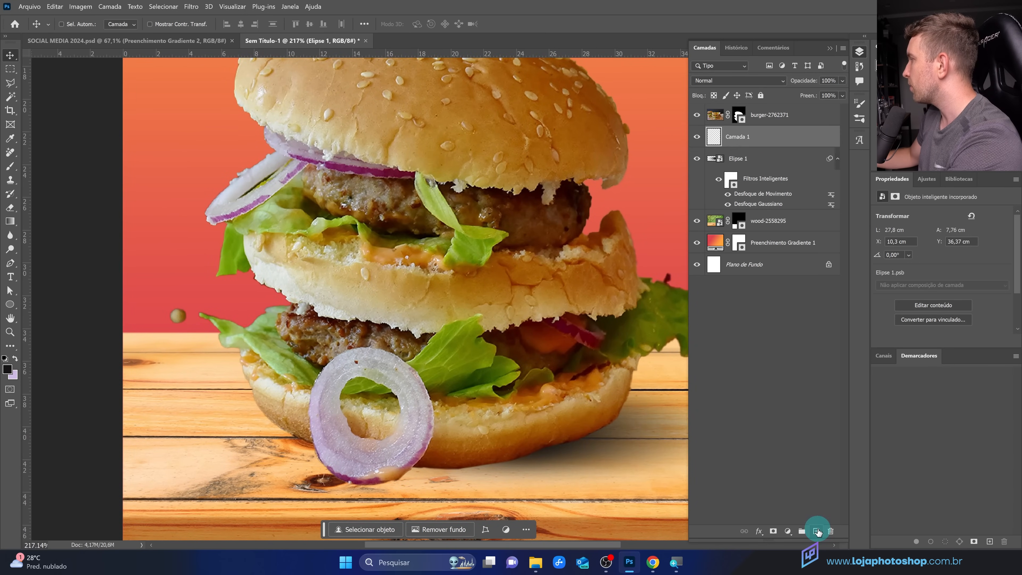
left_click(11, 167)
left_click(378, 299)
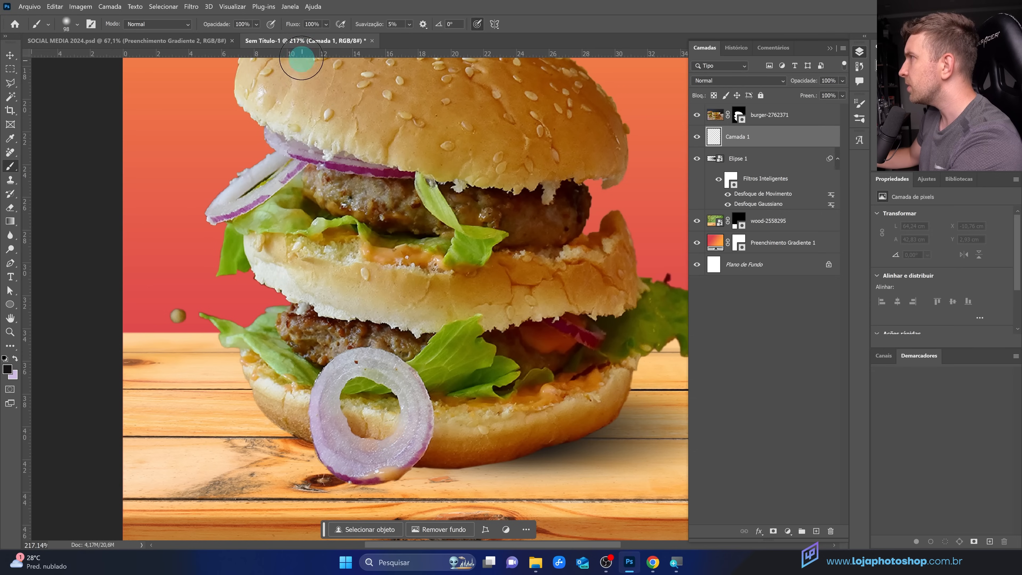
left_click(327, 25)
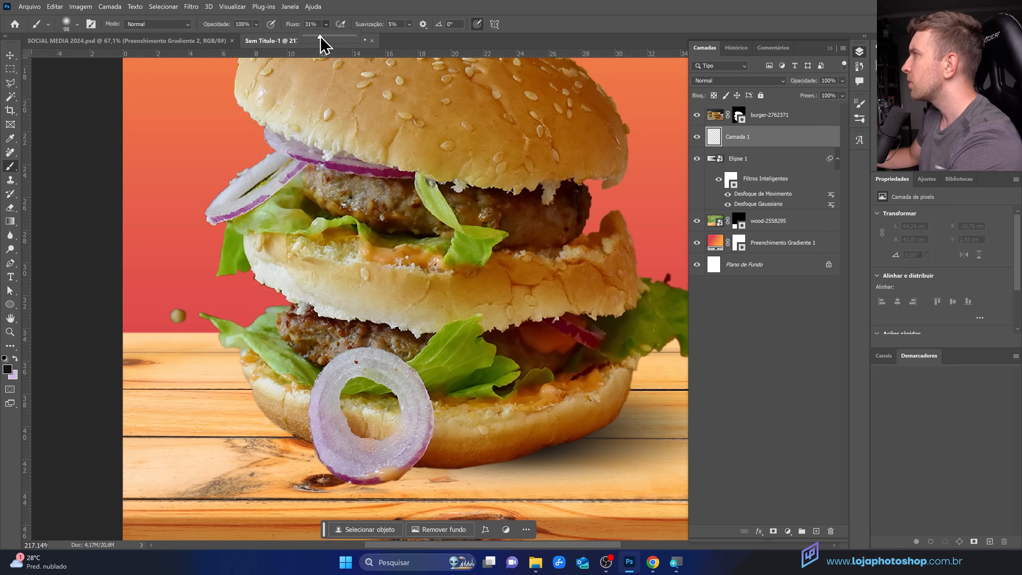
left_click(329, 20)
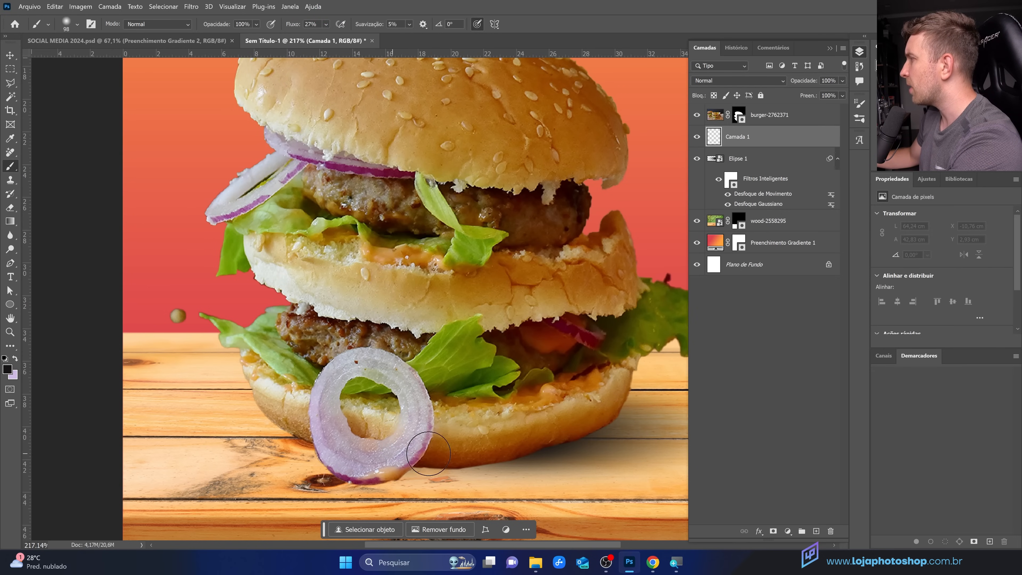
left_click(385, 459)
mouse_move(385, 459)
left_mouse_down()
mouse_move(471, 445)
mouse_move(362, 458)
mouse_move(474, 445)
mouse_move(400, 444)
mouse_move(559, 439)
mouse_move(417, 447)
mouse_move(536, 444)
mouse_move(431, 442)
mouse_move(546, 428)
mouse_move(438, 447)
mouse_move(460, 441)
left_mouse_up()
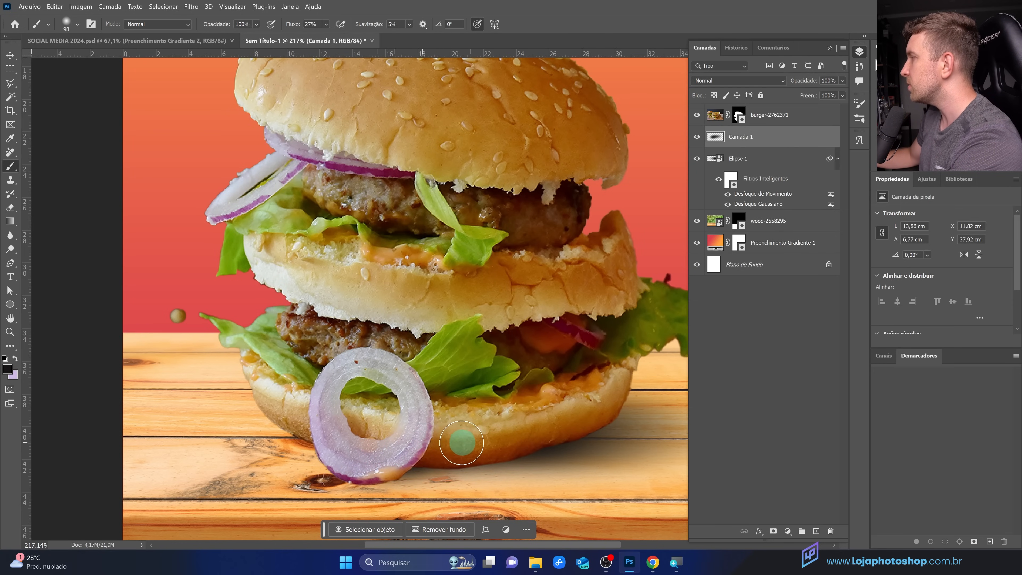
scroll(460, 441, "down", 2)
scroll(503, 454, "down", 2)
left_click(697, 139)
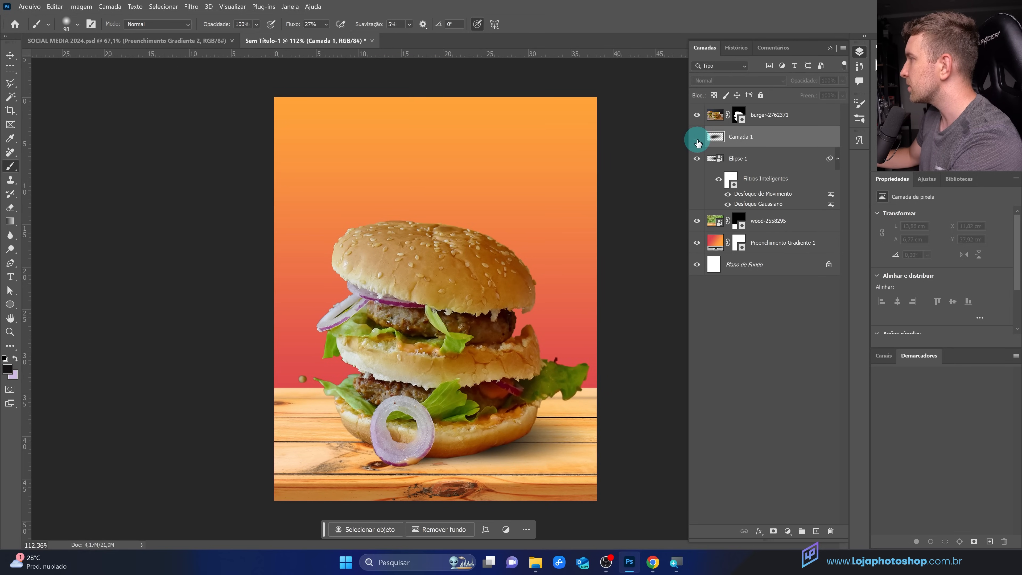
Step: Build up the shadow beneath the right side of the bottom bun on Camada 1 using soft 256 px and 164 px brush sizes
right_click(491, 406, "alt")
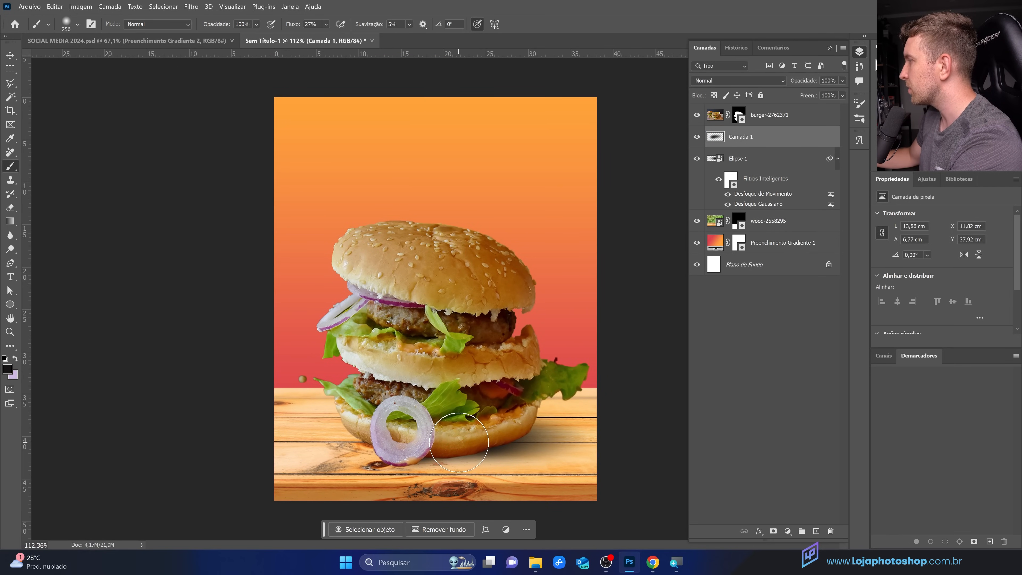
left_click(478, 437)
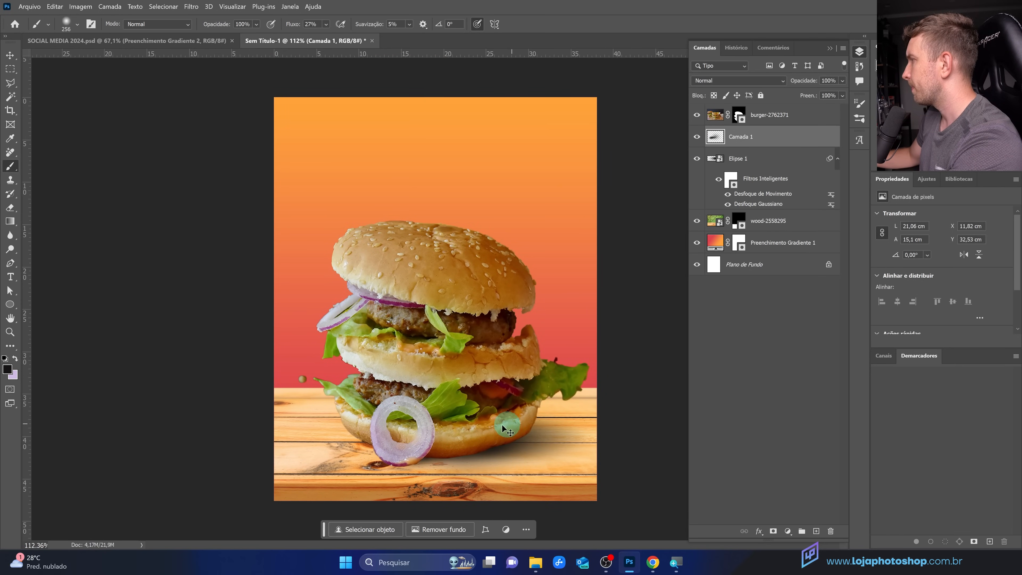
left_click_drag(447, 432, 492, 426)
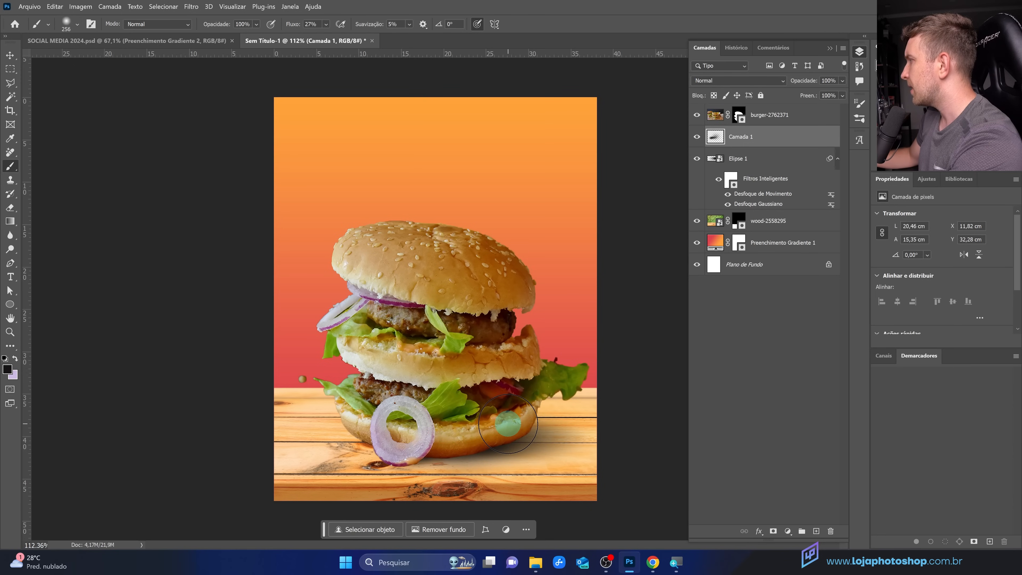
right_click(509, 423, "alt")
left_click(497, 429)
key("ctrl+z")
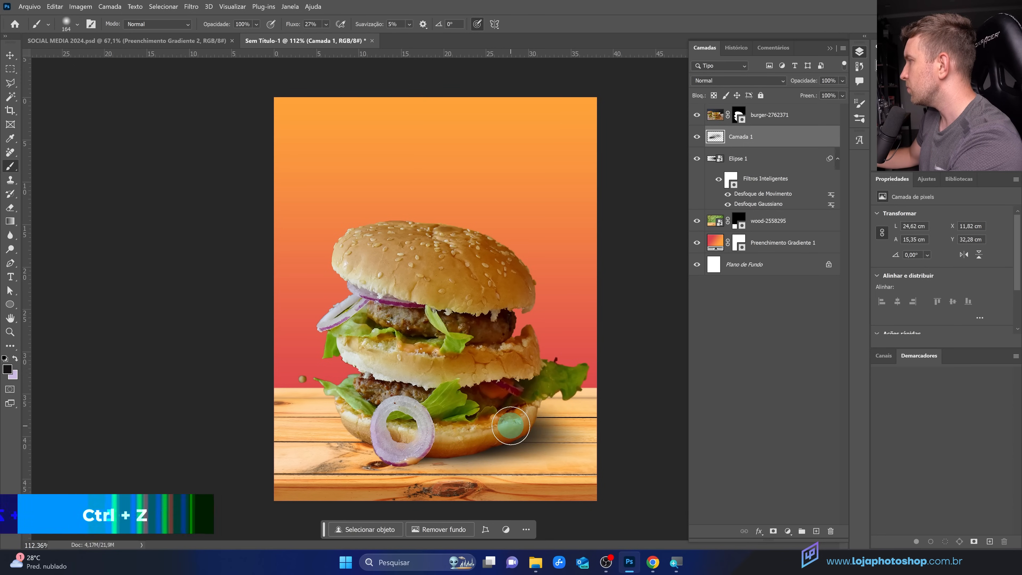
scroll(556, 417, "down", 4)
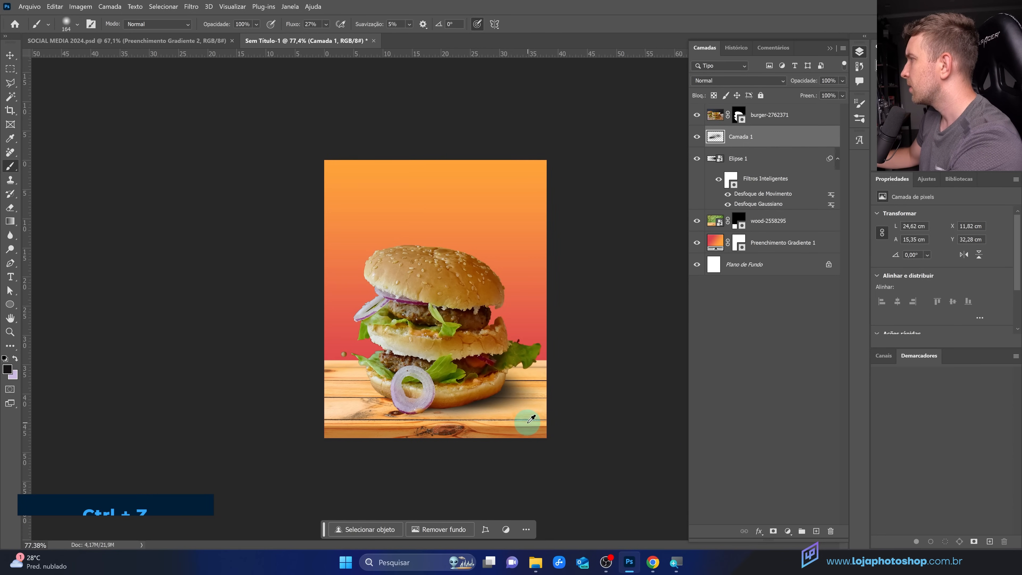
Step: Set the opacity of Elipse 1 to 82% and compare the burger with its shadow layers hidden and shown
scroll(451, 424, "up", 1)
scroll(454, 421, "up", 3)
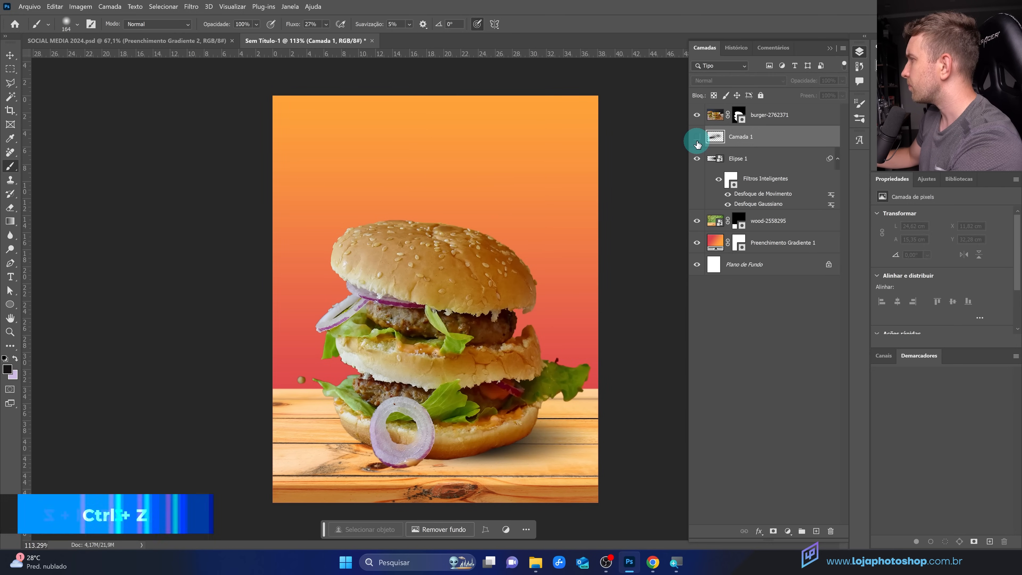
left_click(738, 158)
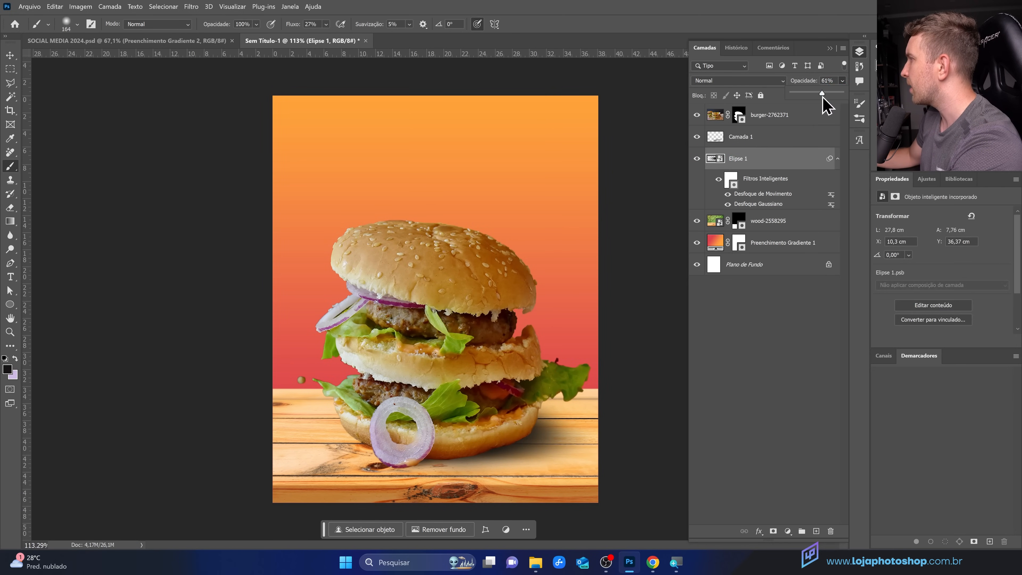
left_click(822, 95)
left_click_drag(822, 95, 831, 95)
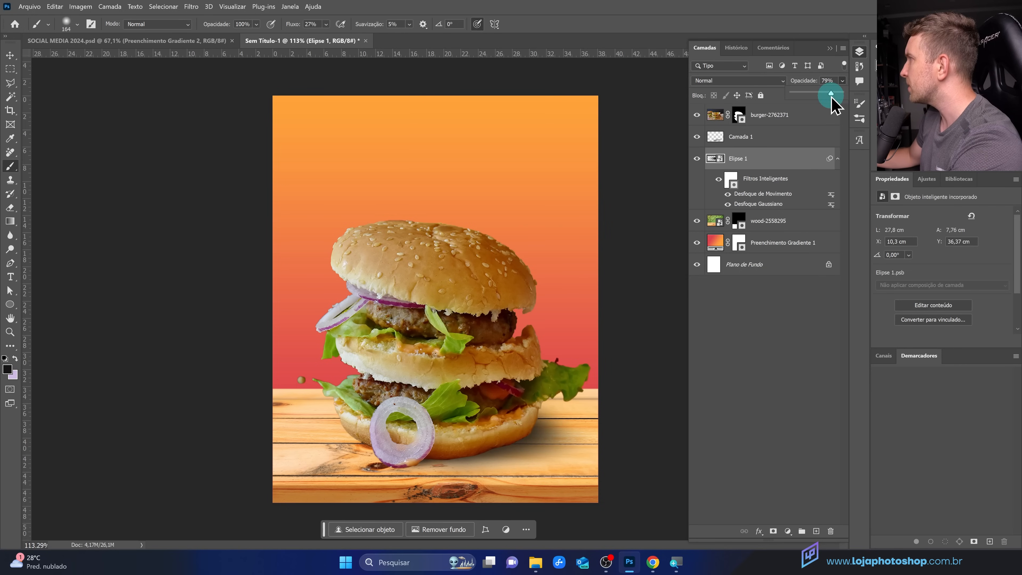
left_click(694, 154)
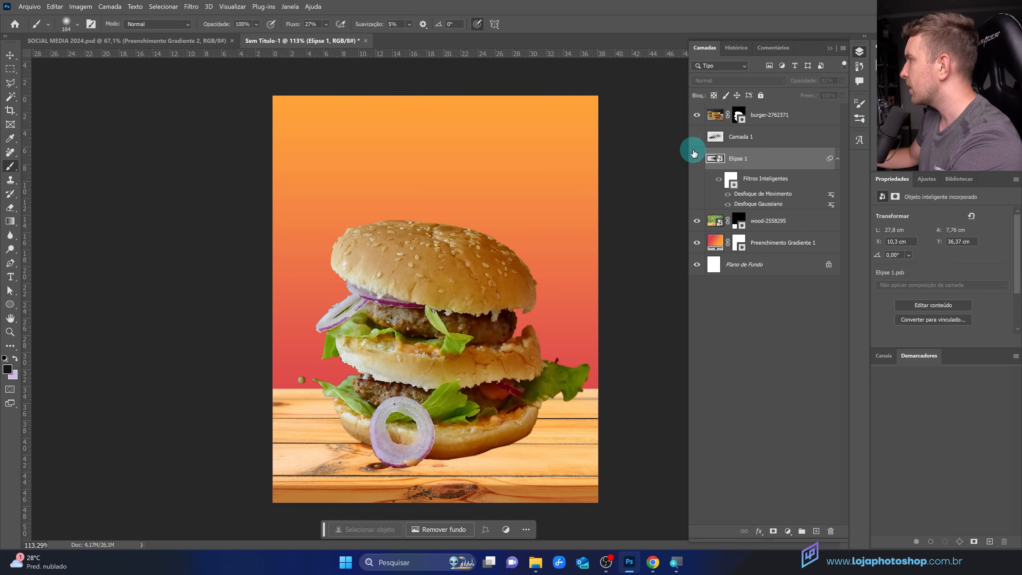
left_click(695, 150)
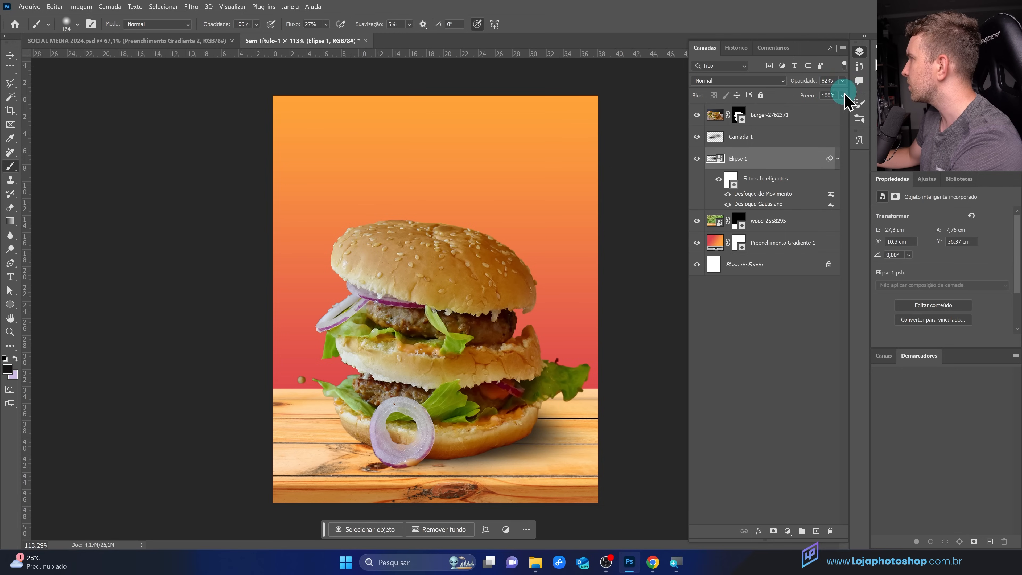
Step: Set the opacity of the painted contact shadow layer, Camada 1, to 88%
left_click(817, 138)
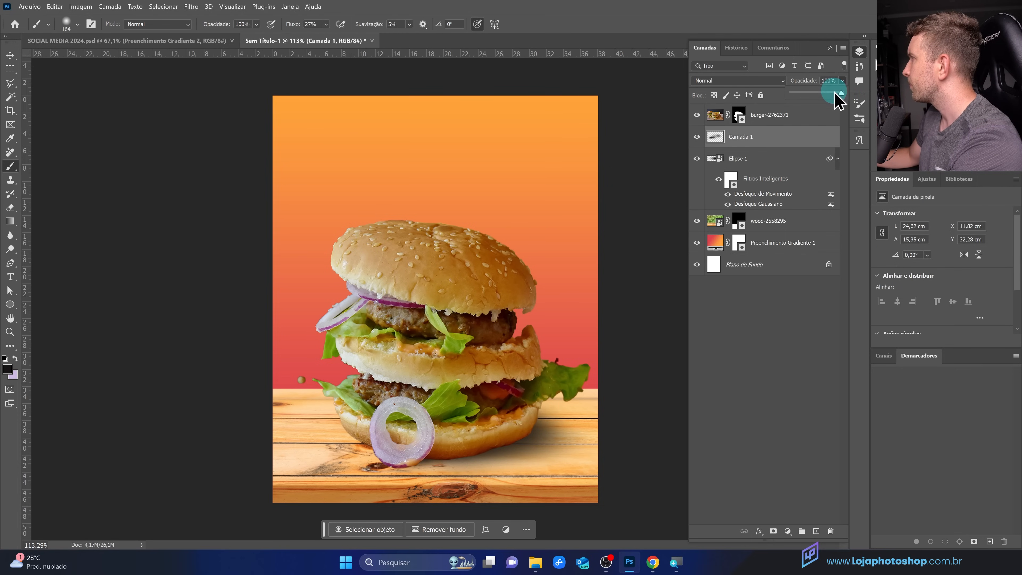
scroll(478, 430, "down", 4)
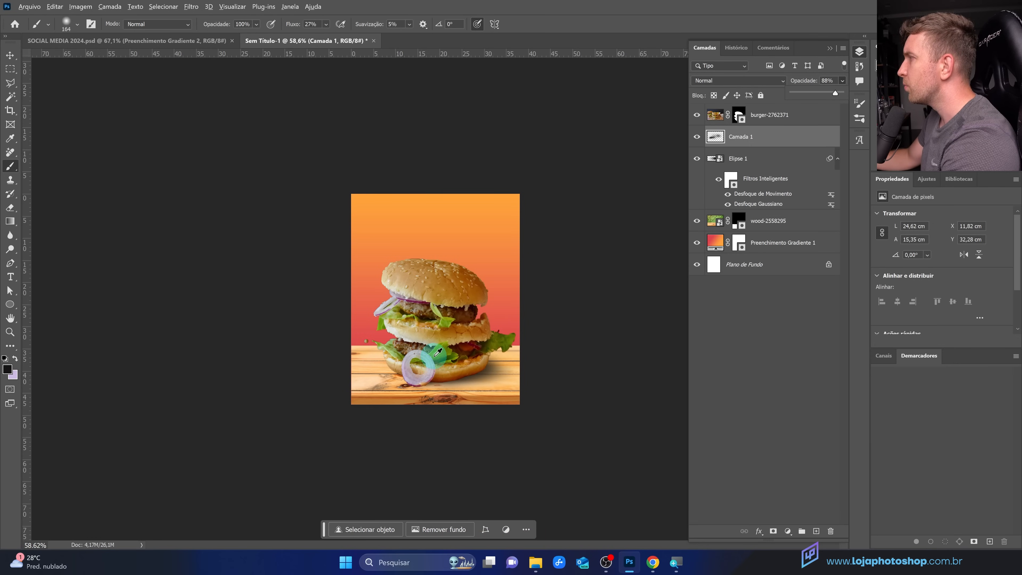
scroll(438, 353, "up", 3)
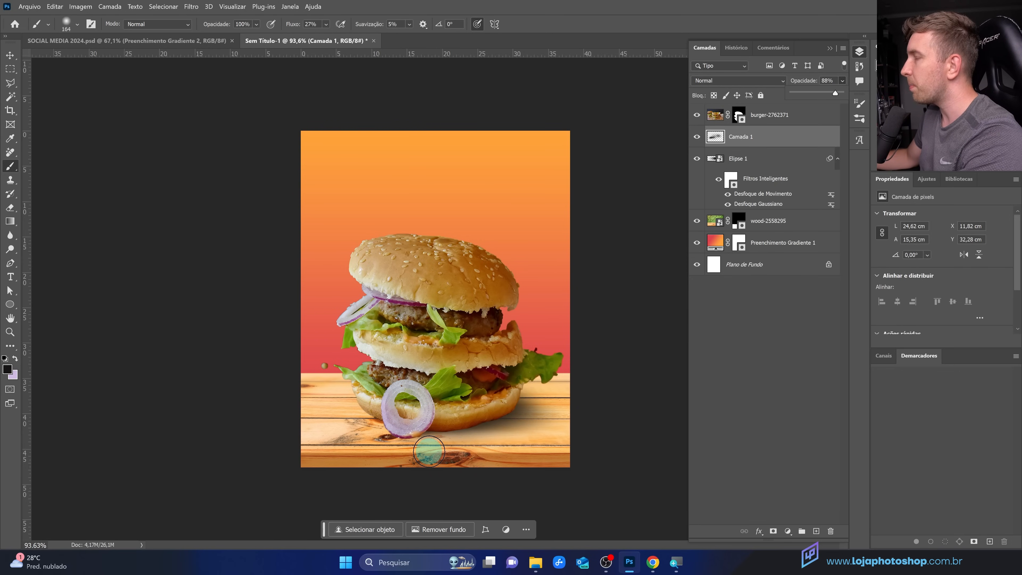
Step: Open the onion-899102 image from the SOCIAL MEDIA 2024 folder in Adobe Photoshop 2024
left_click(539, 564)
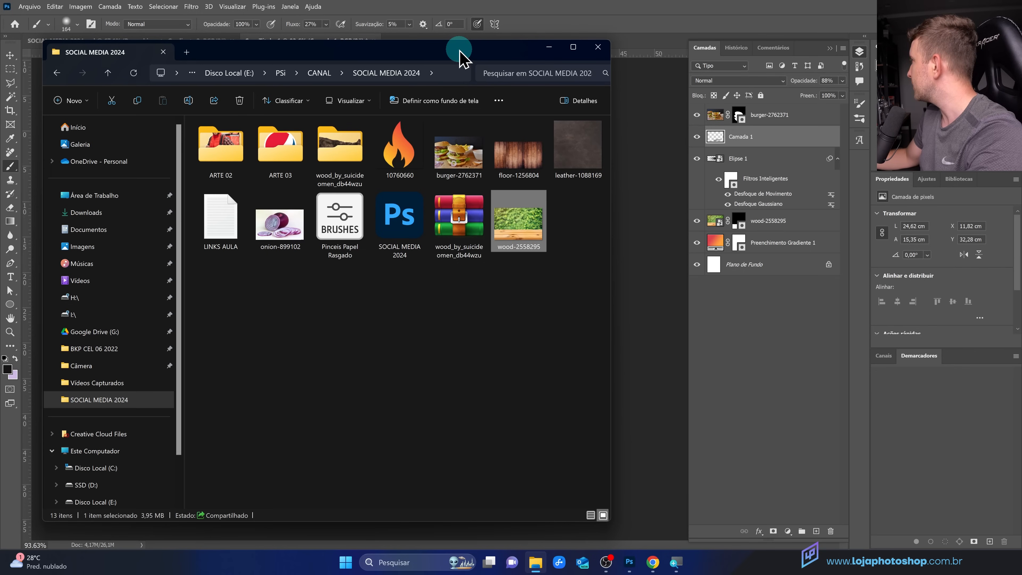
left_click(277, 232)
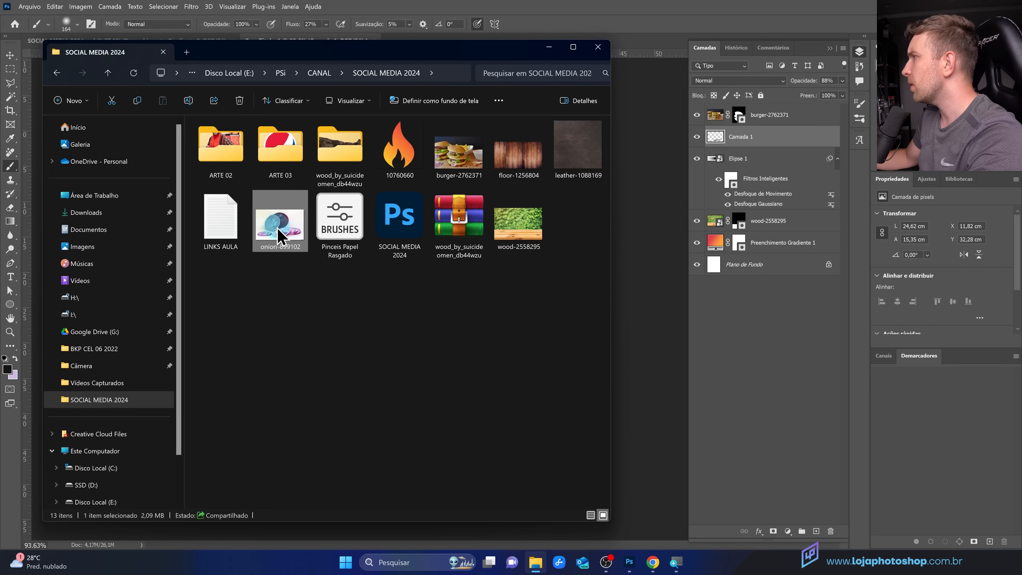
right_click(281, 237)
mouse_move(326, 273)
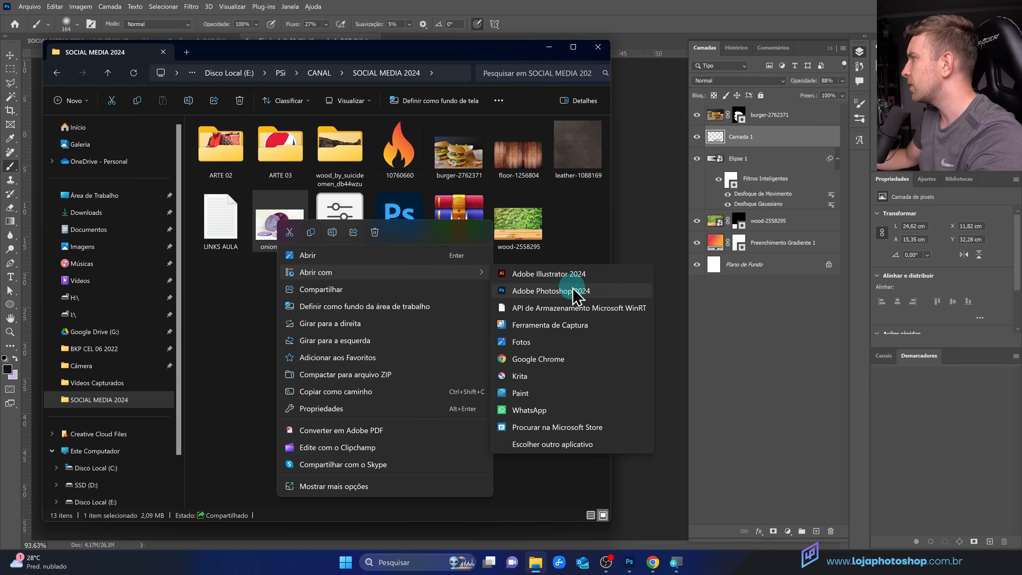
left_click(577, 289)
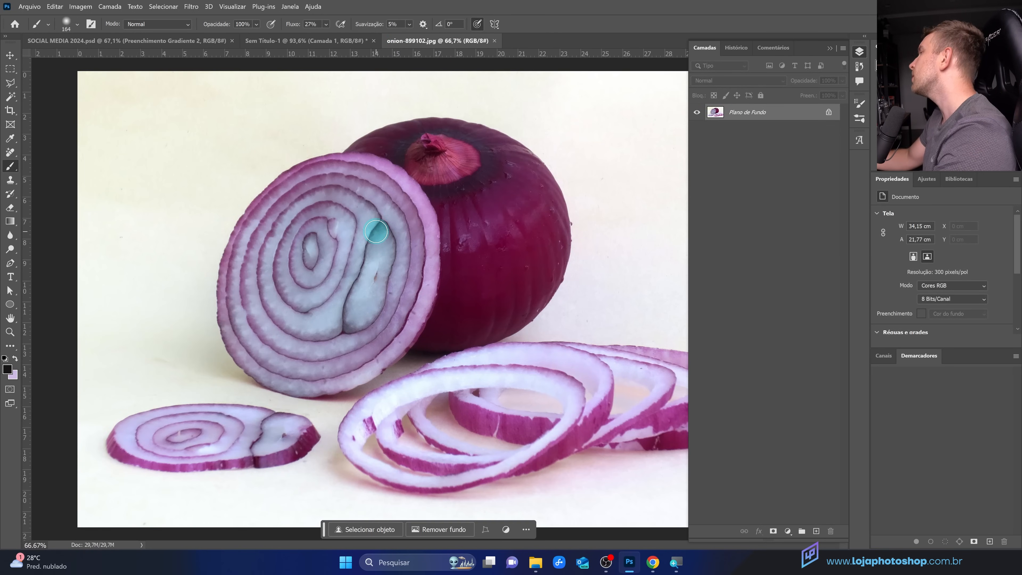
Step: Select the frontmost onion ring by tracing its outer edge with the Magnetic Lasso
scroll(422, 402, "down", 2)
scroll(568, 455, "up", 3)
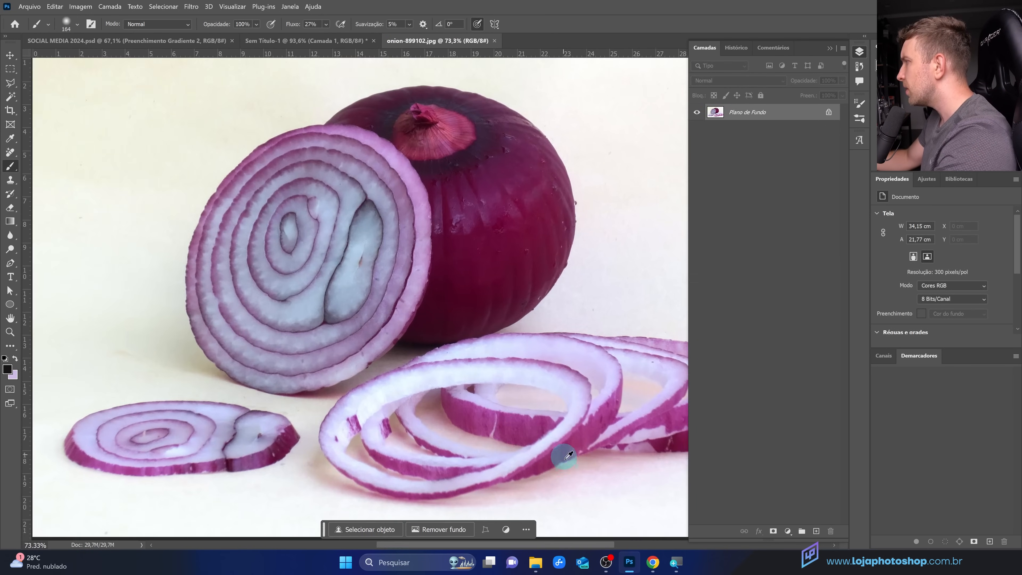
scroll(568, 455, "up", 2)
scroll(368, 428, "down", 1)
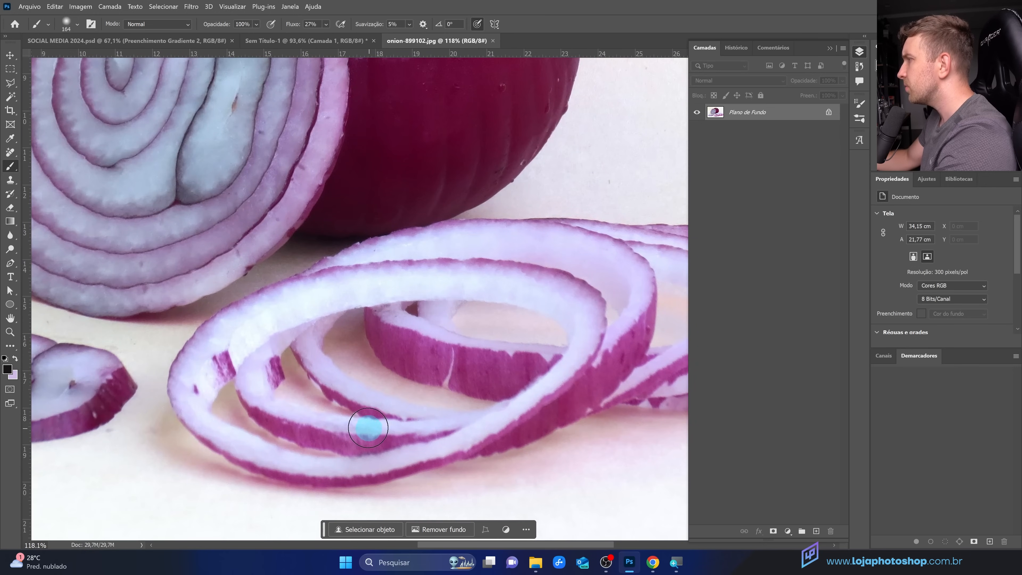
left_click(11, 88)
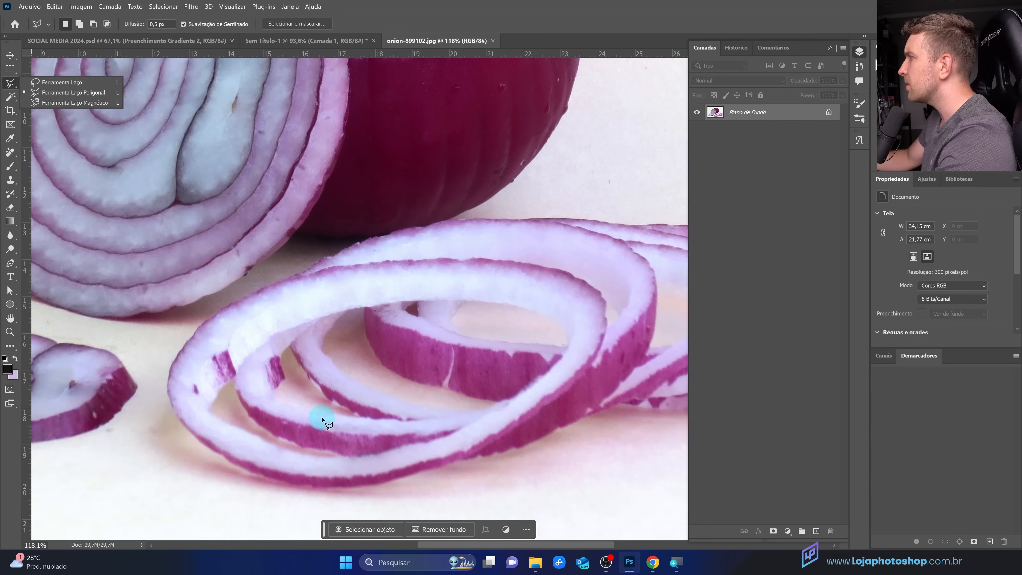
left_click(62, 103)
scroll(173, 372, "up", 3)
left_click(171, 370)
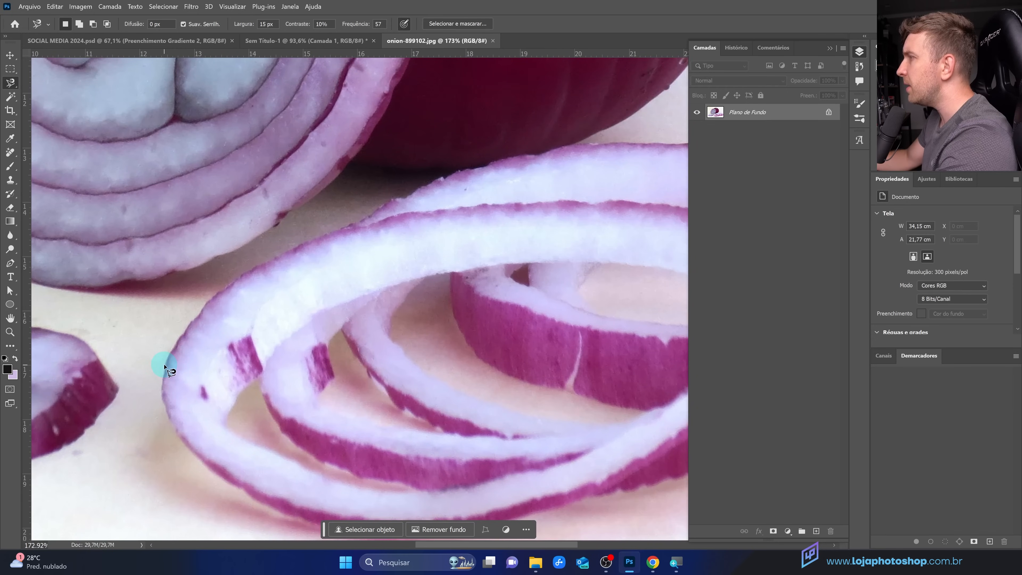
left_click(165, 363)
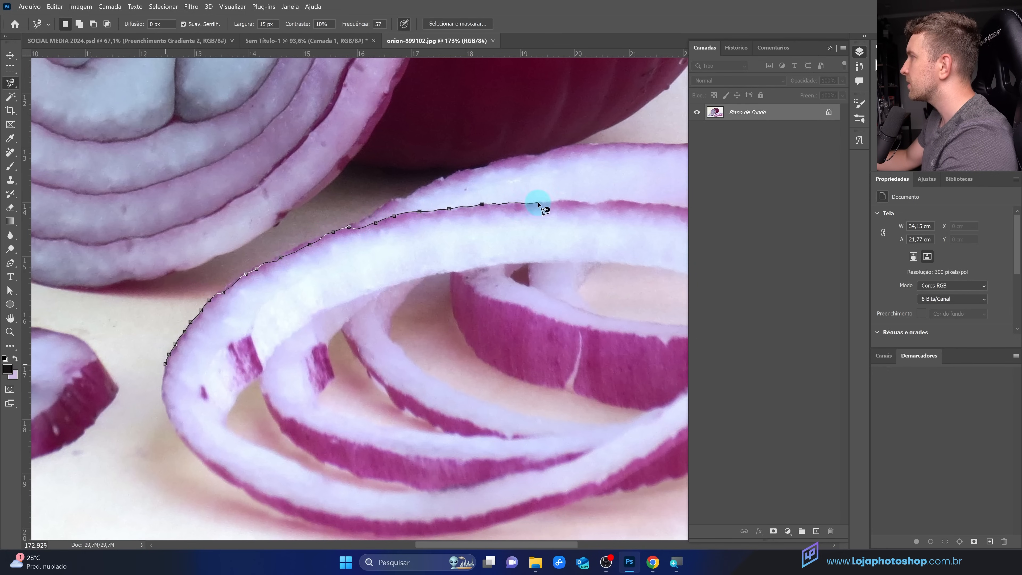
left_click_drag(615, 202, 370, 190)
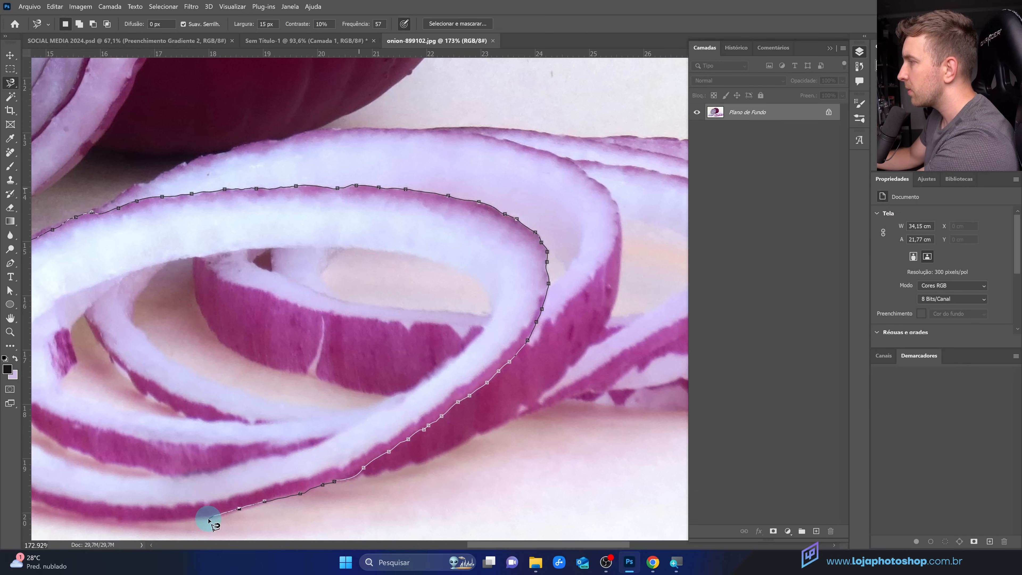
left_click_drag(208, 516, 433, 391)
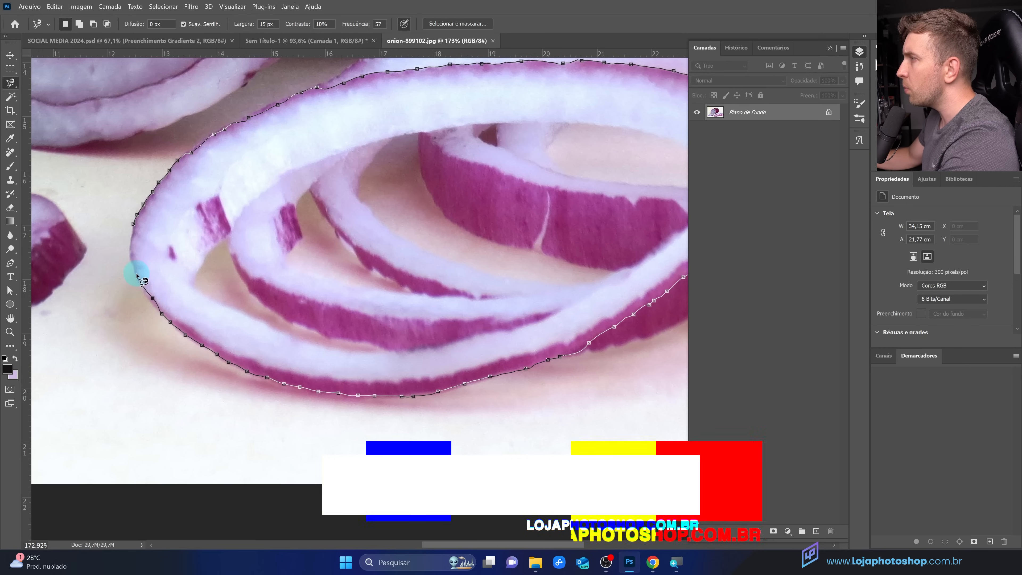
left_click(133, 226)
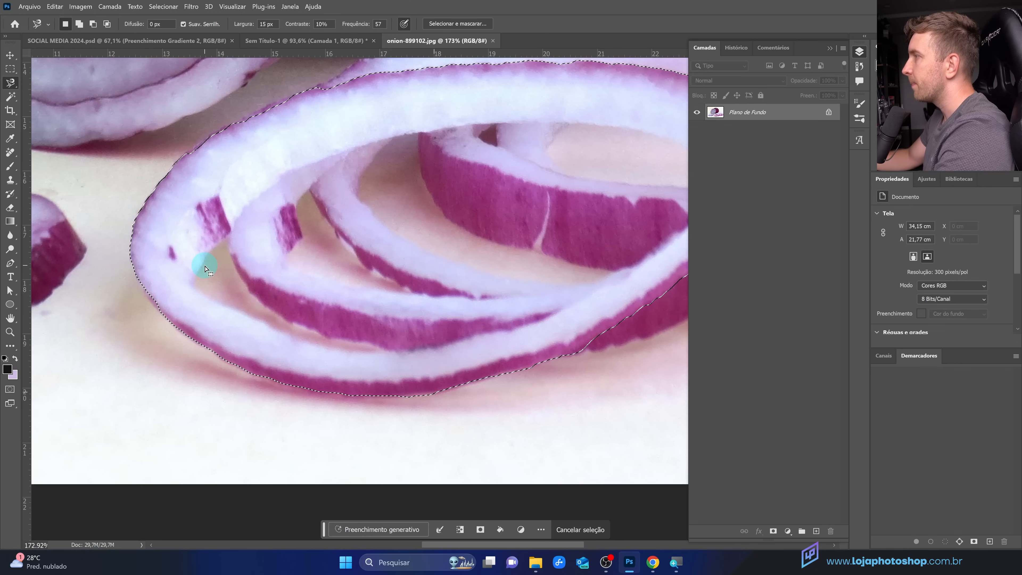
Step: Subtract the opening inside the front onion ring from the selection, tracing its inner edge with the Magnetic Lasso
key("alt")
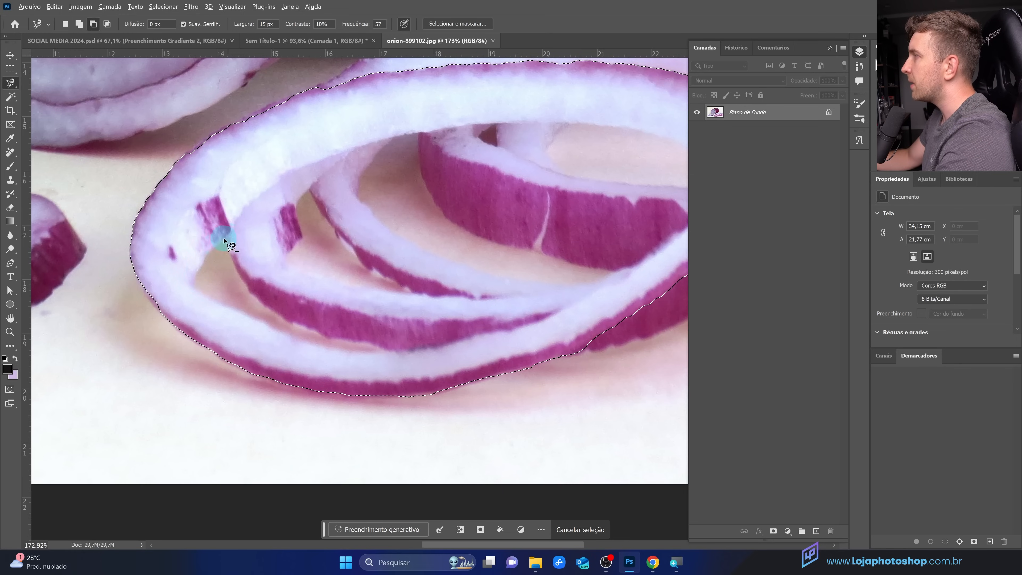
left_click(197, 273, "alt")
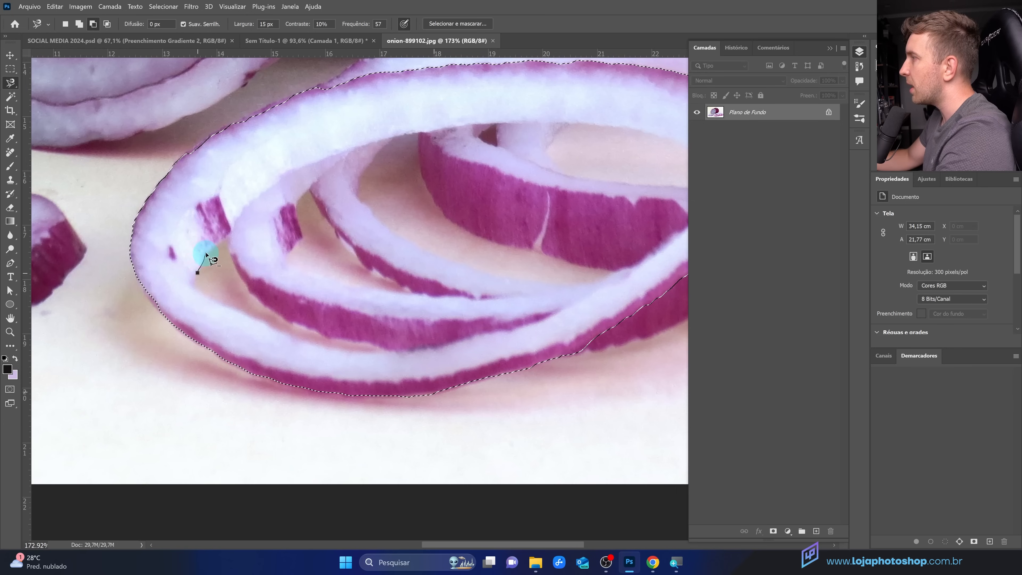
left_click_drag(242, 213, 290, 172)
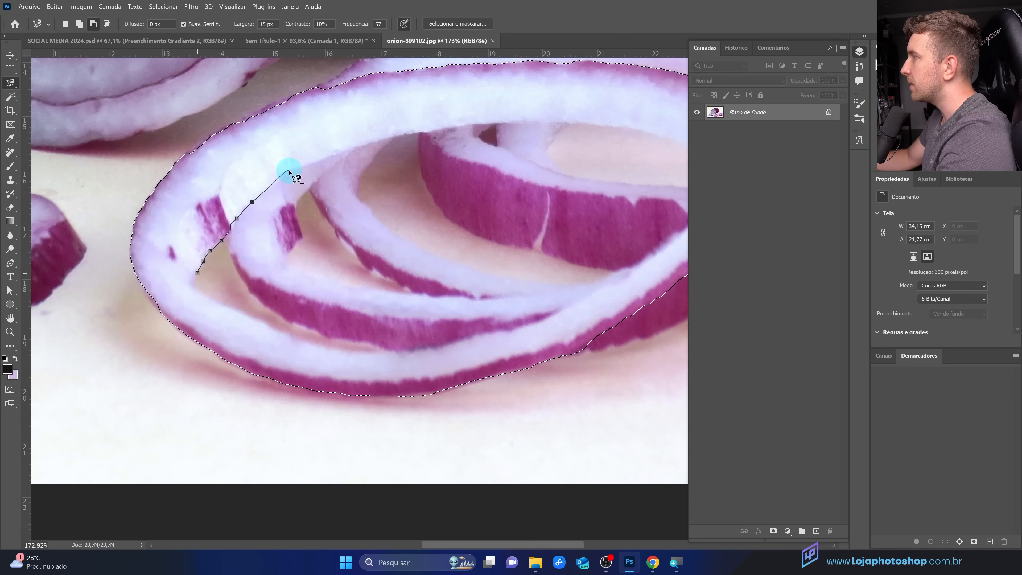
left_click(333, 155)
left_click_drag(375, 140, 478, 123)
left_click_drag(603, 128, 404, 101)
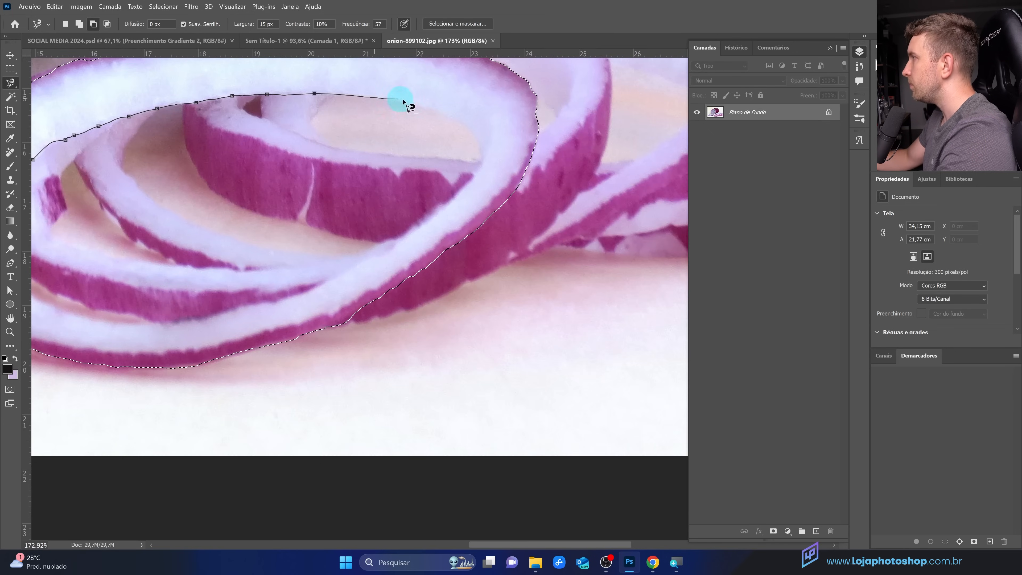
mouse_move(483, 145)
left_mouse_down()
mouse_move(478, 165)
mouse_move(349, 276)
mouse_move(180, 322)
mouse_move(443, 318)
left_mouse_up()
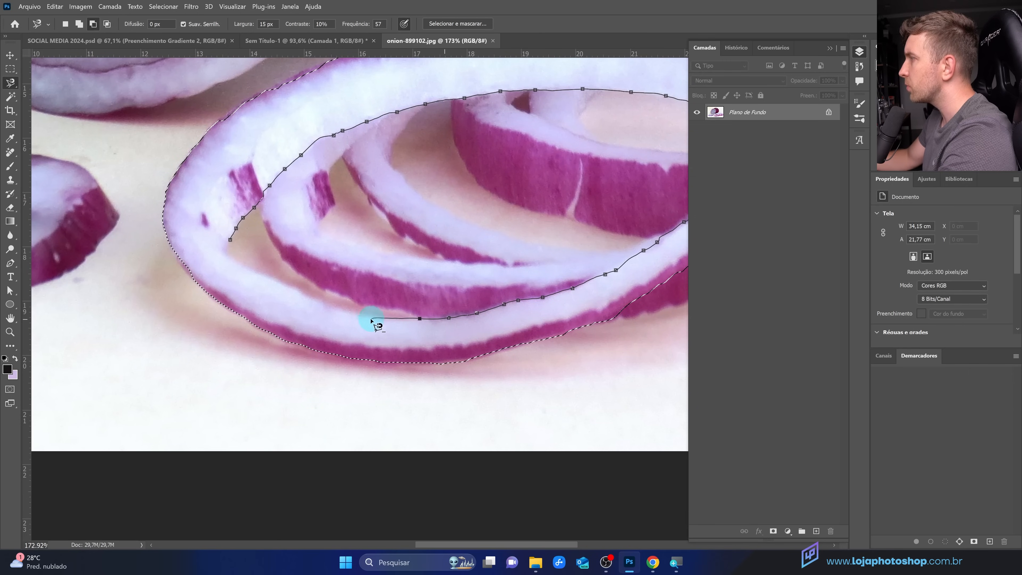
left_click_drag(307, 298, 239, 264)
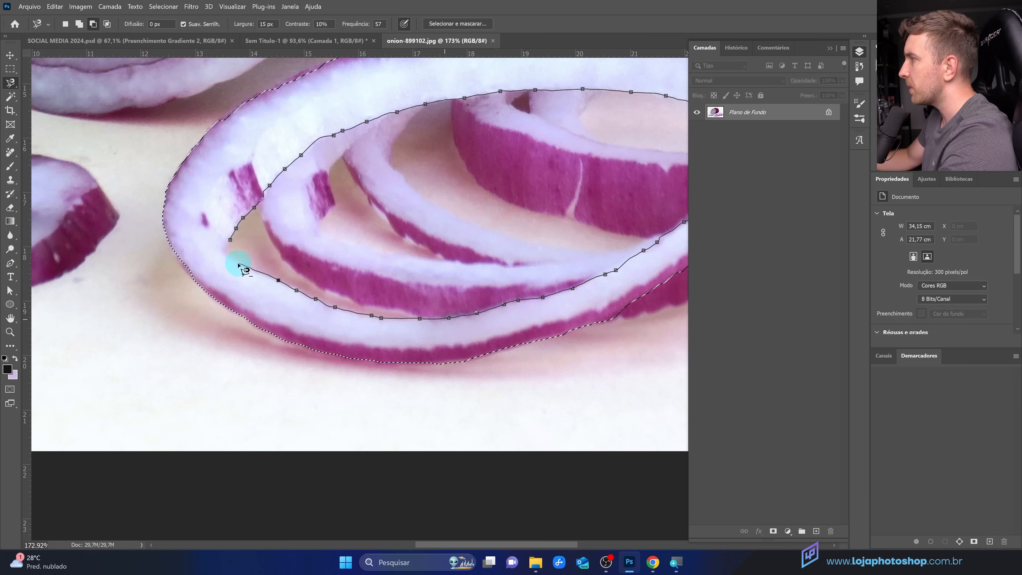
left_click(230, 242)
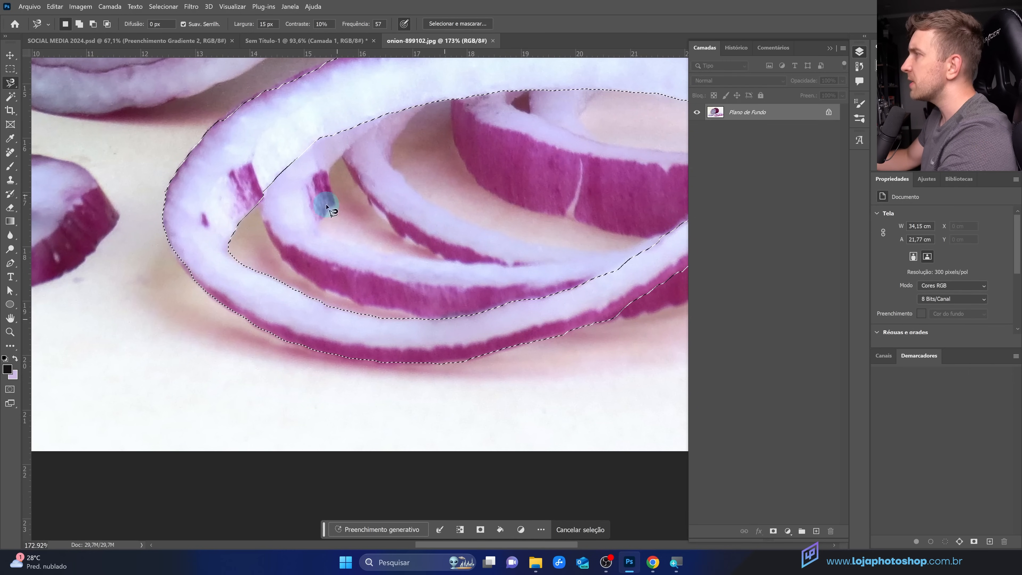
Step: Copy the selected onion ring and paste it into the Sem Título-1 document above Camada 1
scroll(358, 276, "down", 5)
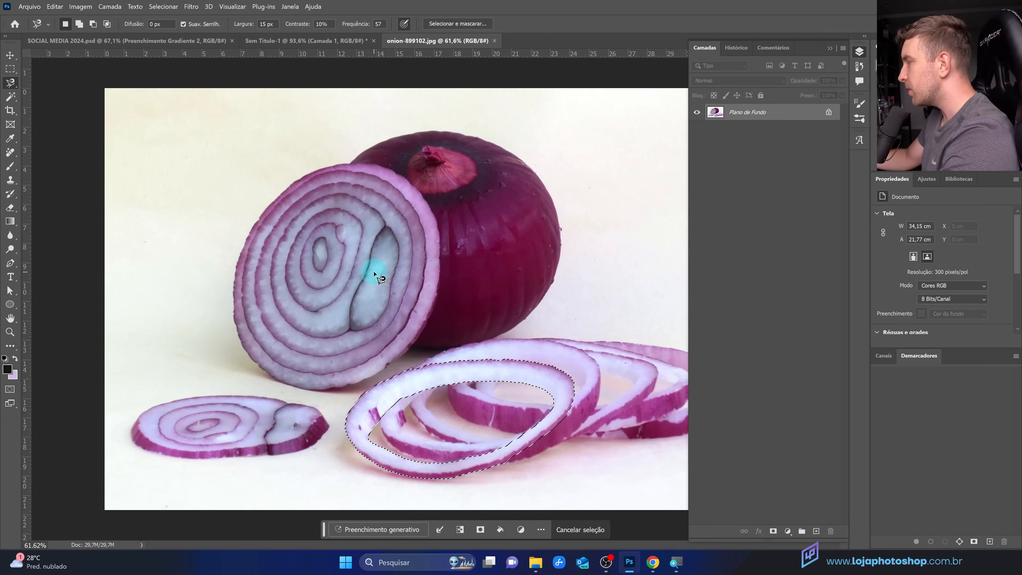
key("ctrl+c")
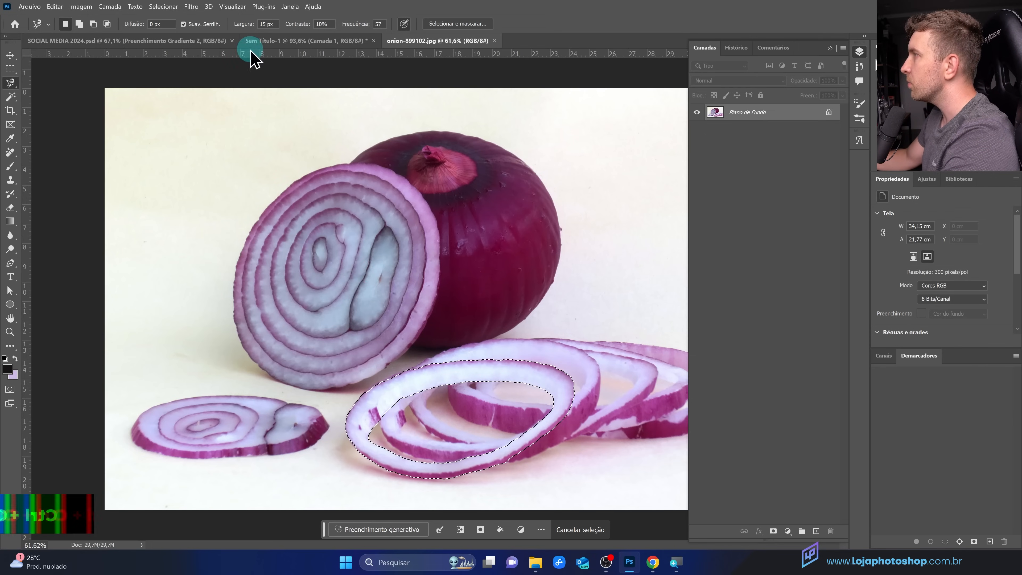
left_click(269, 41)
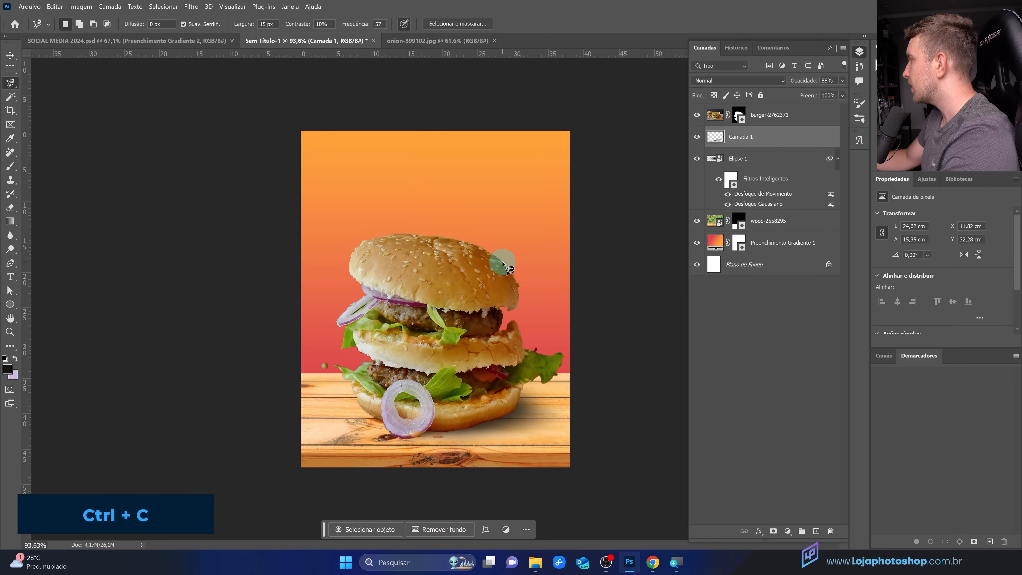
key("ctrl+v")
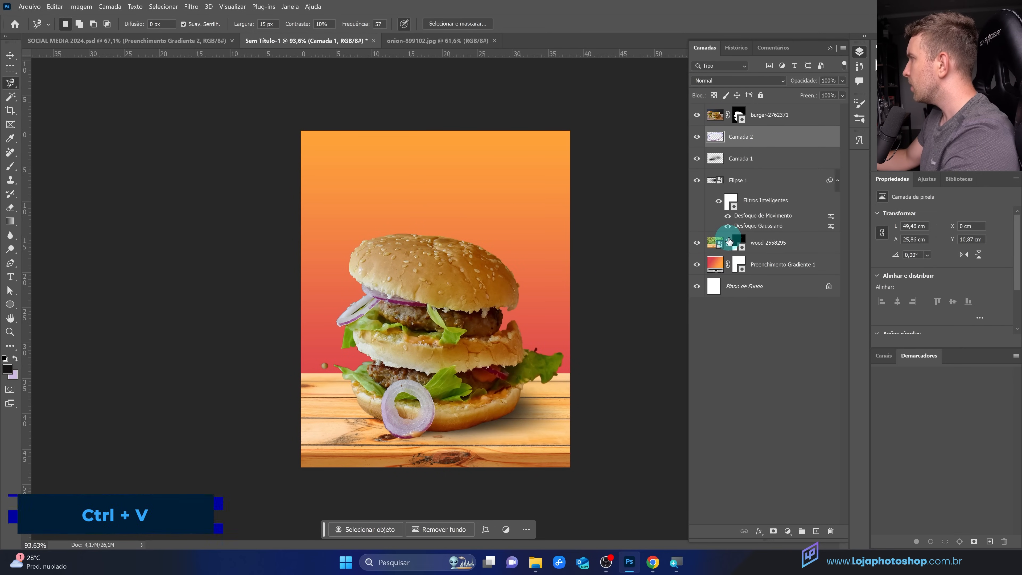
Step: Scale the pasted onion ring to about 62%, rotate it about -17.5°, and place it partly outside the canvas's upper-right corner
key("ctrl+t")
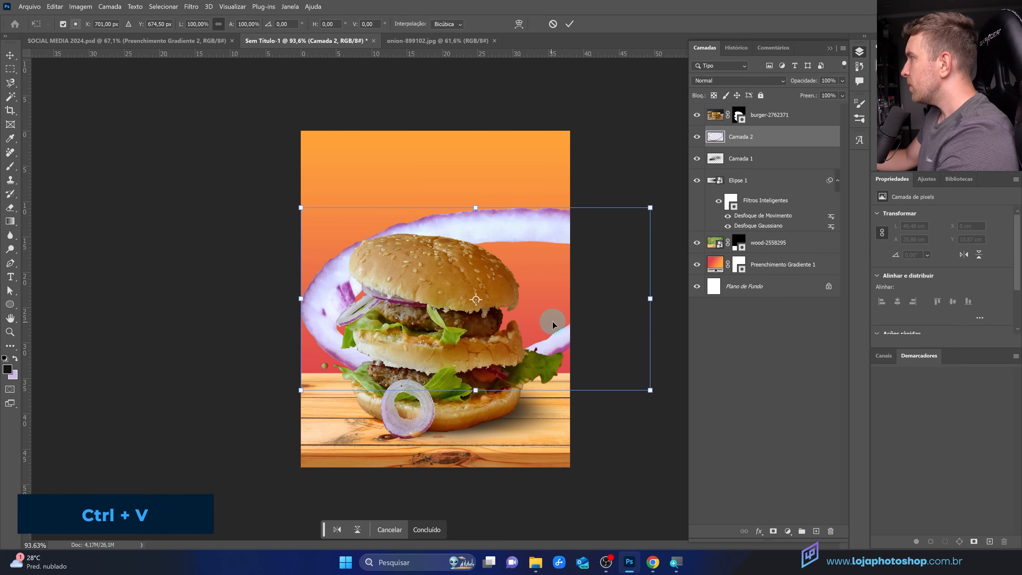
left_click_drag(552, 324, 609, 198)
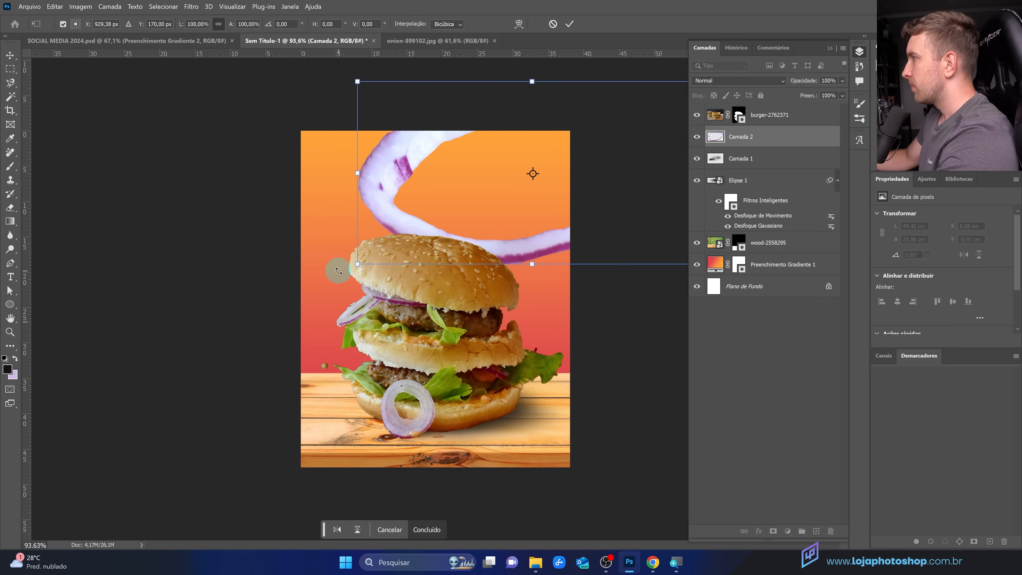
left_click_drag(338, 271, 427, 281)
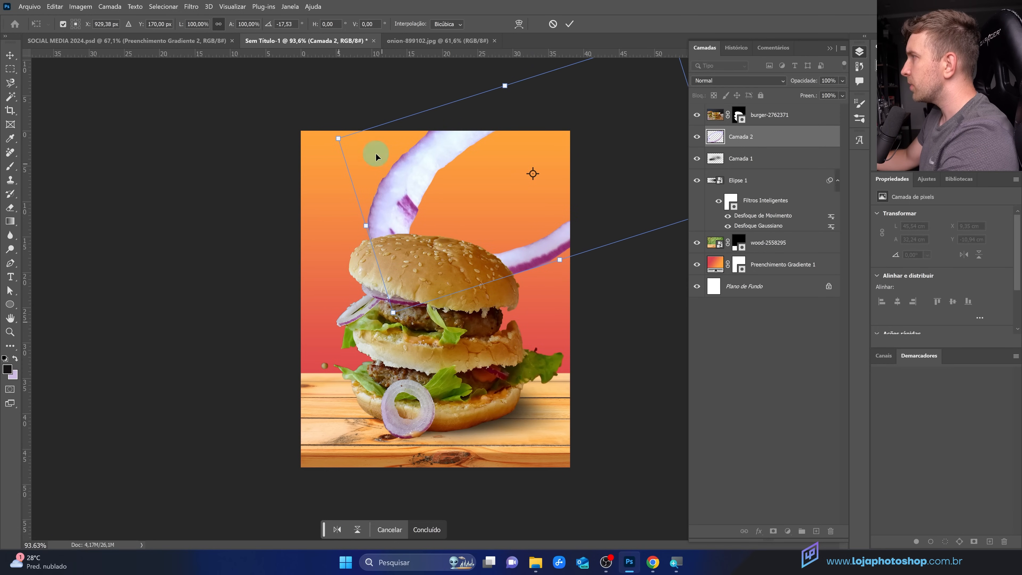
left_click_drag(339, 139, 406, 161)
left_click_drag(479, 197, 554, 162)
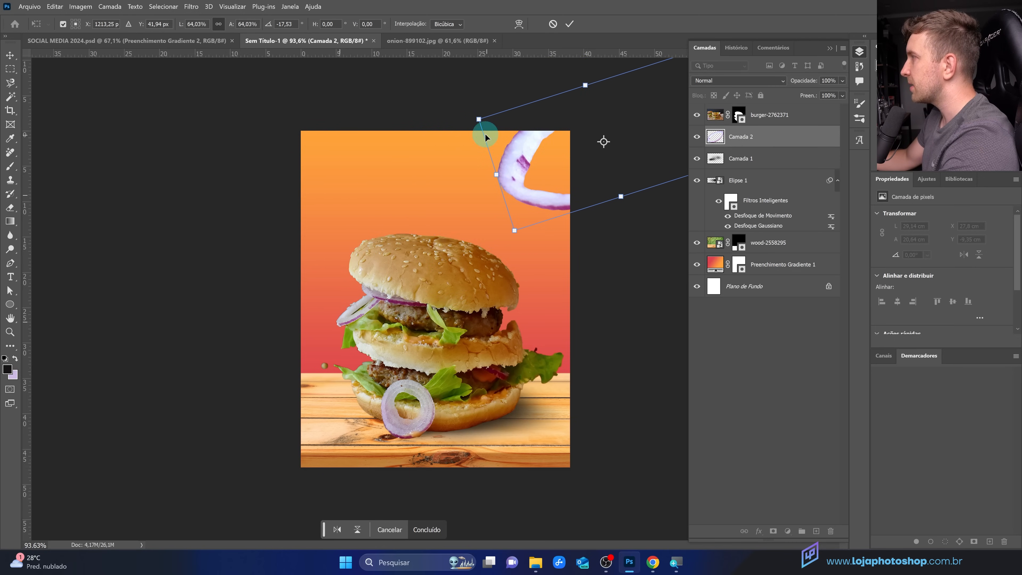
left_click_drag(476, 119, 497, 100)
left_click(569, 24)
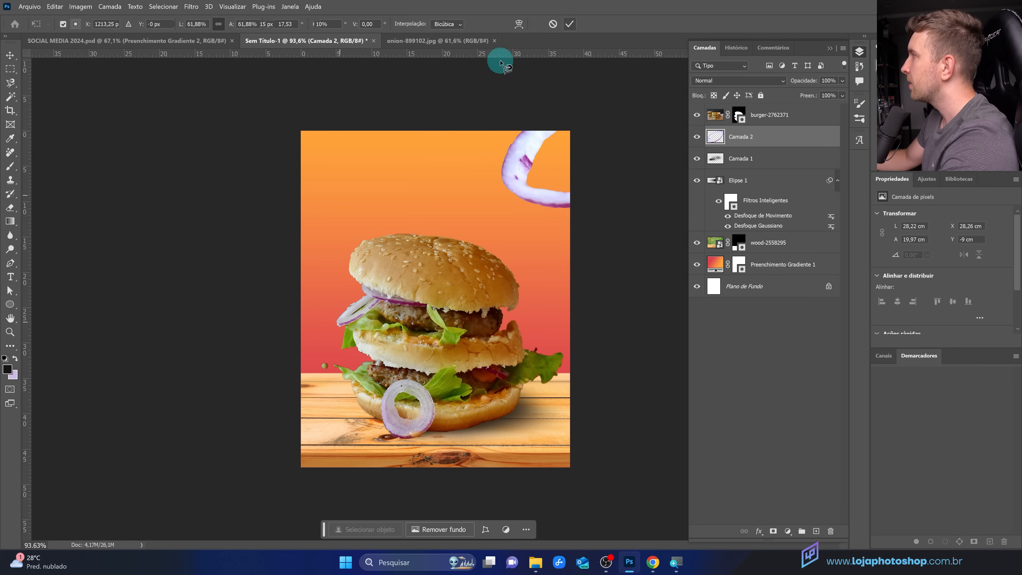
Step: Apply a Gaussian Blur with a radius of about 8,2 pixels to the onion ring on Camada 2
left_click(191, 6)
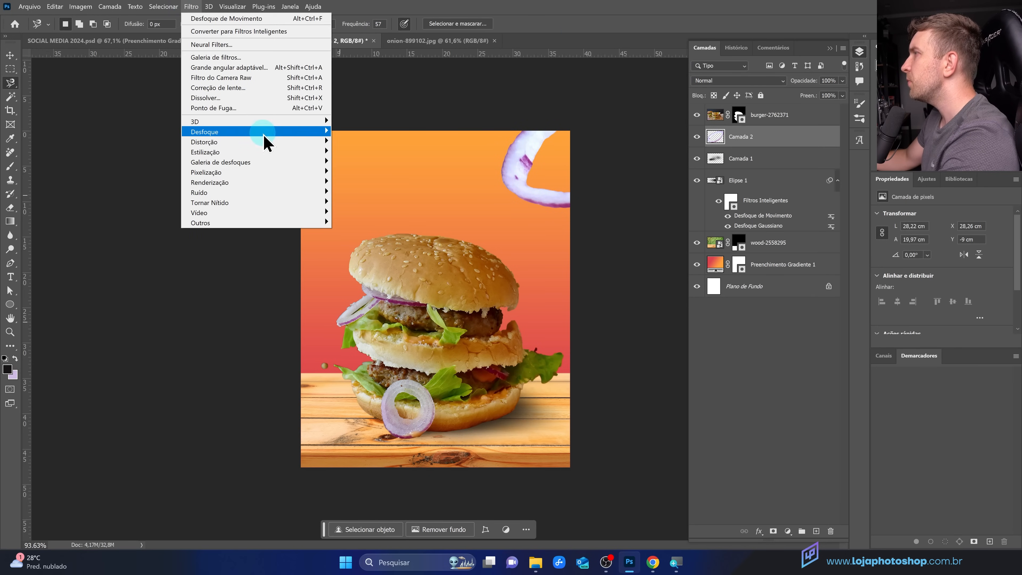
mouse_move(266, 137)
left_click(402, 192)
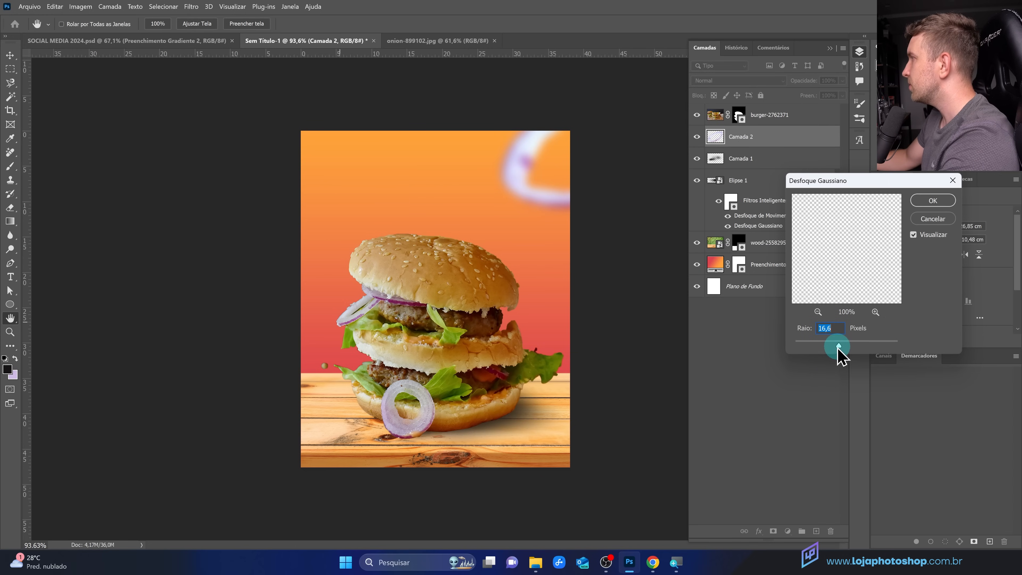
left_click_drag(838, 354, 831, 354)
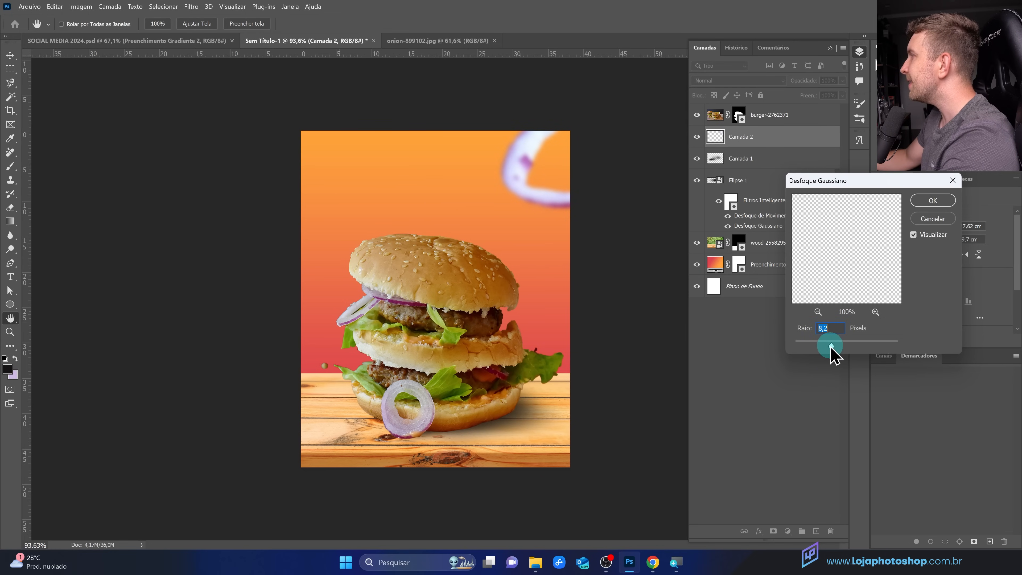
key("Return")
key("l")
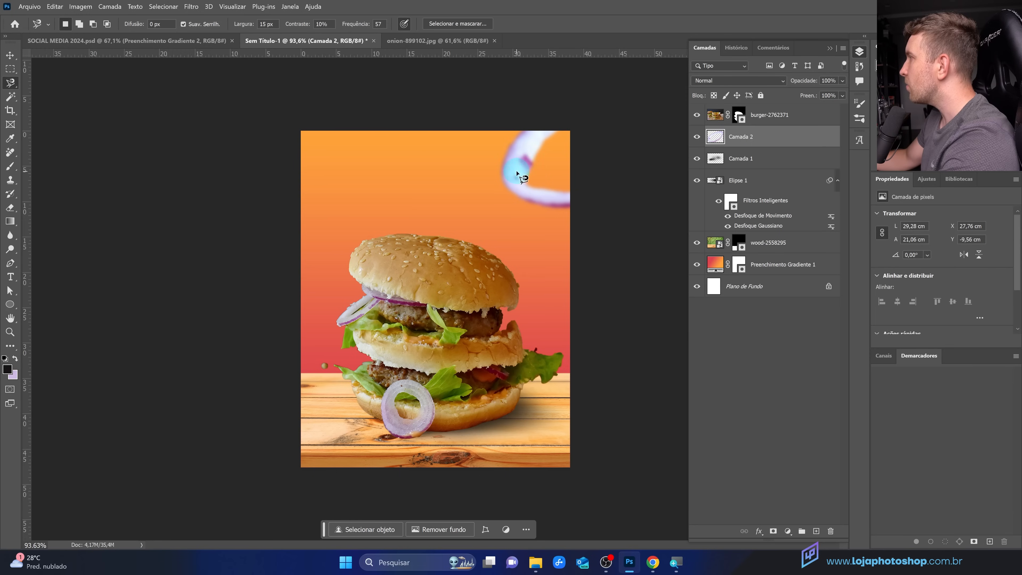
double_click(531, 158)
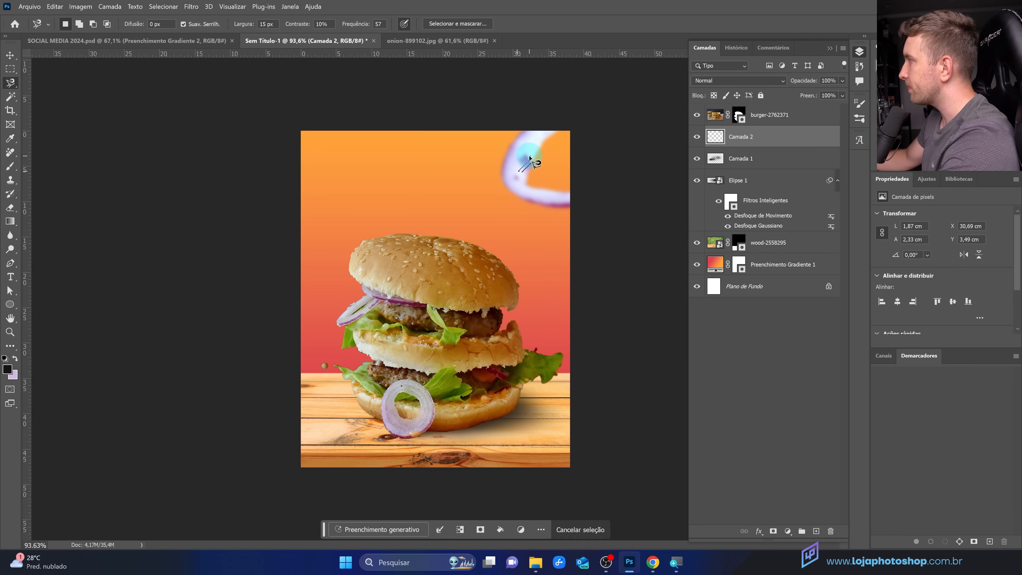
key("ctrl+d")
Step: Shift the blurred onion ring slightly outward, scale it to about 87,7%, and rotate it about -4,5°
key("v")
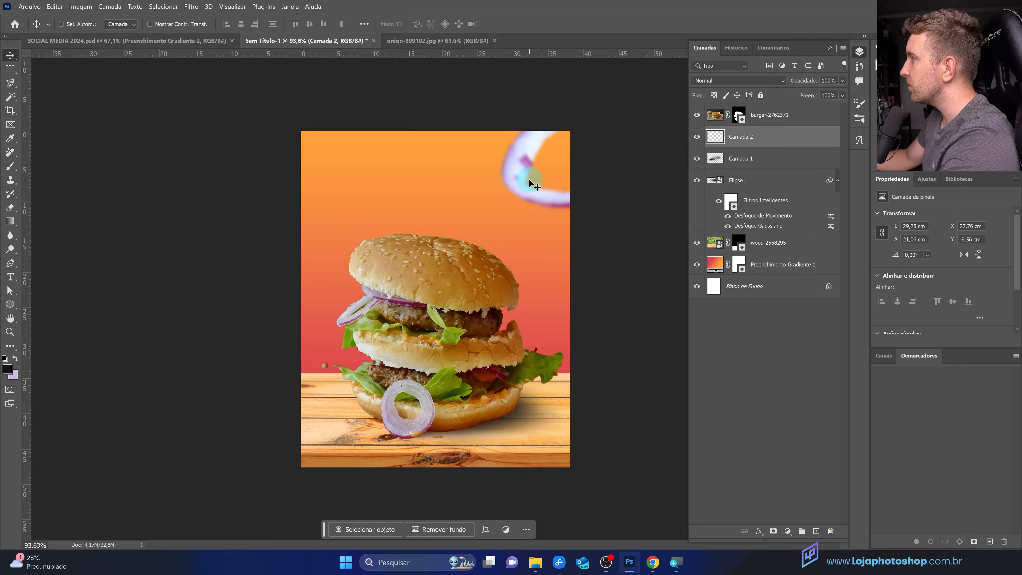
left_click_drag(529, 178, 538, 193)
key("ctrl+t")
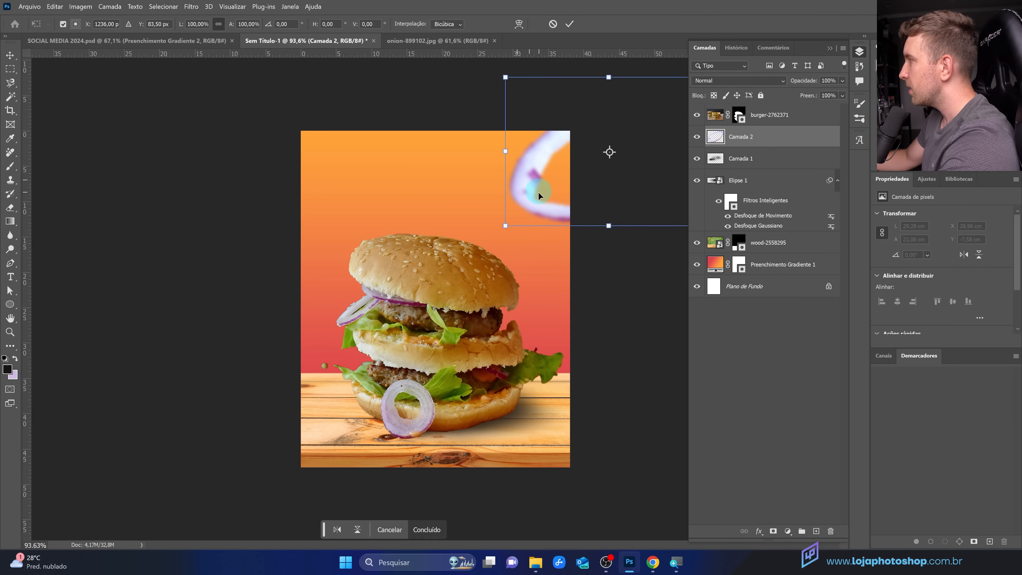
mouse_move(497, 231)
left_mouse_down()
mouse_move(506, 235)
mouse_move(522, 210)
mouse_move(507, 218)
left_mouse_up()
left_click(571, 24)
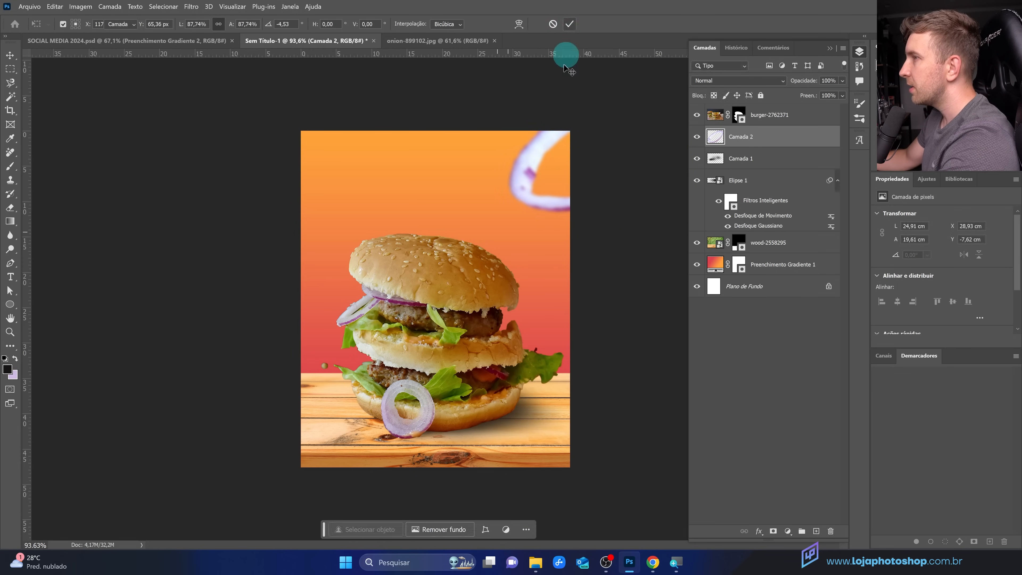
Step: Duplicate the blurred onion ring into the canvas's lower-left corner and rotate the copy so it runs partly off the wooden tabletop
left_click_drag(536, 180, 217, 518)
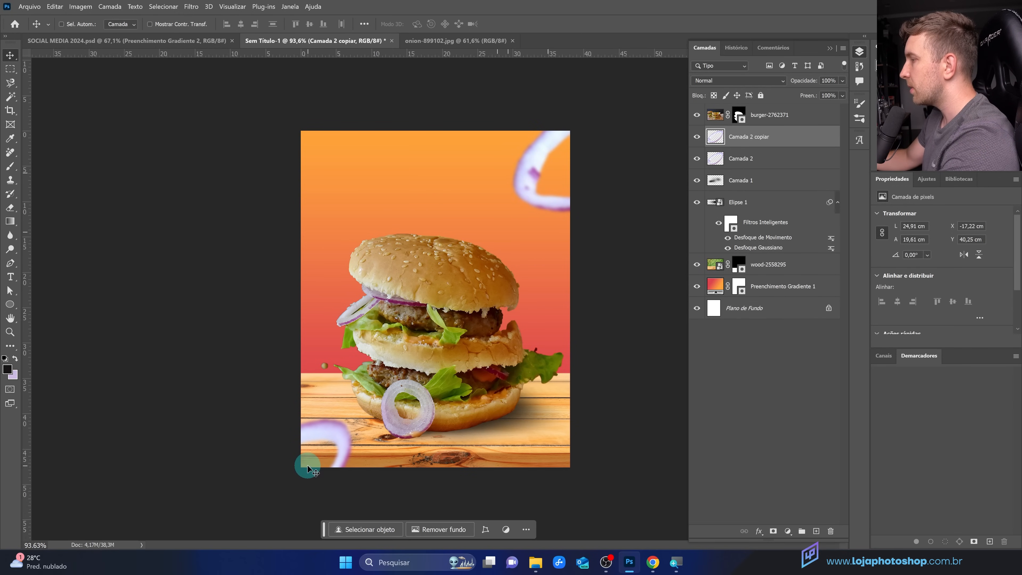
key("ctrl+t")
left_click_drag(380, 384, 336, 444)
left_click(569, 23)
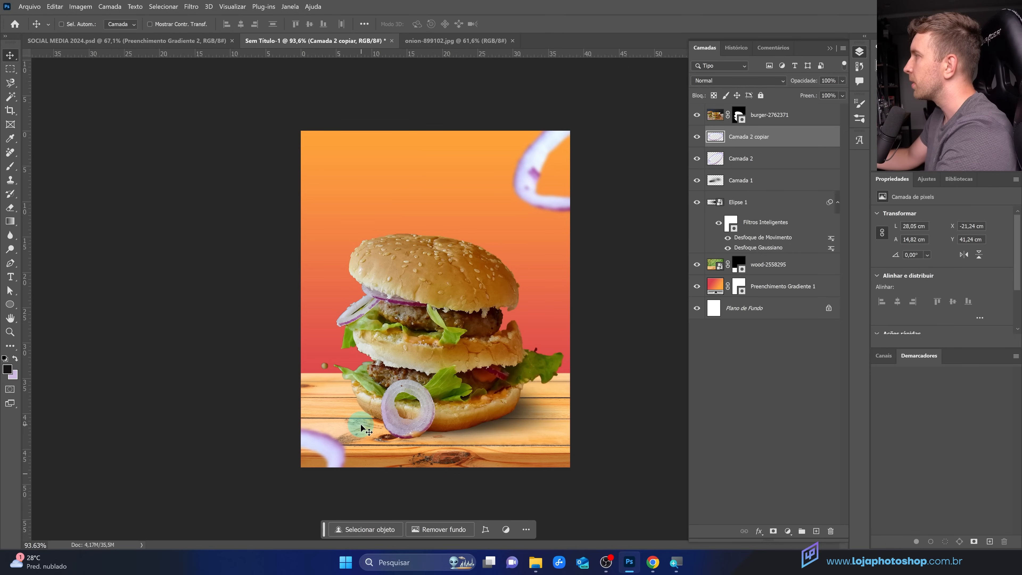
Step: Activate the Brush tool and target the layer mask of Preenchimento Gradiente 1
scroll(406, 153, "up", 4)
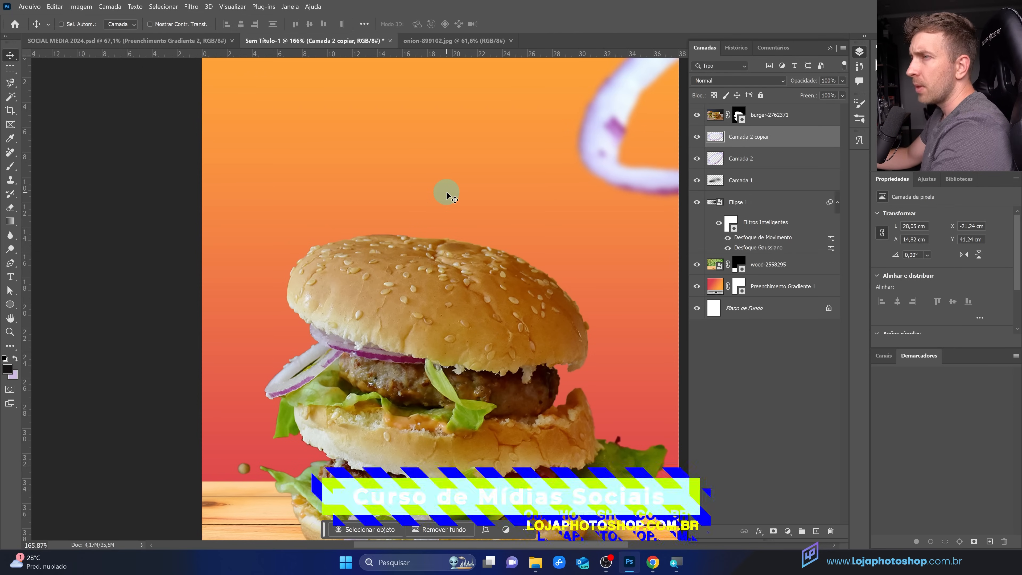
scroll(463, 244, "down", 5)
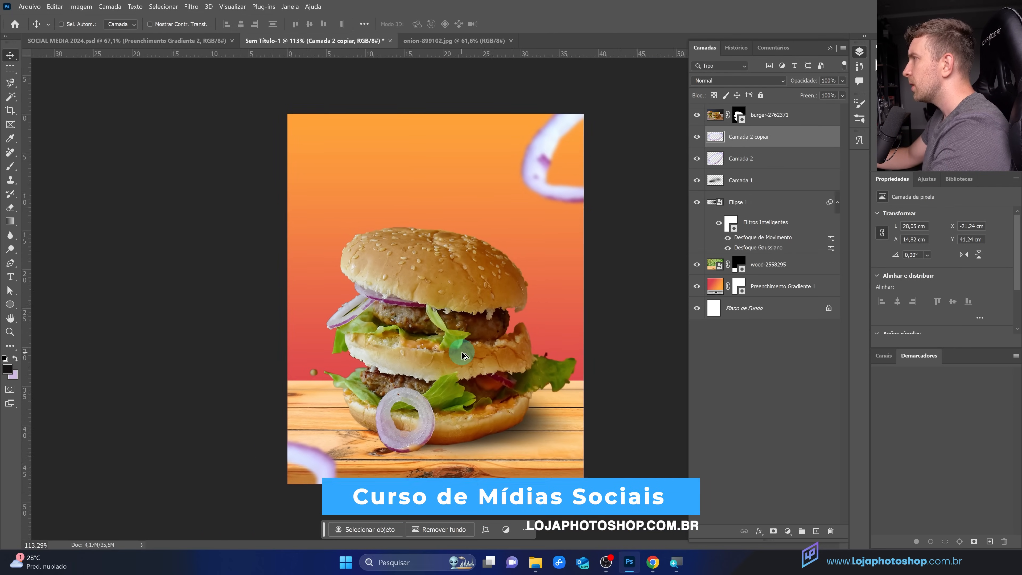
scroll(513, 160, "up", 4)
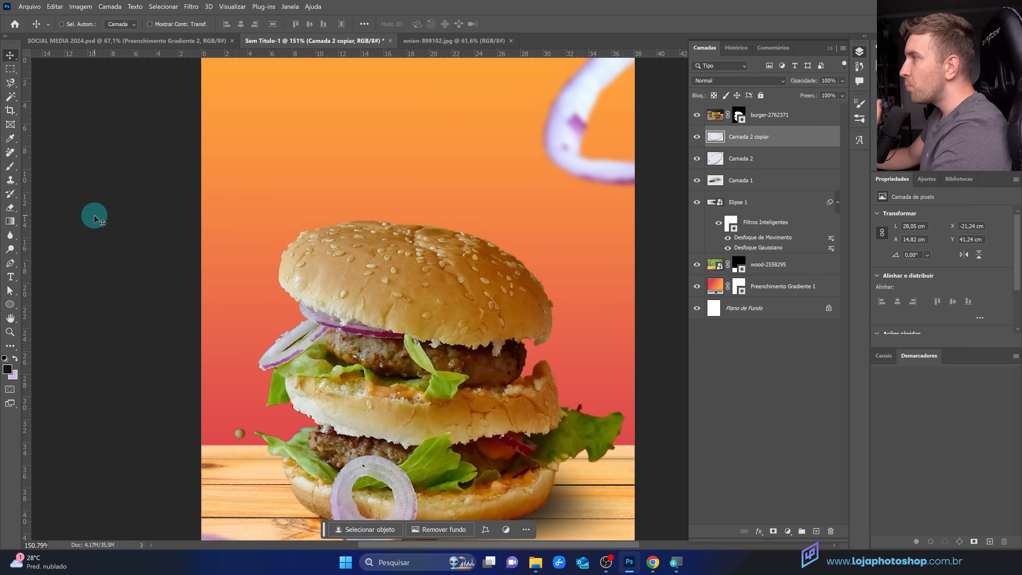
left_click(11, 168)
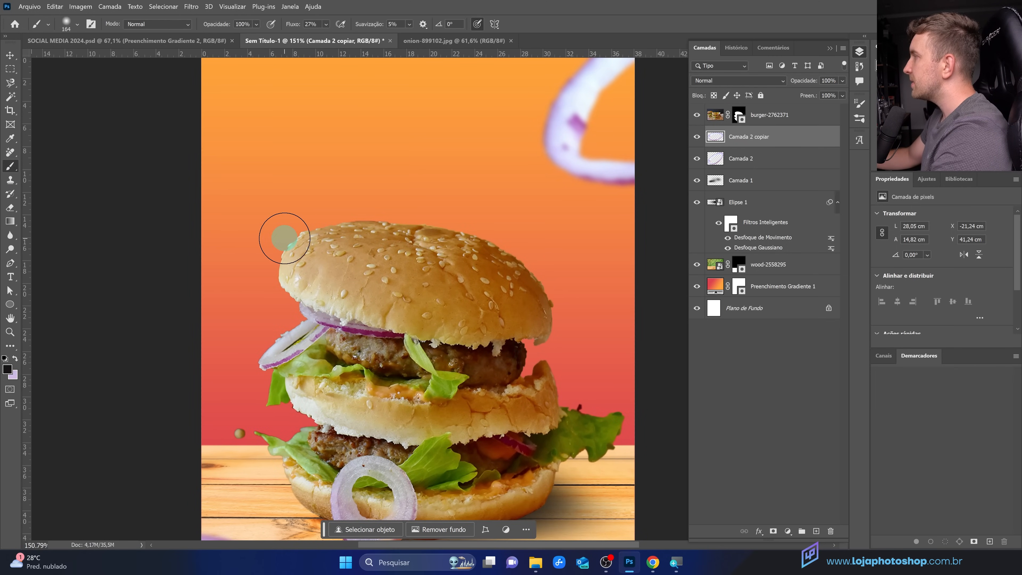
left_click(726, 288)
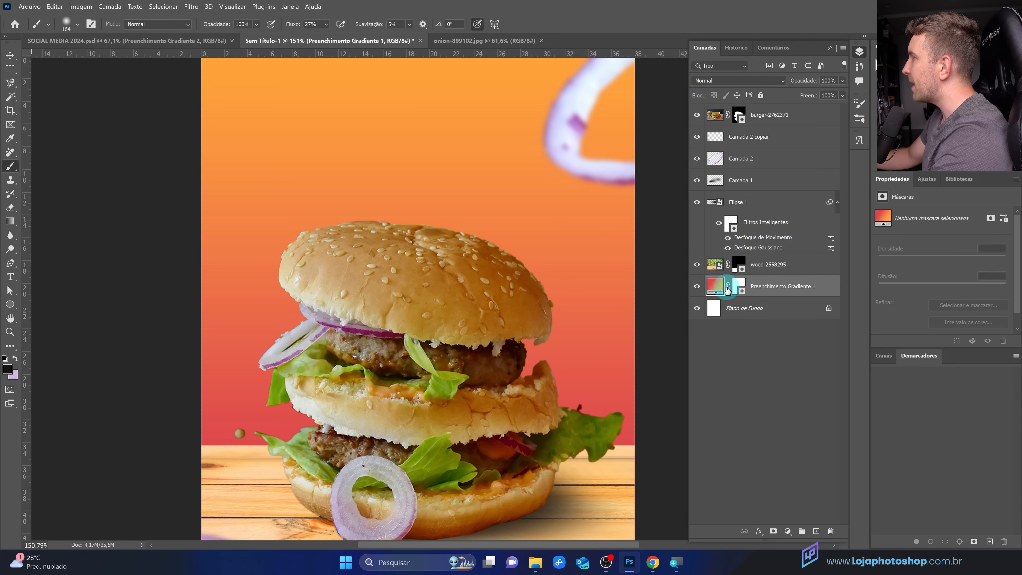
left_click(732, 288)
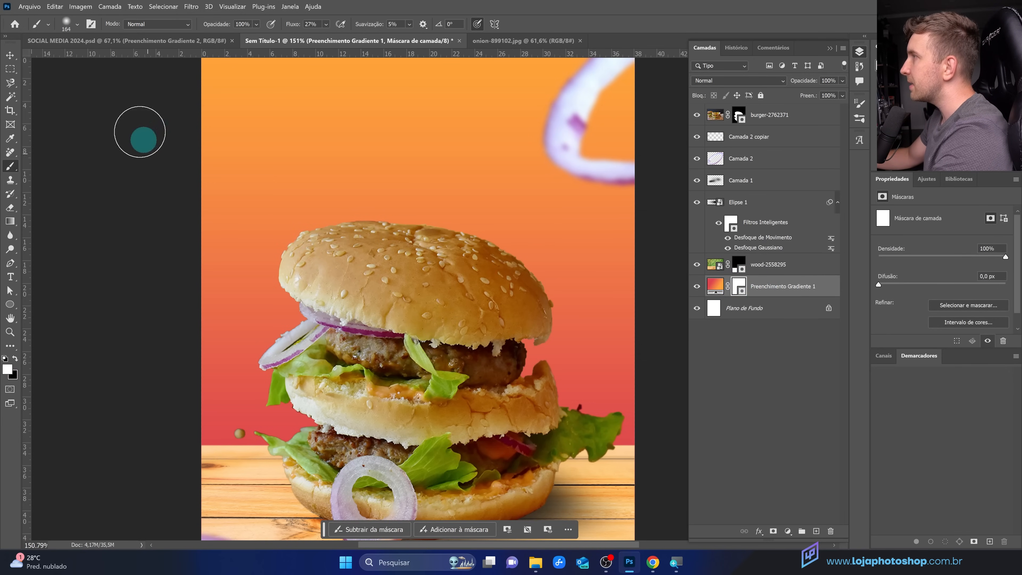
Step: Look through the torn-paper brush presets and check the brushes file in the SOCIAL MEDIA 2024 folder
left_click(66, 24)
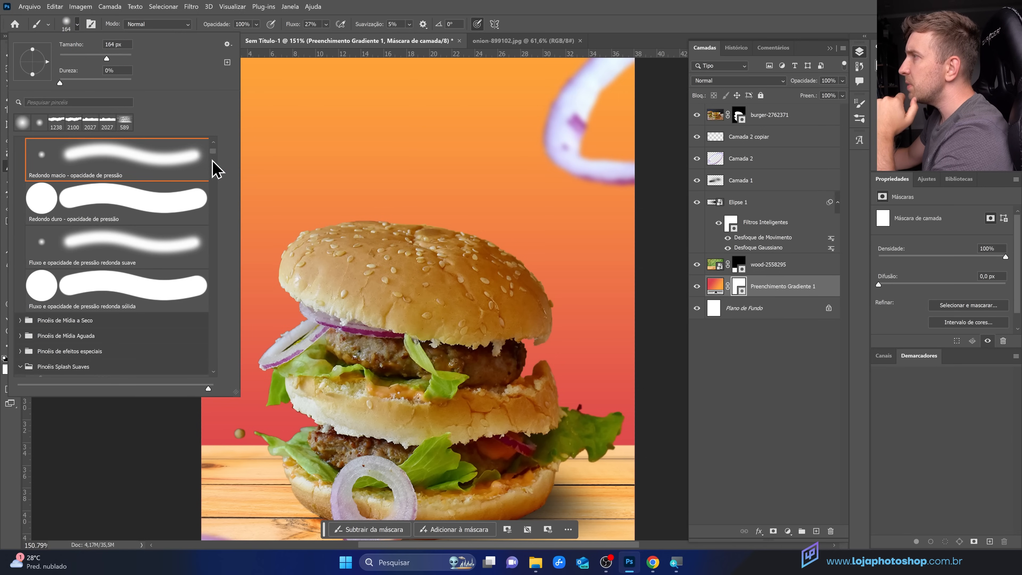
left_click_drag(212, 161, 208, 259)
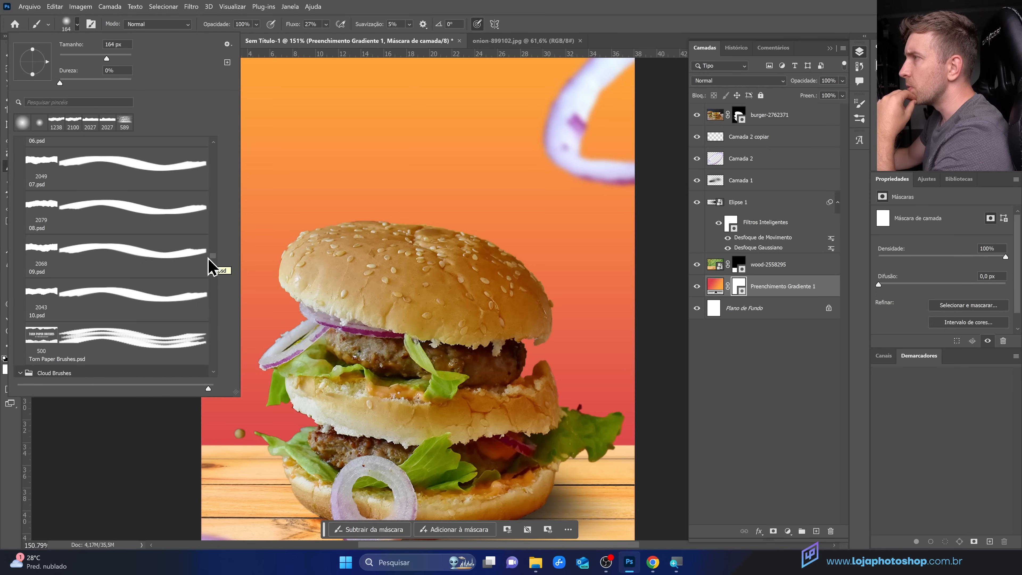
left_click_drag(209, 262, 210, 253)
left_click(80, 227)
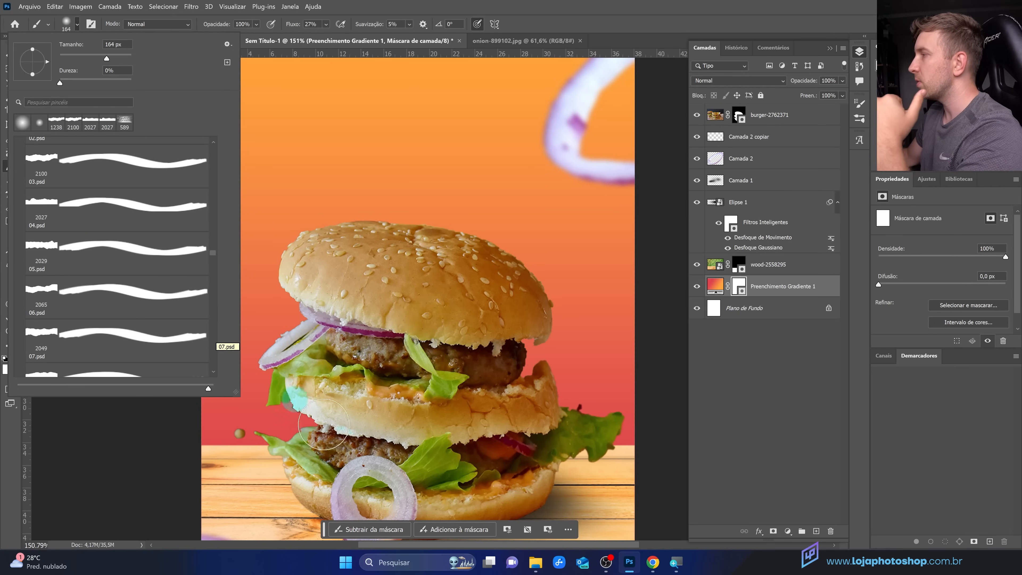
left_click(537, 562)
left_click(430, 367)
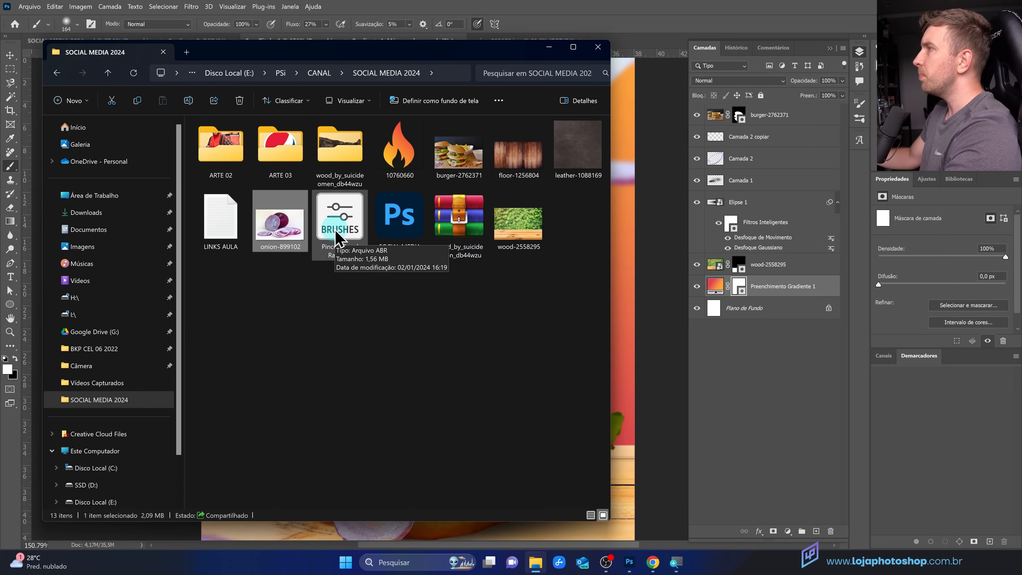
Step: Choose the 07.psd torn-paper brush at 2049 px for painting on the gradient layer's mask
left_click(73, 25)
left_click(72, 27)
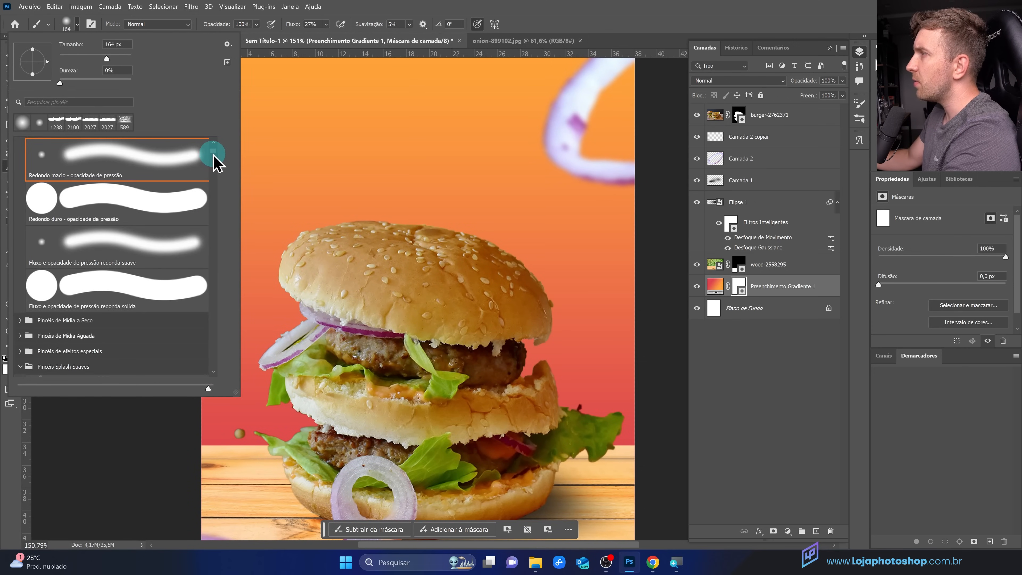
left_click_drag(213, 155, 219, 310)
scroll(218, 311, "up", 5)
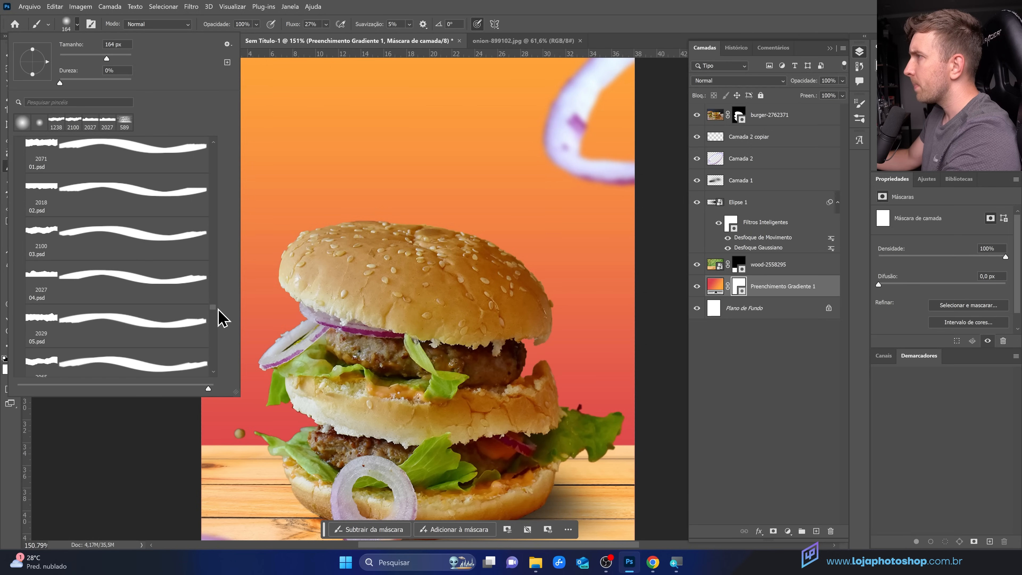
scroll(221, 318, "down", 2)
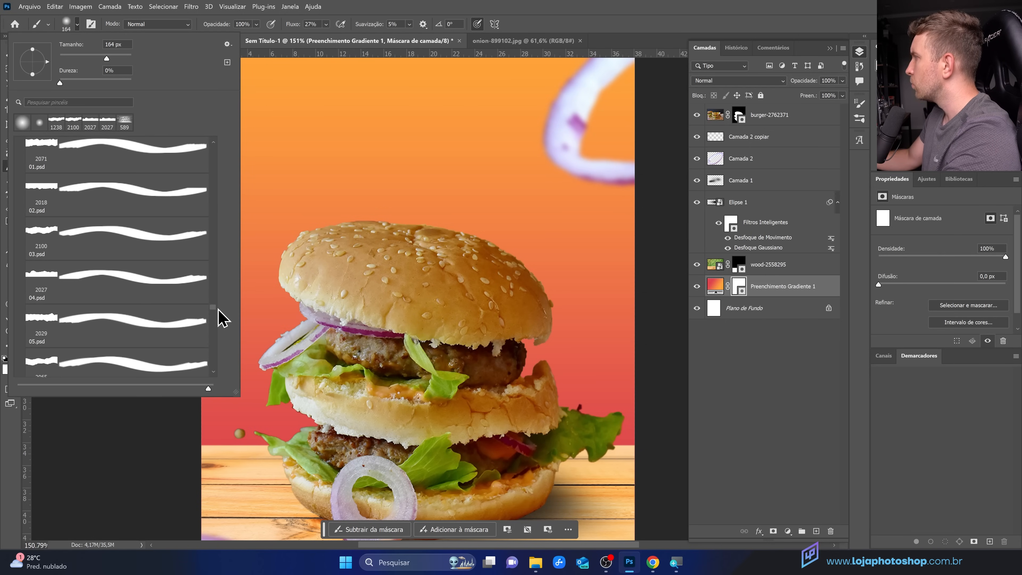
scroll(221, 318, "down", 3)
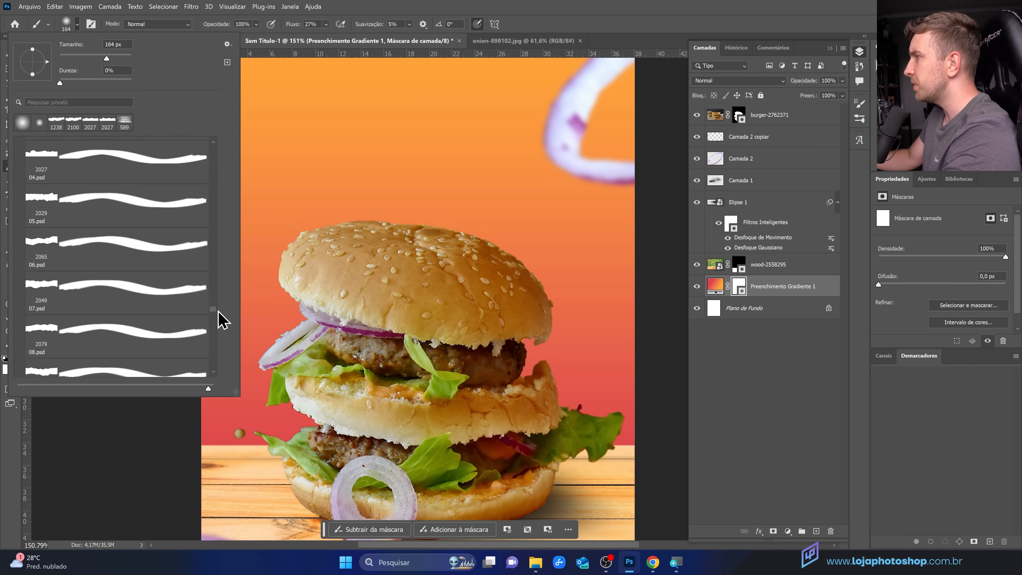
left_click(161, 286)
left_click(485, 24)
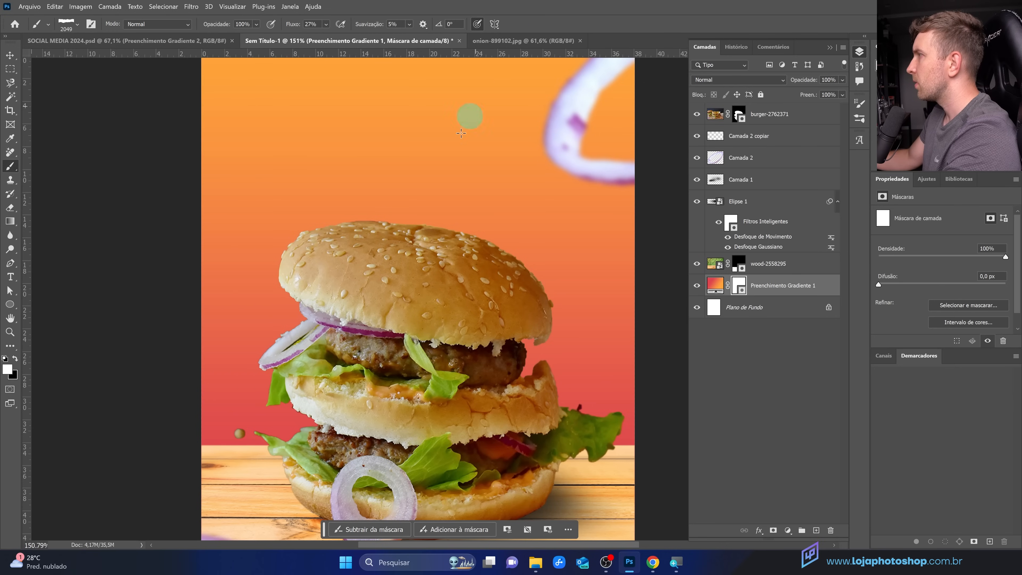
Step: Try a black torn-paper stamp at 27% flow across the gradient mask above the burger, and undo it
scroll(415, 258, "down", 4)
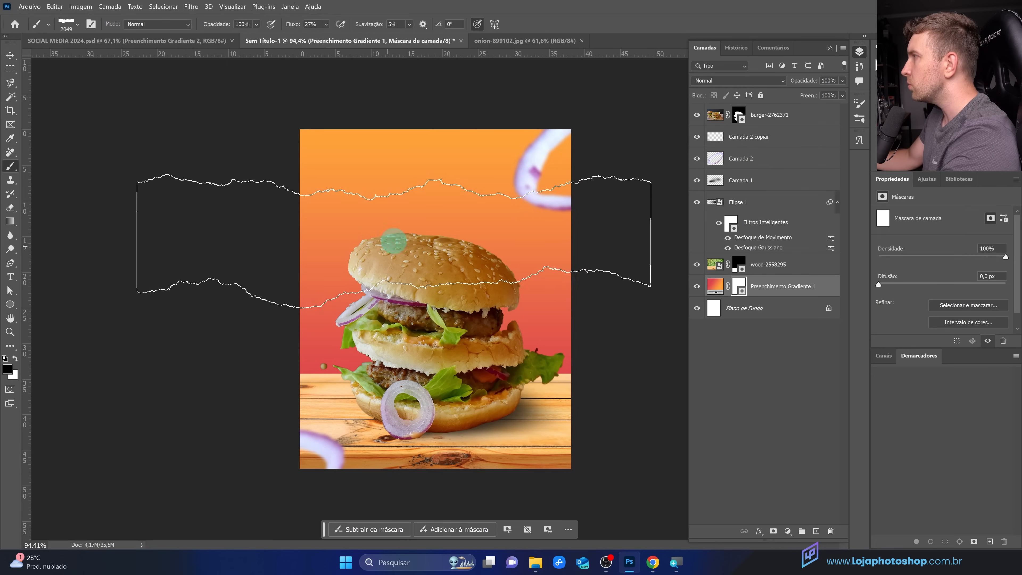
left_click(467, 215)
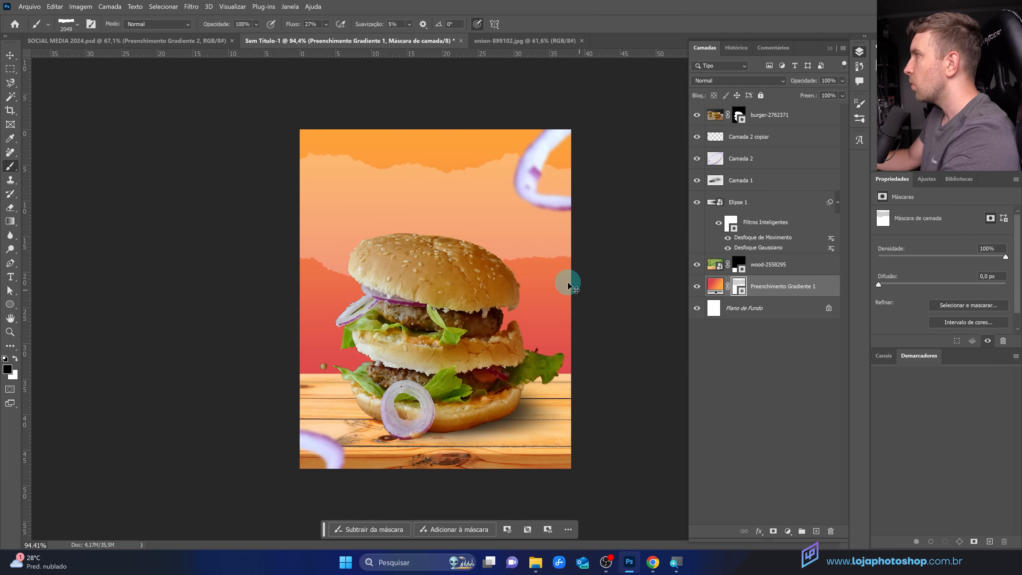
key("ctrl+z")
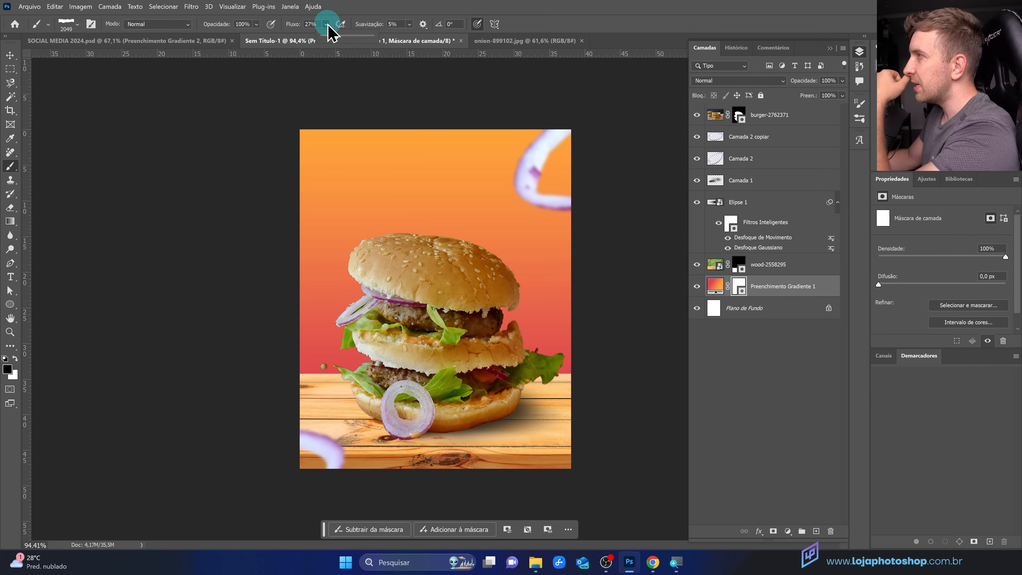
Step: Set the brush flow to 100% and try one black torn-paper stamp on the gradient mask, undoing the stamp
left_click_drag(335, 40, 536, 25)
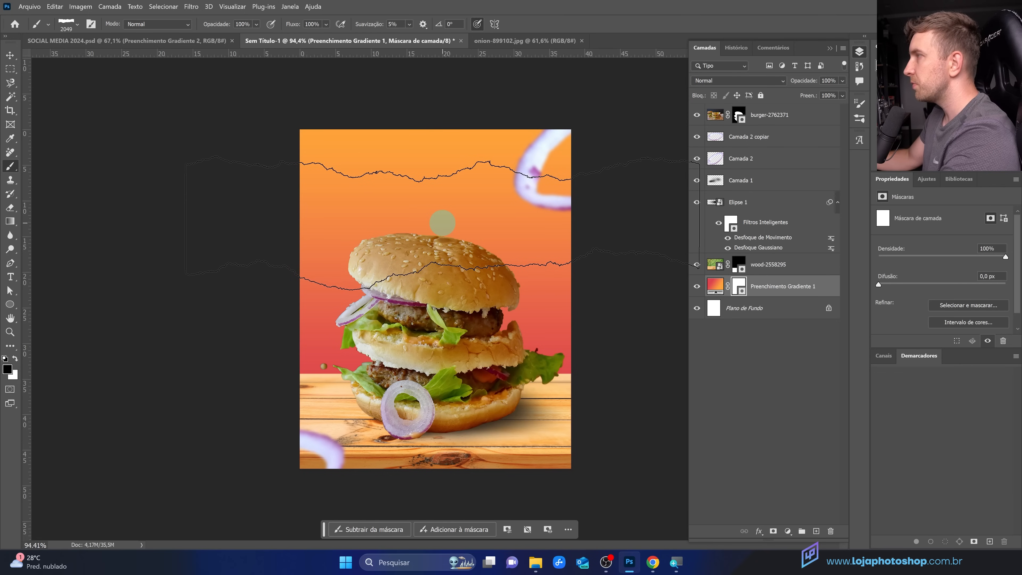
left_click(441, 217)
key("ctrl+z")
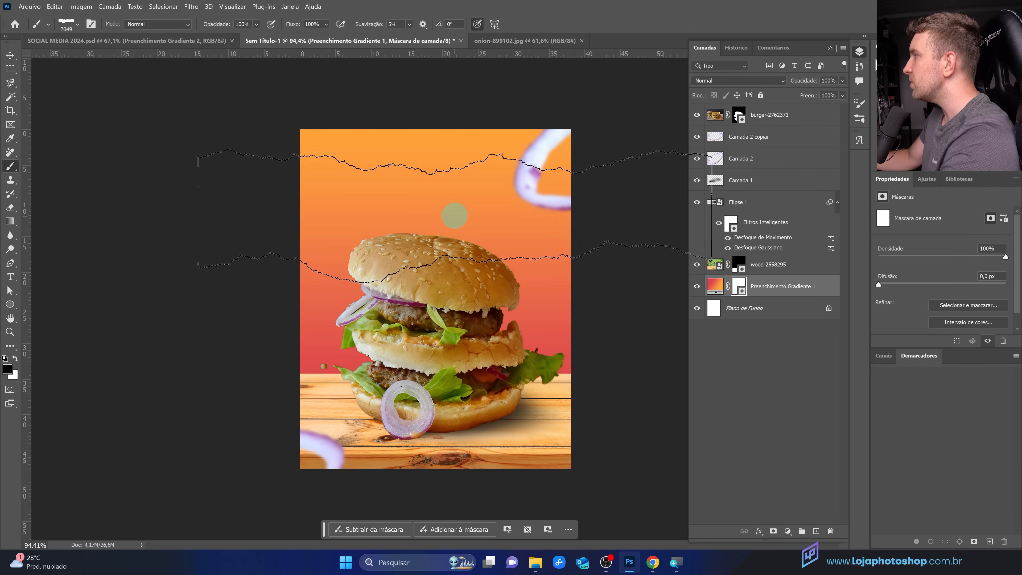
Step: Try two black torn-paper stamps on the gradient layer's mask above the burger, undoing each one
left_click(454, 216)
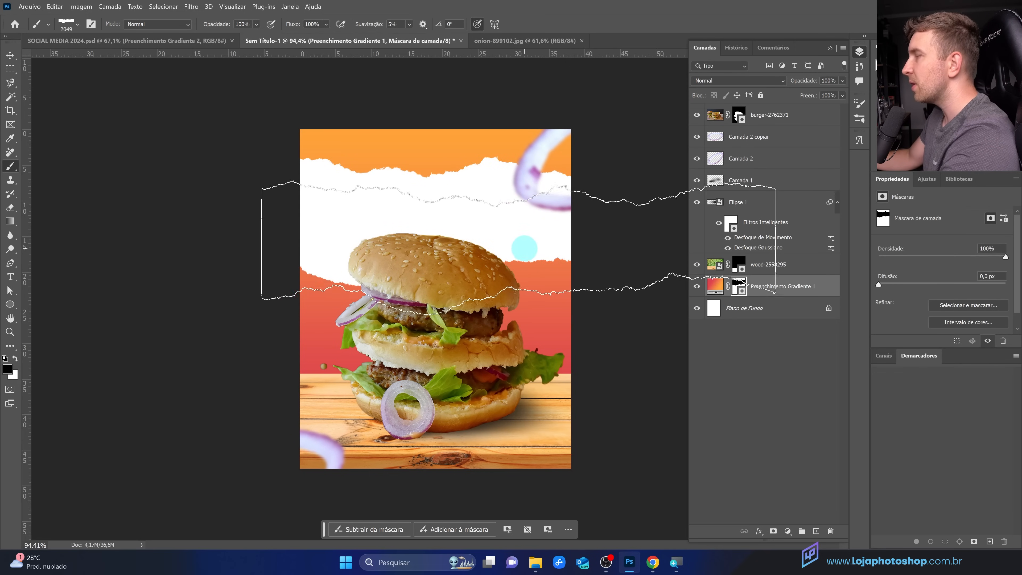
scroll(436, 299, "up", 2)
key("ctrl+z")
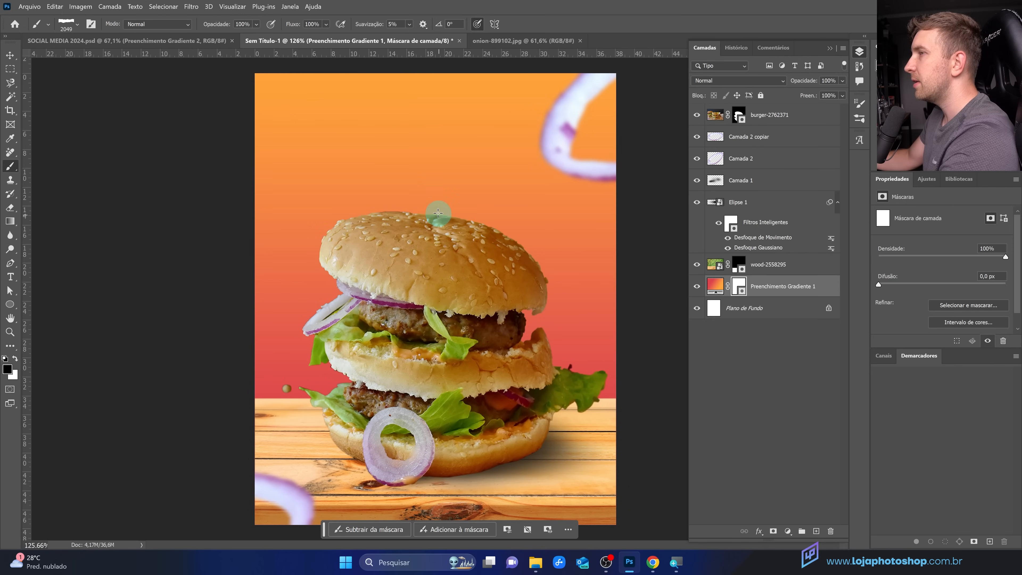
left_click(416, 191)
scroll(493, 281, "down", 2)
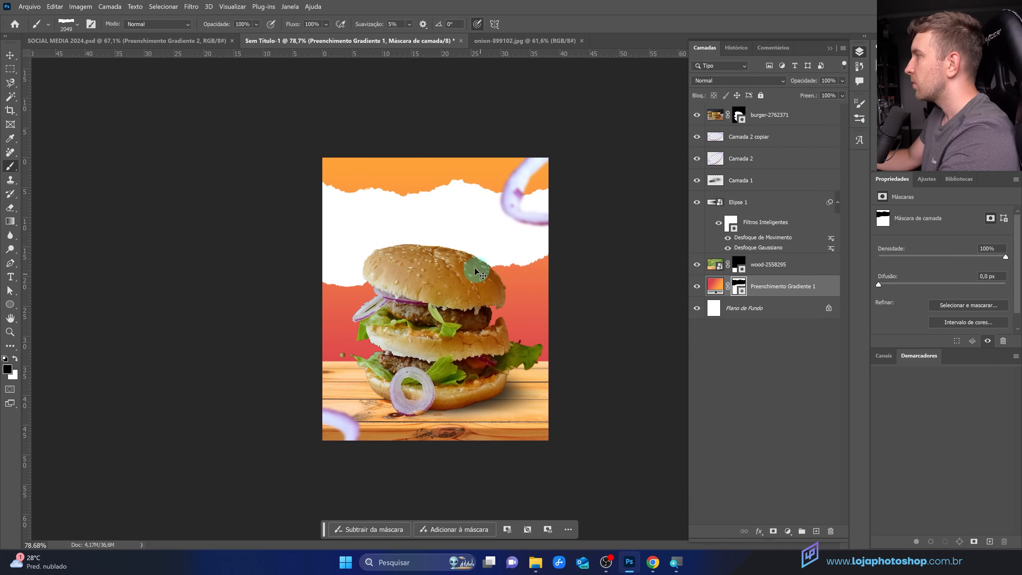
key("ctrl+z")
Step: Stamp a torn-paper band out of the gradient layer's mask, spanning the canvas width just above and behind the burger's top bun
left_click(428, 220)
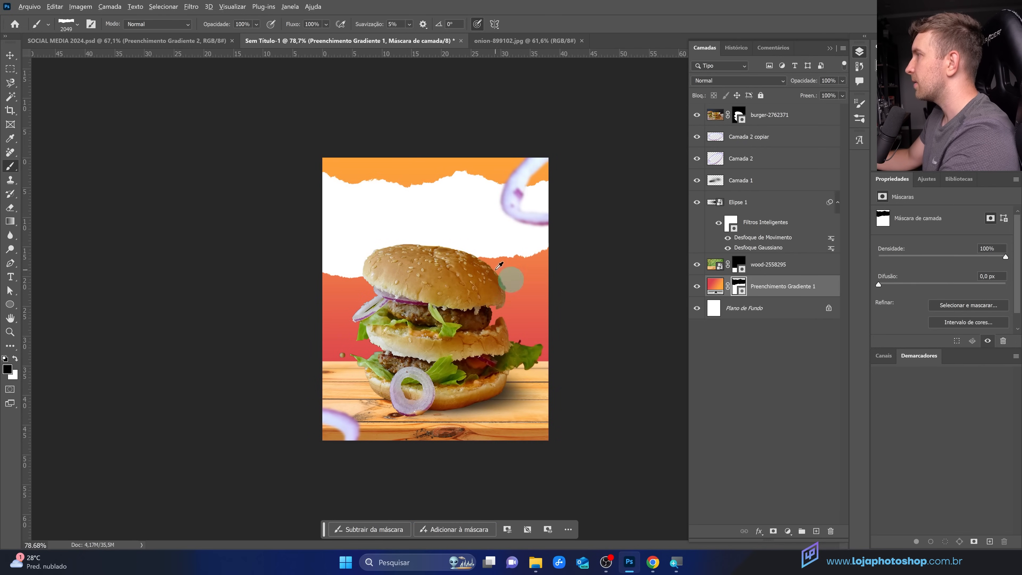
scroll(435, 301, "up", 2)
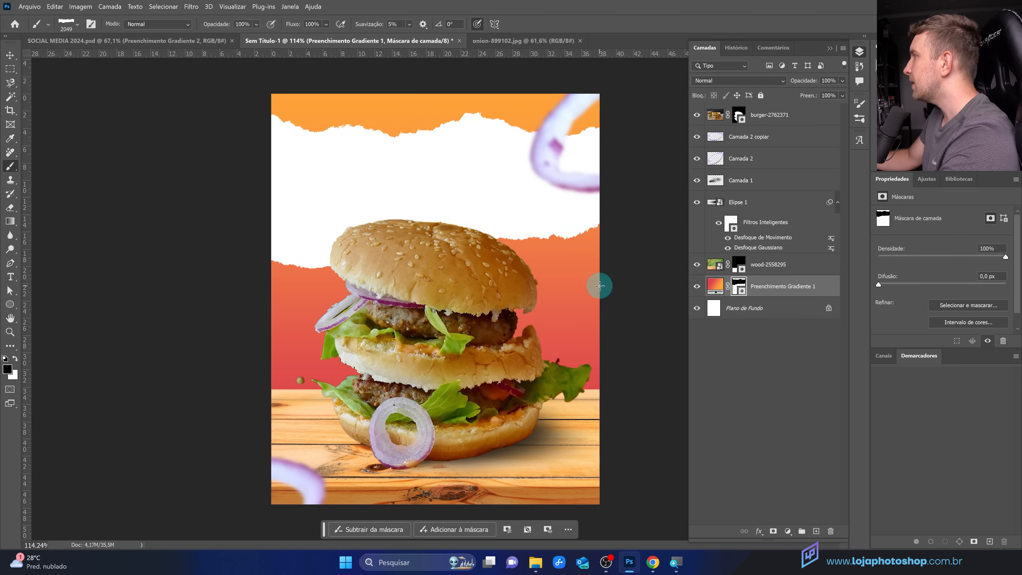
left_click(739, 290)
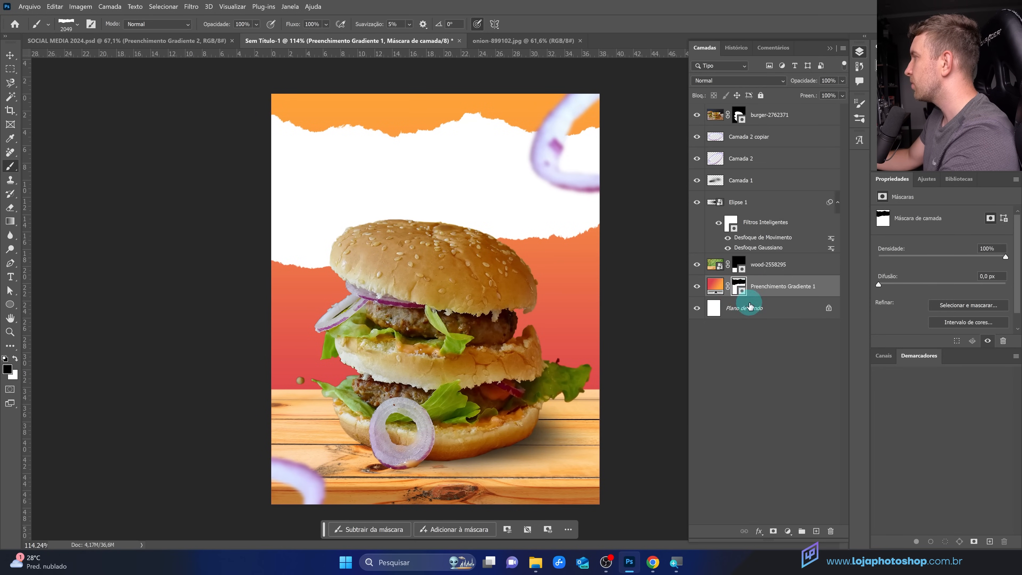
Step: Add a new layer directly above the background layer and set the brush's foreground colour to dark brown 35281f
left_click(746, 315)
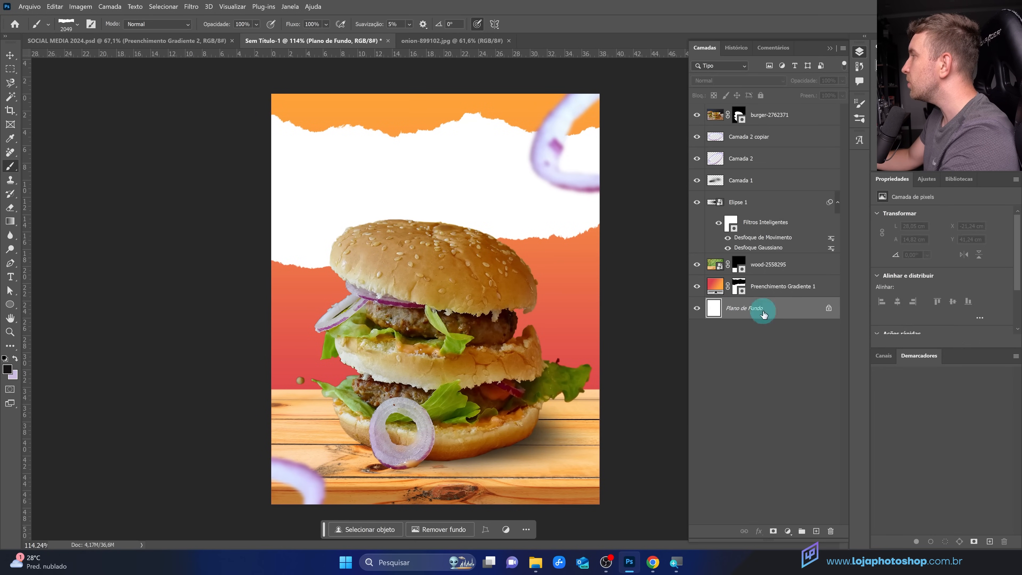
left_click(816, 531)
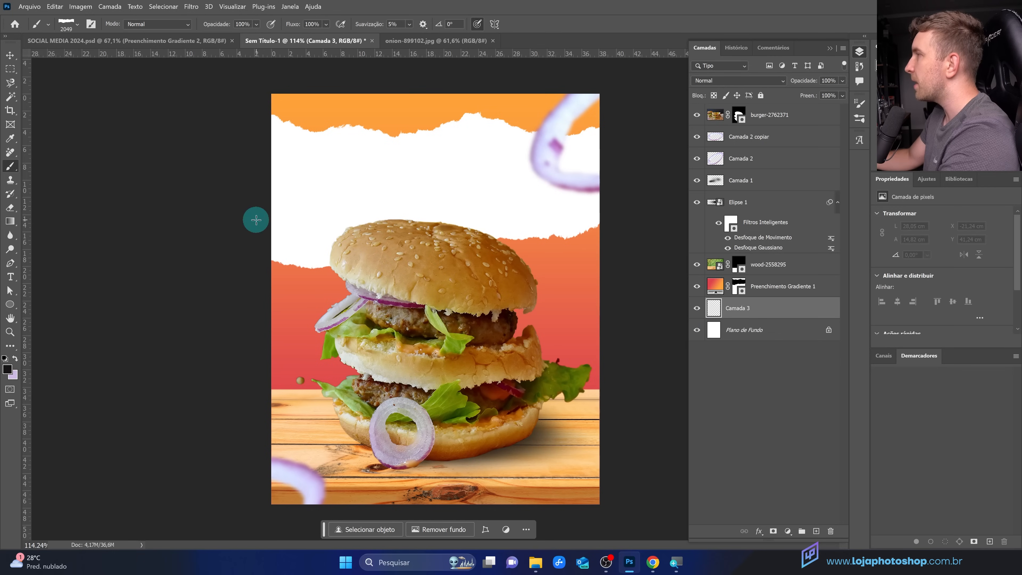
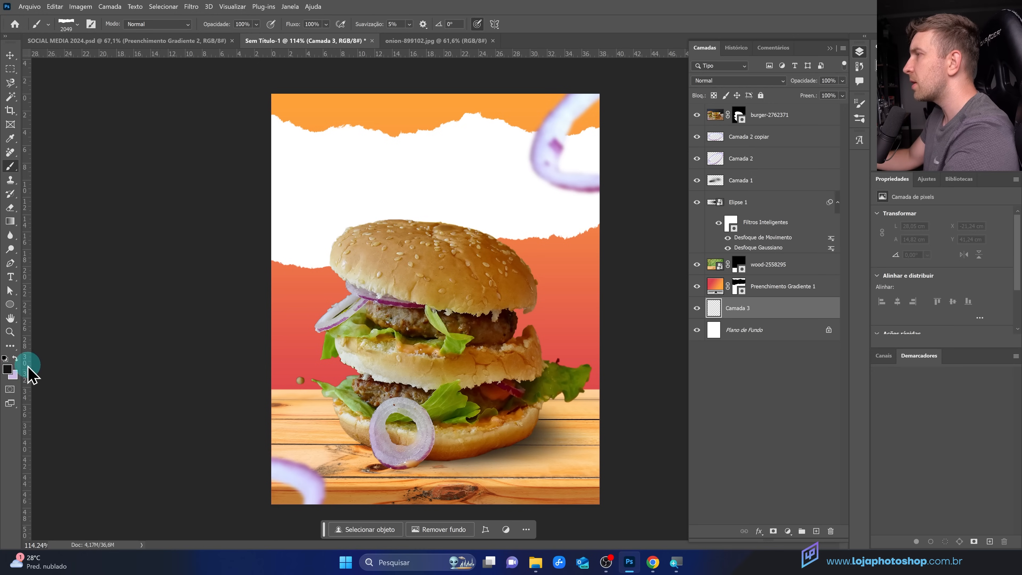
left_click(8, 372)
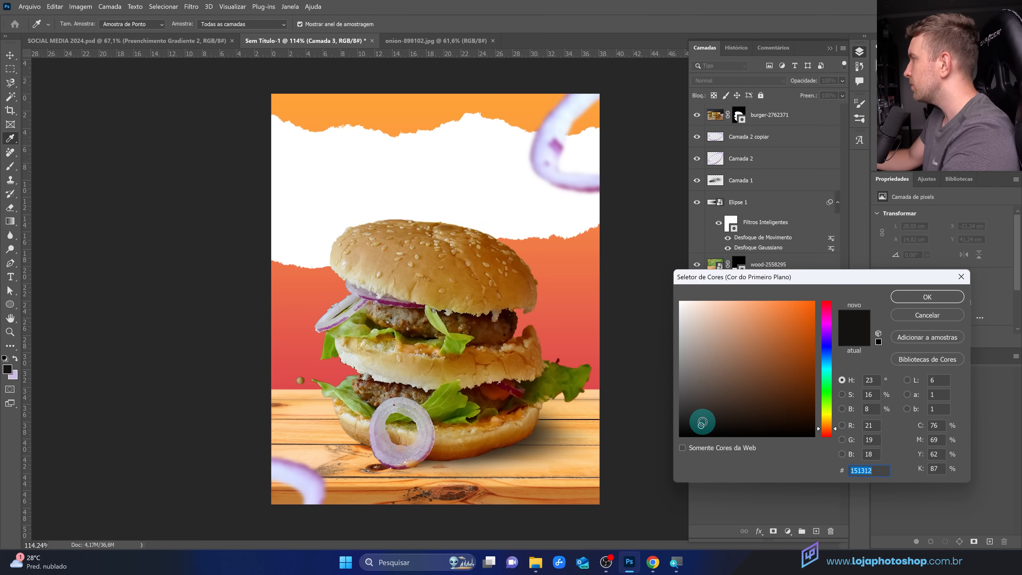
left_click(711, 417)
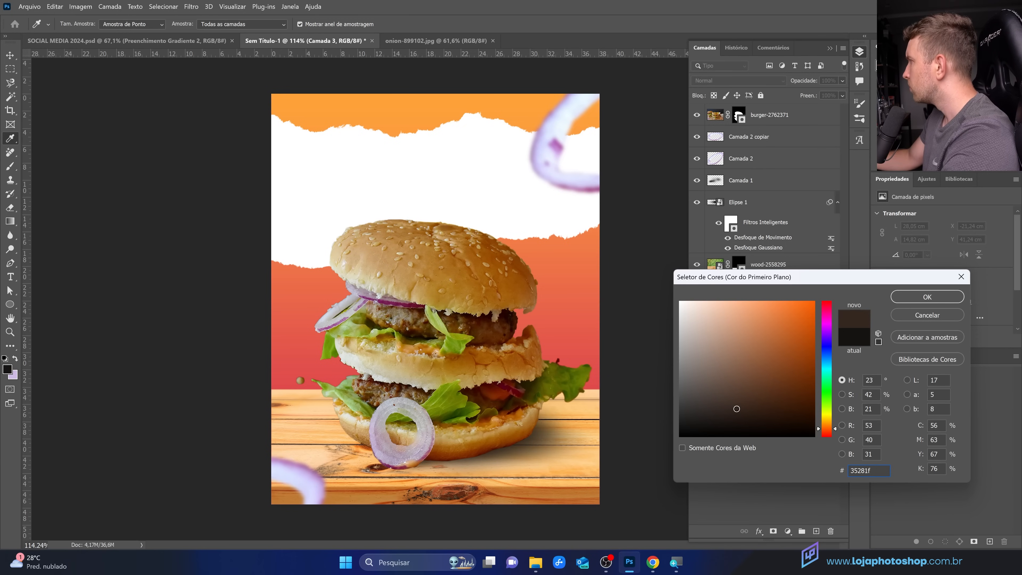
left_click(927, 297)
key("b")
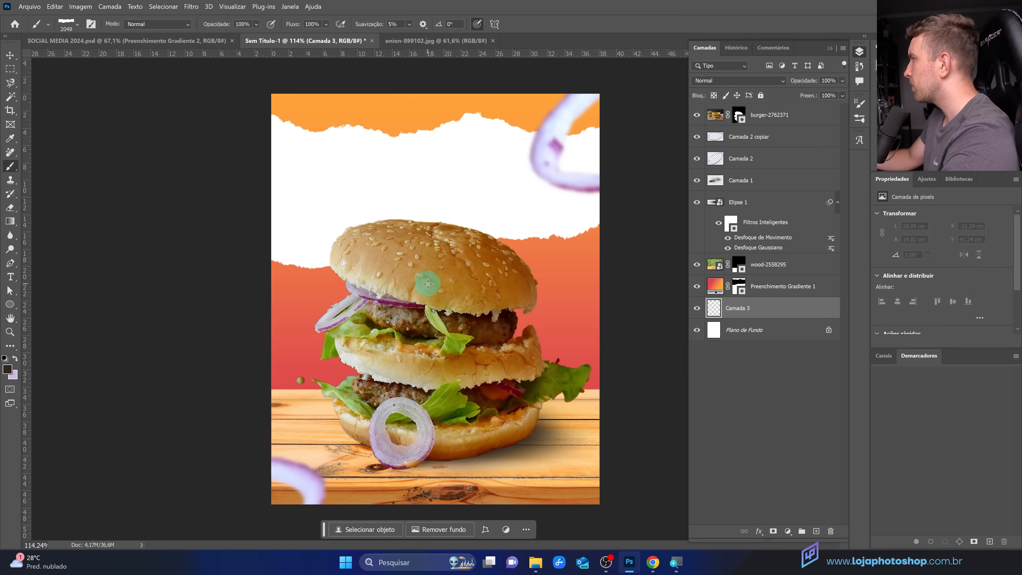
Step: Resize the torn-paper brush to 1441 px and stamp dark brown behind the lower and upper edges of the white torn band
mouse_move(443, 297)
left_mouse_down()
mouse_move(280, 309)
mouse_move(222, 297)
left_mouse_up()
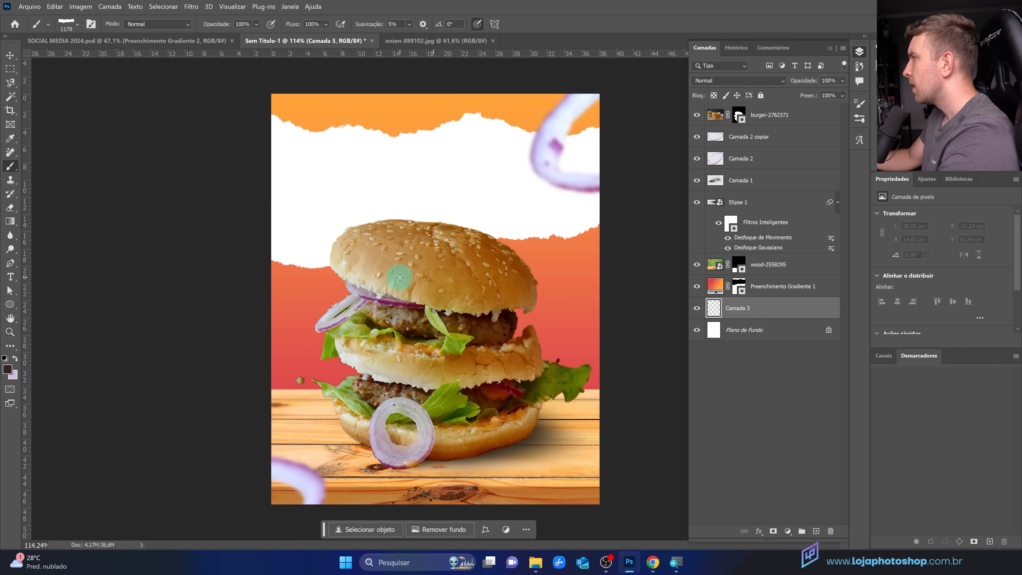
mouse_move(463, 284)
left_mouse_down()
mouse_move(407, 283)
mouse_move(538, 262)
left_mouse_up()
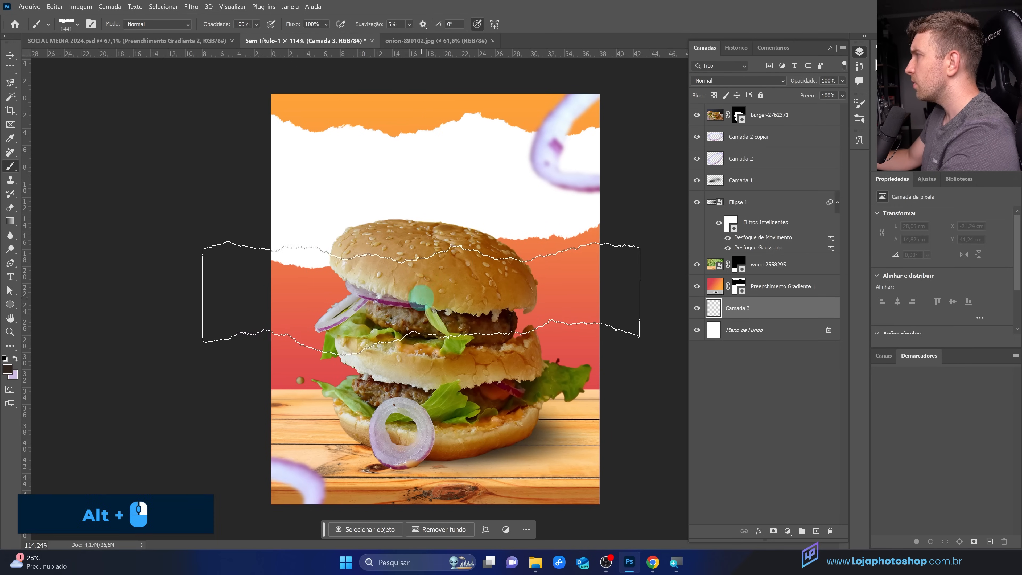
left_click(375, 301)
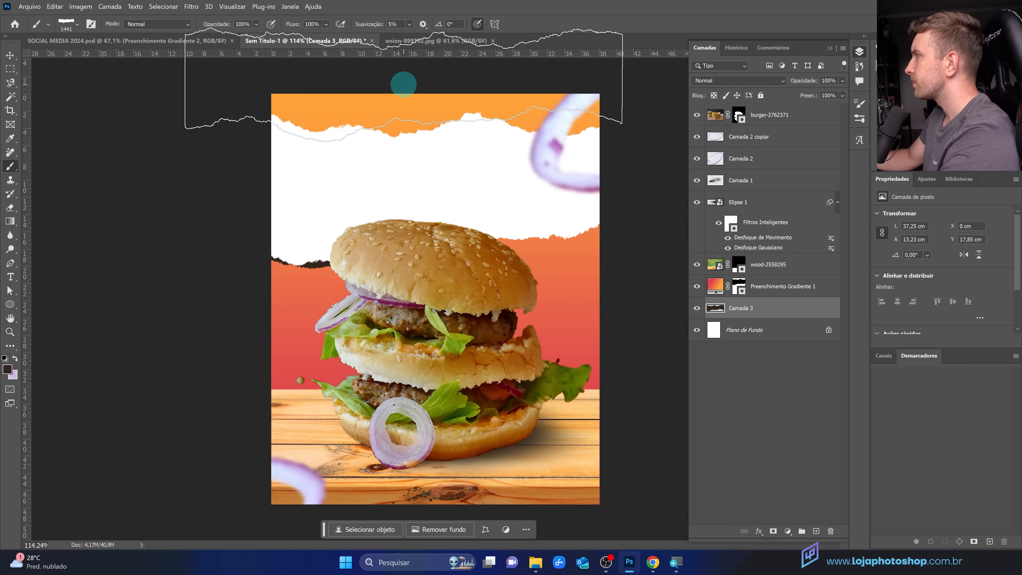
left_click(417, 72)
key("ctrl+z")
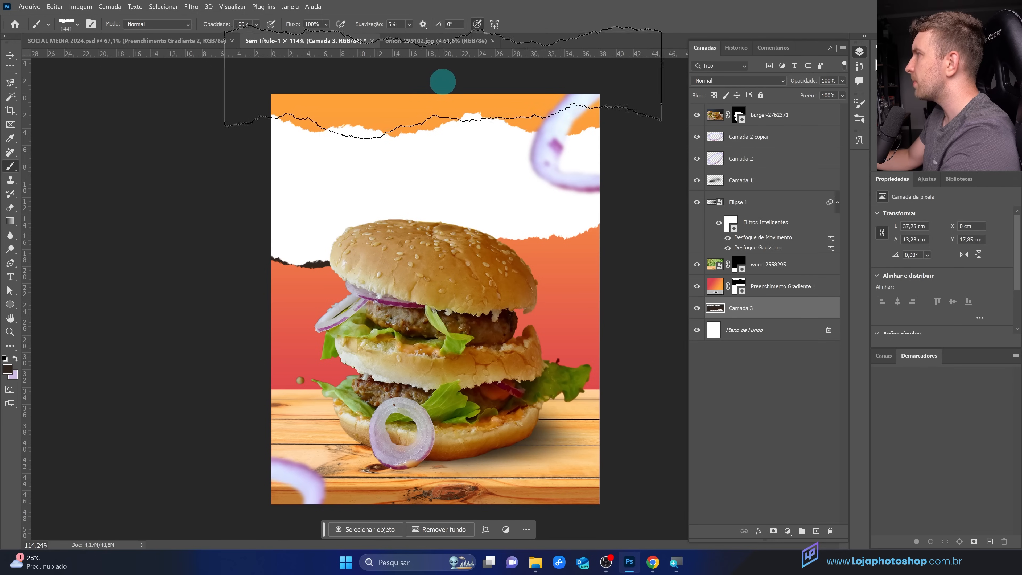
left_click(381, 72)
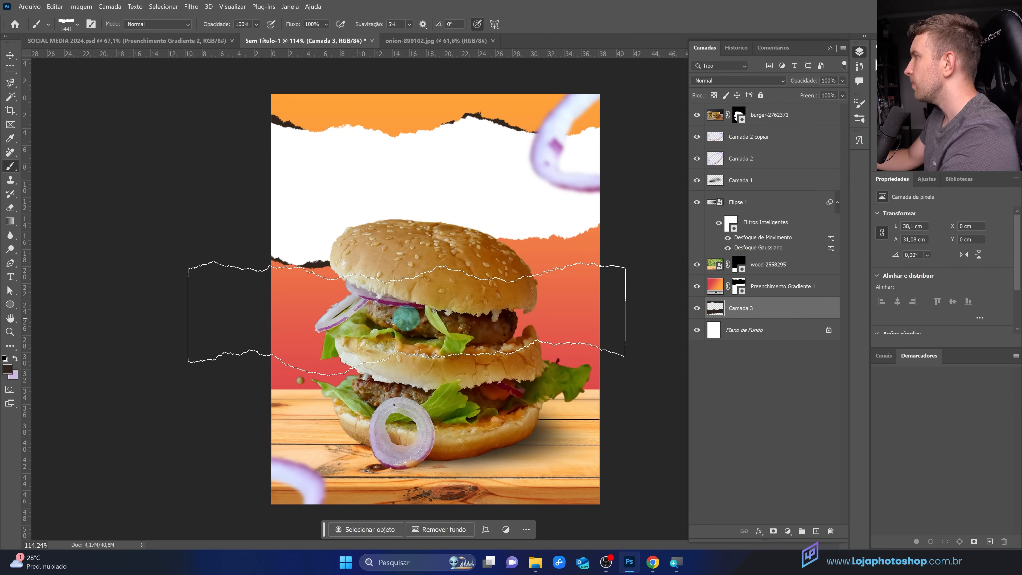
Step: Stamp dark brown behind the torn band's right end, with the brush angled 13° for the lower edge and -24° for the upper edge
right_click(449, 223)
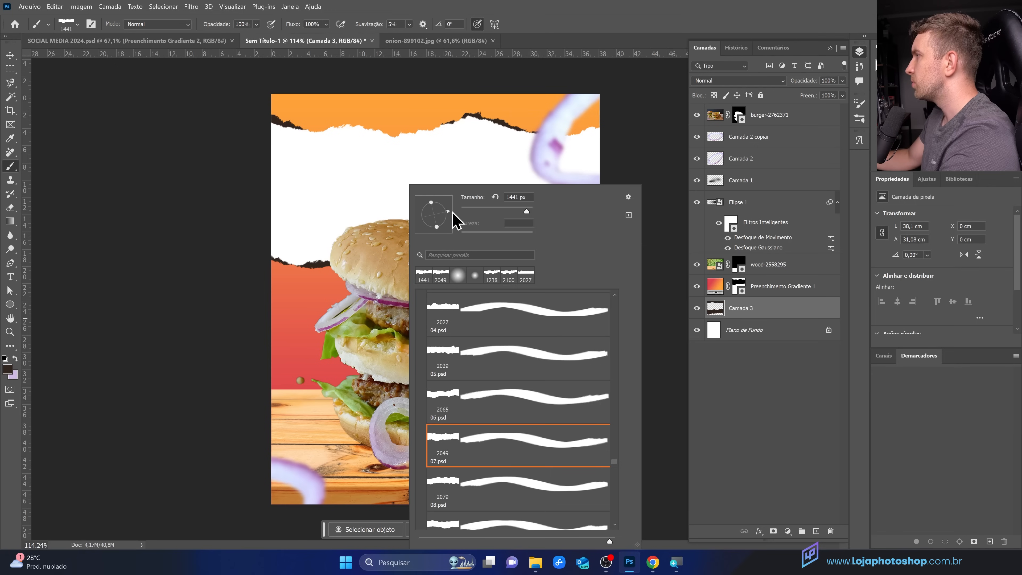
left_click(388, 362)
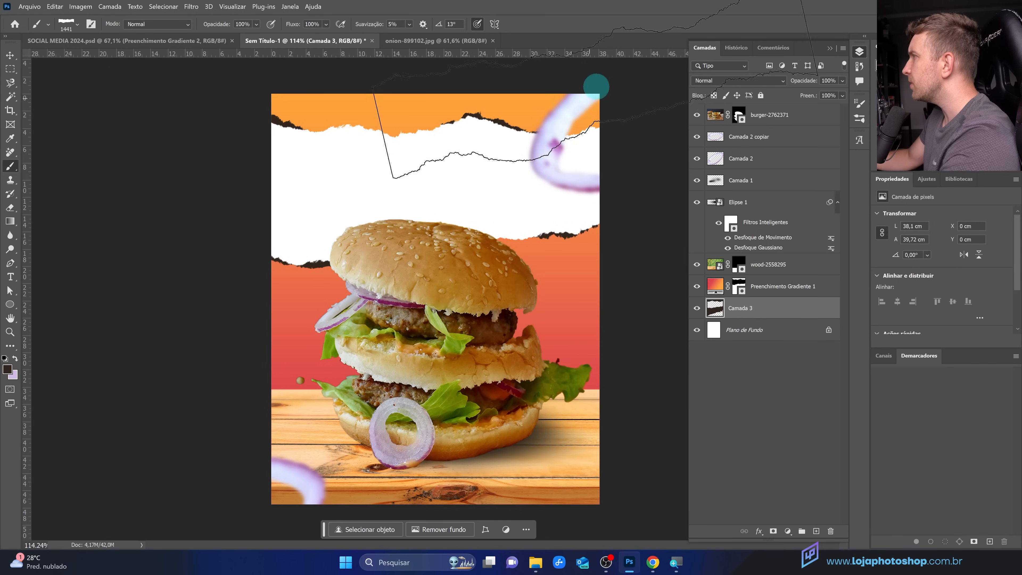
right_click(453, 203)
mouse_move(474, 217)
left_mouse_down()
mouse_move(495, 215)
mouse_move(493, 247)
left_mouse_up()
left_click(646, 419)
scroll(646, 419, "down", 5)
right_click(455, 226)
key("Return")
scroll(531, 204, "up", 5)
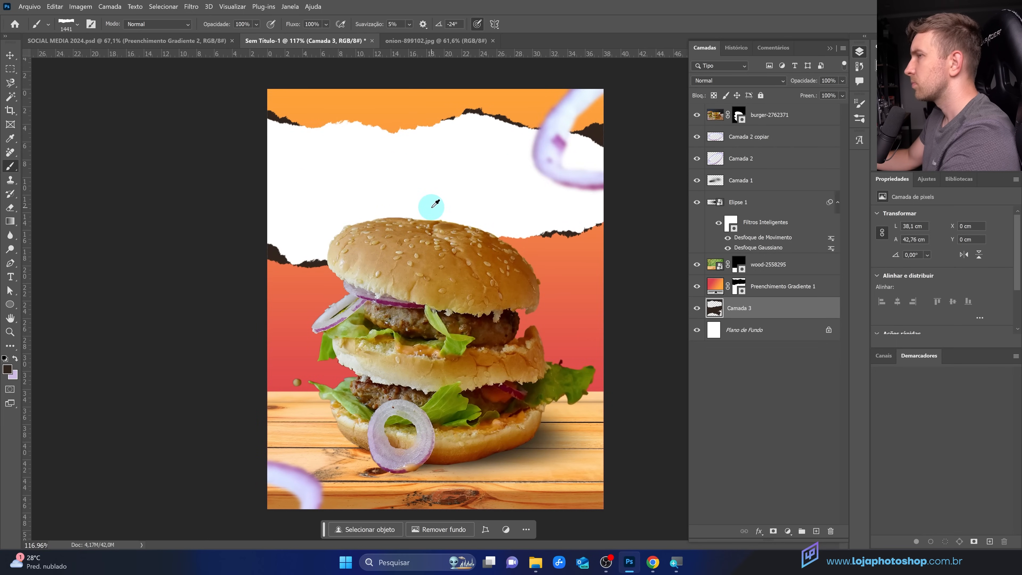
Step: Add the text MEGA in the white torn band above the burger, on a new layer over the dark brown one
scroll(435, 204, "up", 2)
scroll(430, 161, "up", 2)
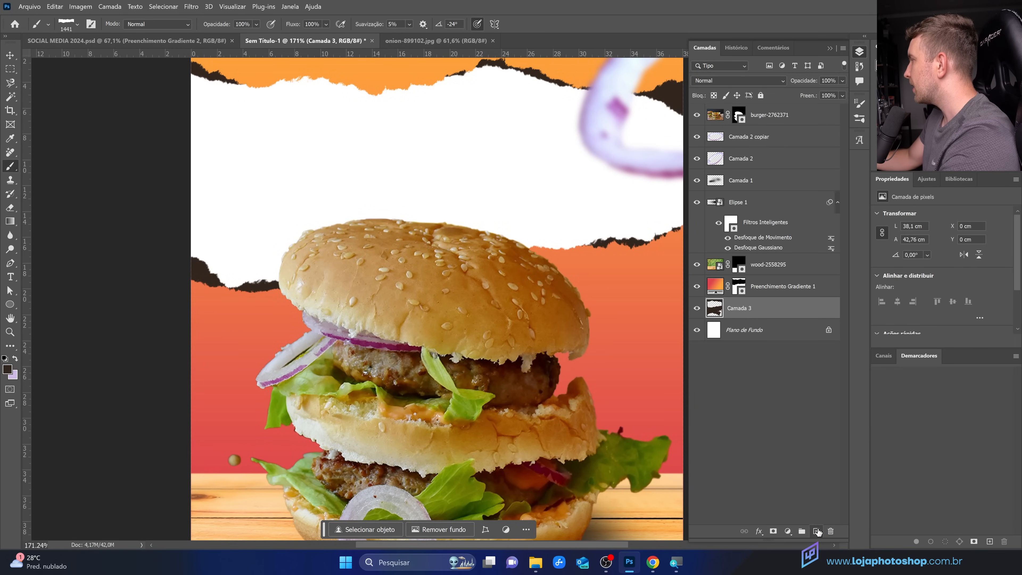
left_click(815, 531)
left_click(7, 279)
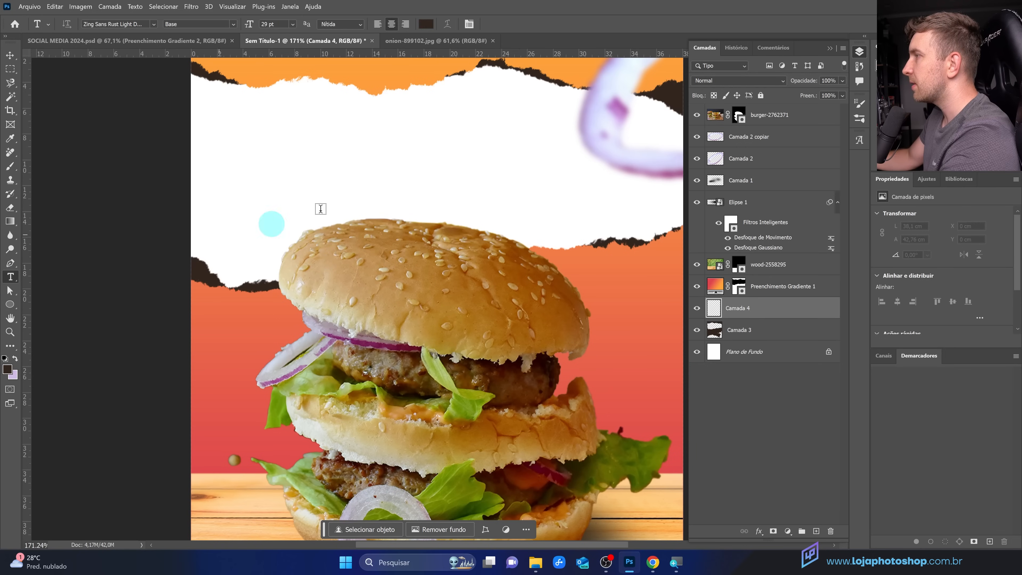
left_click(367, 167)
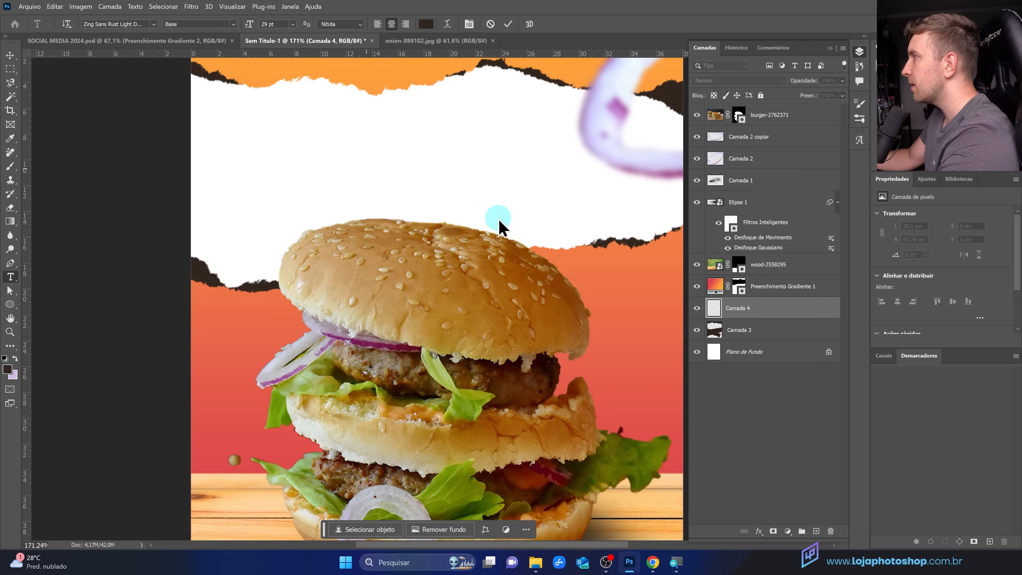
left_click(374, 166)
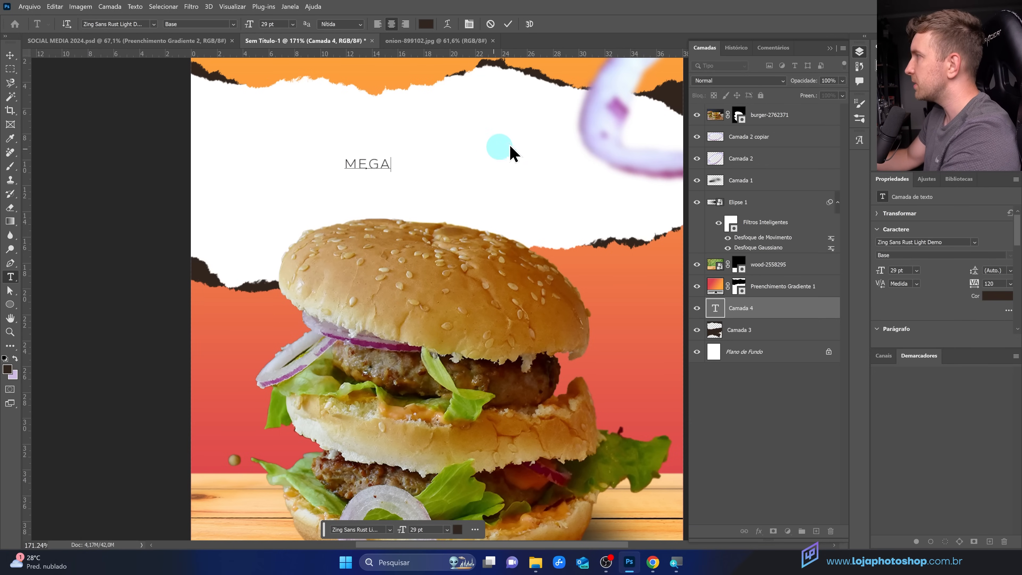
left_click(509, 26)
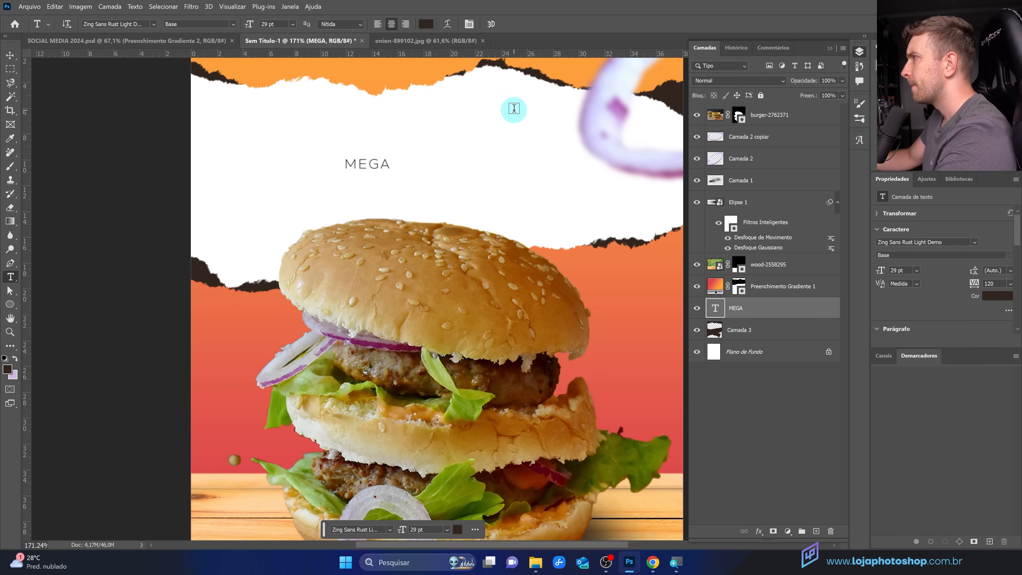
Step: Move the MEGA text up near the top of the white band and scale it to about 139%
key("v")
left_click_drag(384, 165, 399, 113)
key("ctrl+t")
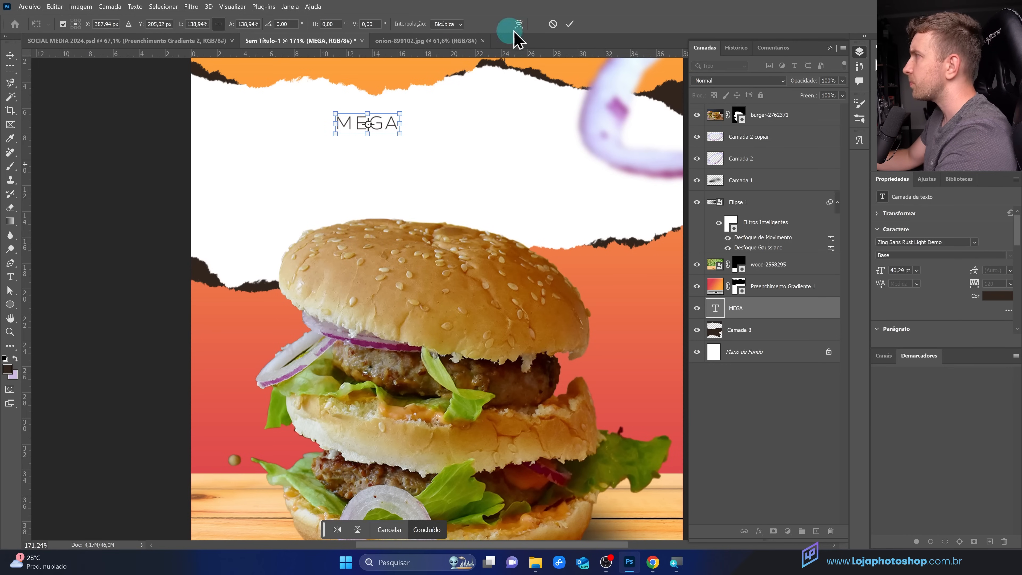
left_click(568, 24)
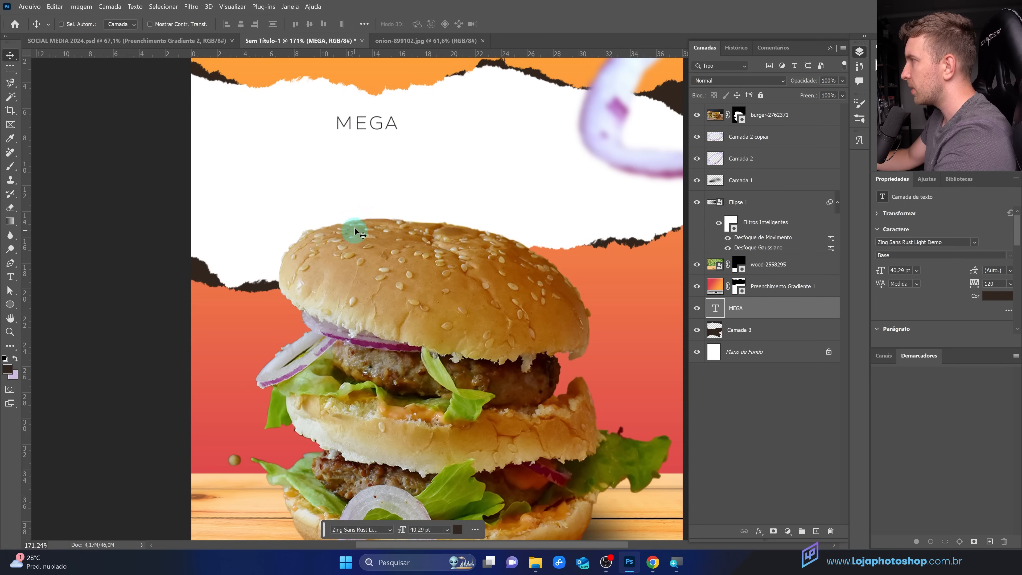
Step: Add a separate text layer reading BURGUER between the MEGA text and the top bun
key("t")
left_click(389, 179)
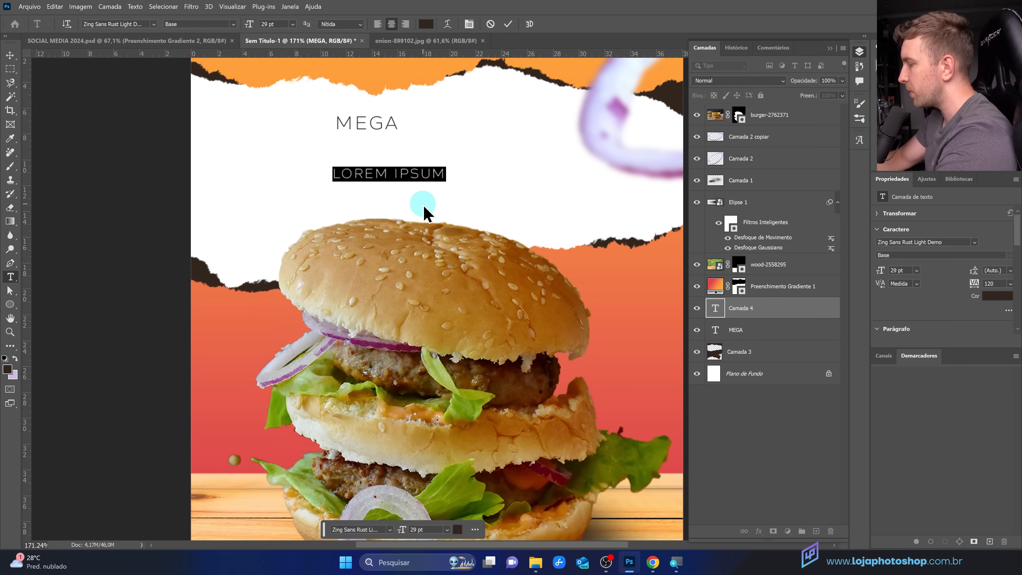
key("ctrl+Left")
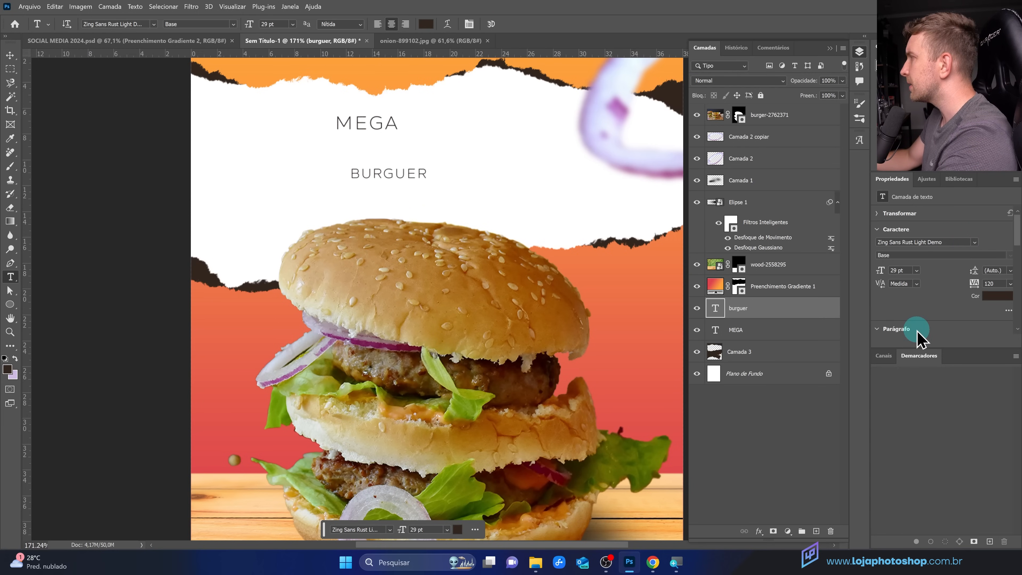
Step: Set the BURGUER text's font to Cheddar Gothic Rough Regular and its tracking to 0
left_click(778, 338)
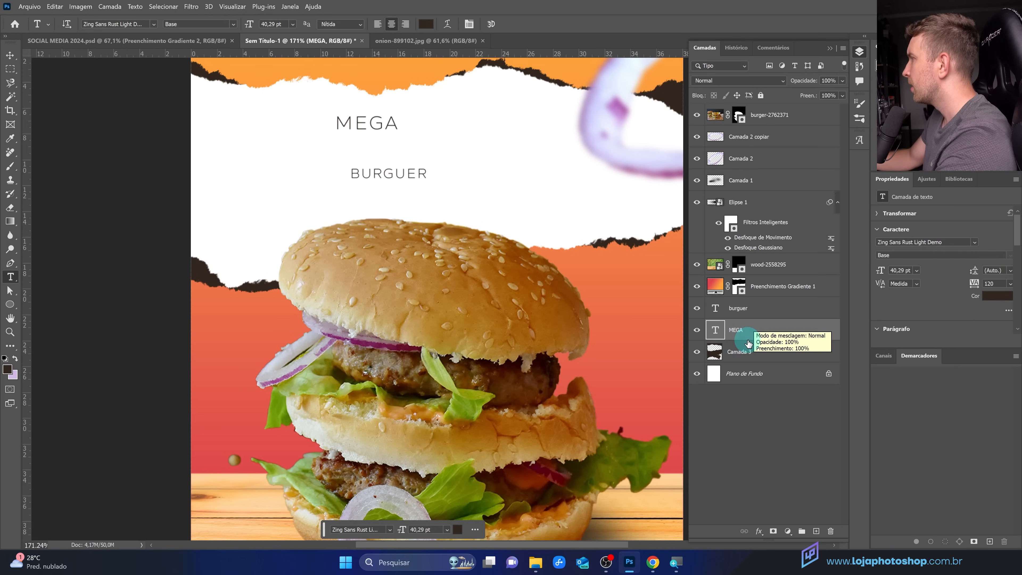
left_click(832, 308)
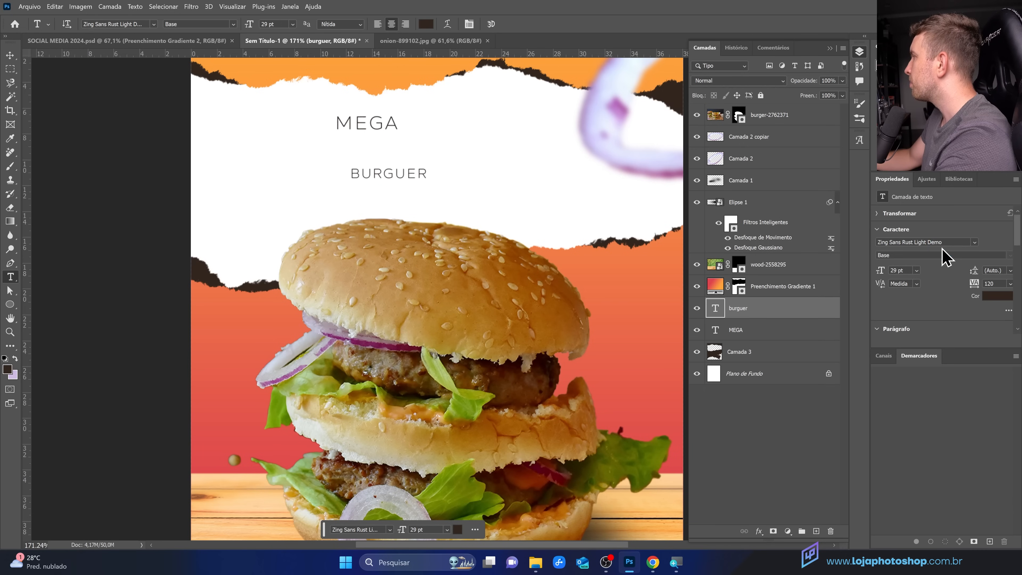
type("ch")
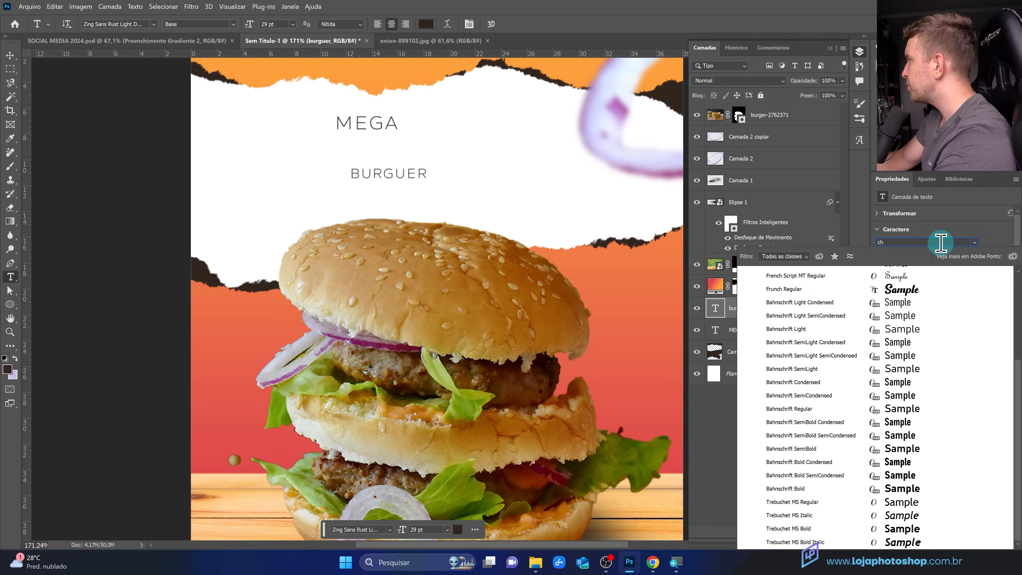
type("eddar Gothic Roug")
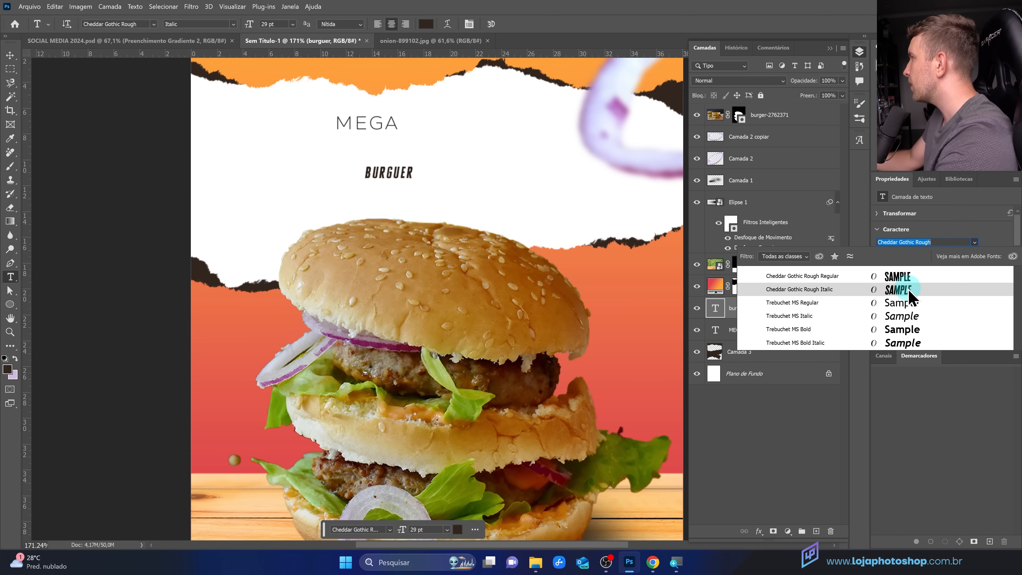
left_click(909, 275)
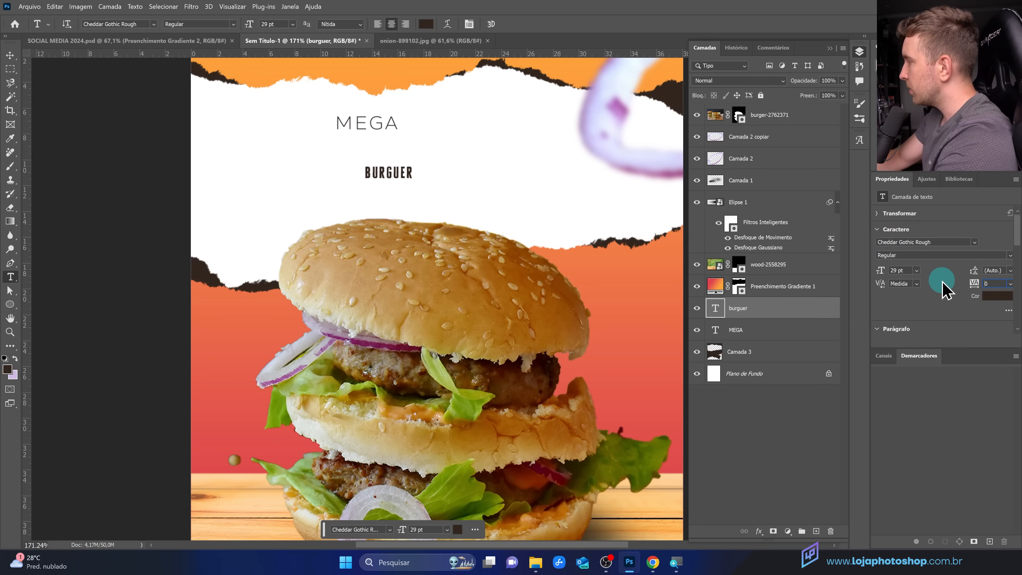
type("0")
key("Return")
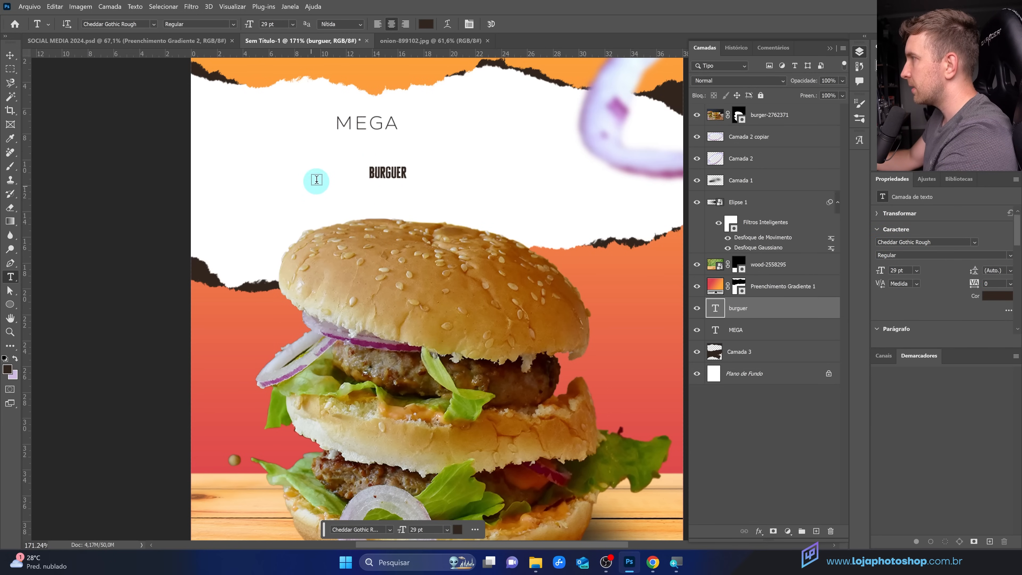
Step: Scale the BURGUER text to about 665% and centre it horizontally on the post between the MEGA text and the top bun
key("ctrl+t")
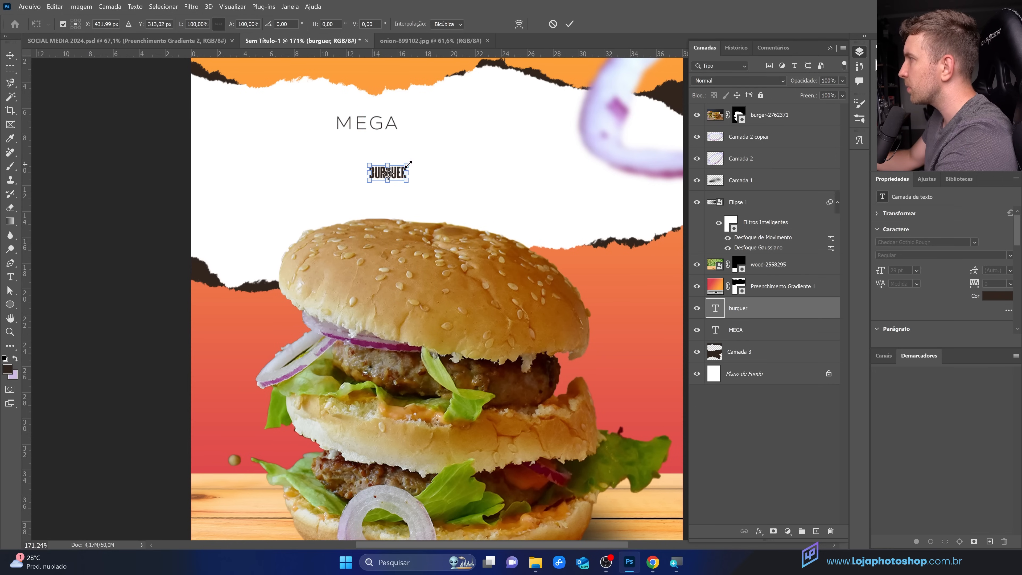
left_click_drag(407, 165, 489, 183)
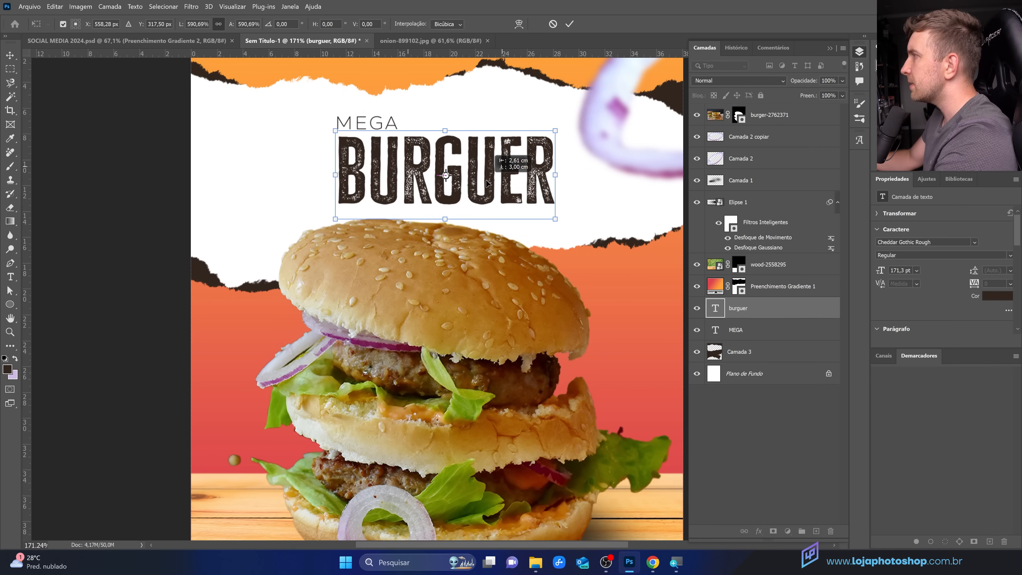
left_click_drag(556, 217, 584, 229)
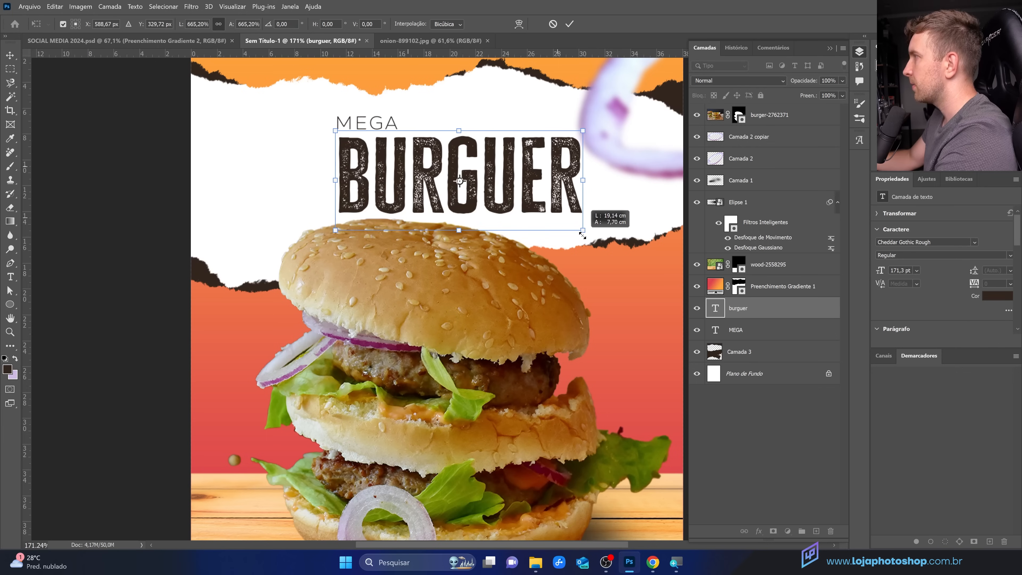
left_click(570, 28)
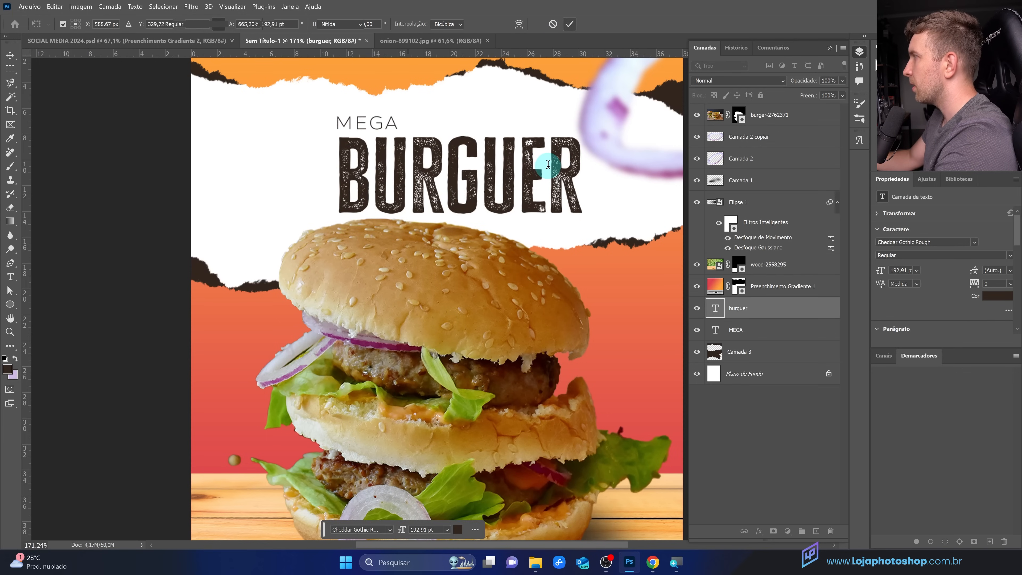
left_click_drag(536, 179, 512, 180)
scroll(481, 235, "down", 5)
scroll(415, 207, "up", 2)
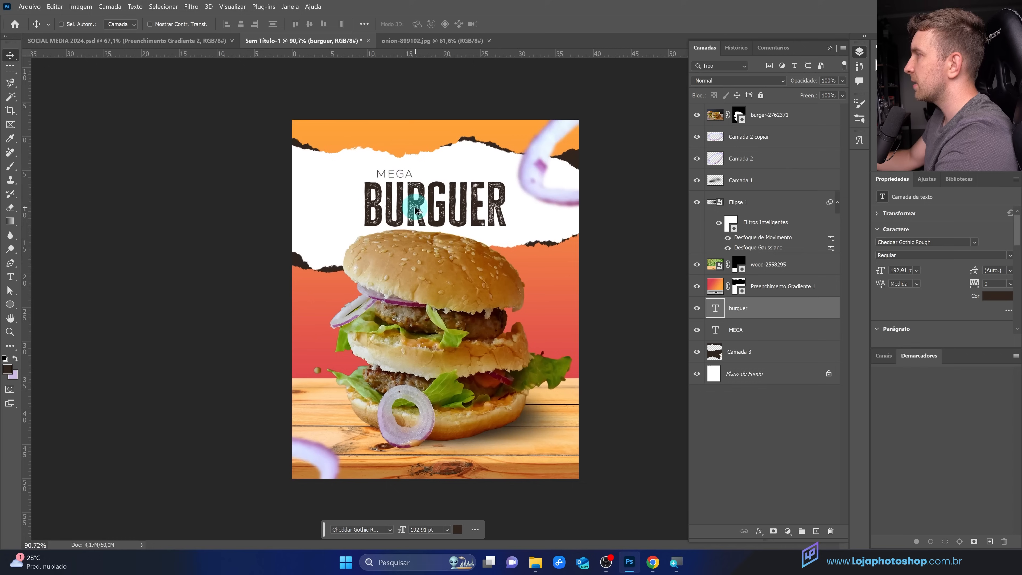
Step: Move the MEGA text left so it lines up with the left edge of BURGUER
scroll(415, 208, "up", 3)
left_click(394, 132, "ctrl")
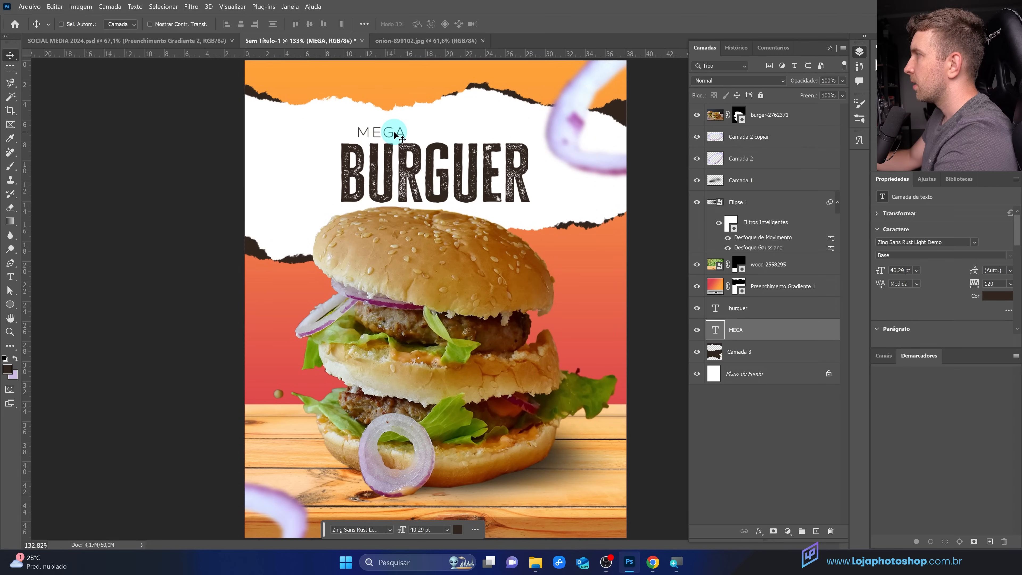
left_click_drag(394, 135, 380, 134)
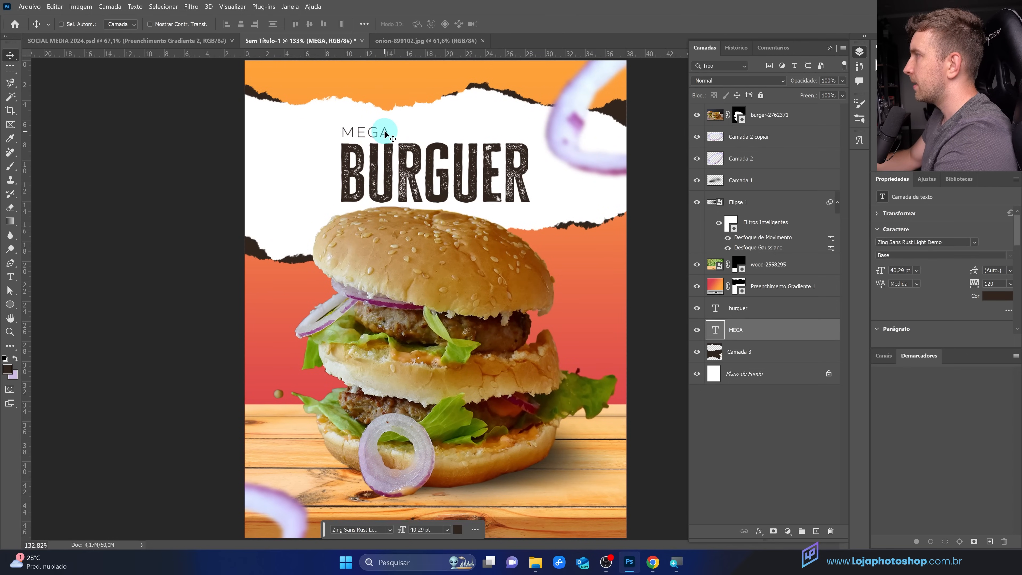
scroll(538, 285, "down", 3)
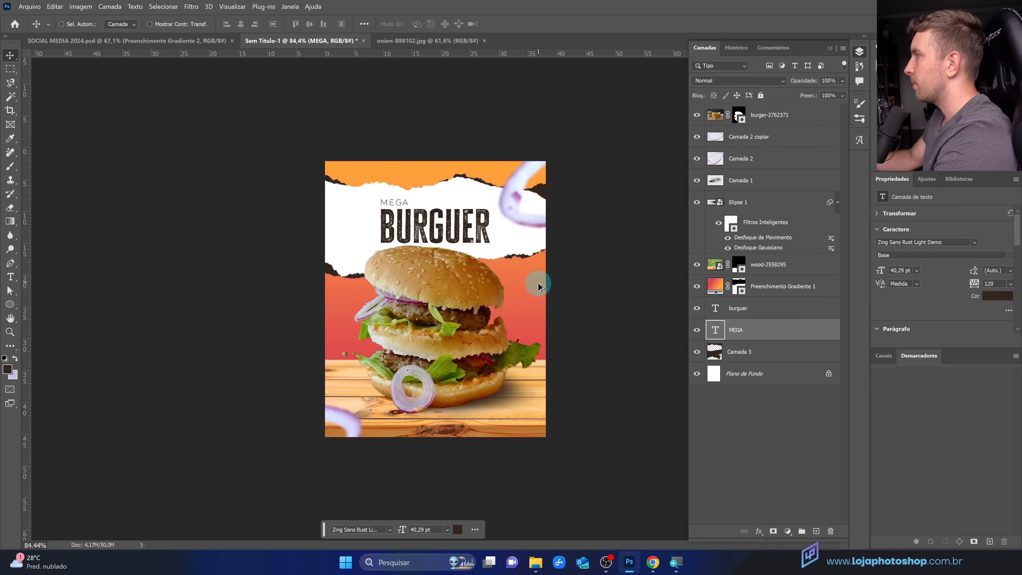
Step: Change the MEGA text's colour to a lighter brown, about #483021
scroll(430, 212, "up", 2)
scroll(430, 211, "up", 3)
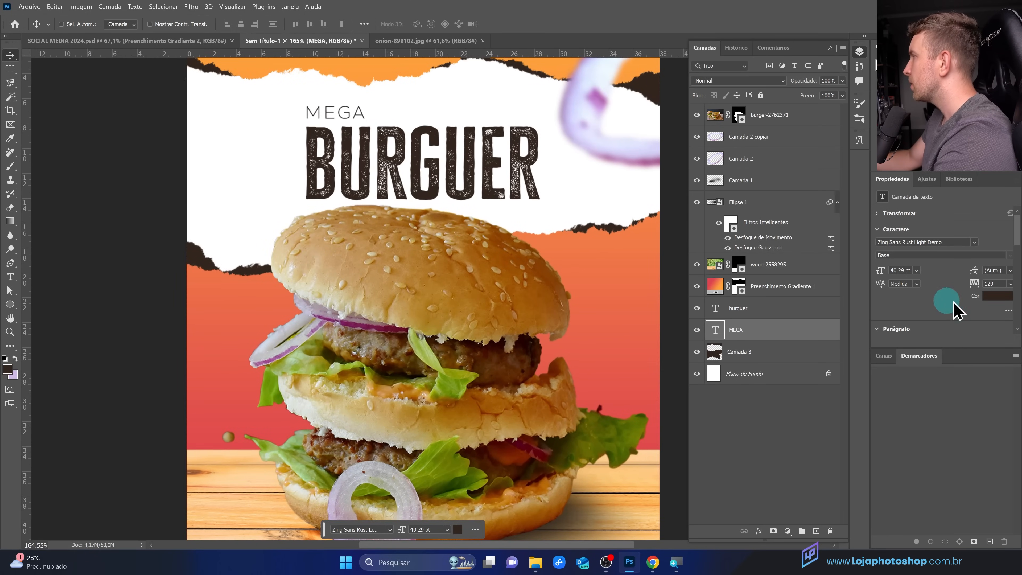
left_click(997, 296)
left_click(751, 398)
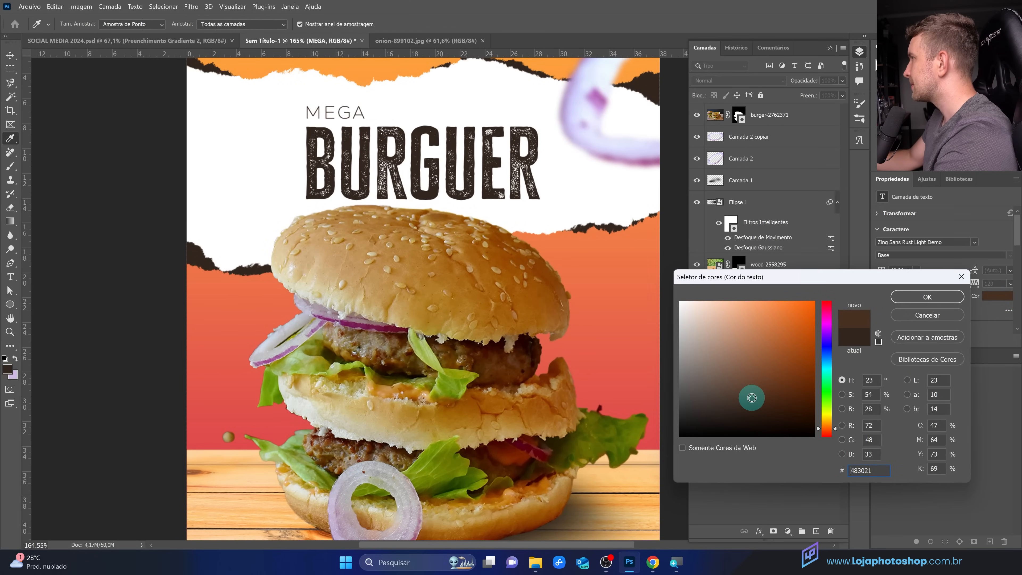
left_click(909, 298)
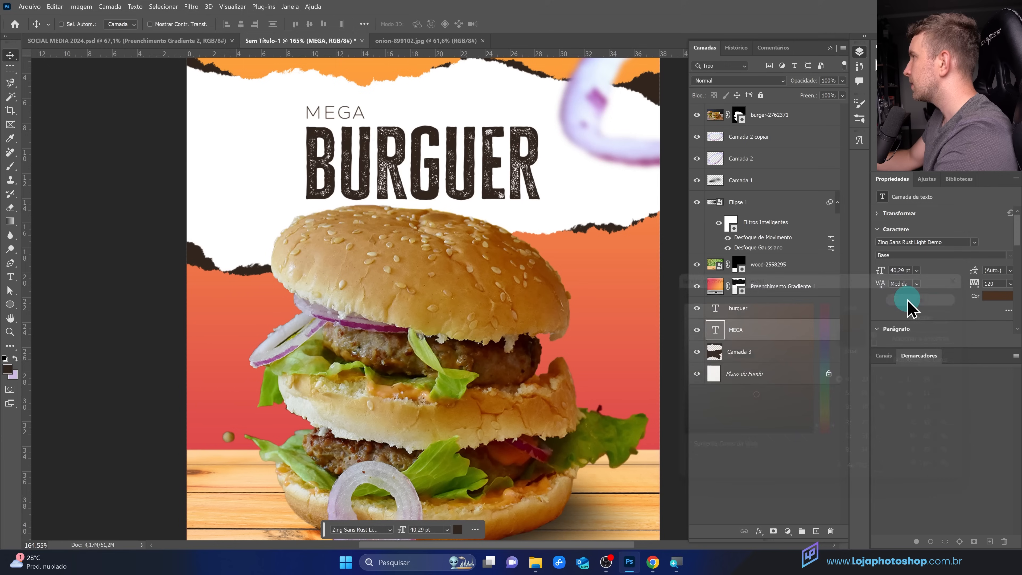
Step: Change the BURGUER text's colour to the brown #603b23
left_click(777, 317)
left_click(997, 296)
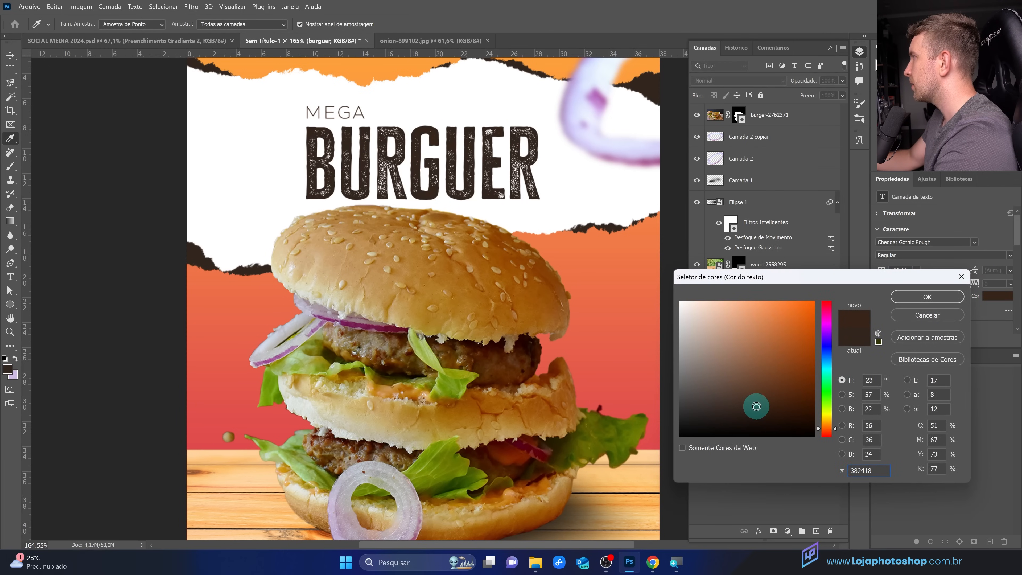
left_click_drag(756, 406, 759, 395)
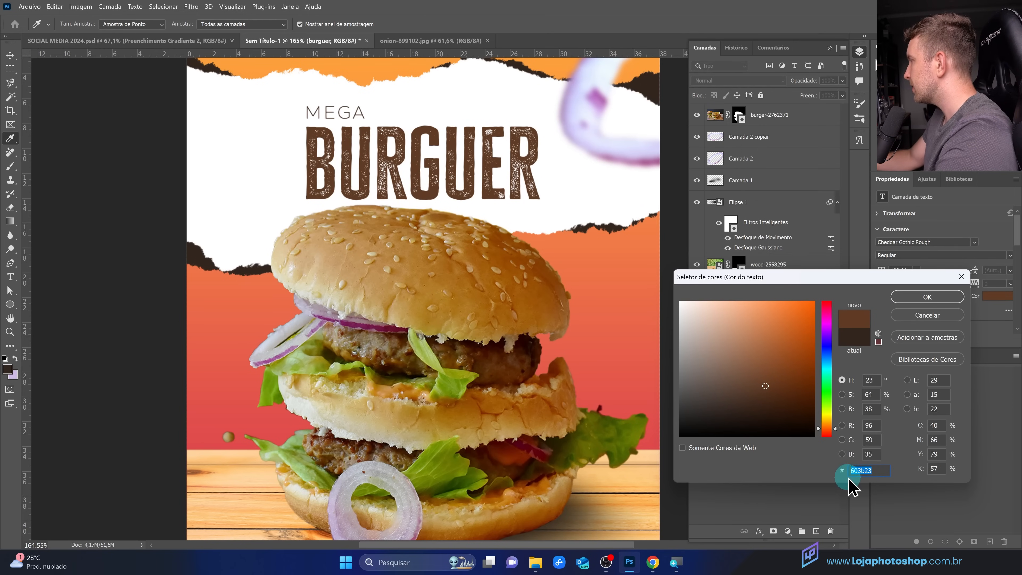
left_click(933, 299)
key("v")
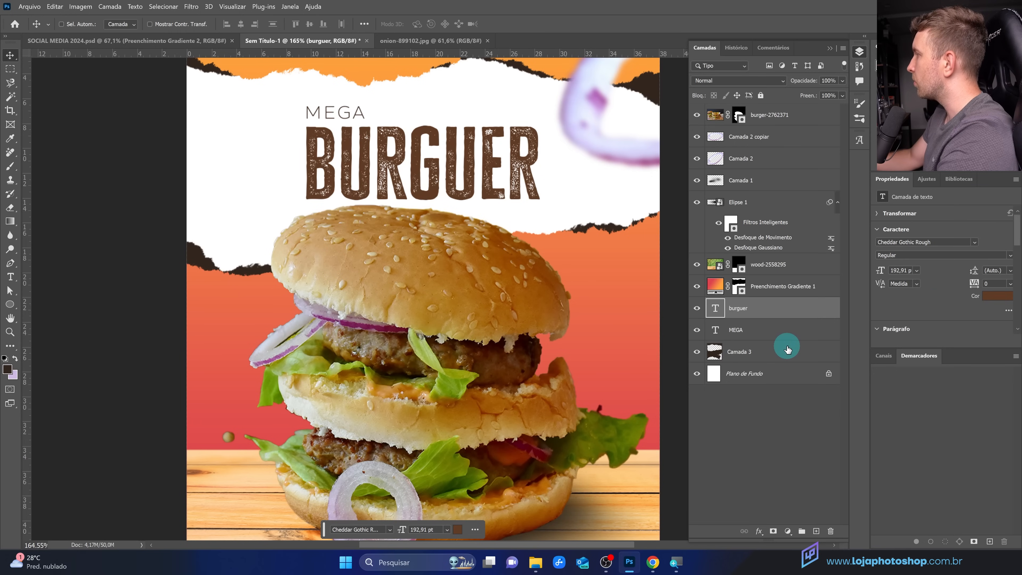
Step: Toggle the visibility of layer Camada 3 to compare the torn band with and without its dark edges
left_click(760, 349)
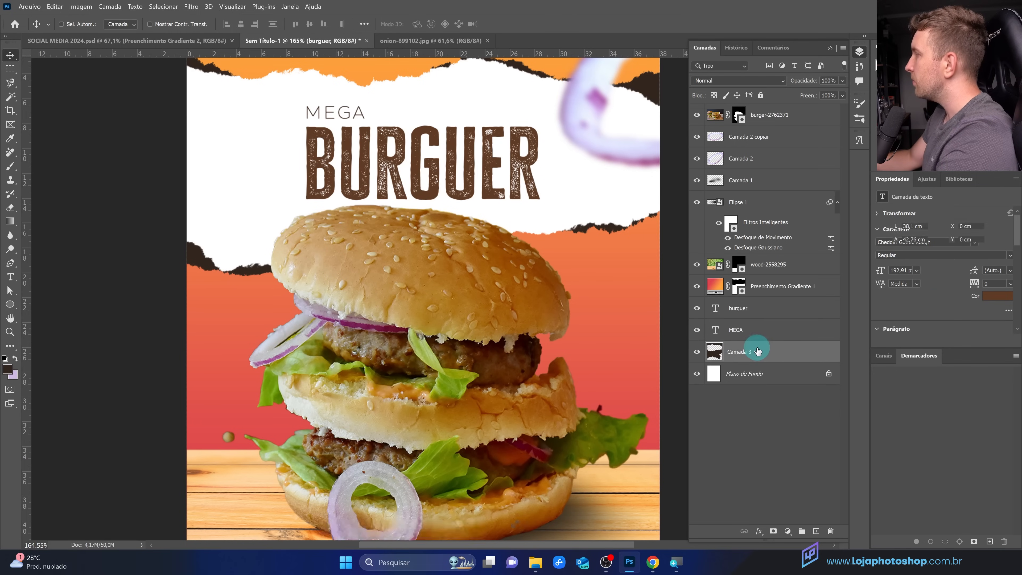
left_click(696, 352)
scroll(455, 352, "down", 3)
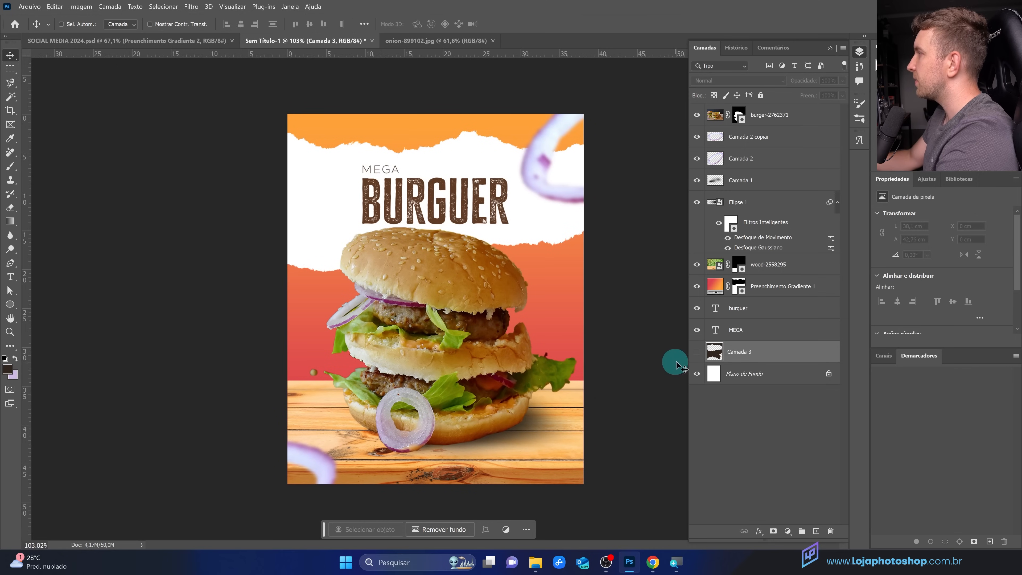
left_click(696, 352)
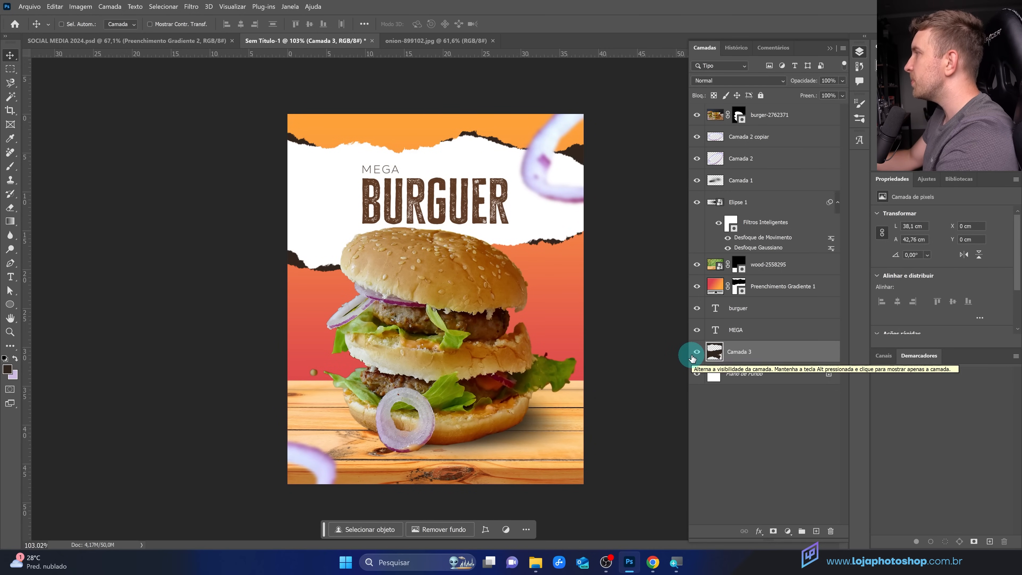
left_click(696, 352)
left_click(696, 351)
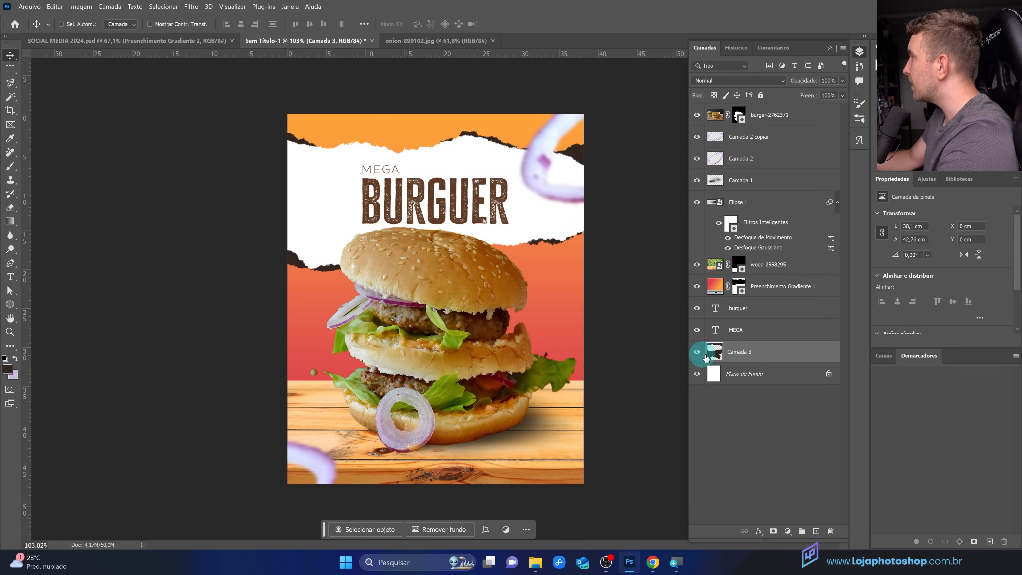
Step: Add a Color Overlay of #603b23 to Camada 3, the layer forming the torn band's dark edges
left_click(794, 354)
double_click(795, 354)
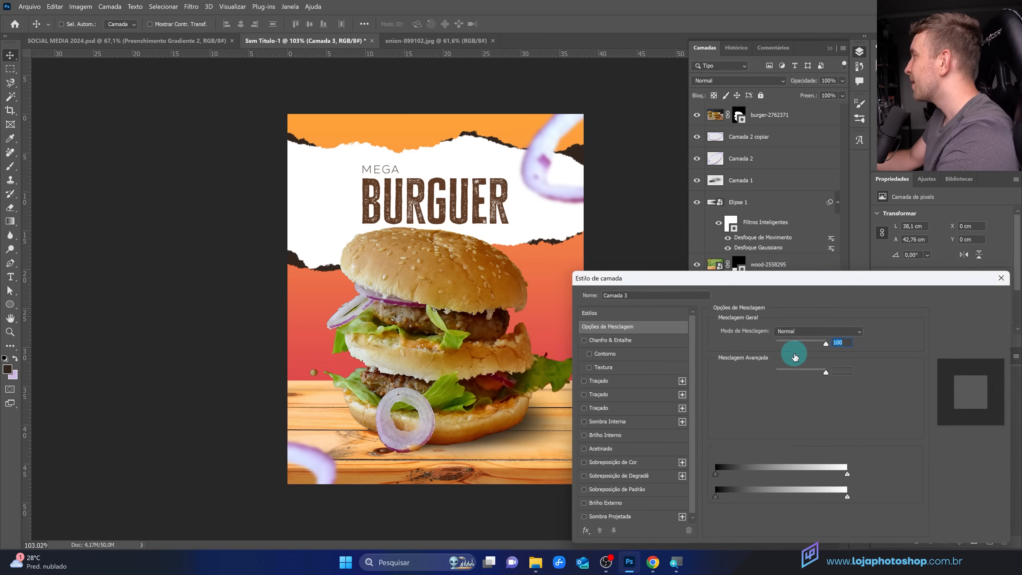
left_click_drag(677, 283, 669, 253)
left_click(634, 426)
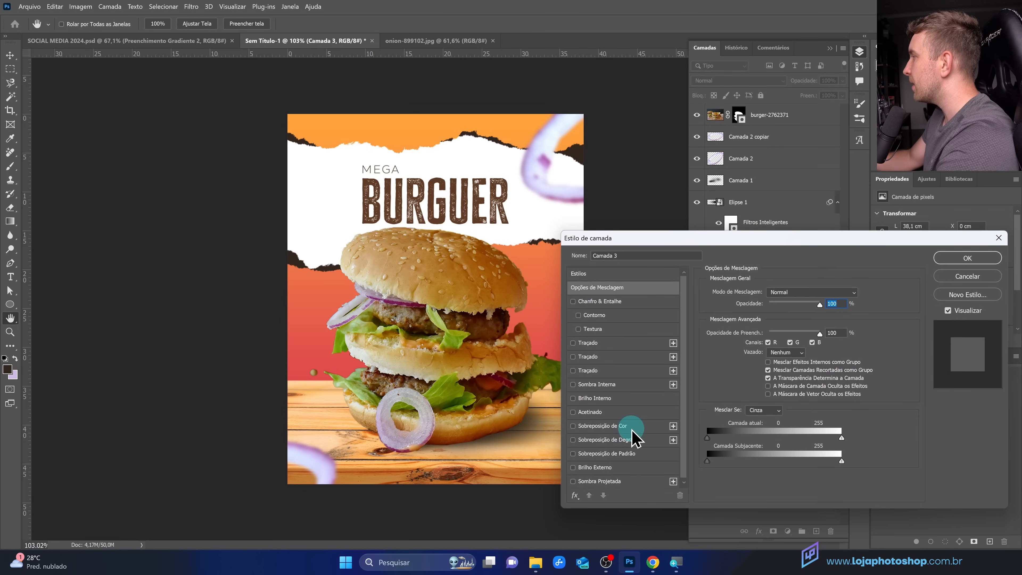
left_click(863, 293)
type("603b23")
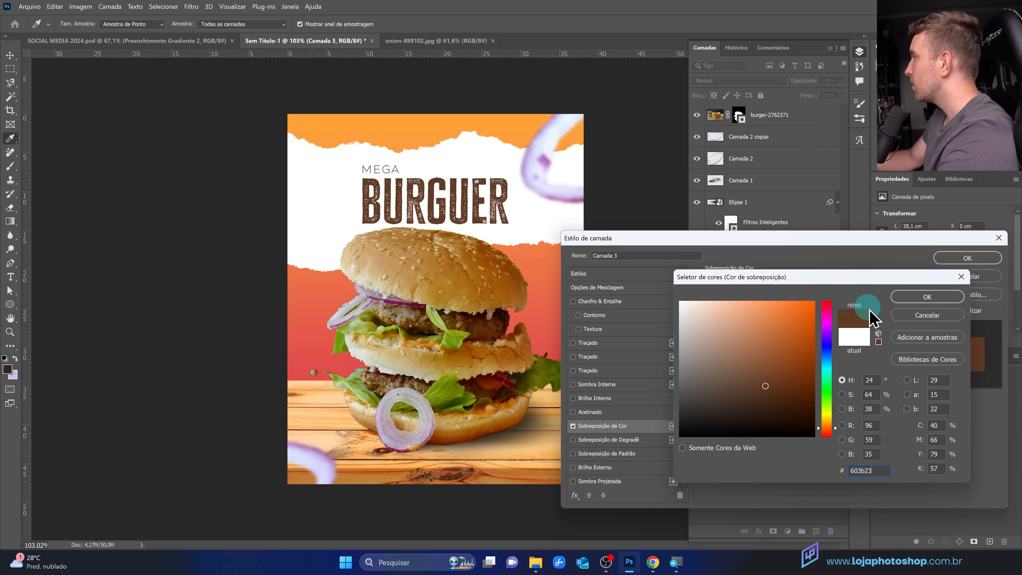
left_click(921, 298)
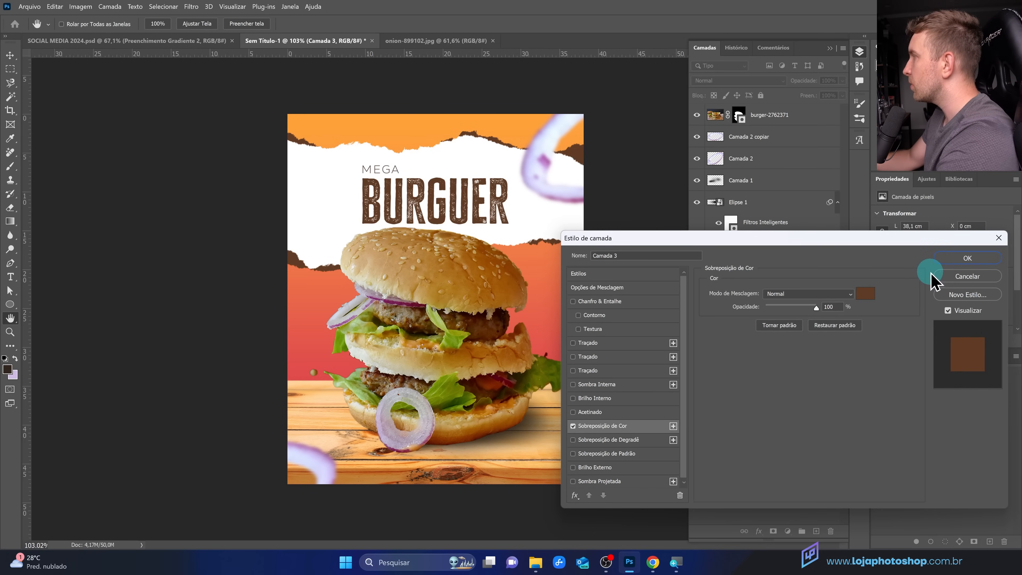
left_click(967, 259)
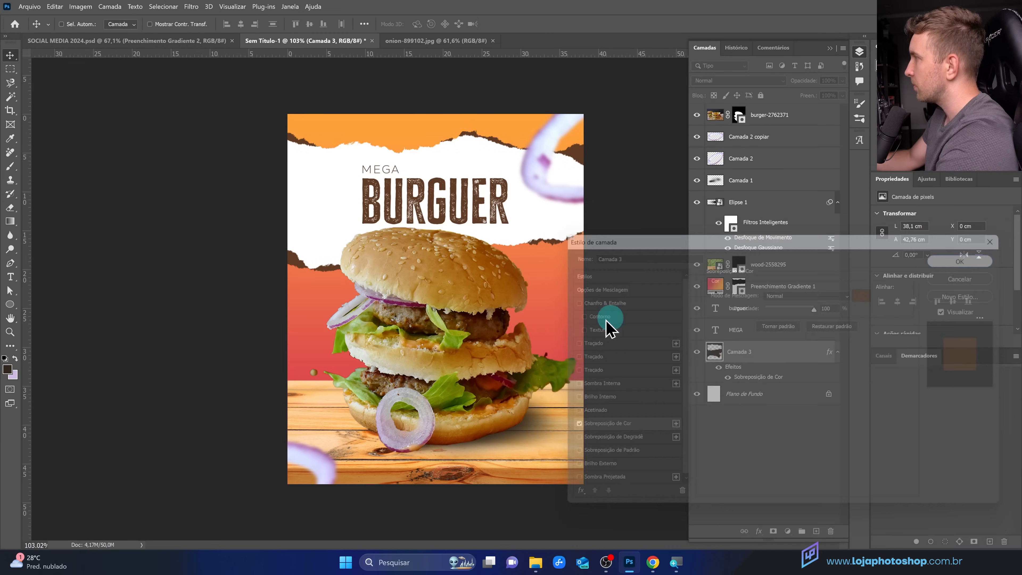
left_click(524, 352)
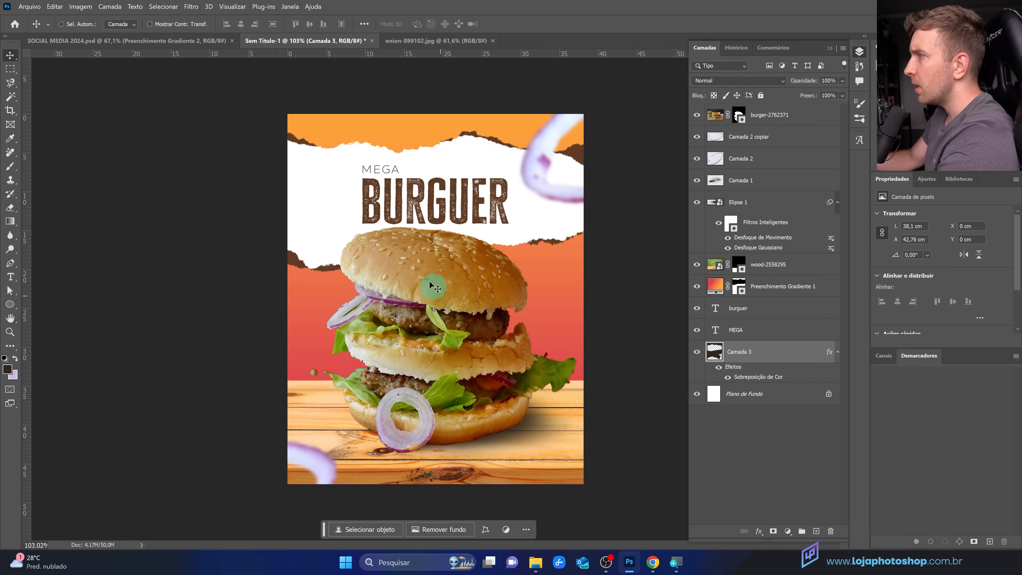
Step: Switch to the Brush tool with a soft round brush and set its size to 530 px
scroll(563, 274, "up", 5)
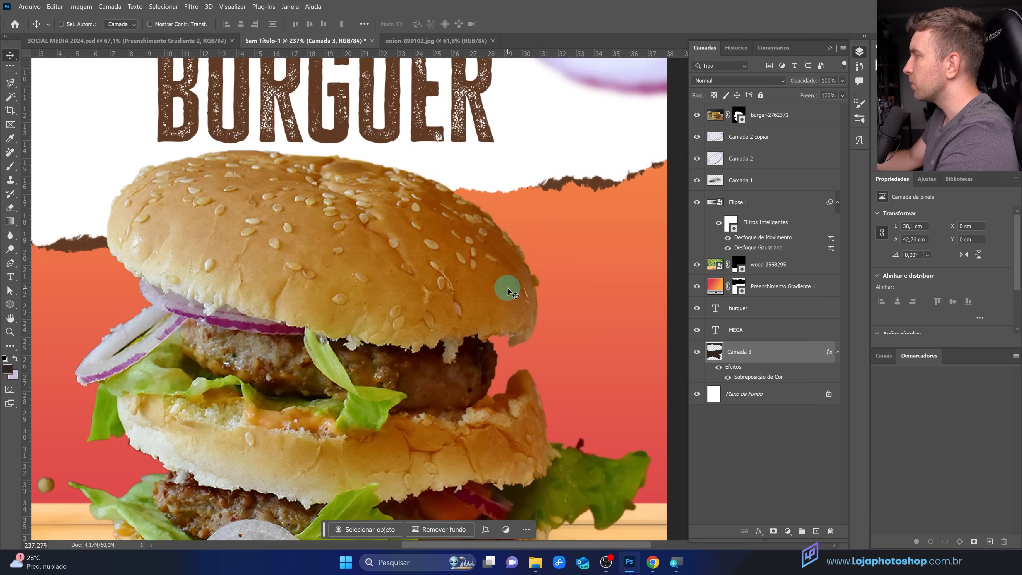
scroll(508, 290, "down", 5)
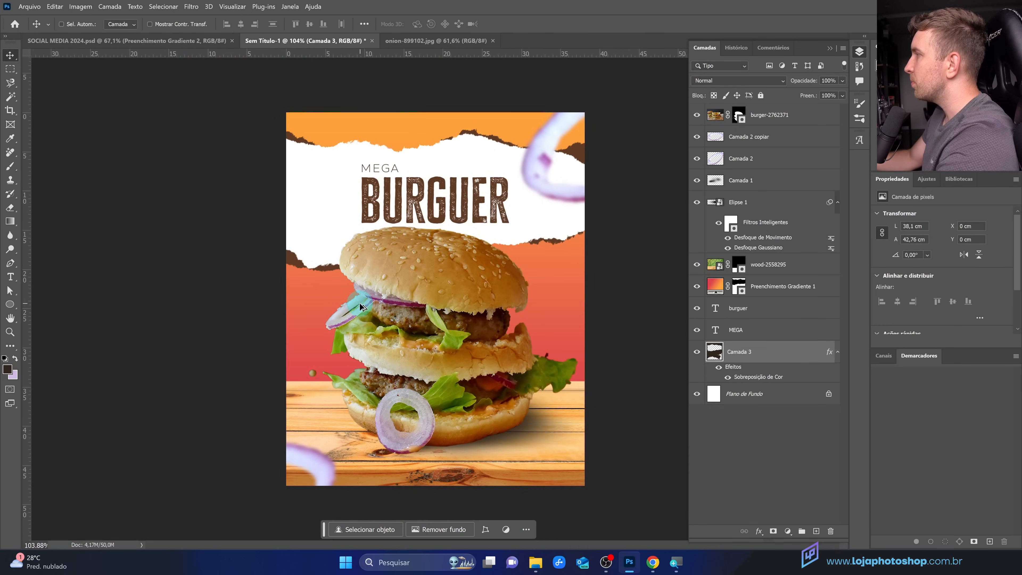
scroll(308, 255, "up", 2)
left_click(10, 166)
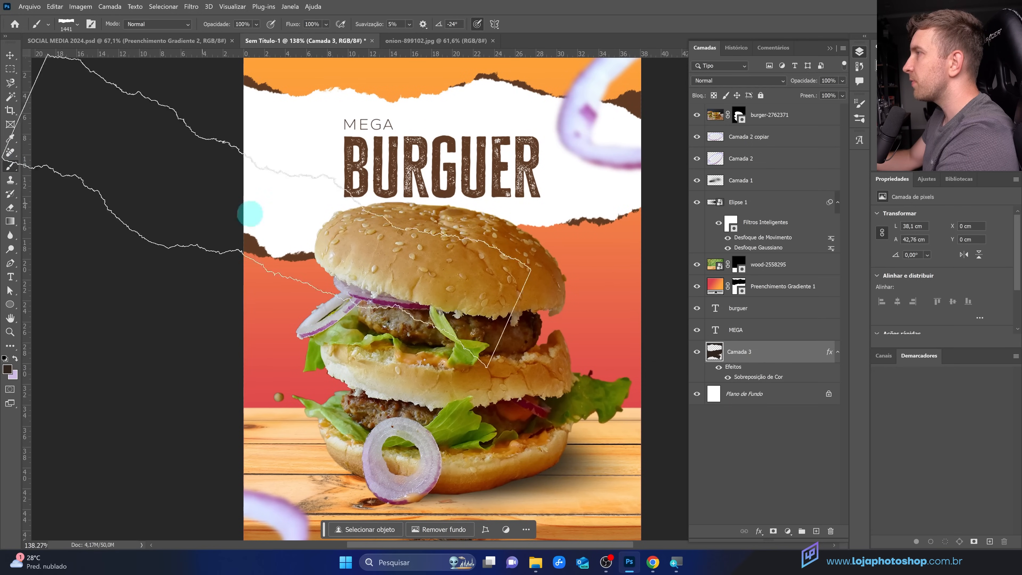
right_click(440, 236)
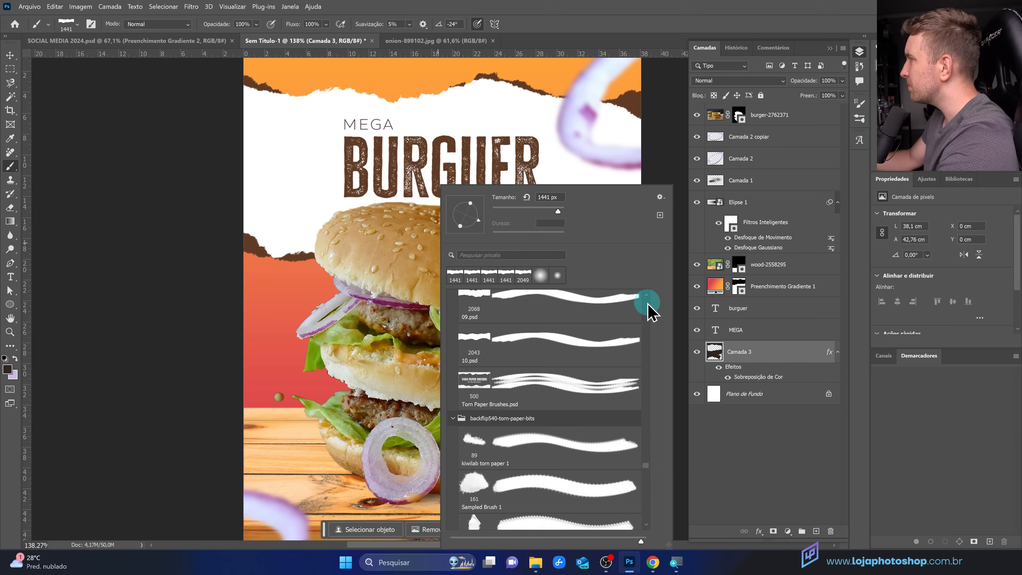
scroll(649, 307, "up", 10)
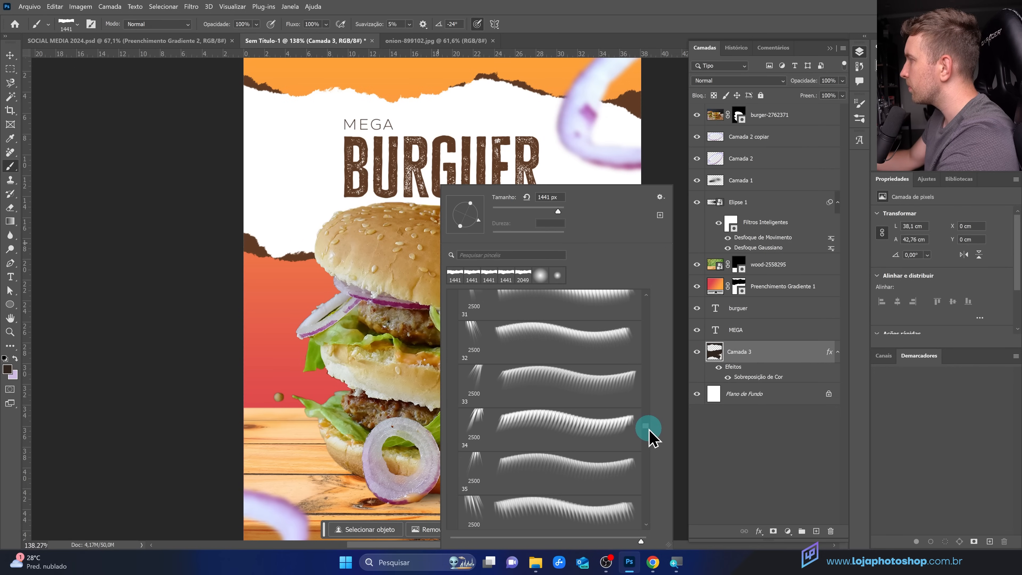
left_click_drag(648, 433, 645, 308)
left_click(612, 339)
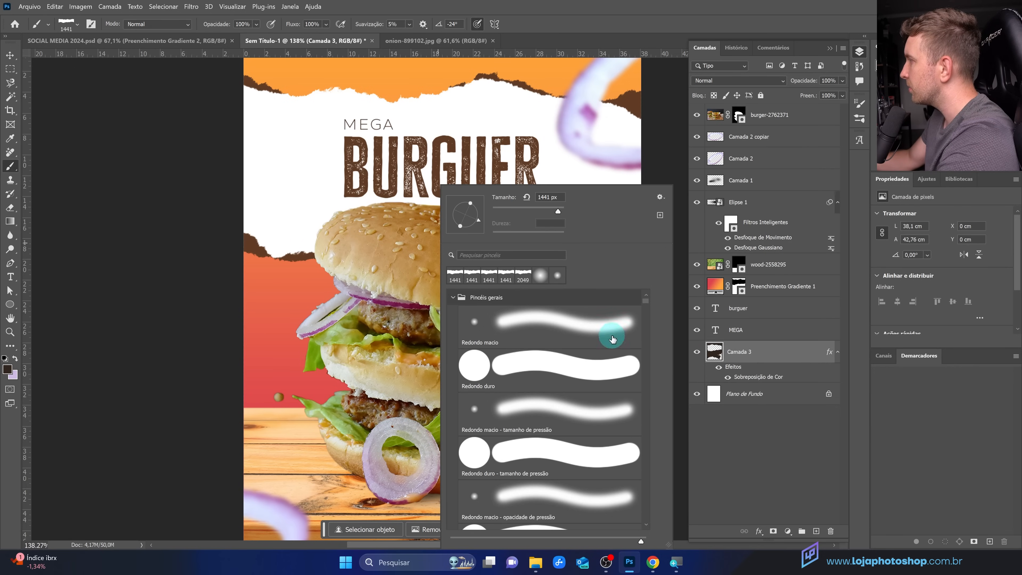
left_click(537, 420)
left_click(592, 25)
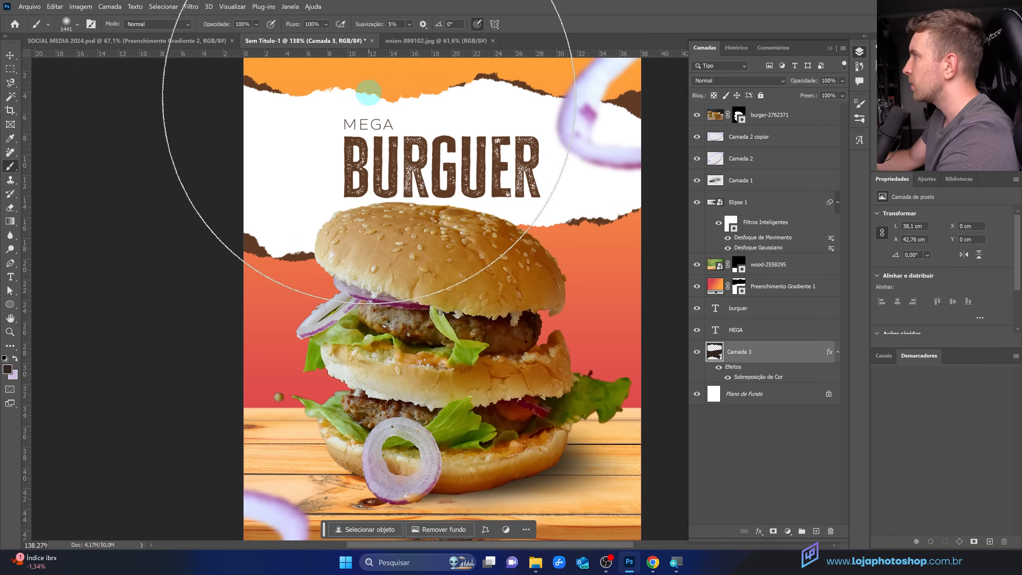
left_click_drag(398, 318, 217, 308)
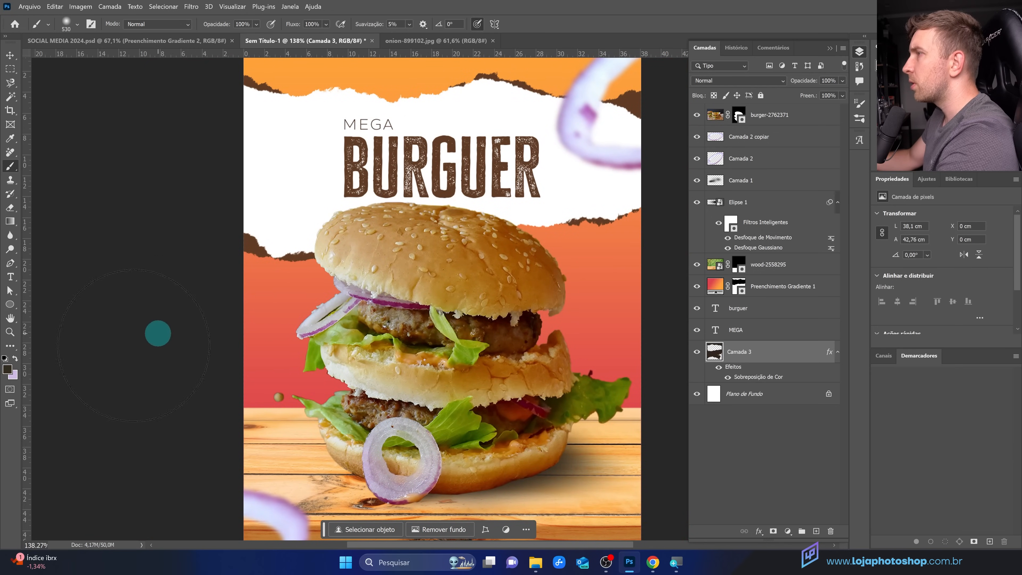
Step: Set the foreground colour to the orange #ef9d34
left_click(9, 369)
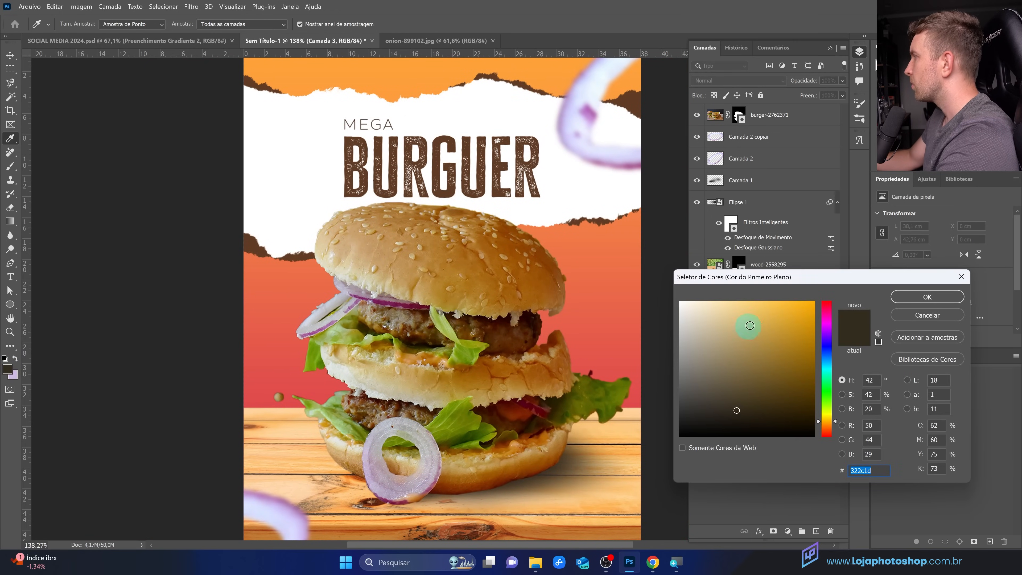
left_click_drag(746, 327, 776, 305)
left_click_drag(830, 422, 833, 425)
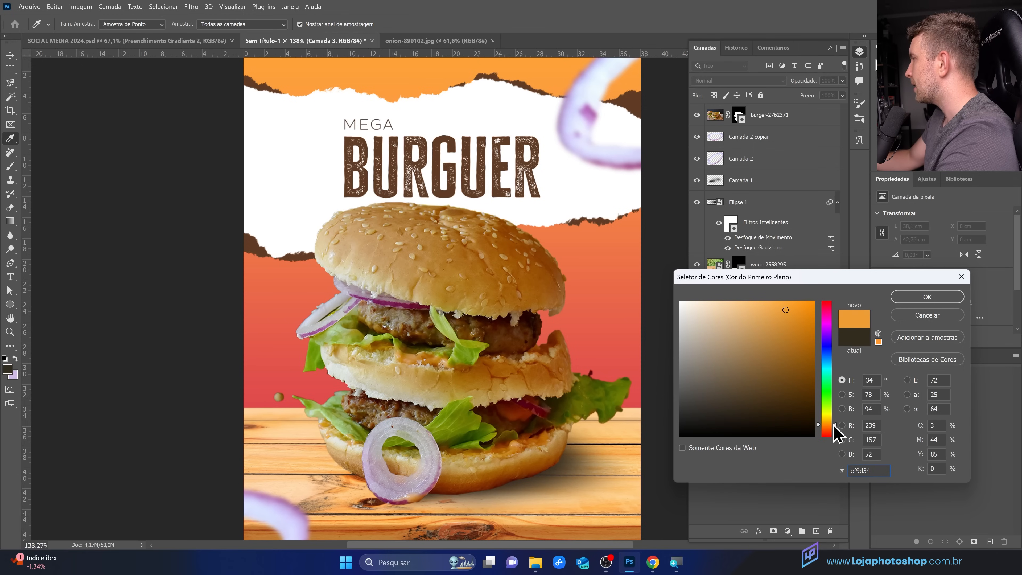
left_click(921, 296)
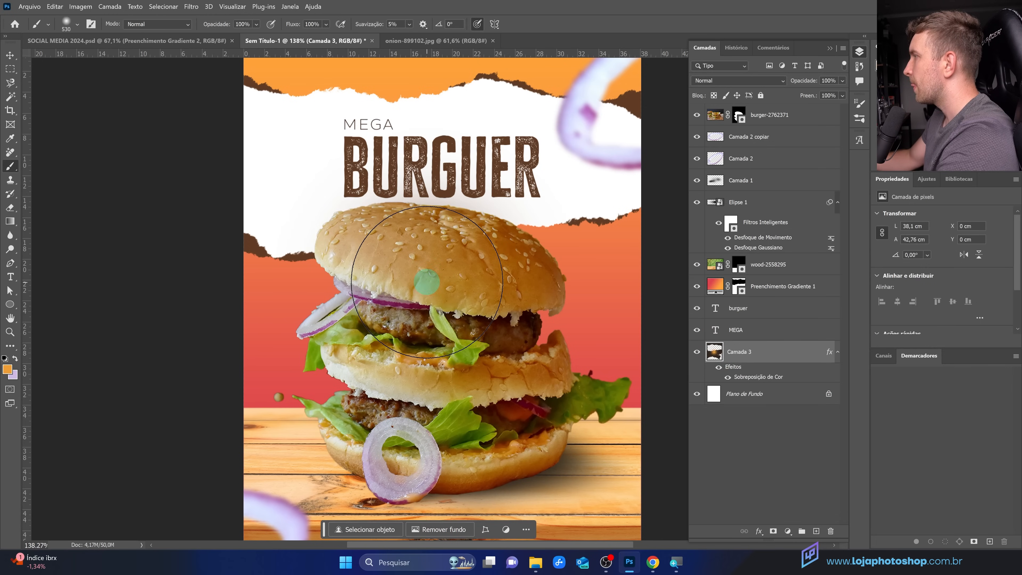
Step: Add a new layer above the burger, paint one soft orange dab over the bun's top, and set its blend mode to Divisão
left_click(768, 120)
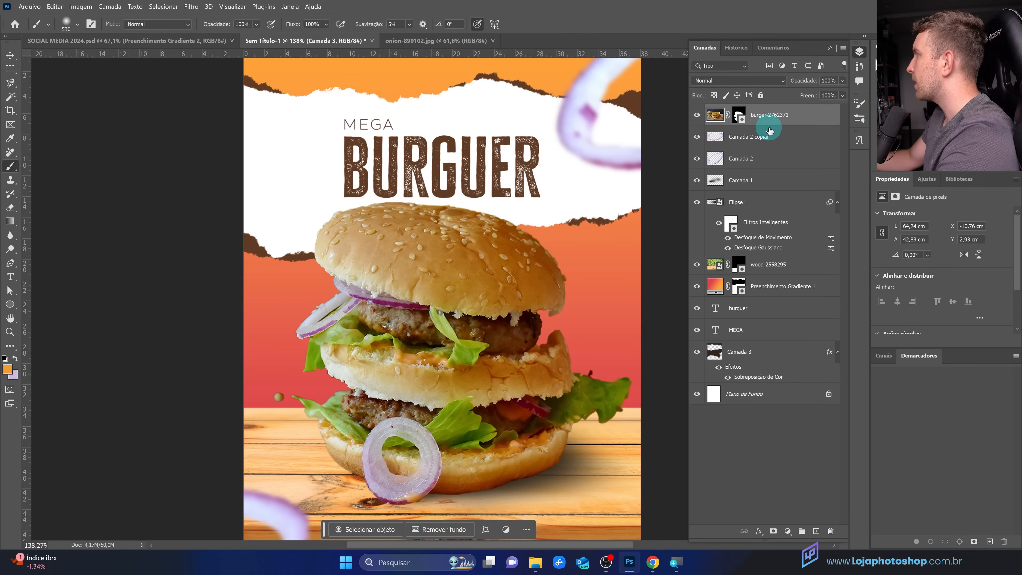
left_click(815, 532)
left_click(397, 190)
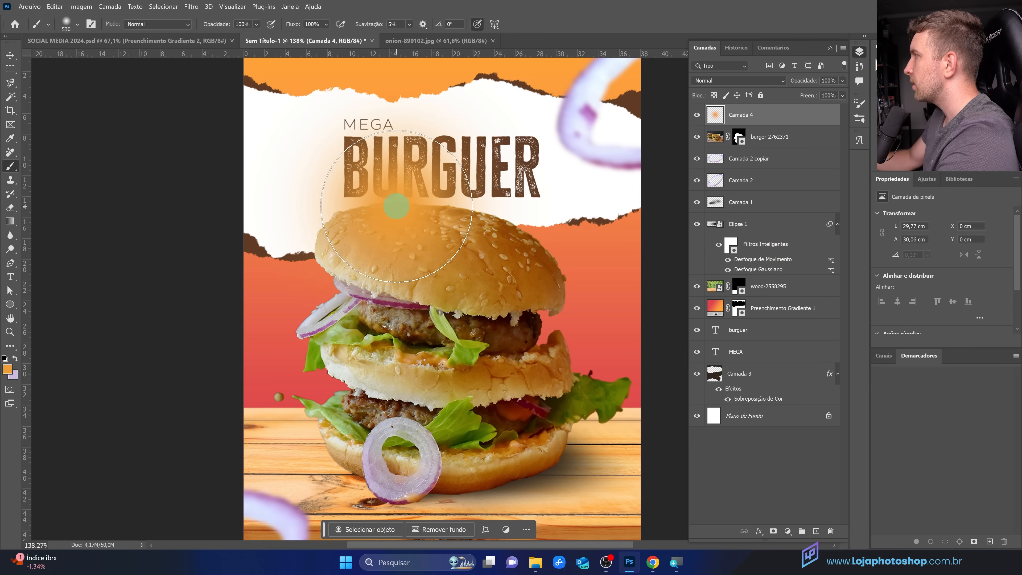
left_click(741, 81)
left_click(720, 181)
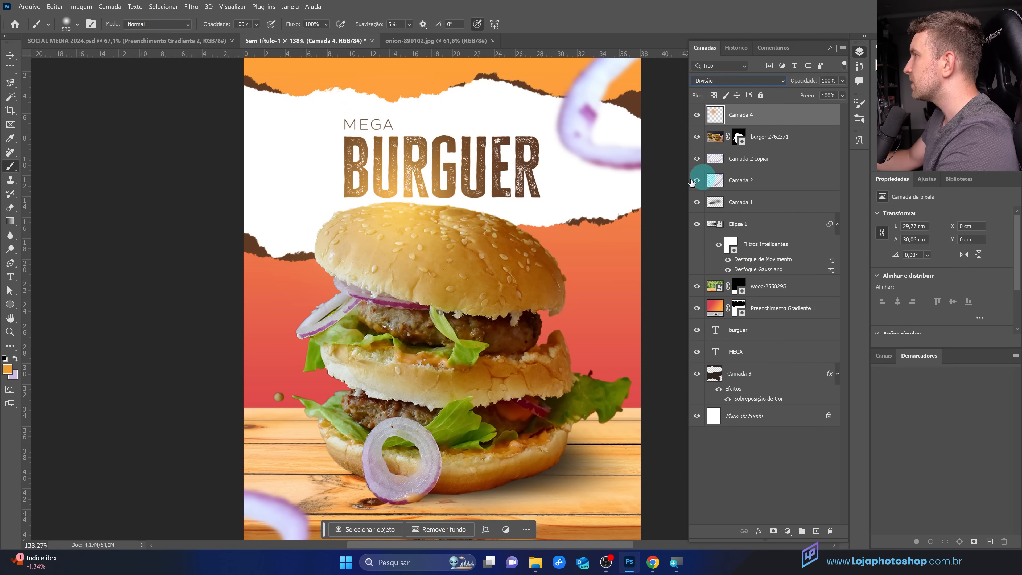
Step: Scale the orange glow layer to about 136% and move it over the left side of the burger's top bun
left_click(10, 55)
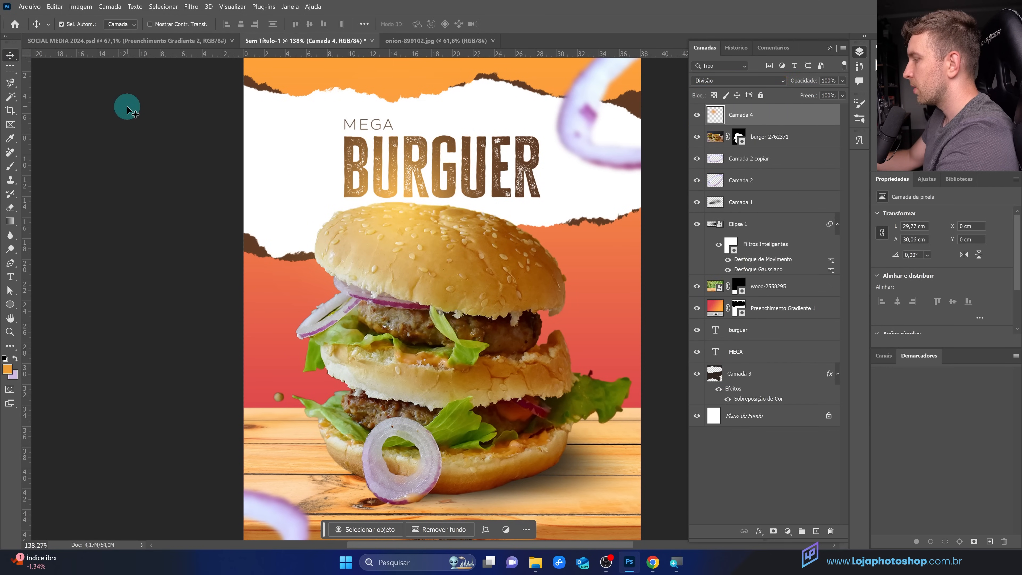
key("ctrl+t")
left_click_drag(556, 364, 592, 398)
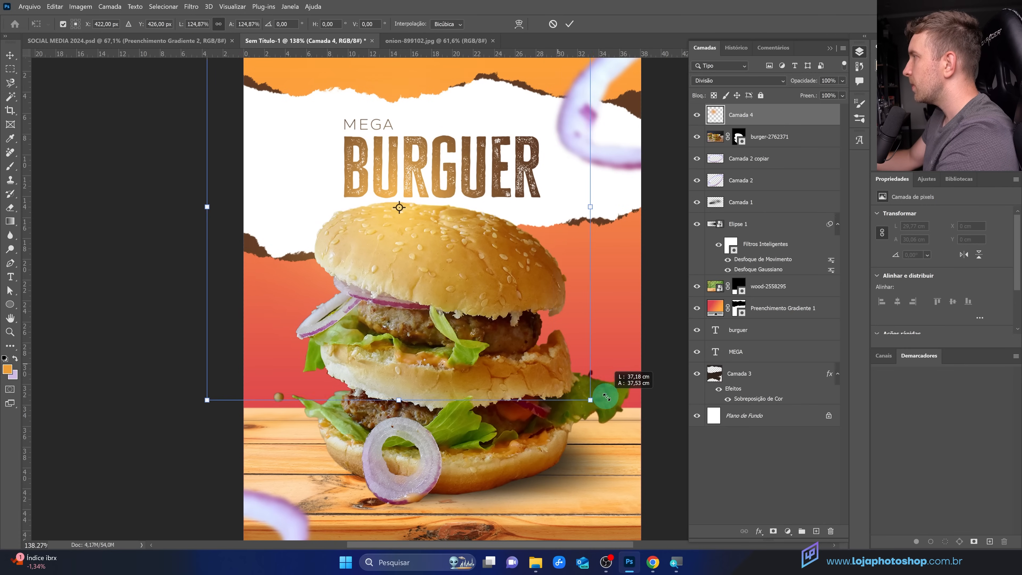
left_click_drag(527, 322, 468, 316)
left_click_drag(544, 429, 565, 450)
left_click_drag(480, 366, 466, 360)
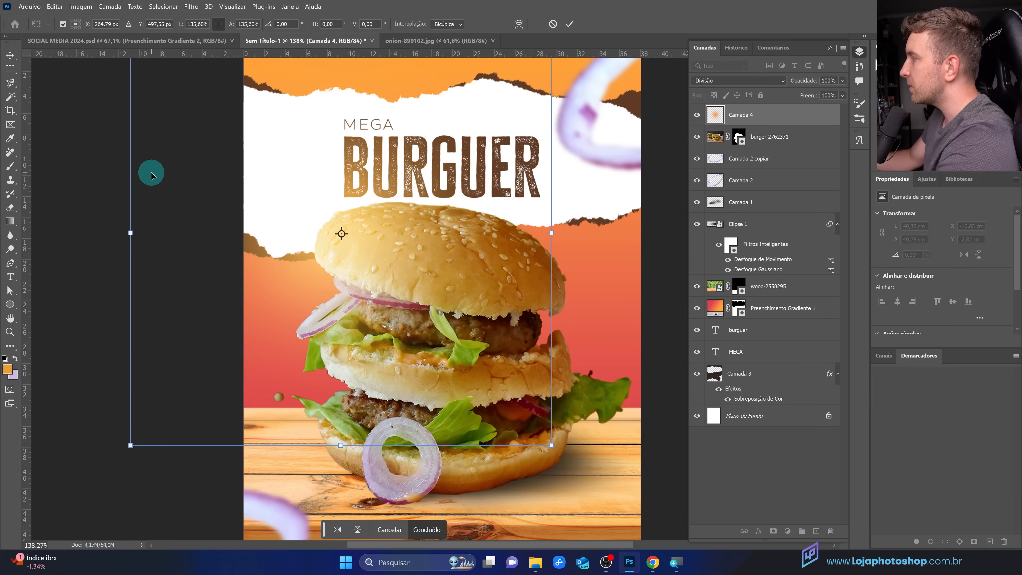
mouse_move(444, 267)
left_mouse_down()
mouse_move(422, 262)
mouse_move(430, 275)
left_mouse_up()
left_click(568, 24)
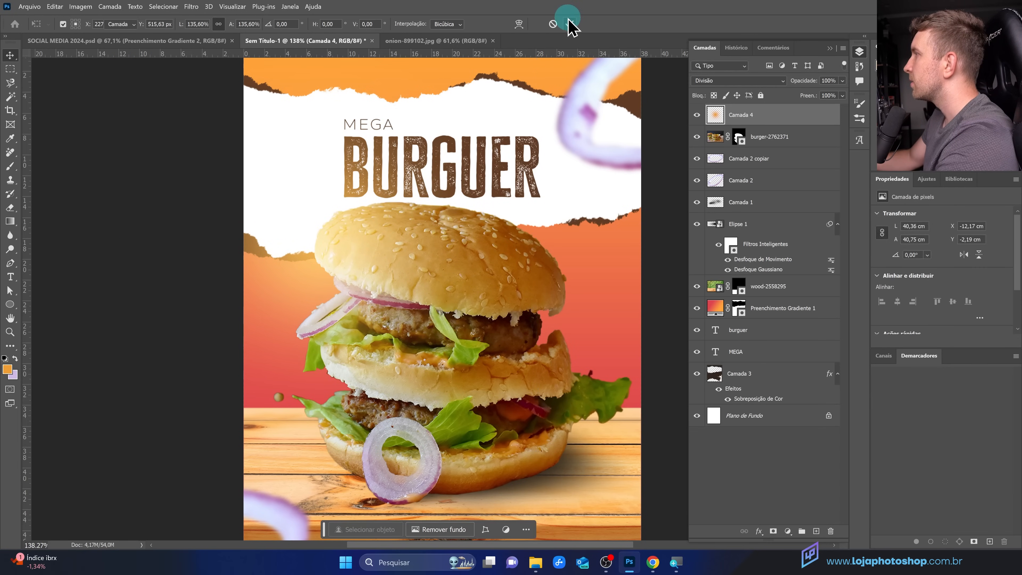
Step: Draw a rounded rectangle of about 7.66 × 2.33 cm with 100 px corners on a new layer above the burger, beside the top bun
scroll(443, 334, "down", 5)
scroll(458, 372, "down", 3)
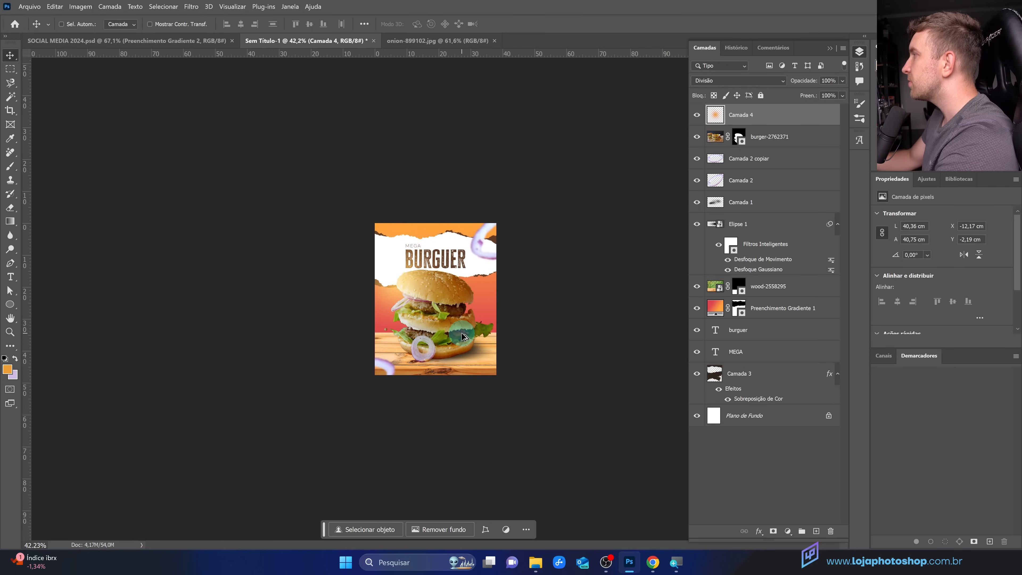
scroll(444, 285, "up", 3)
scroll(398, 298, "up", 3)
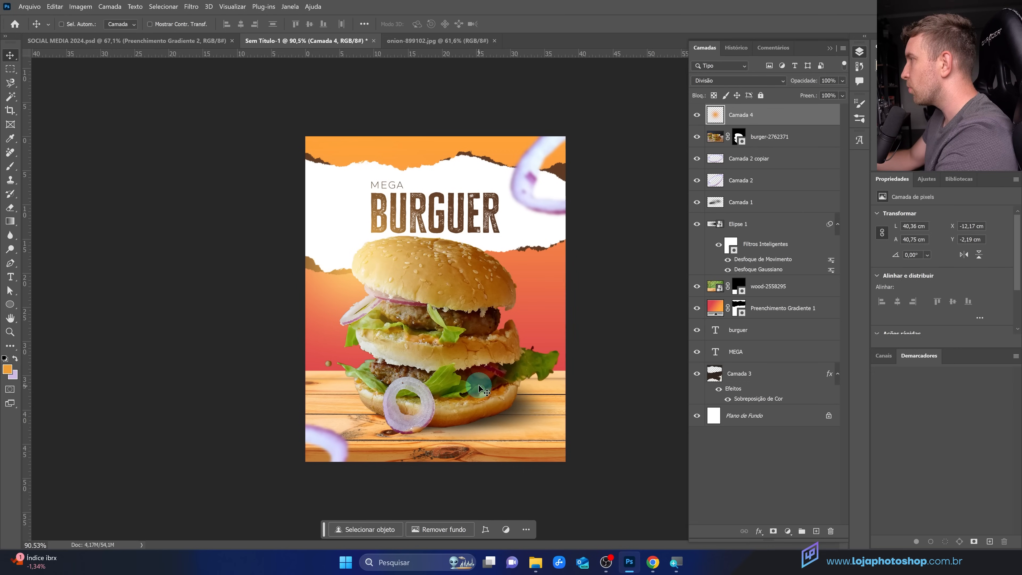
scroll(481, 308, "up", 5)
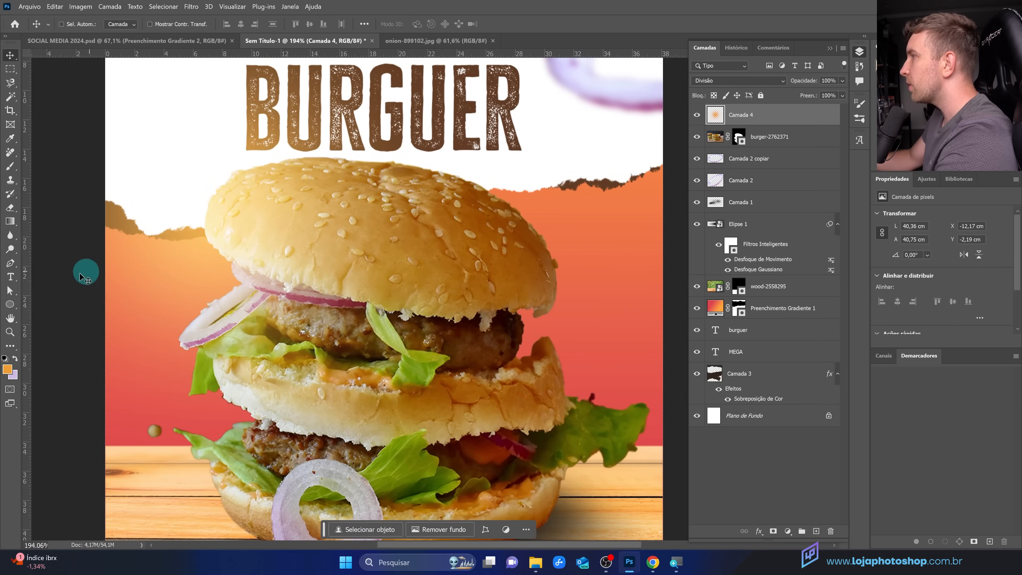
left_click(10, 304)
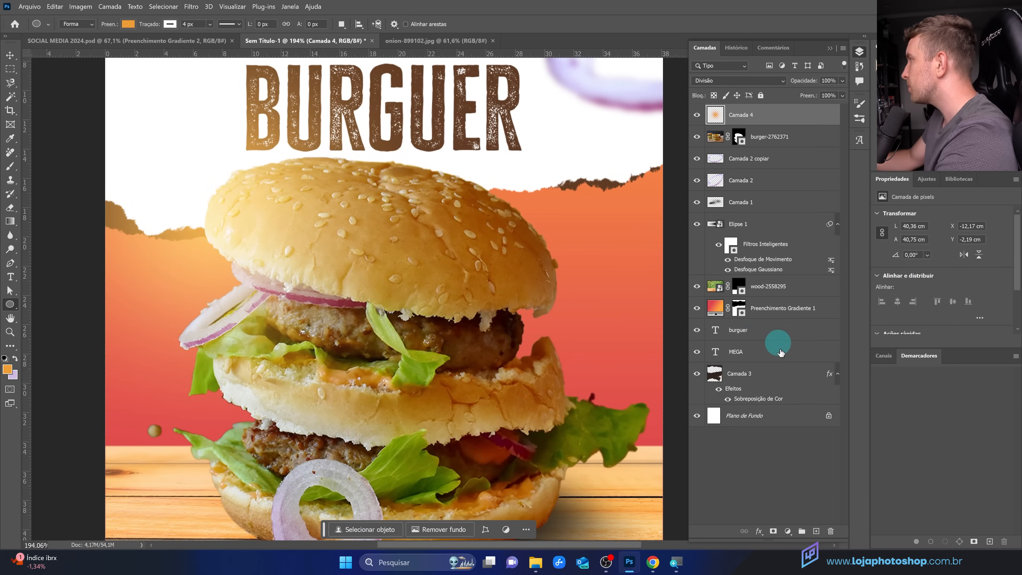
left_click(768, 139)
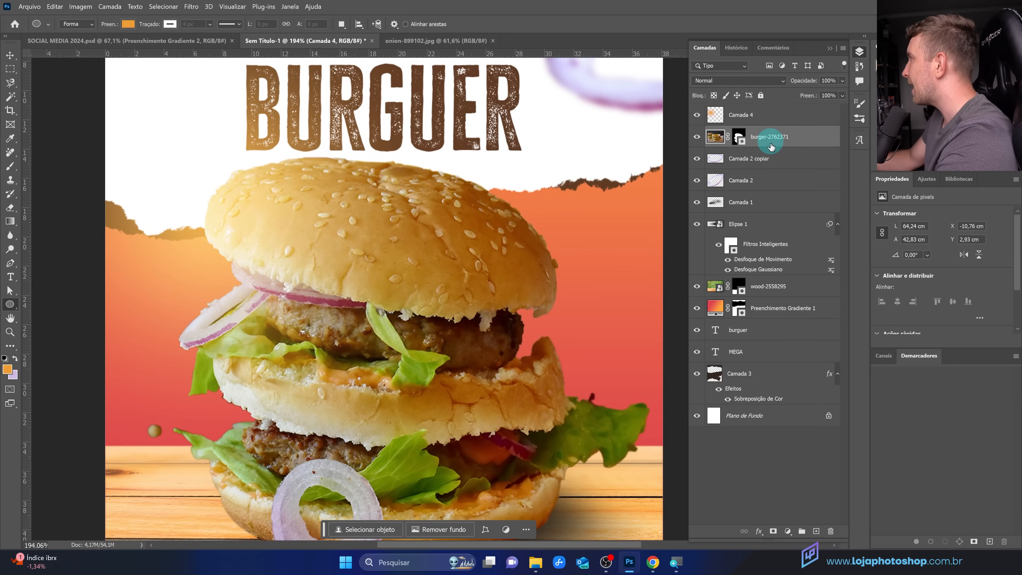
left_click(816, 530)
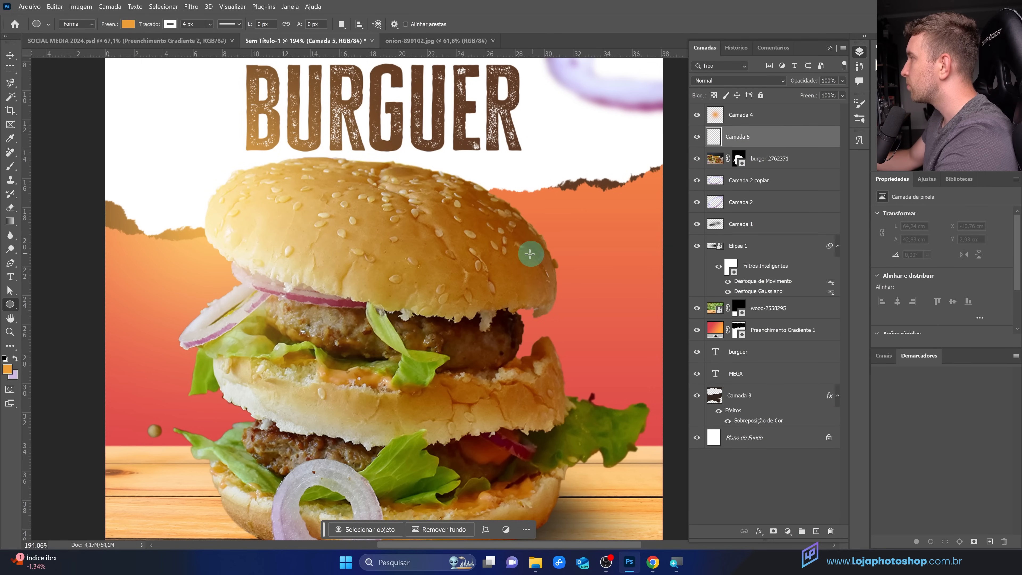
left_click_drag(10, 310, 41, 305)
left_click(430, 25)
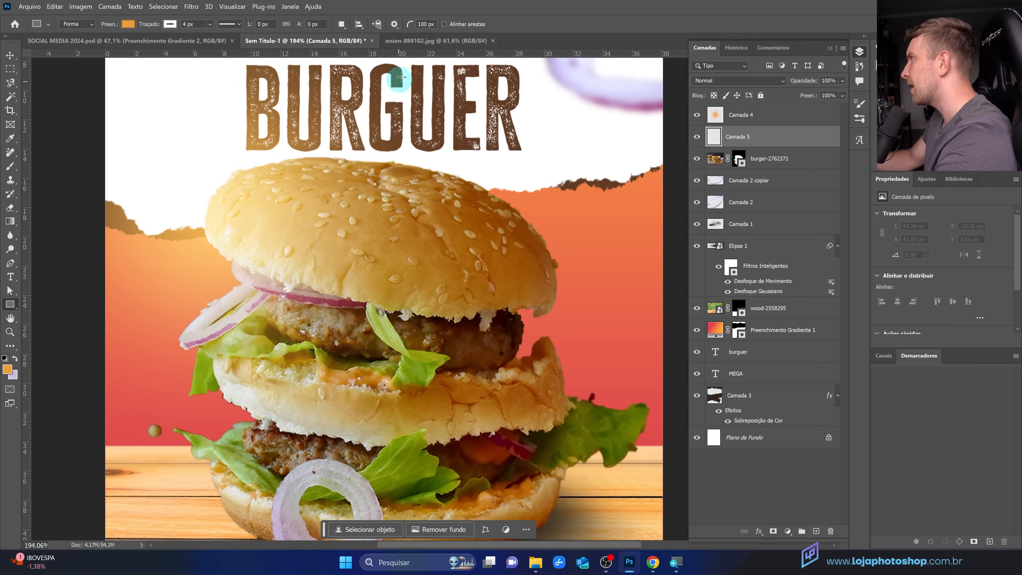
left_click_drag(504, 230, 565, 265)
key("v")
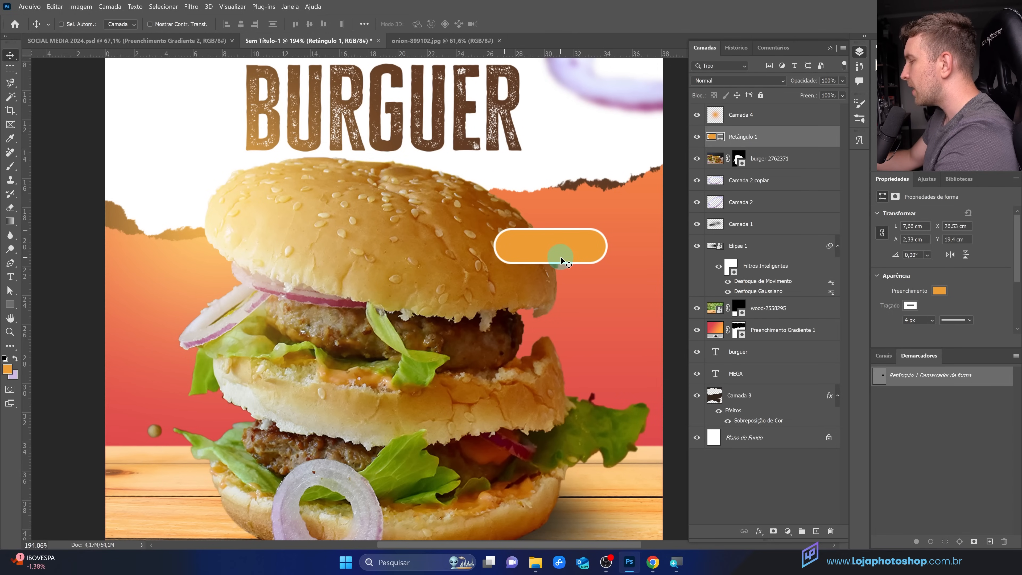
Step: Fill the rounded rectangle with the headline's recently used brown and remove its stroke
left_click(939, 290)
left_click(913, 347)
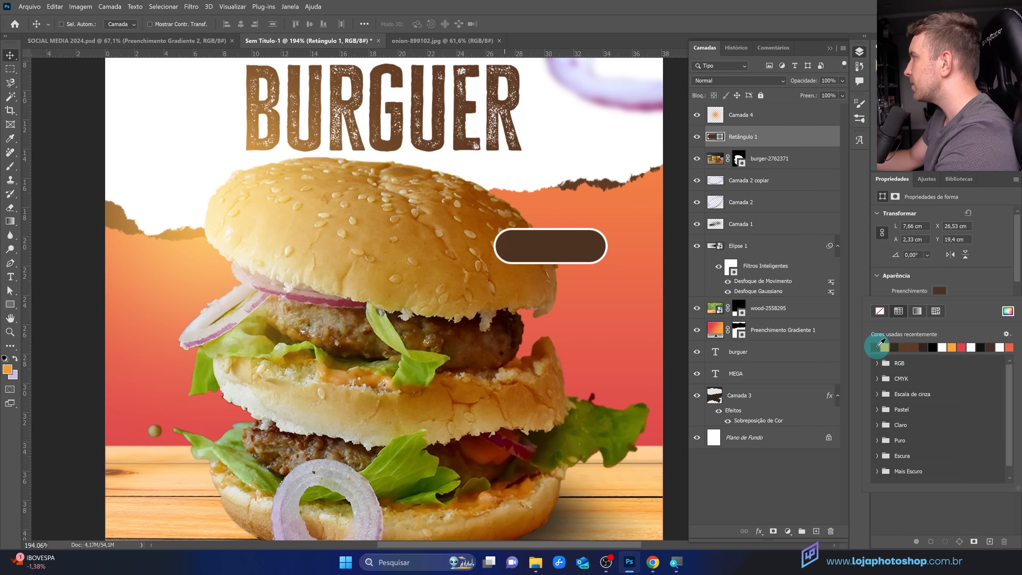
left_click(904, 346)
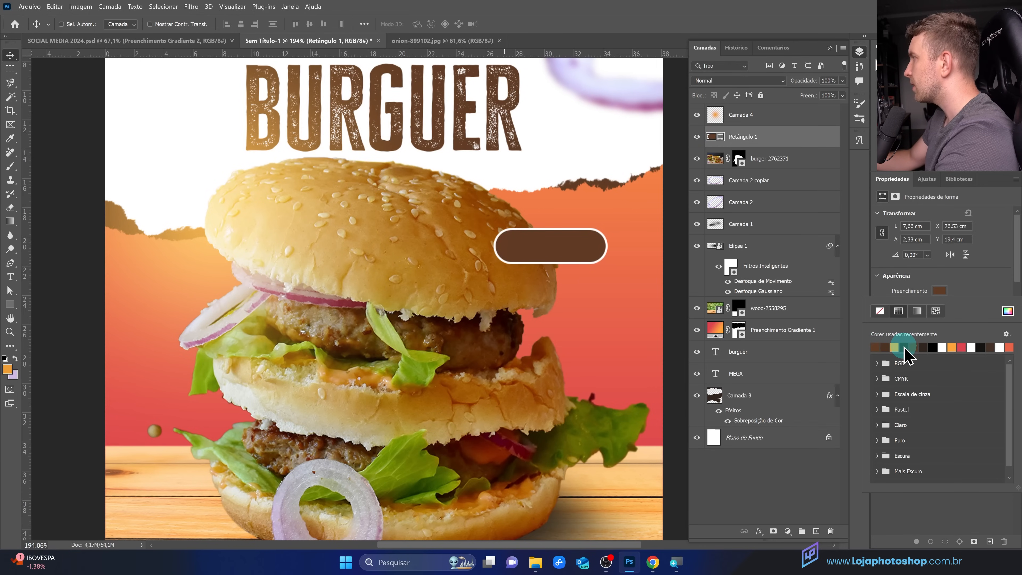
scroll(459, 371, "down", 2)
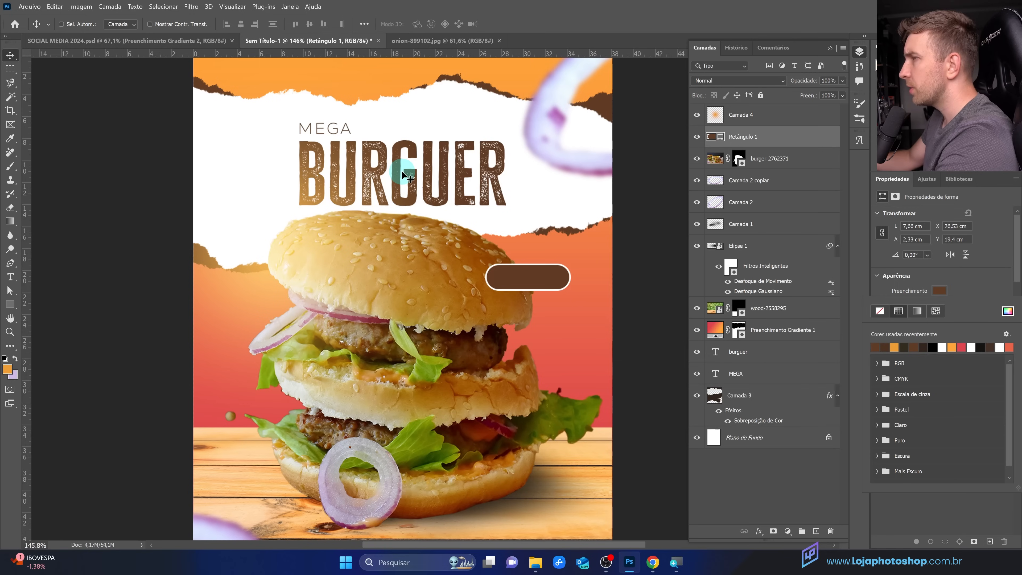
key("Escape")
left_click(910, 305)
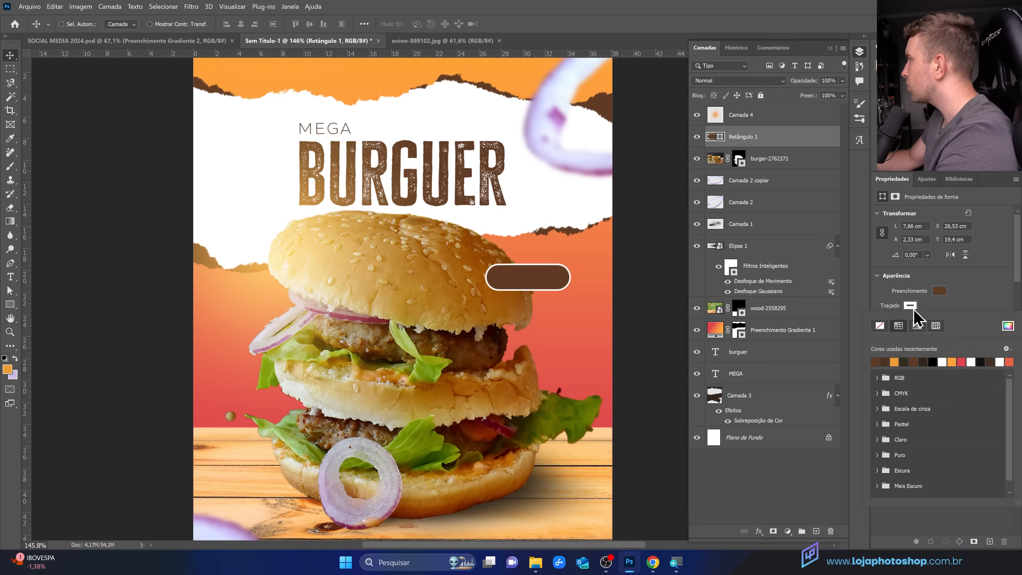
left_click(879, 325)
left_click(991, 277)
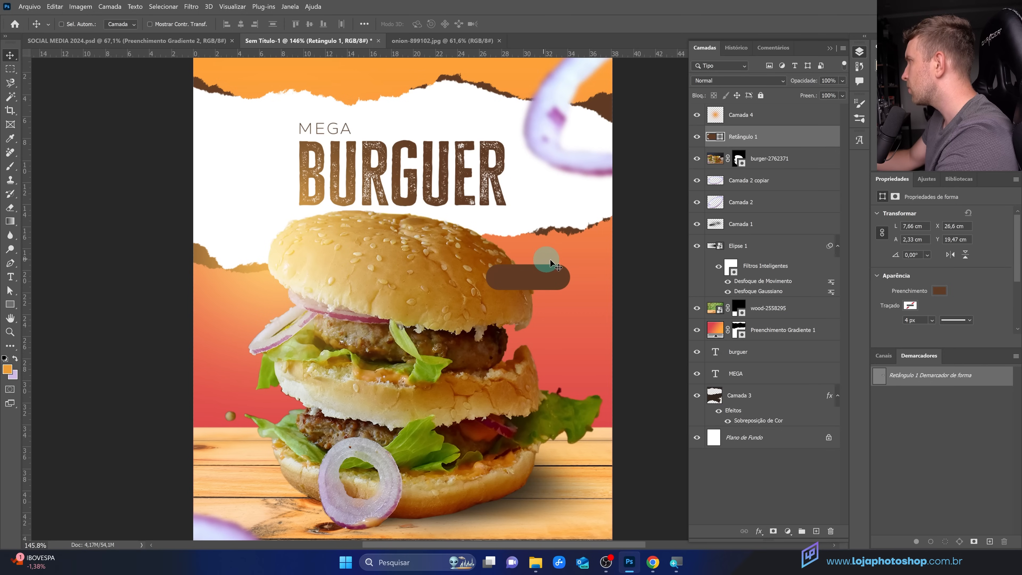
Step: Add the text R$ 24,90 in Cheddar Gothic Rough at 29 pt and move its layer directly above the rounded rectangle
left_click(751, 353)
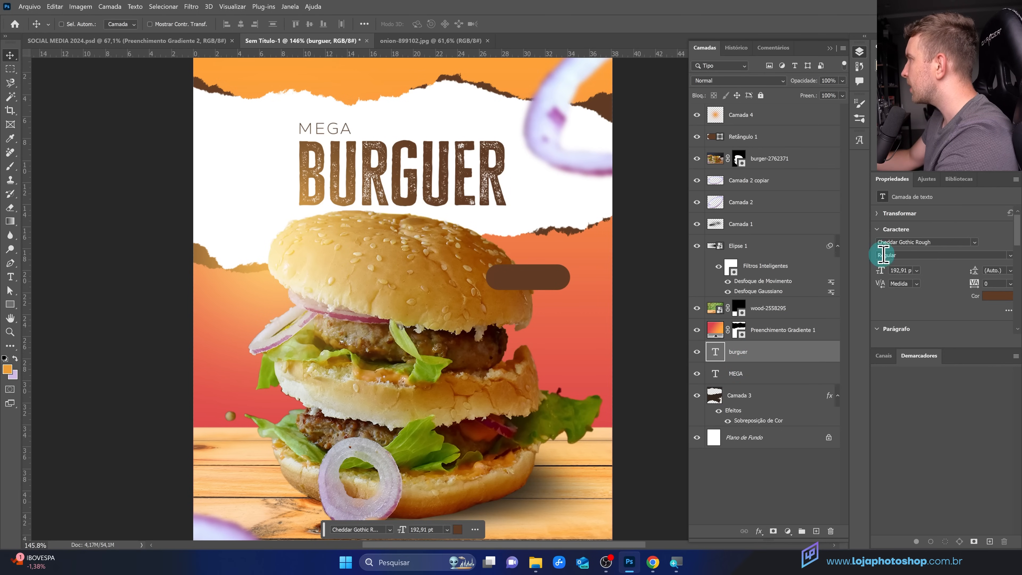
left_click(10, 277)
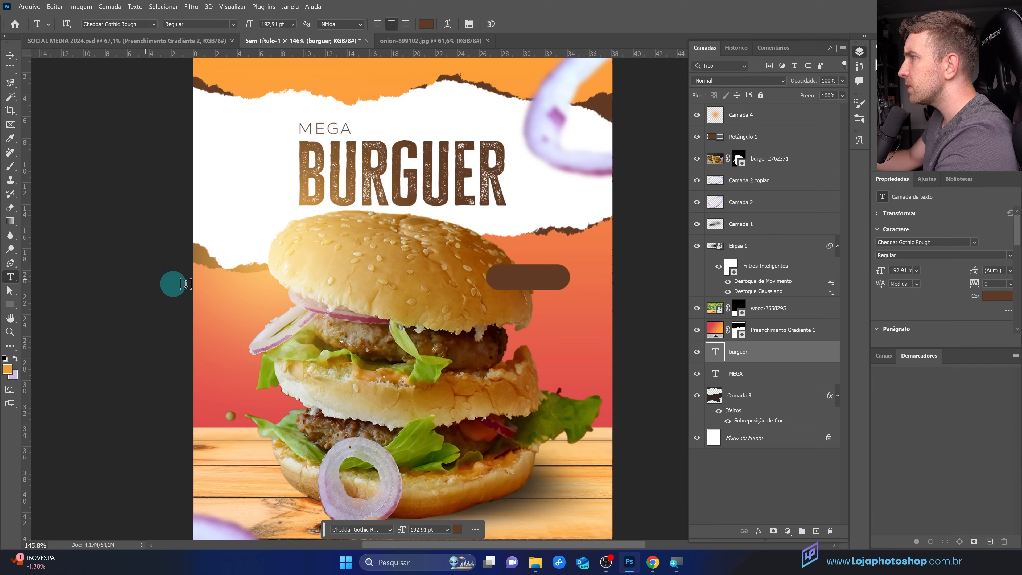
left_click(450, 281)
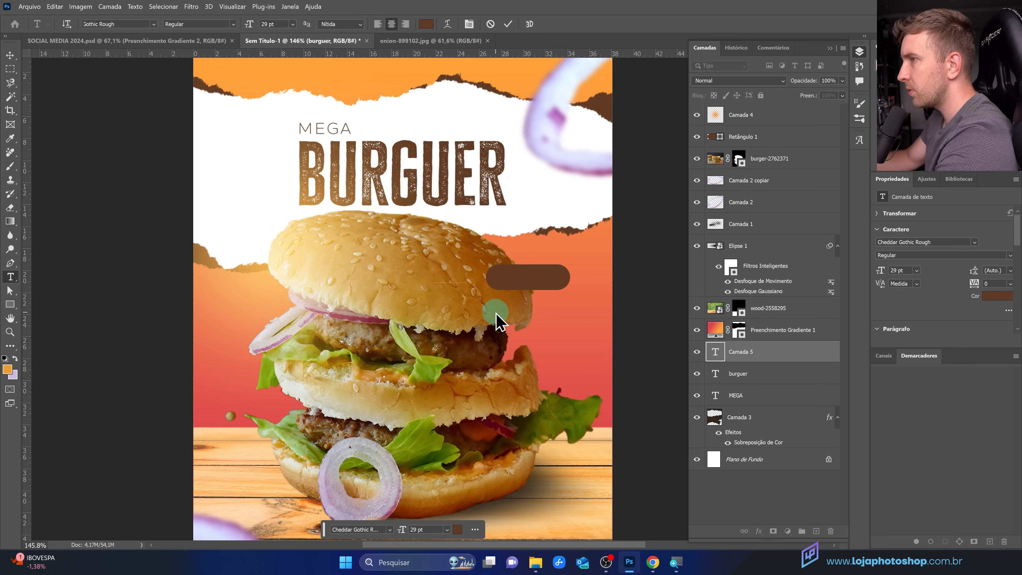
left_click(507, 23)
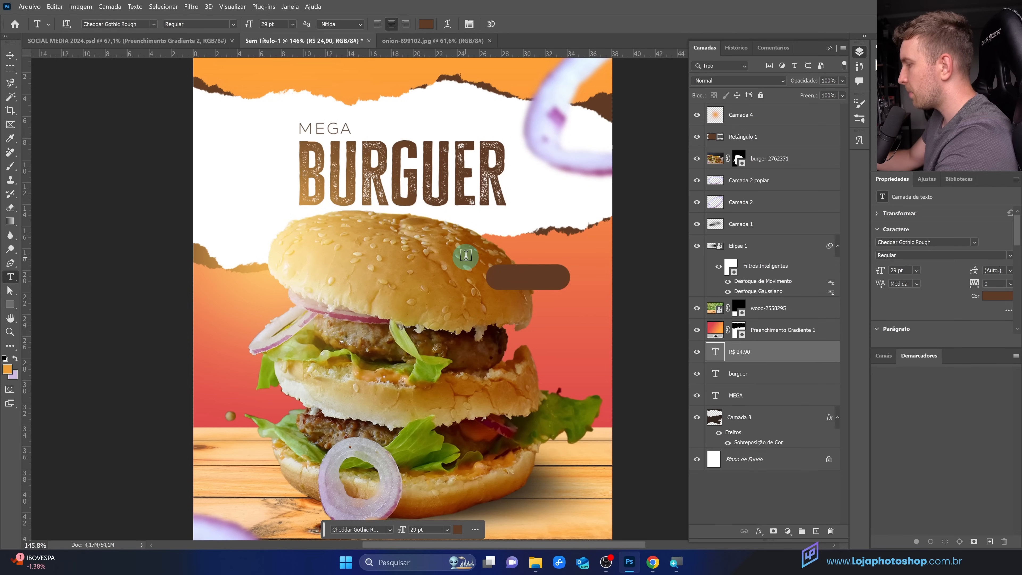
key("v")
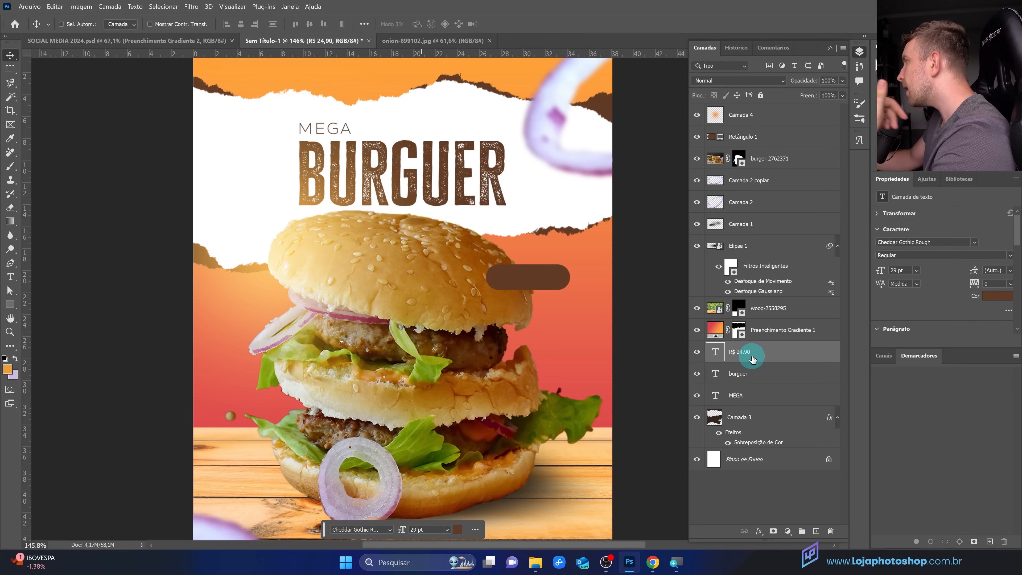
left_click_drag(779, 355, 763, 142)
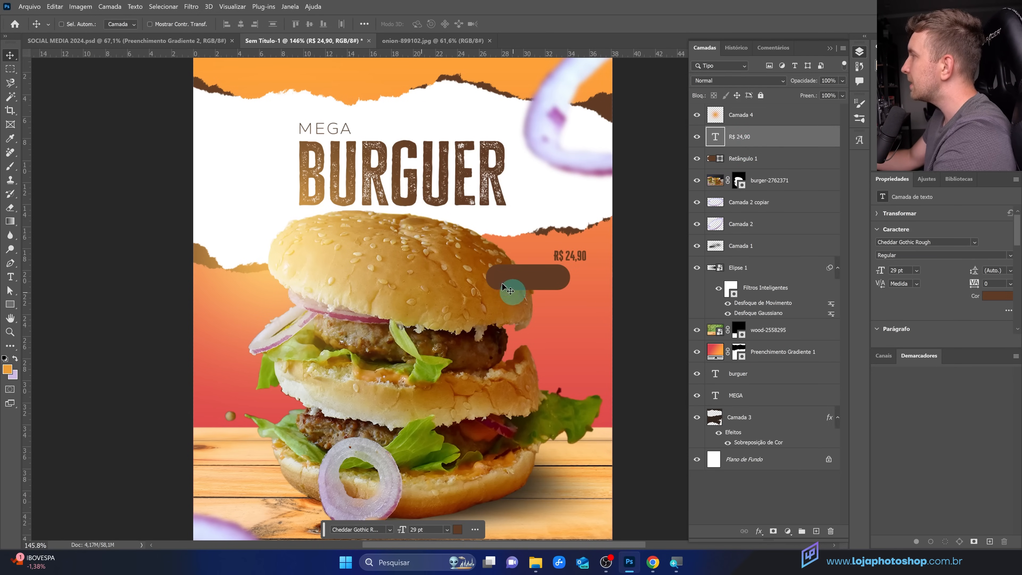
Step: Set the colour of the R$ 24,90 text to white, #ffffff
left_click(994, 297)
left_click_drag(679, 340, 680, 302)
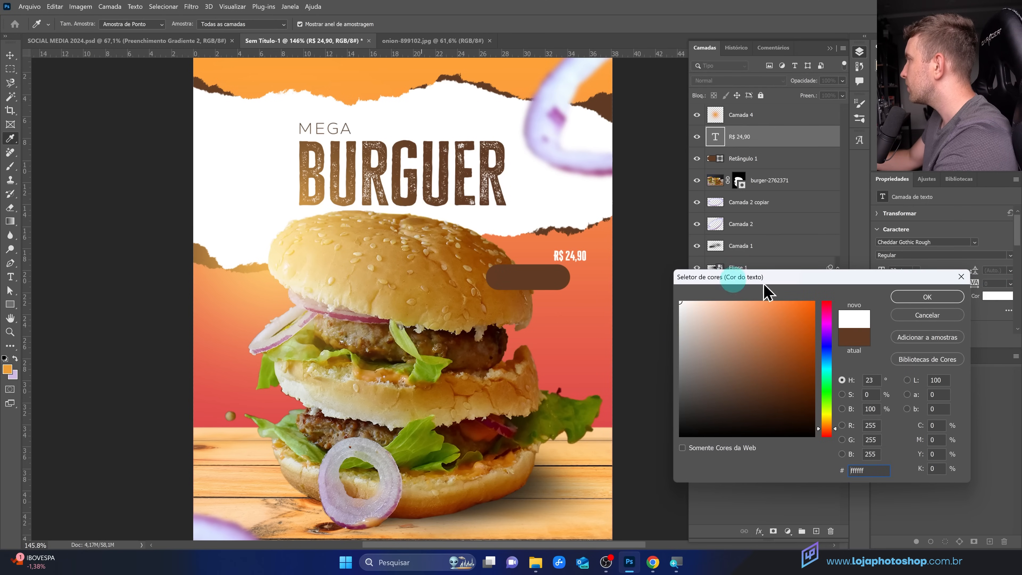
left_click(913, 297)
Step: Move the price text onto the brown rounded rectangle, scale it to 140.84%, and nudge it slightly left to centre it
key("v")
left_click_drag(567, 260, 554, 277)
key("ctrl+t")
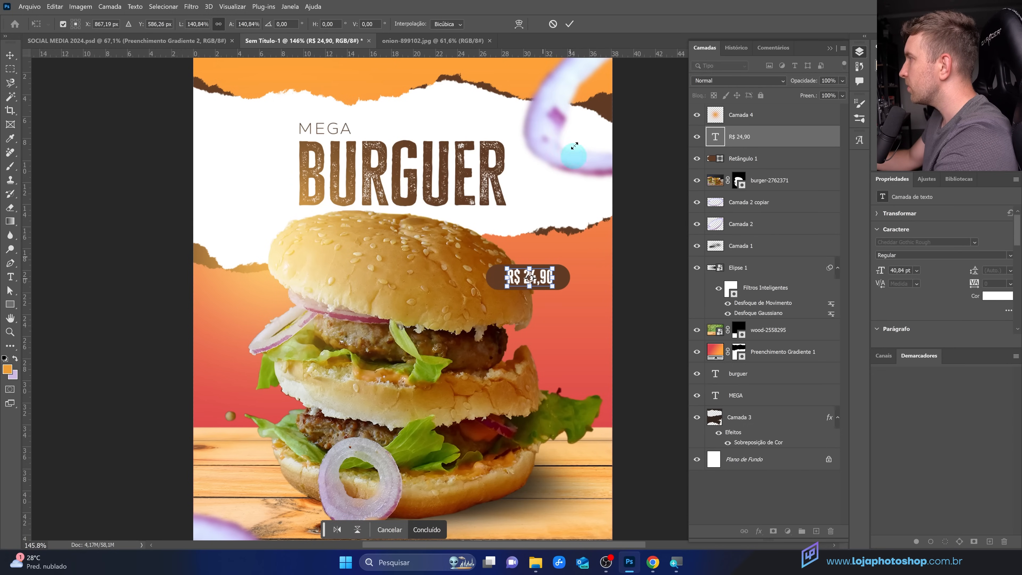
left_click(569, 25)
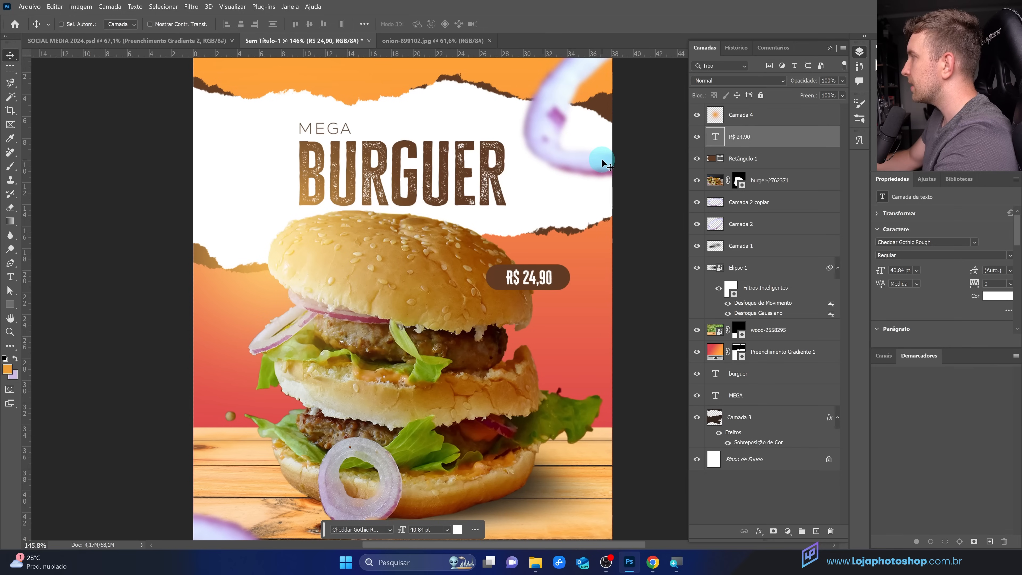
key("Left")
key("Left")
key("Left")
key("Left")
key("Left")
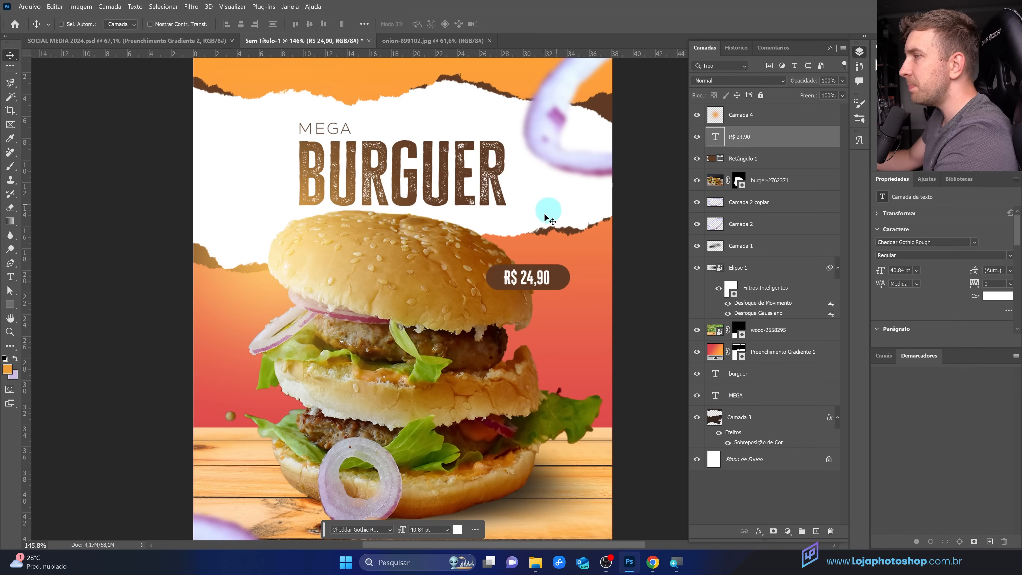
Step: Place the LOGO LP image from the SOCIAL MEDIA 2024 folder, scaled to about 2.4 × 3.85 cm in the poster's lower-right corner
scroll(458, 393, "down", 3)
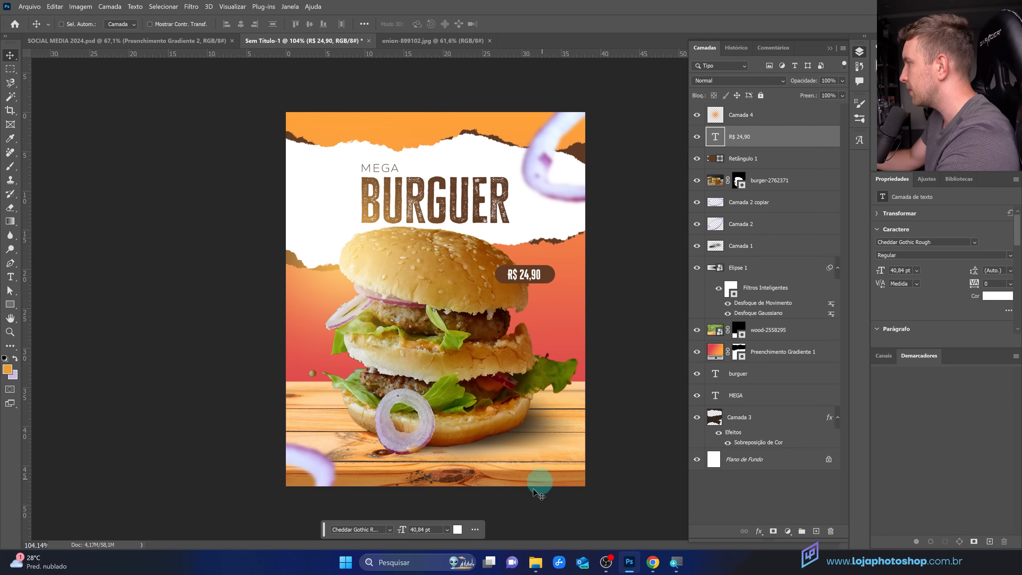
left_click(535, 562)
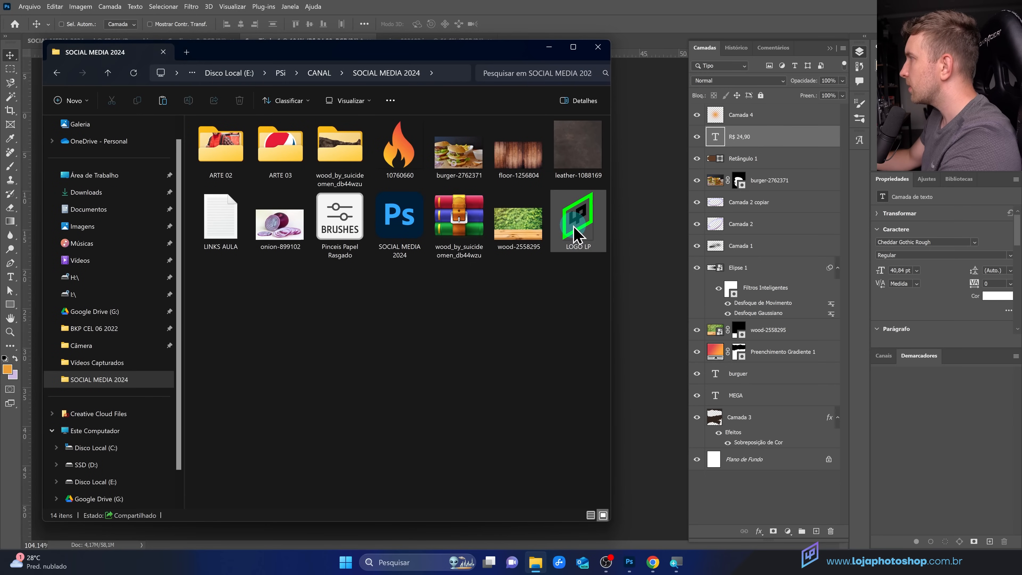
left_click_drag(576, 234, 611, 235)
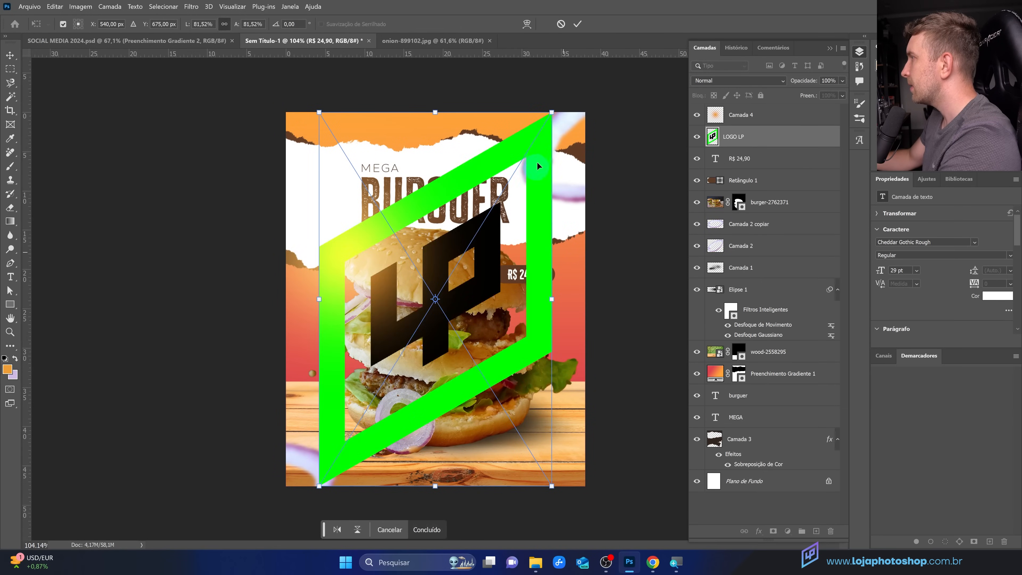
left_click_drag(547, 107, 573, 456)
left_click(578, 25)
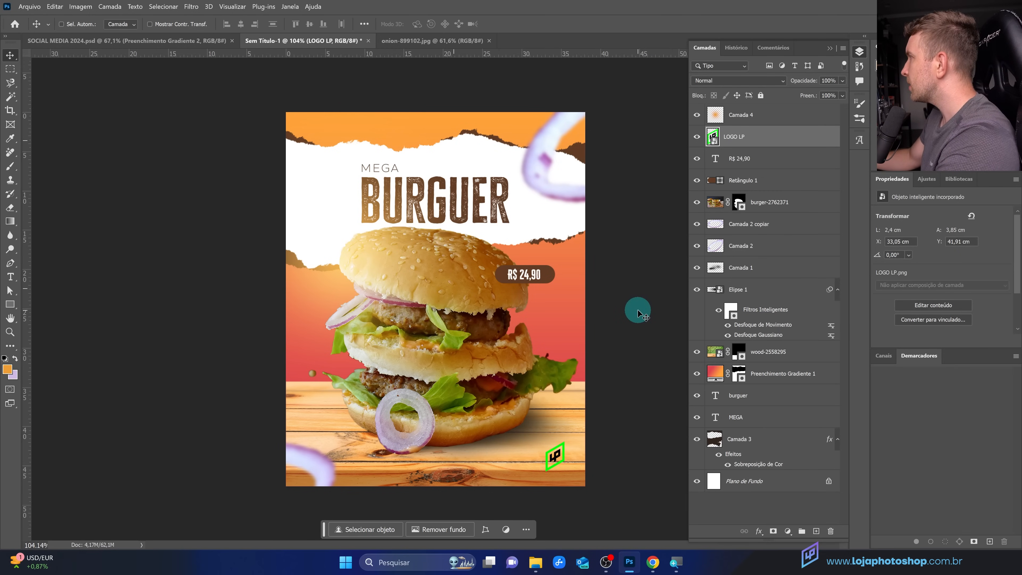
Step: Apply a brown colour overlay, #603b23, in Normal mode at 100% opacity to the LOGO LP layer
double_click(786, 139)
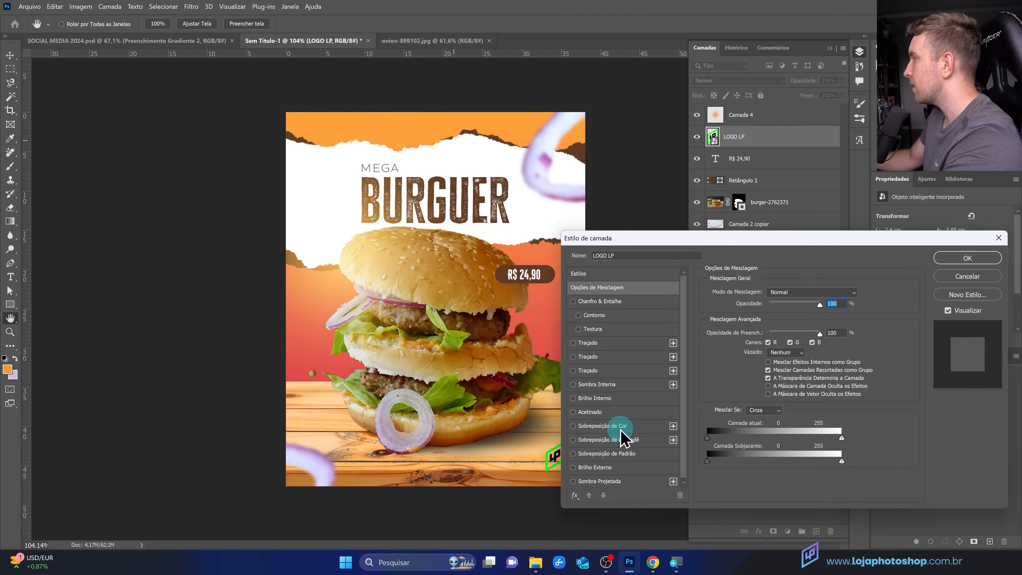
left_click(655, 427)
left_click_drag(766, 247, 816, 255)
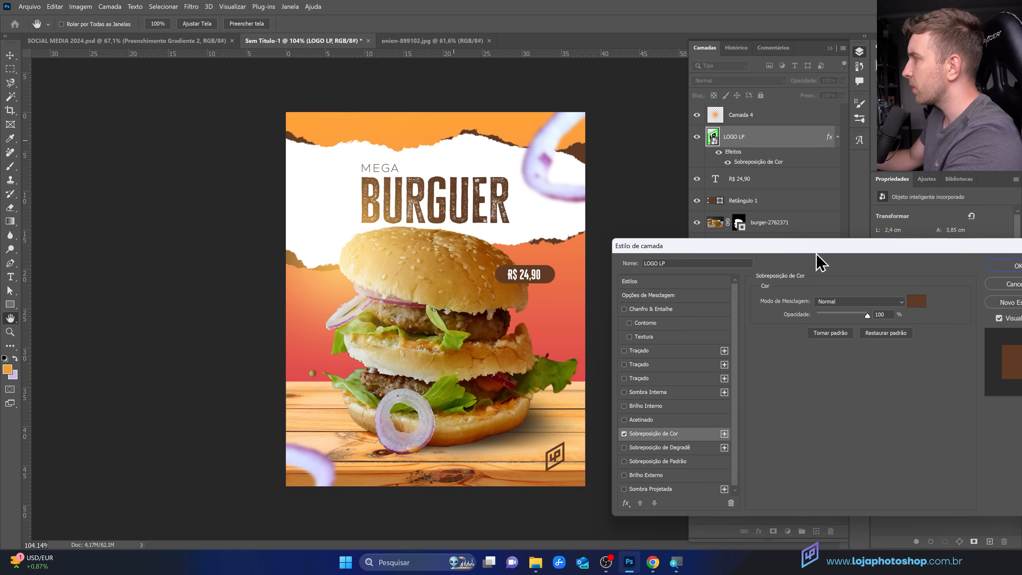
left_click(914, 305)
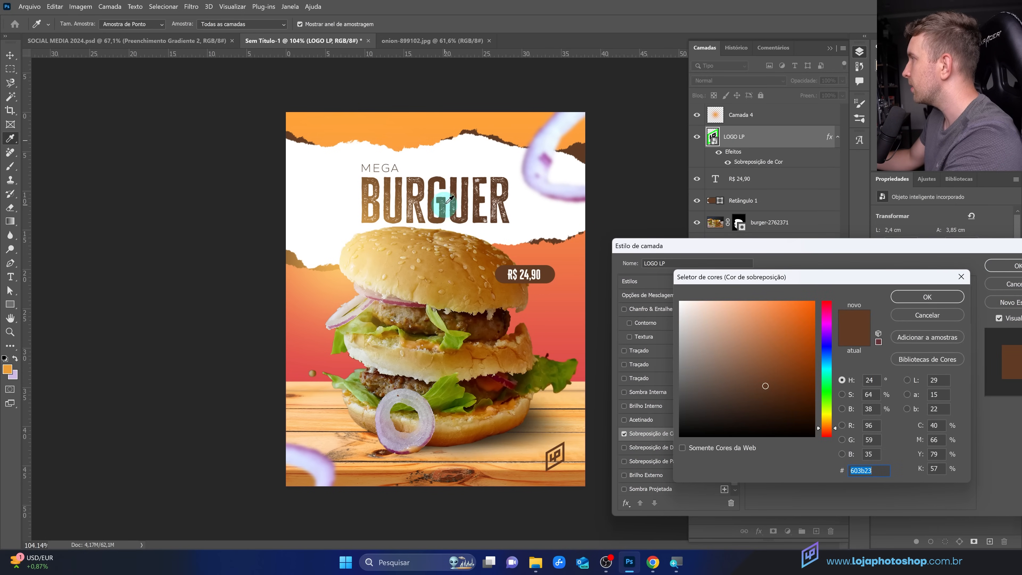
left_click(927, 296)
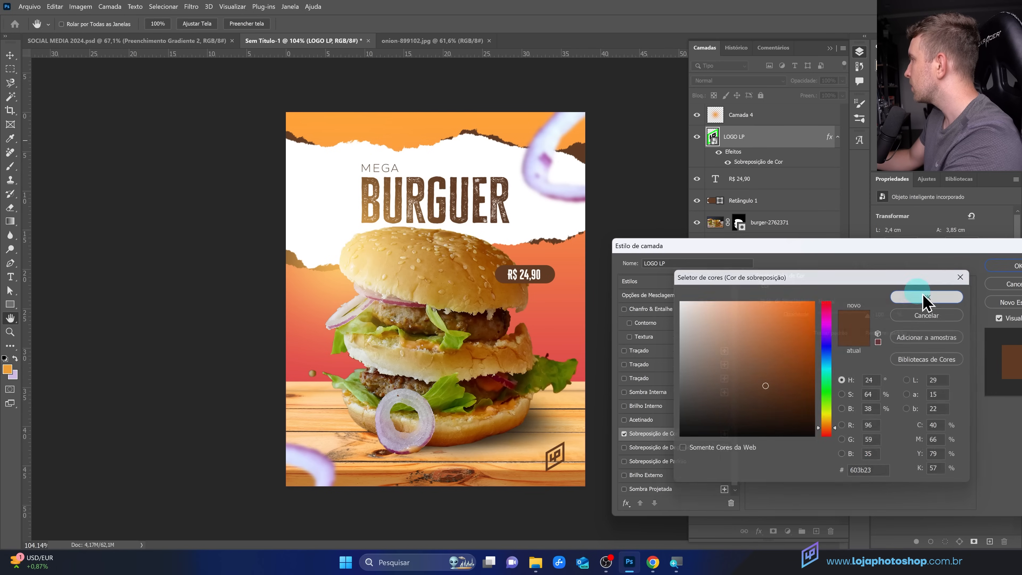
left_click(1011, 266)
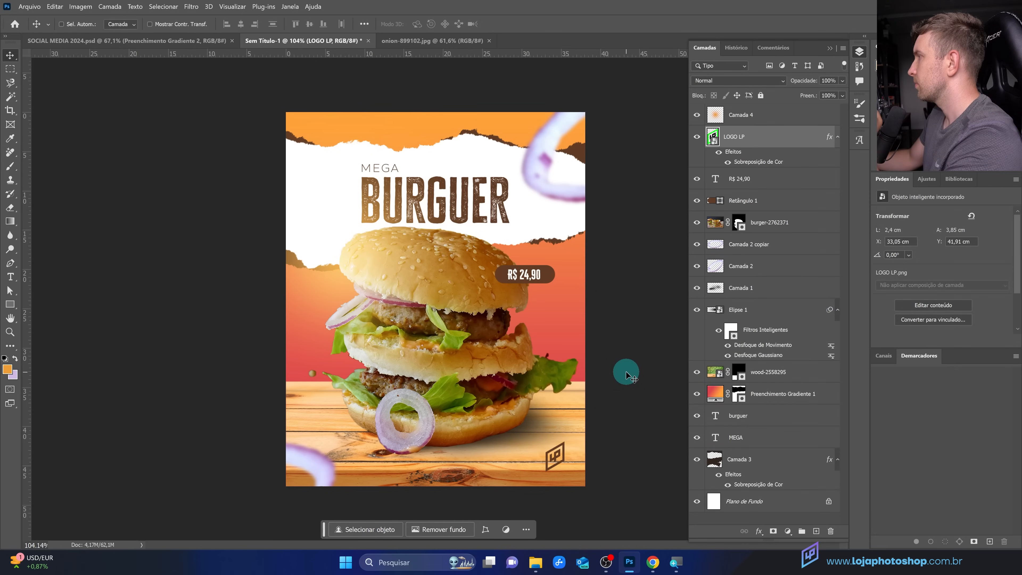
Step: Switch to the SOCIAL MEDIA 2024.psd document and examine the burger, FRETE GRÁTIS and COMBO PROMO post designs
left_click(168, 40)
left_click_drag(277, 205, 362, 311)
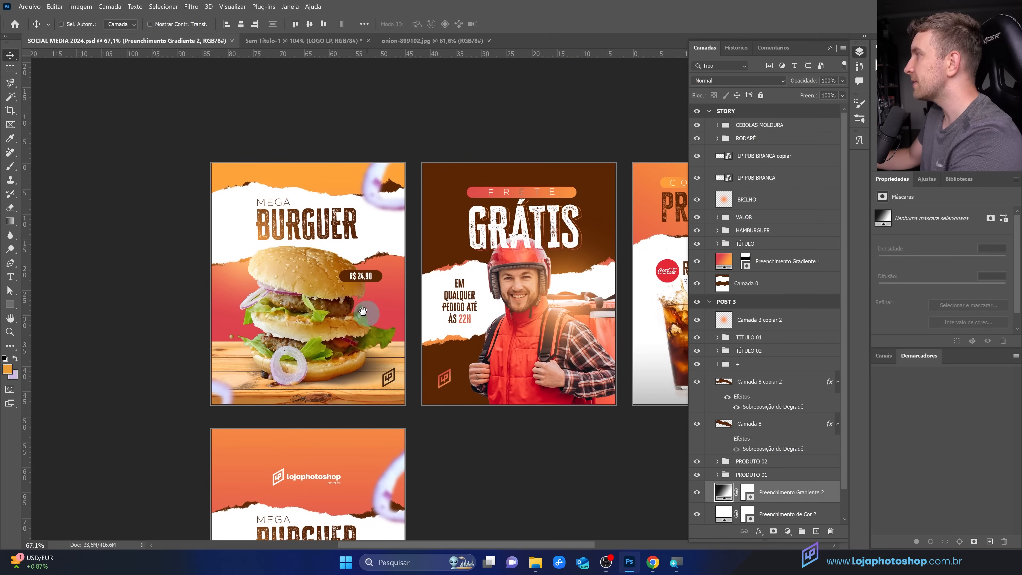
scroll(322, 289, "up", 4)
left_click_drag(467, 323, 379, 286)
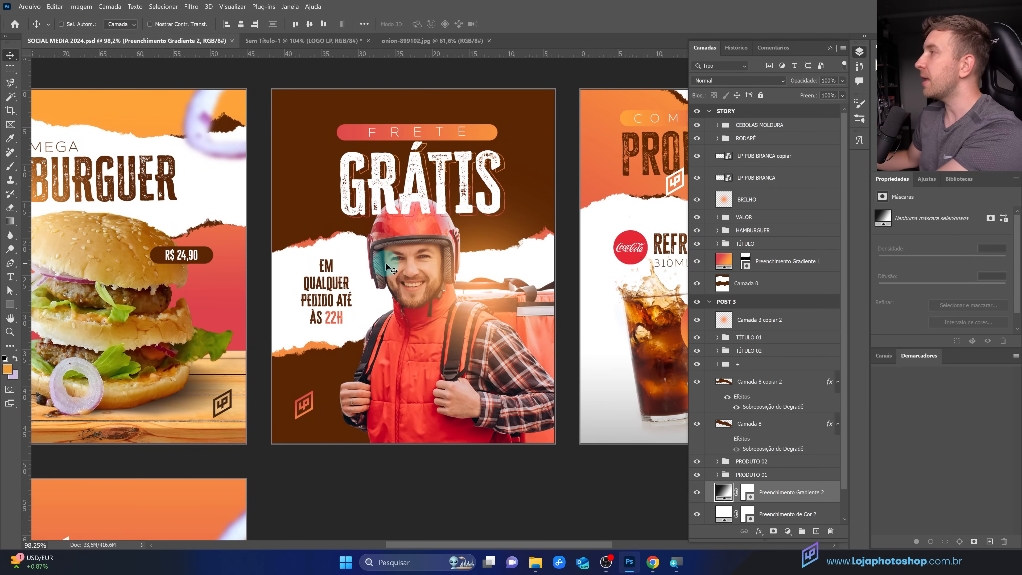
left_click_drag(380, 263, 270, 279)
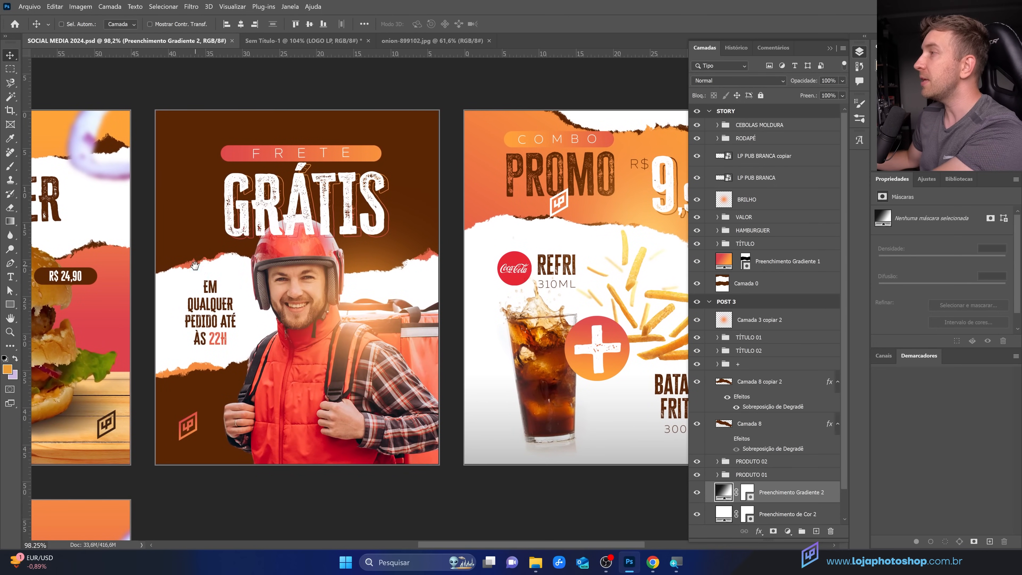
left_click_drag(193, 261, 384, 285)
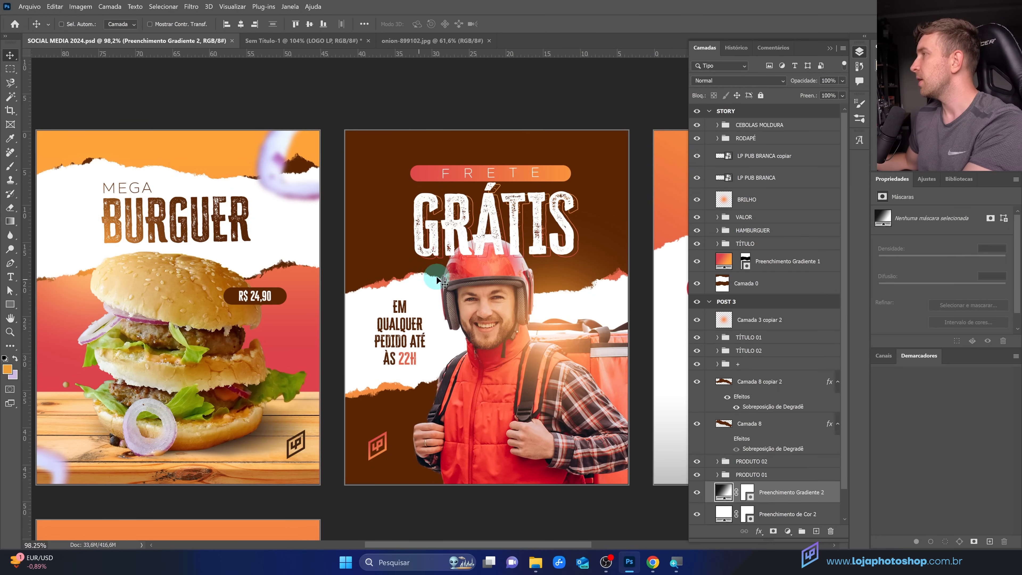
left_click_drag(548, 271, 376, 285)
left_click(375, 285)
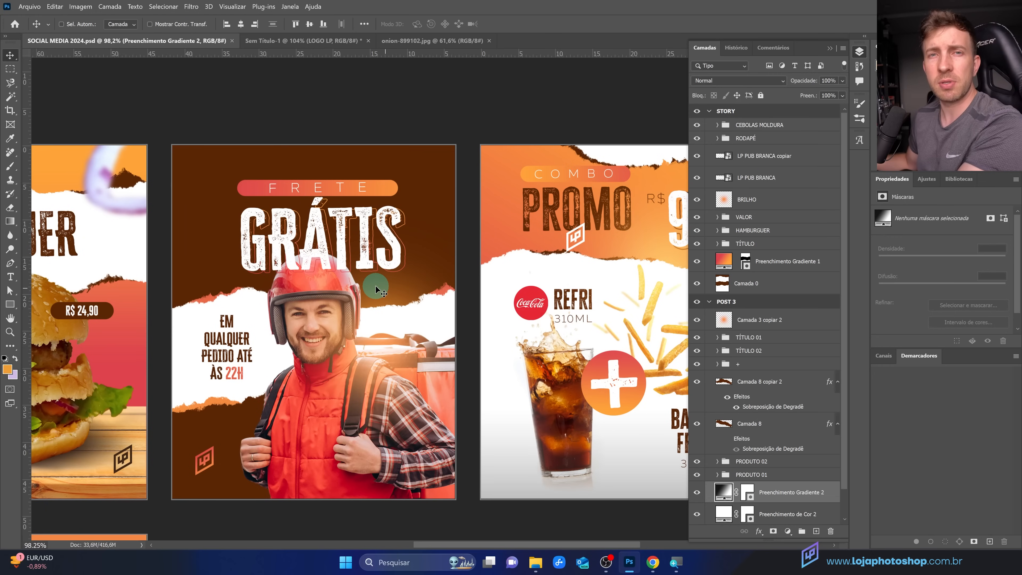
left_click_drag(402, 260, 288, 249)
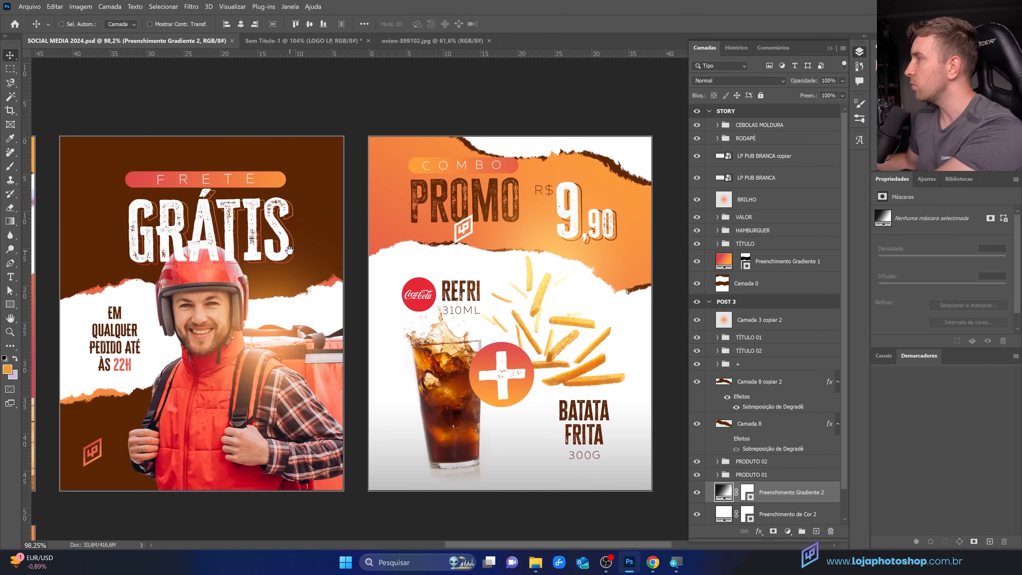
Step: Examine the vertical MEGA BURGUER story design and compare it with the burger feed post above it
left_click_drag(217, 389, 634, 145)
left_click_drag(285, 428, 303, 479)
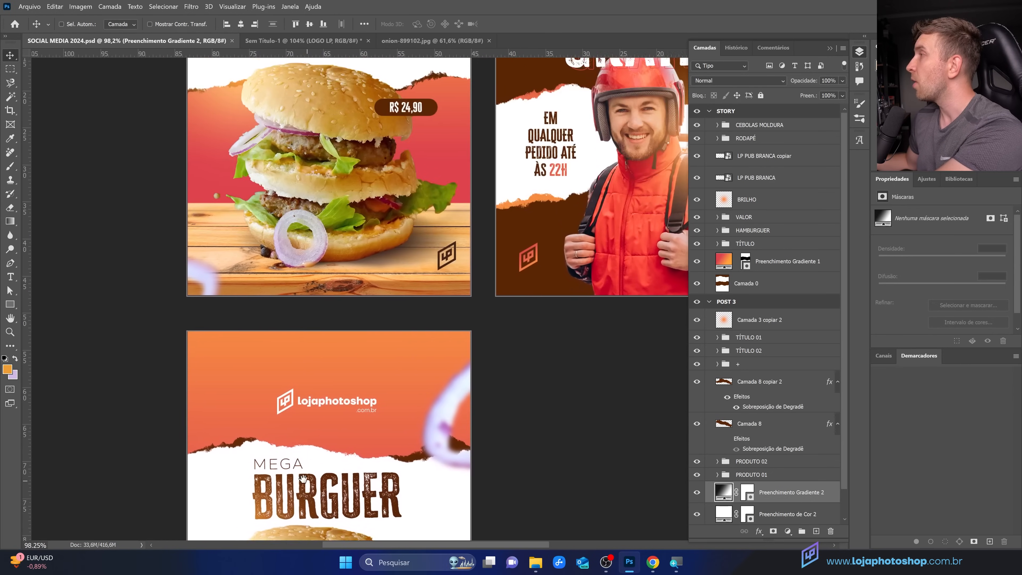
left_click_drag(322, 380, 314, 324)
left_click_drag(382, 458, 320, 194)
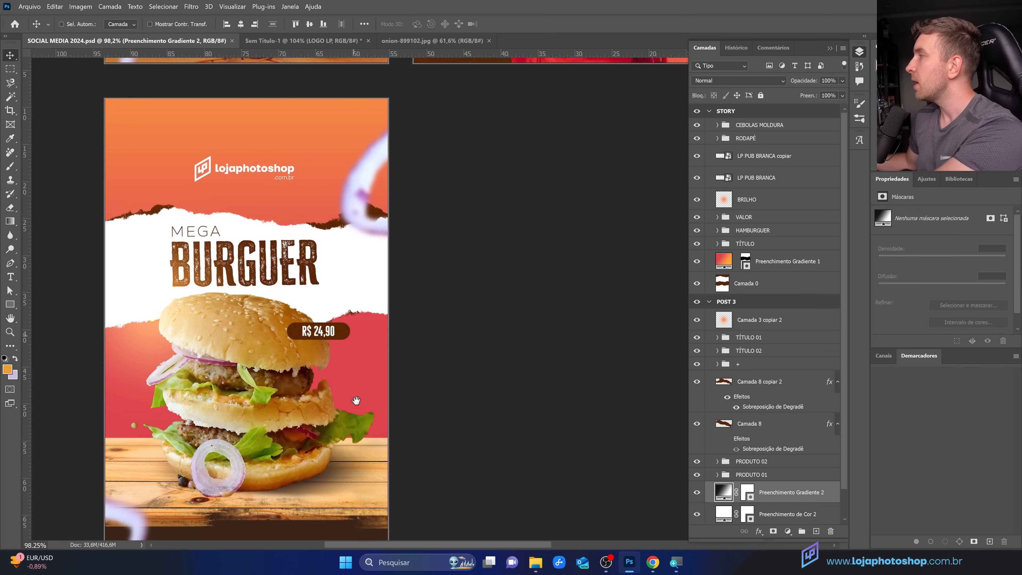
left_click_drag(356, 400, 398, 376)
scroll(449, 392, "down", 2)
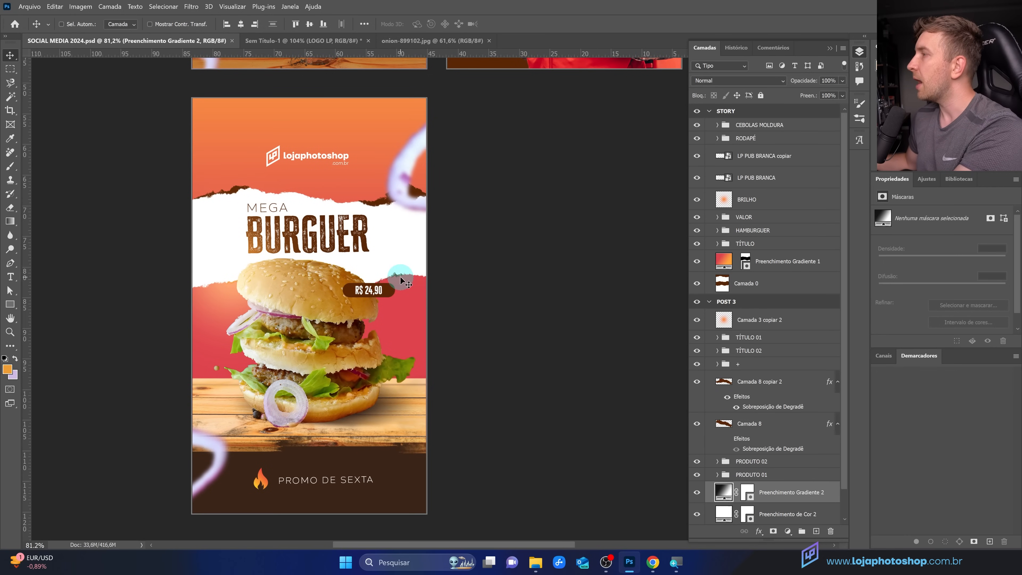
left_click_drag(406, 290, 480, 501)
left_click_drag(440, 334, 451, 439)
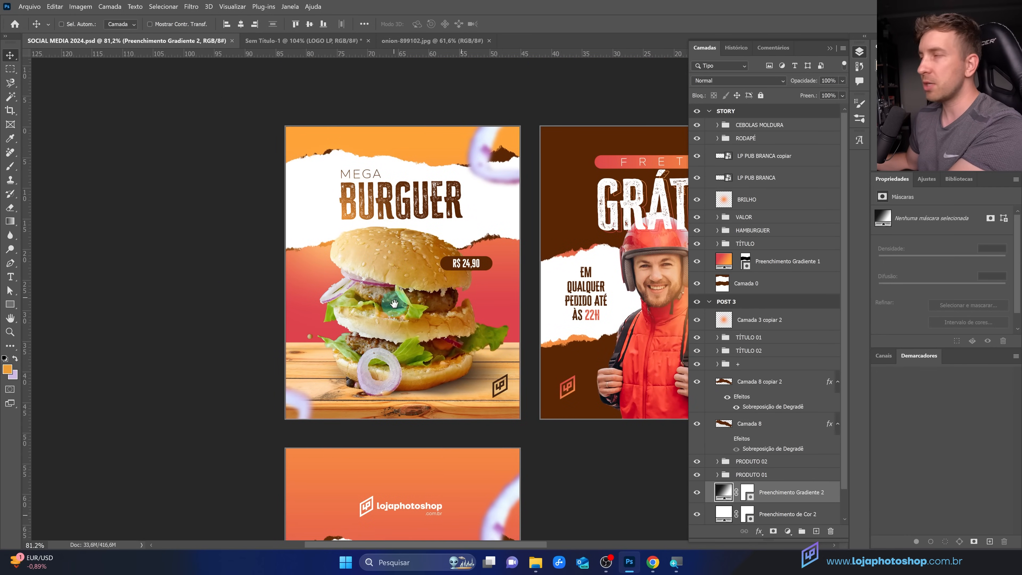
scroll(394, 304, "down", 9)
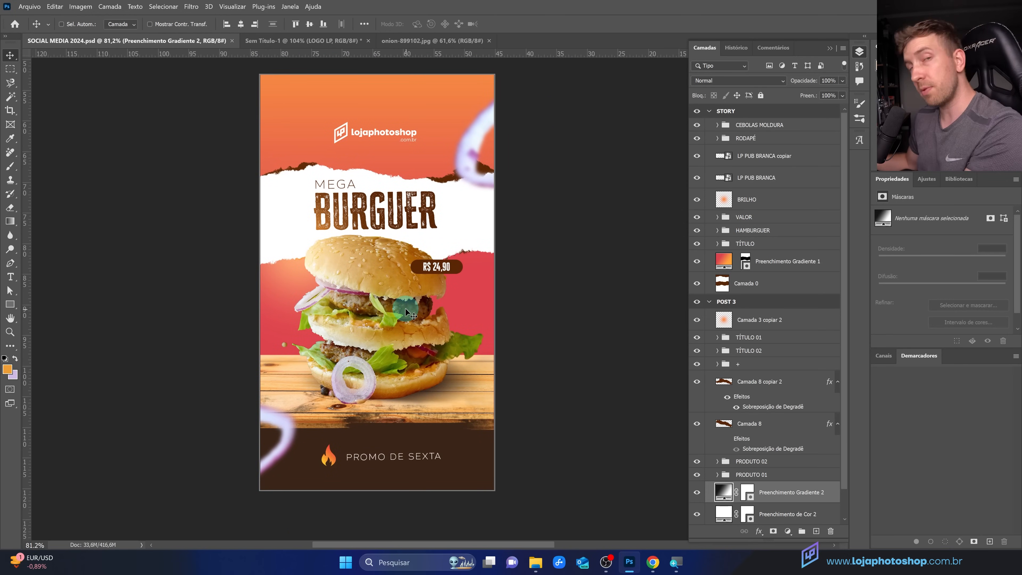